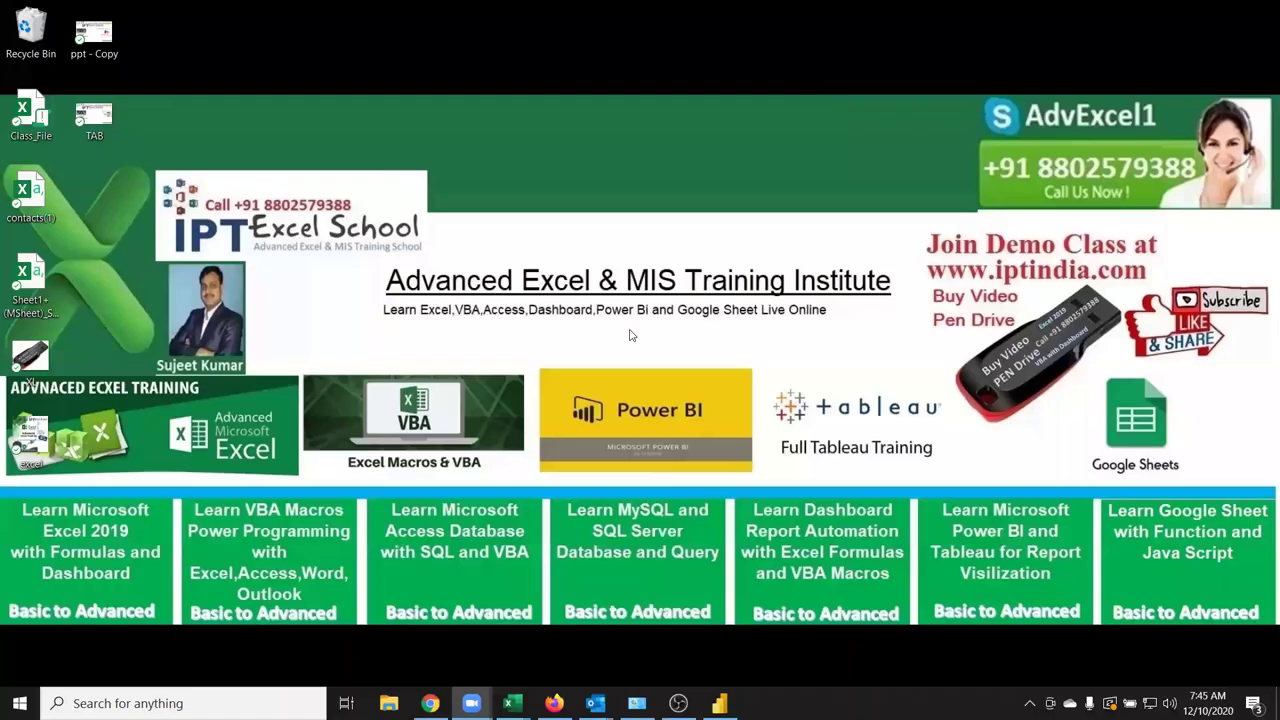
Bring the Power BI Desktop window with its new untitled report to the front
{"action": "left_click_drag", "start_coordinate": [524, 346], "coordinate": [762, 488]}
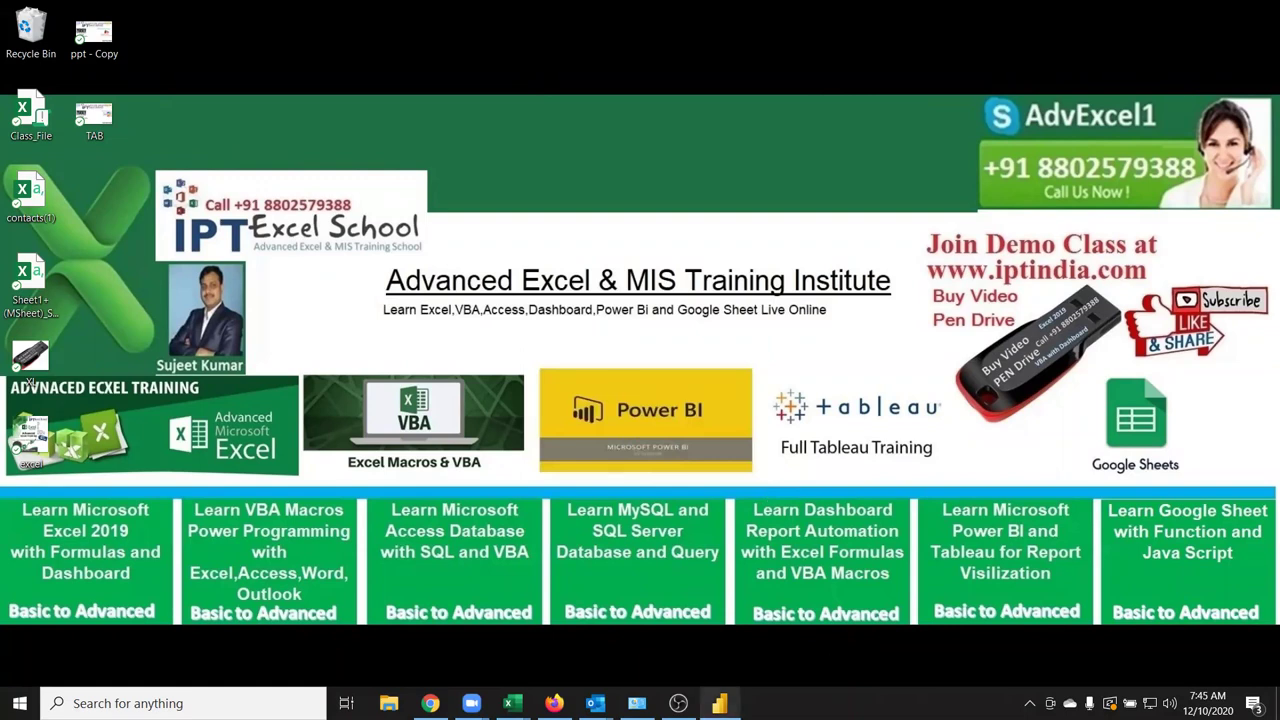
{"action": "left_click", "coordinate": [720, 703]}
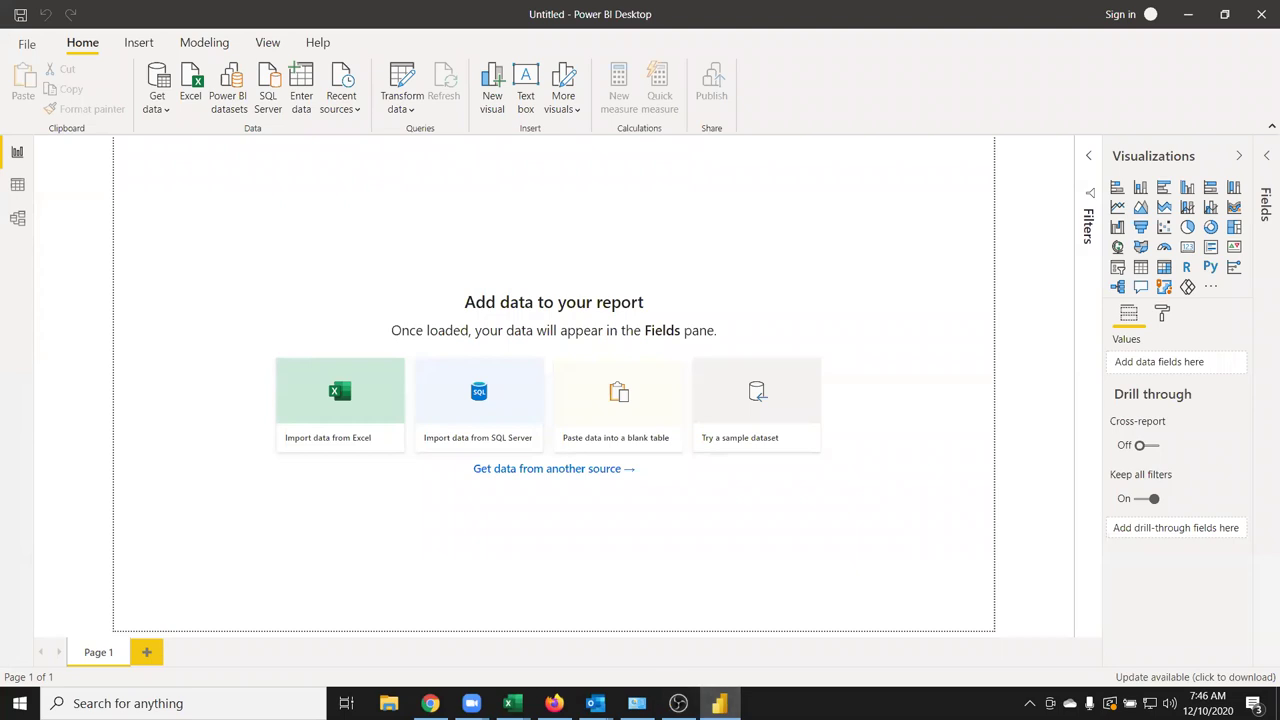
Switch to the Auto_data Excel workbook from its taskbar thumbnail
{"action": "mouse_move", "coordinate": [510, 703]}
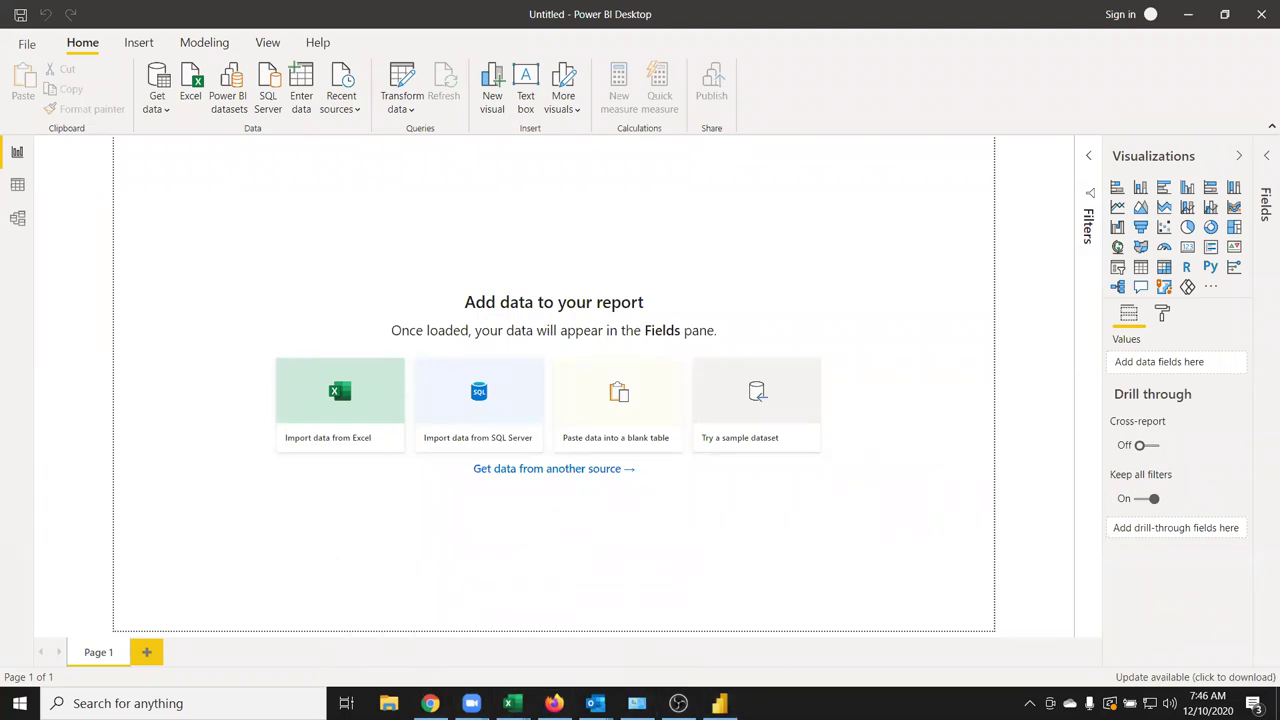
{"action": "left_click", "coordinate": [510, 703]}
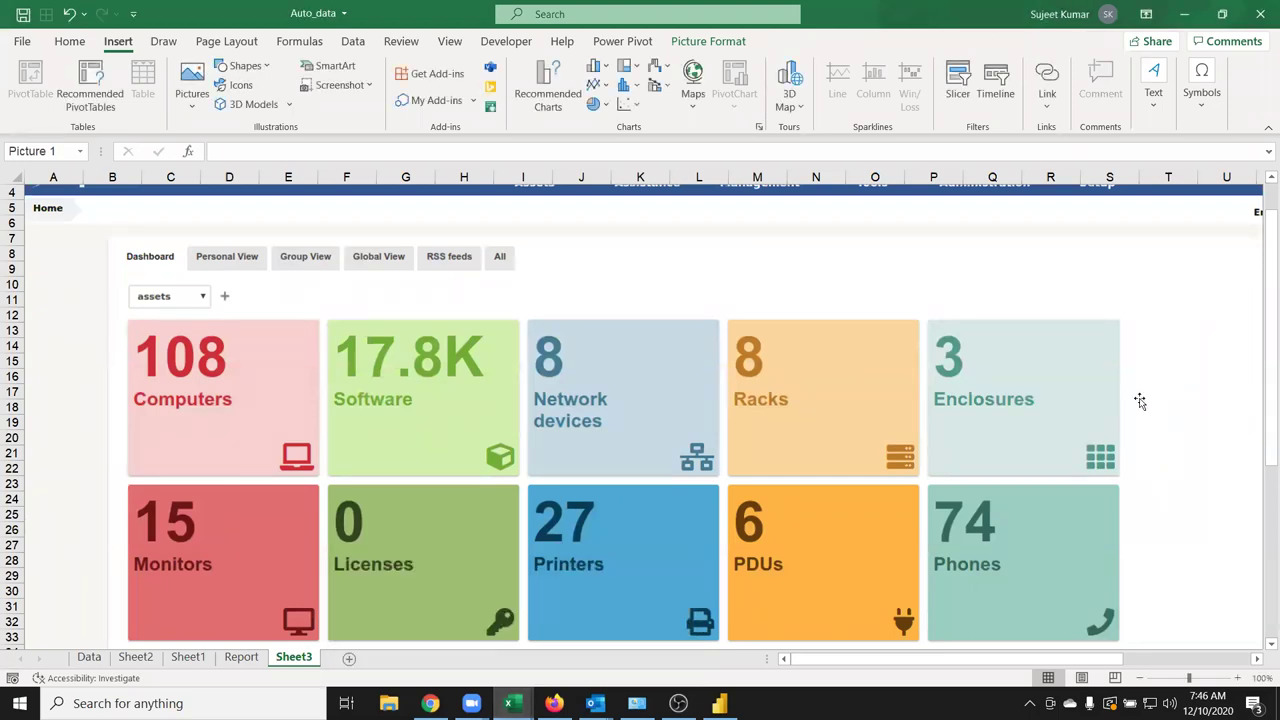
Scroll through Sheet3's device tiles, then minimize Excel to return to Power BI
{"action": "scroll", "coordinate": [1169, 401], "scroll_direction": "down", "scroll_amount": 5}
{"action": "scroll", "coordinate": [1169, 401], "scroll_direction": "down", "scroll_amount": 3}
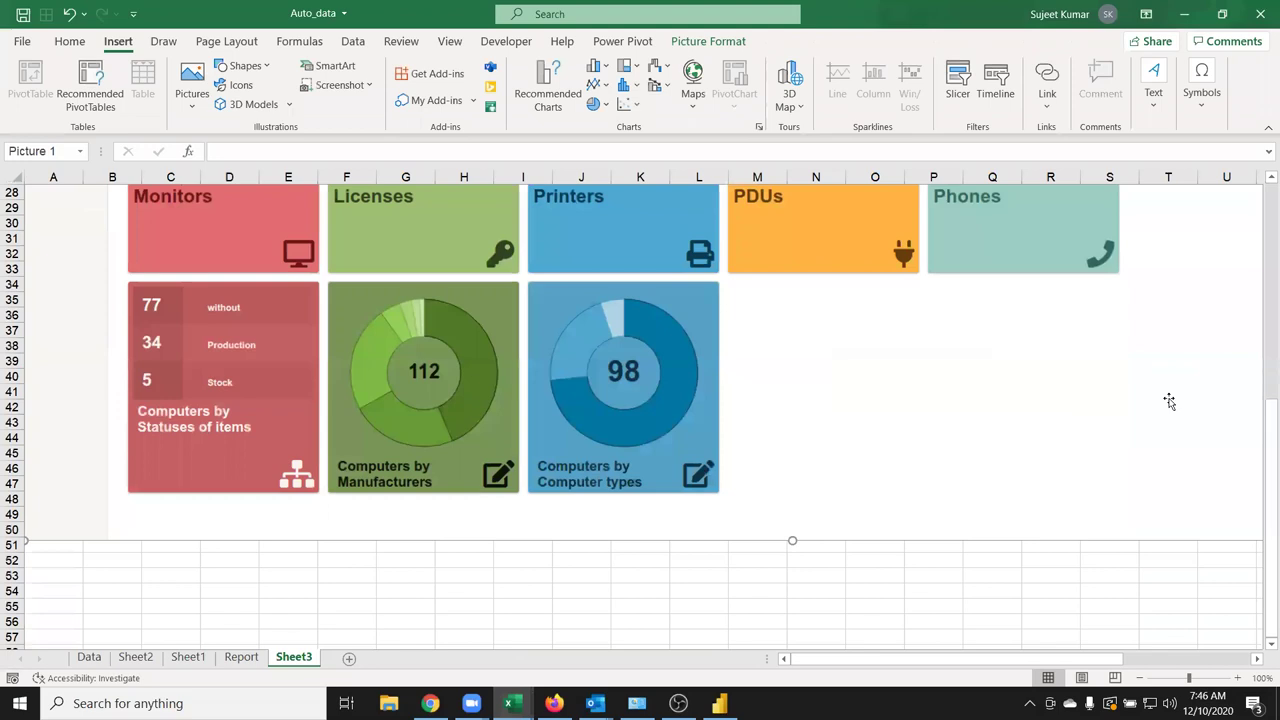
{"action": "scroll", "coordinate": [1171, 395], "scroll_direction": "up", "scroll_amount": 6}
{"action": "scroll", "coordinate": [1172, 389], "scroll_direction": "down", "scroll_amount": 2}
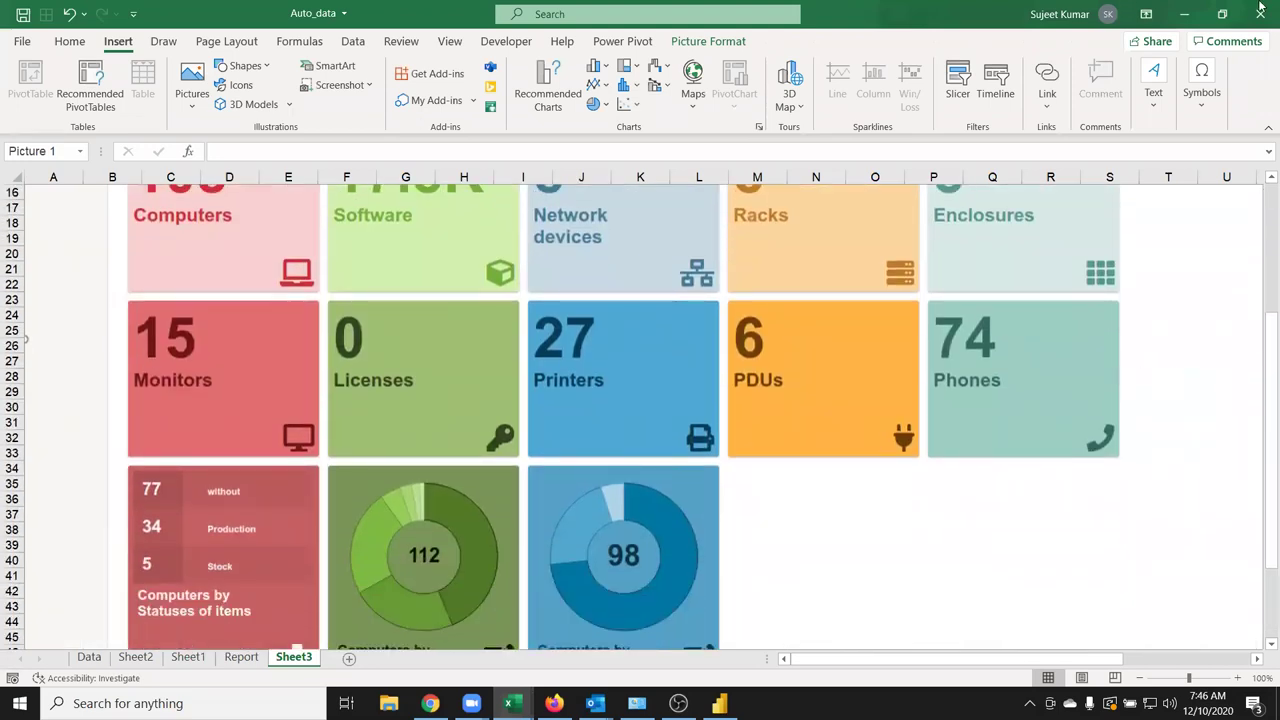
{"action": "left_click", "coordinate": [1195, 12]}
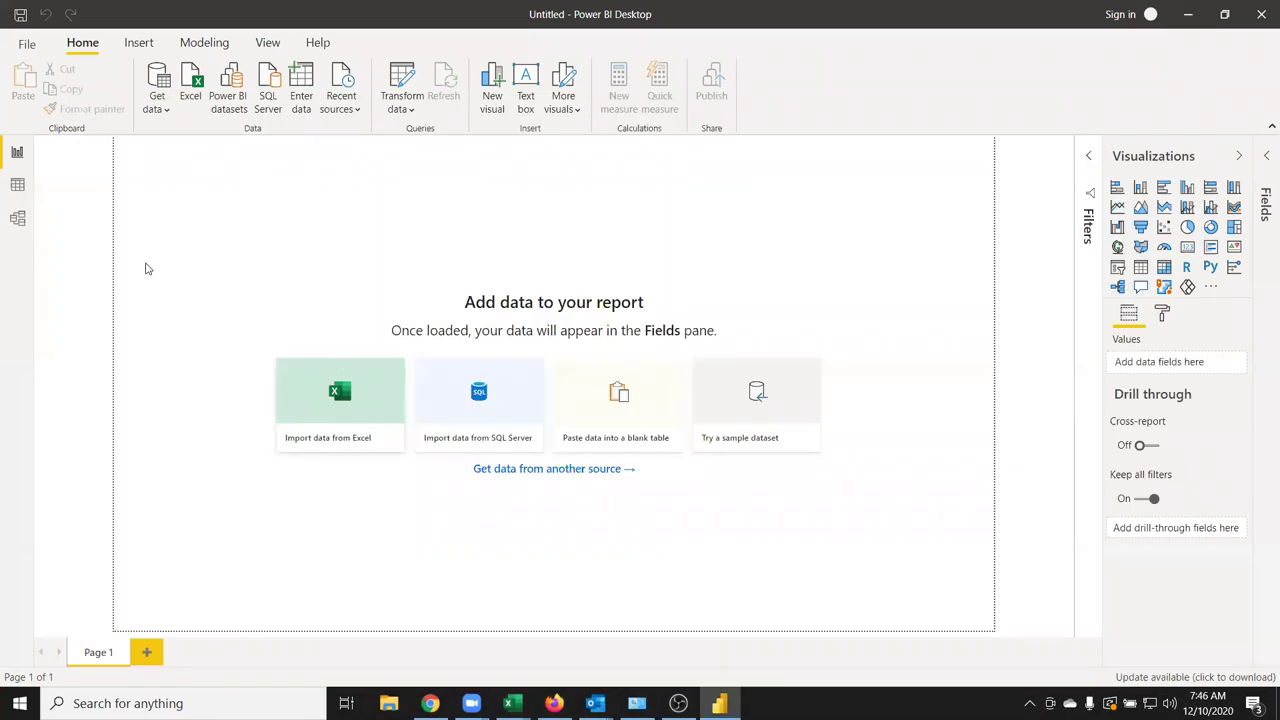
Import data from Excel by opening the Dashbaord - 7 workbook
{"action": "left_click", "coordinate": [340, 395]}
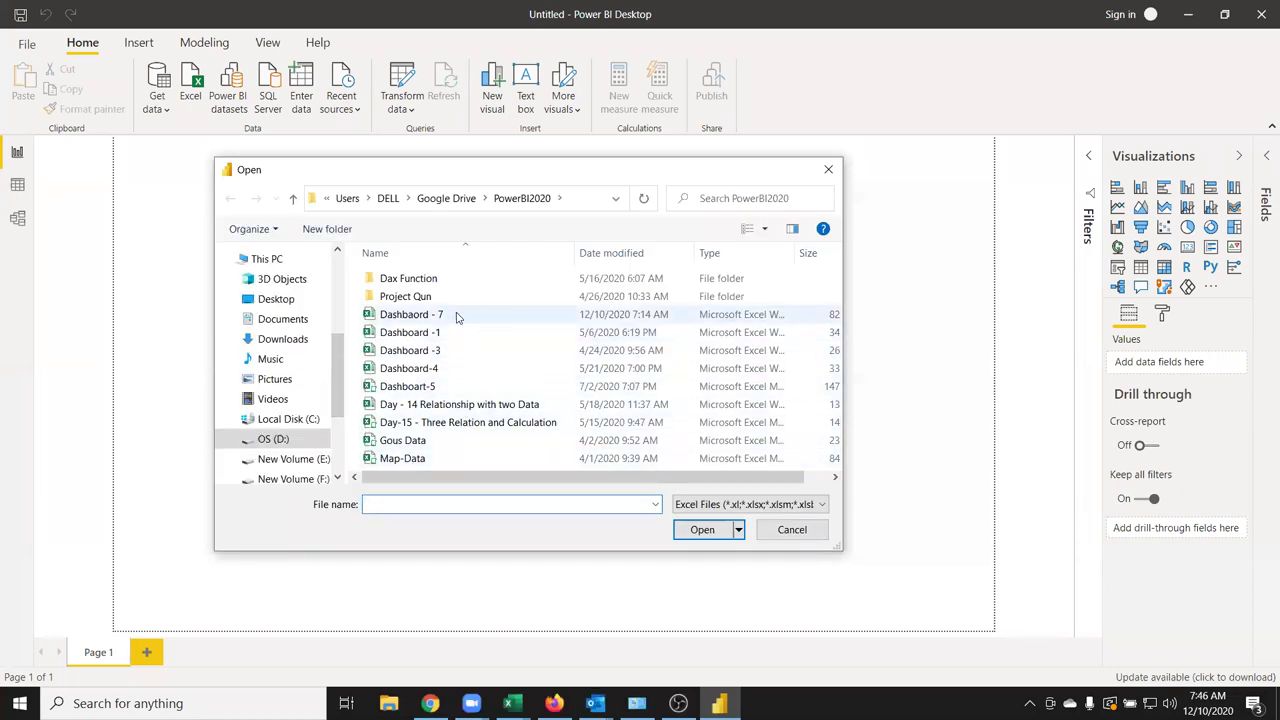
{"action": "left_click", "coordinate": [657, 317]}
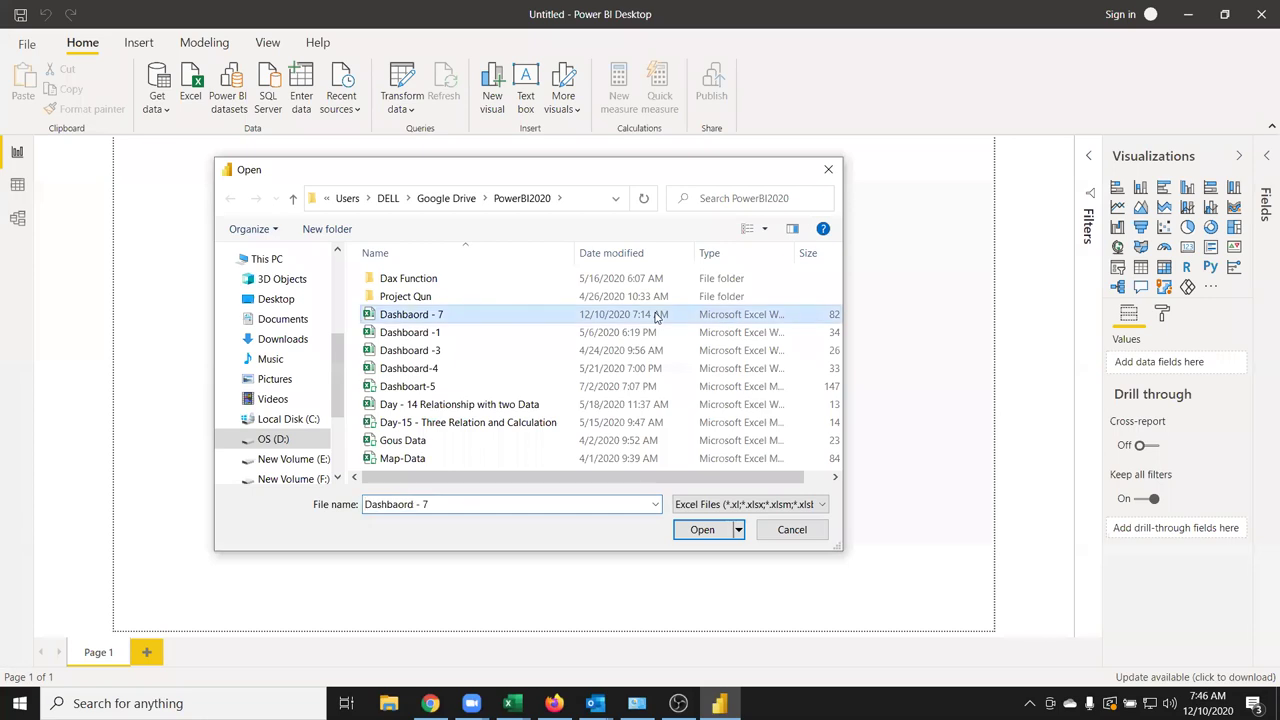
{"action": "left_click", "coordinate": [710, 531]}
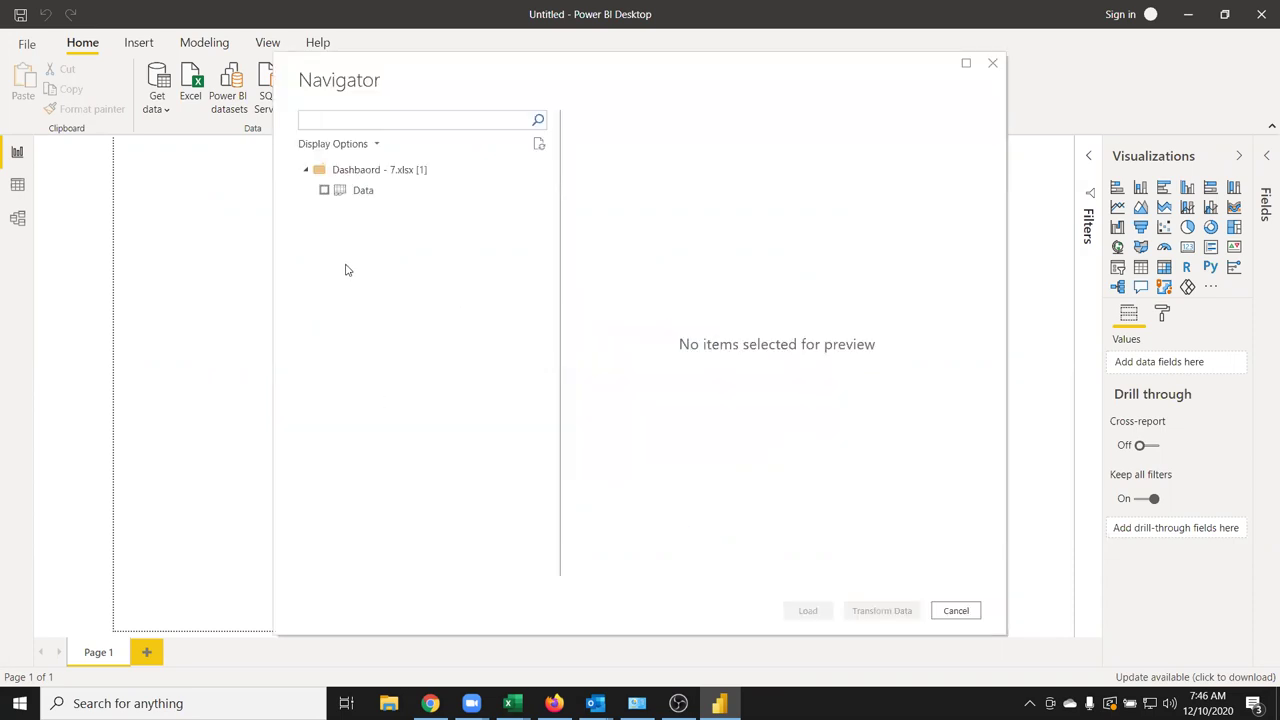
Tick the Data sheet in Navigator and load it into the report
{"action": "left_click", "coordinate": [324, 192]}
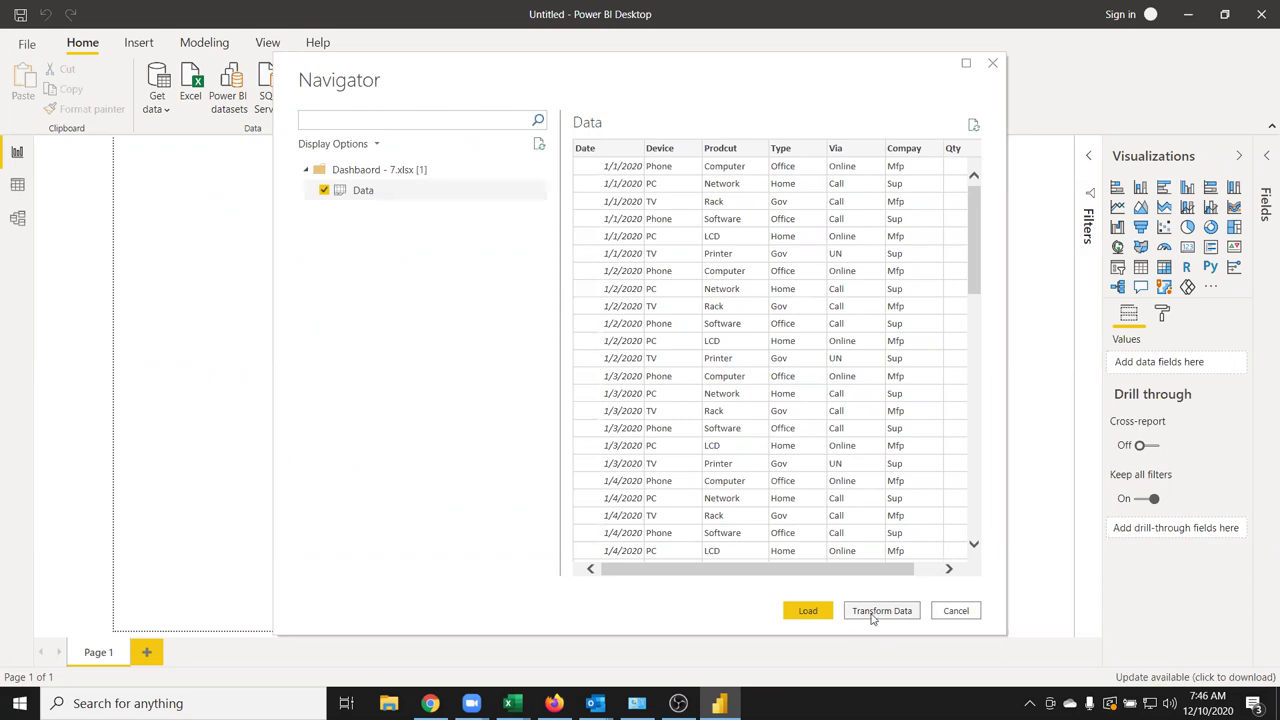
{"action": "left_click", "coordinate": [806, 616]}
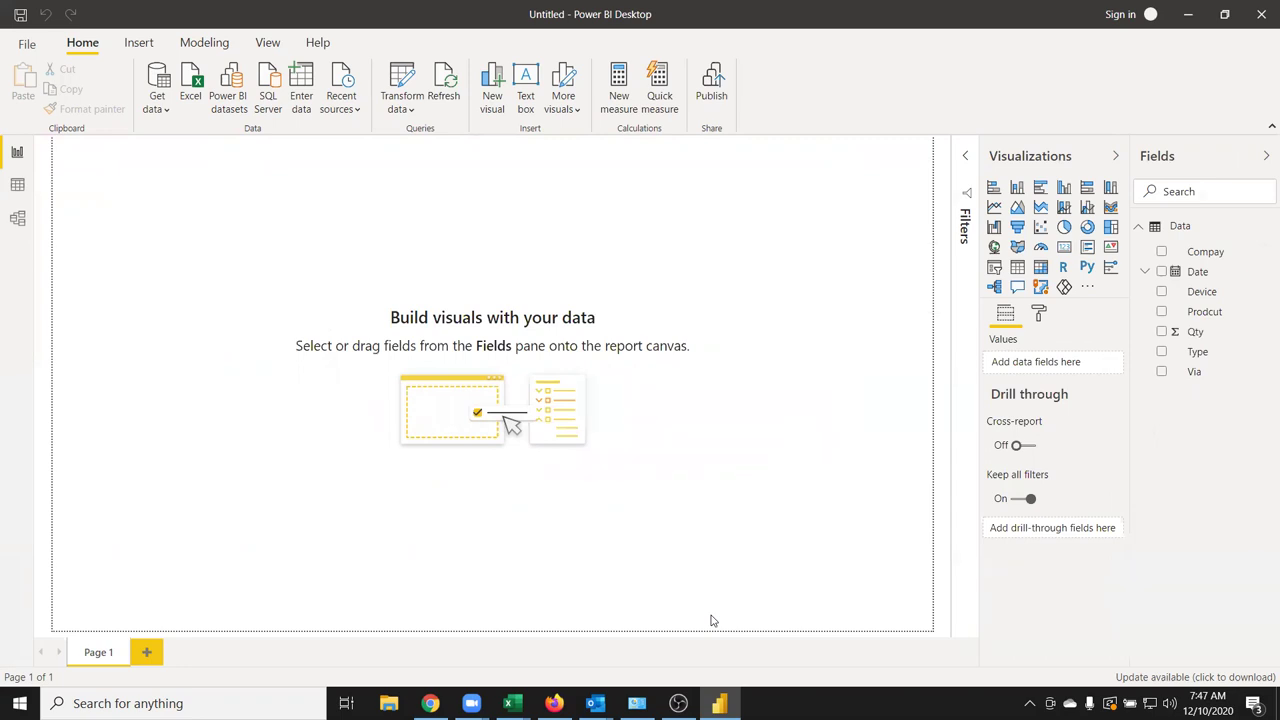
Switch to Data view to show the Data table's 2,015 rows
{"action": "left_click", "coordinate": [17, 184]}
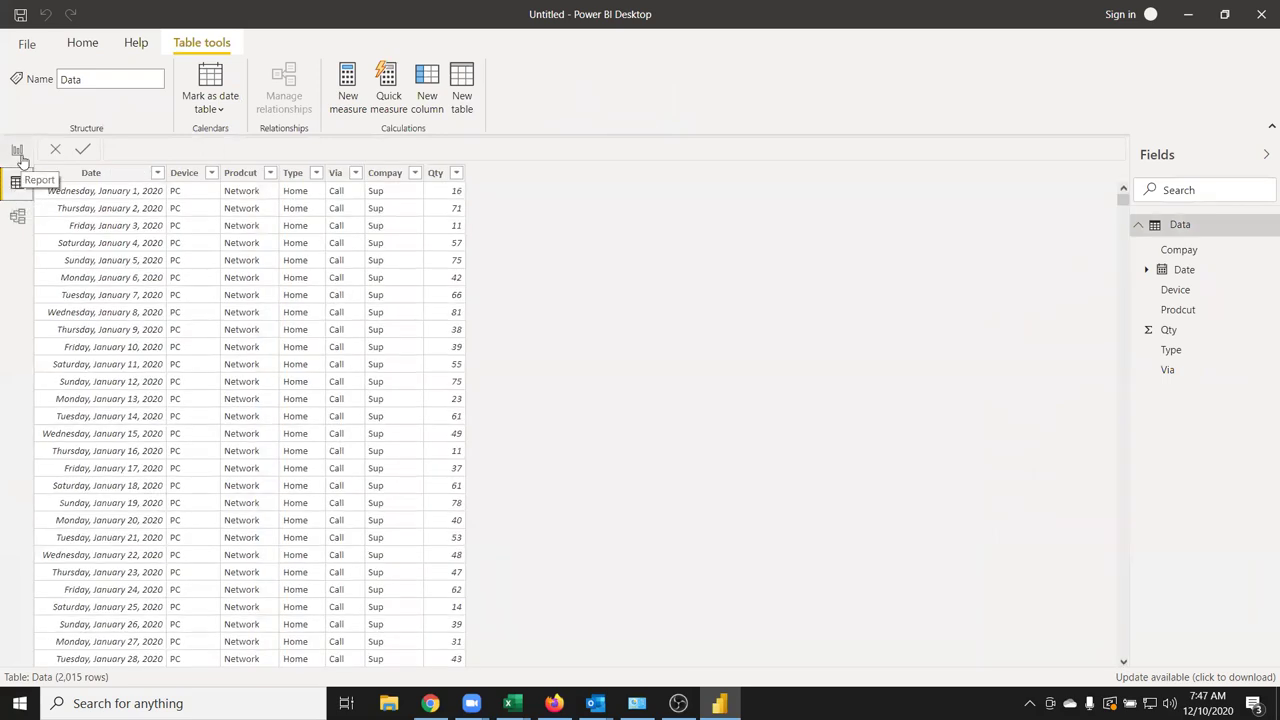
{"action": "left_click", "coordinate": [24, 160]}
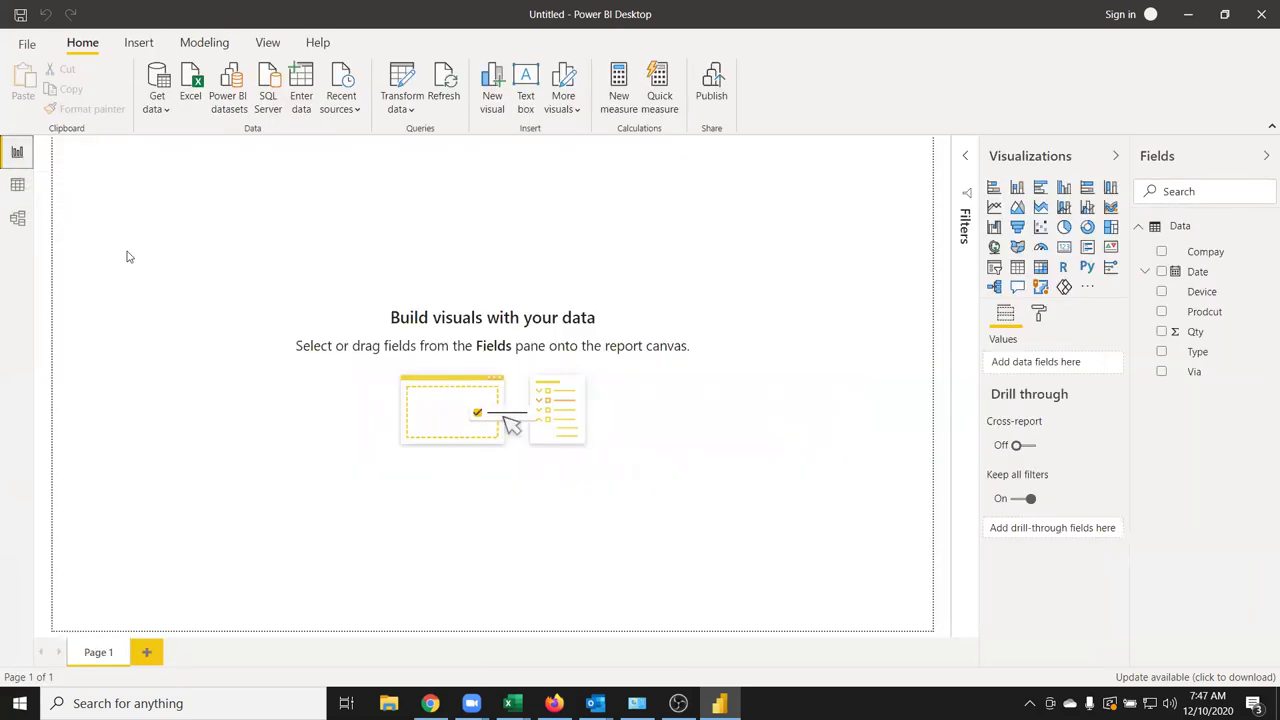
{"action": "left_click", "coordinate": [13, 197]}
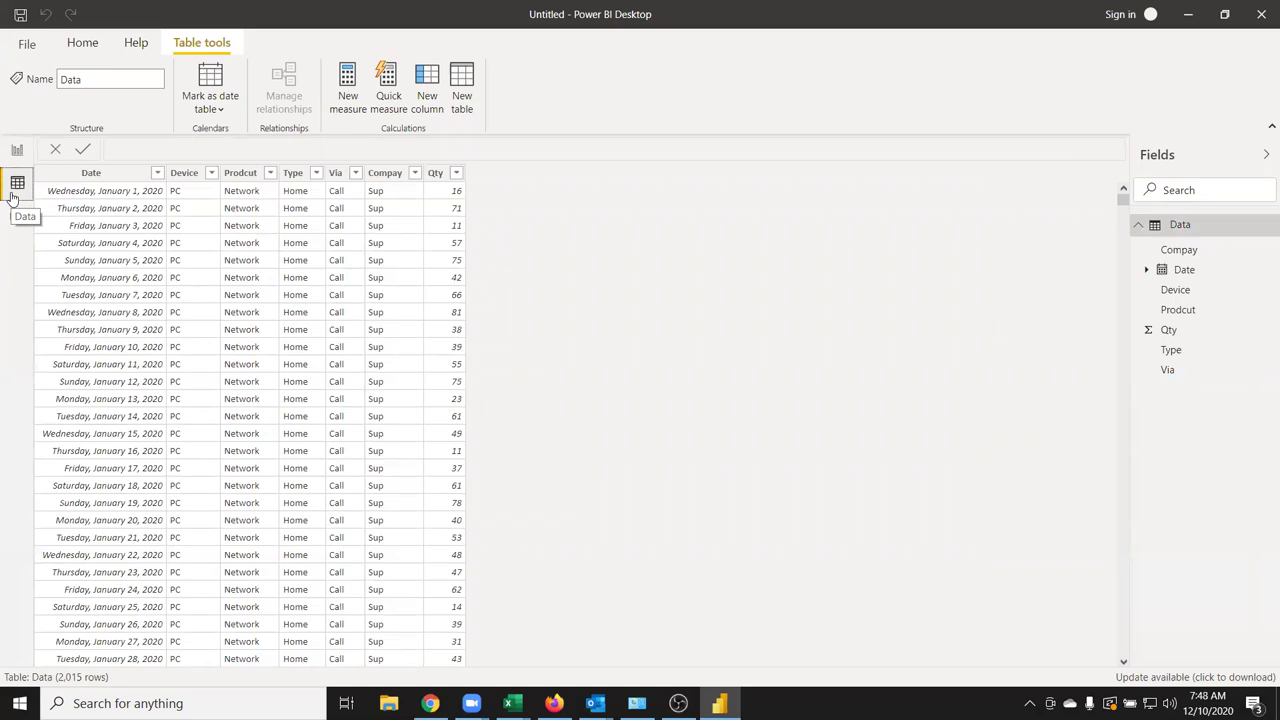
{"action": "left_click", "coordinate": [212, 174]}
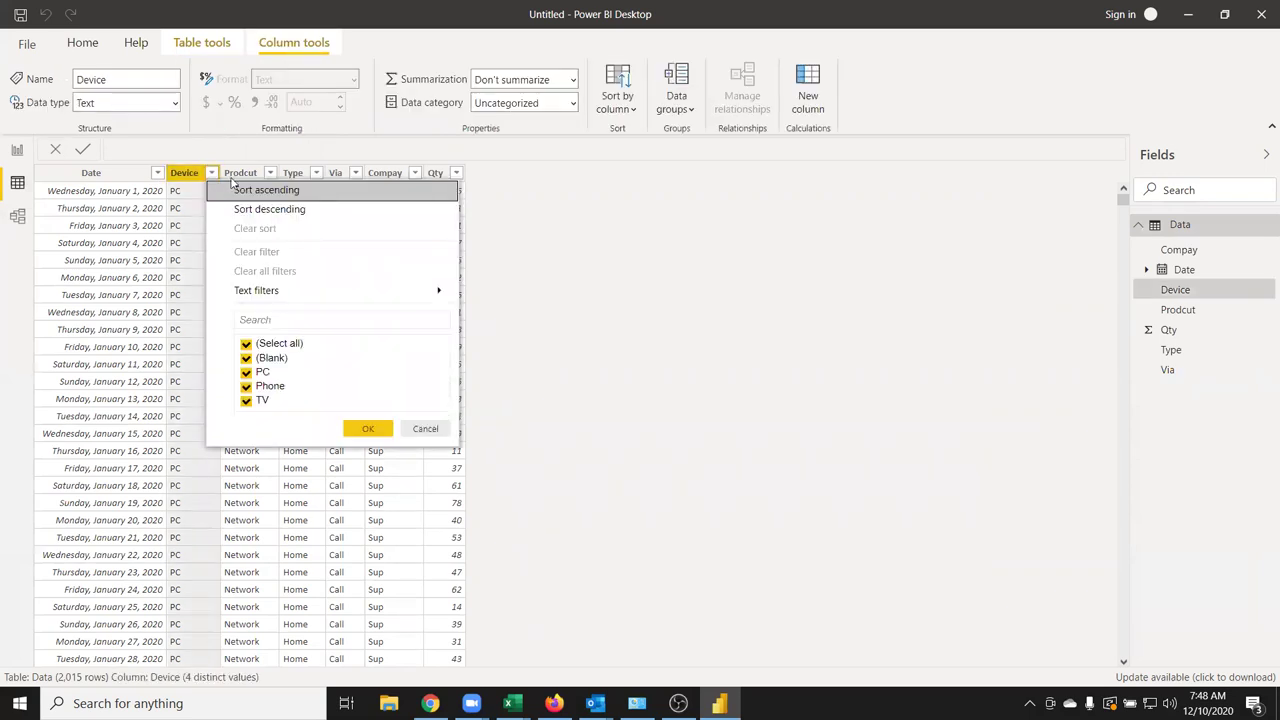
{"action": "left_click", "coordinate": [178, 214]}
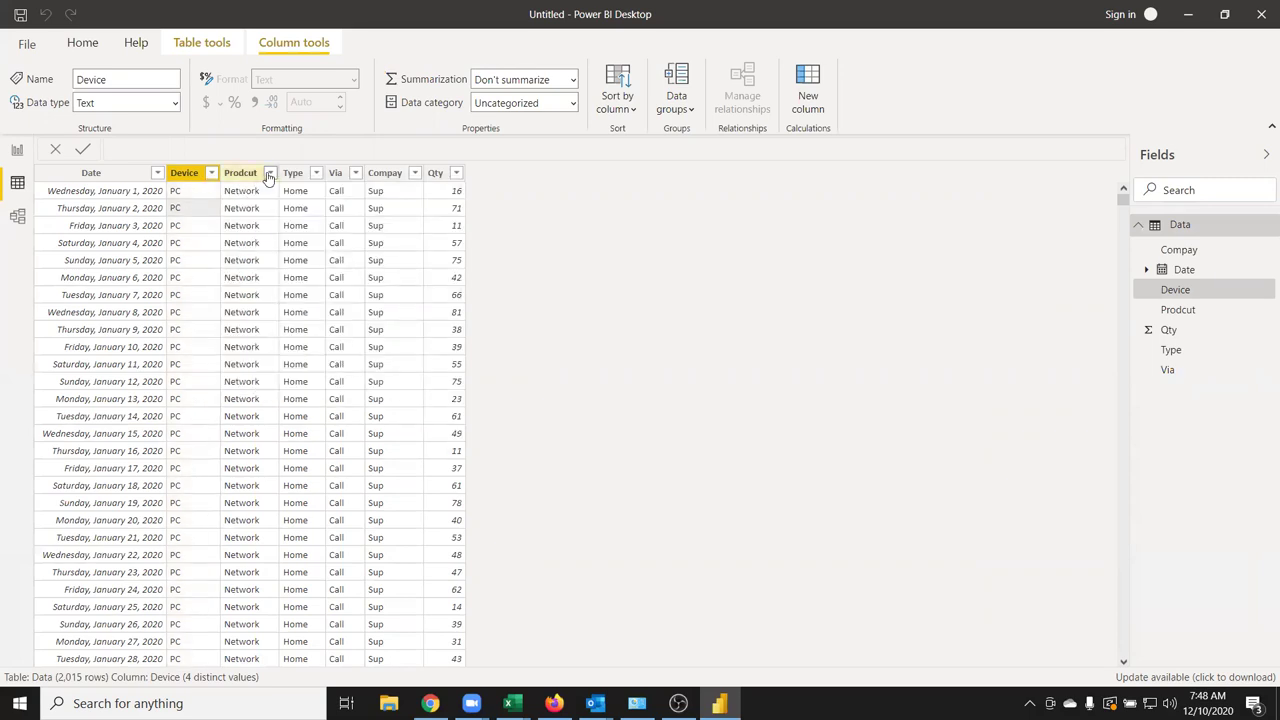
{"action": "left_click", "coordinate": [268, 174]}
{"action": "left_click", "coordinate": [268, 175]}
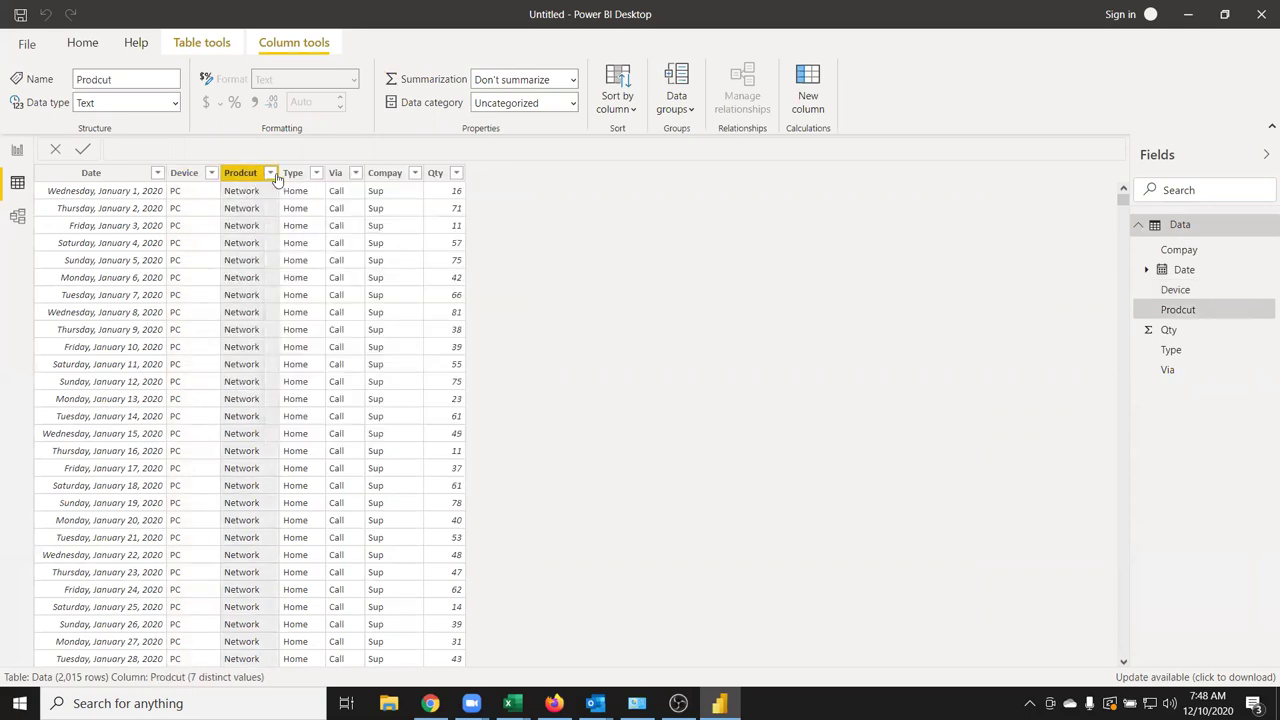
{"action": "left_click", "coordinate": [316, 175]}
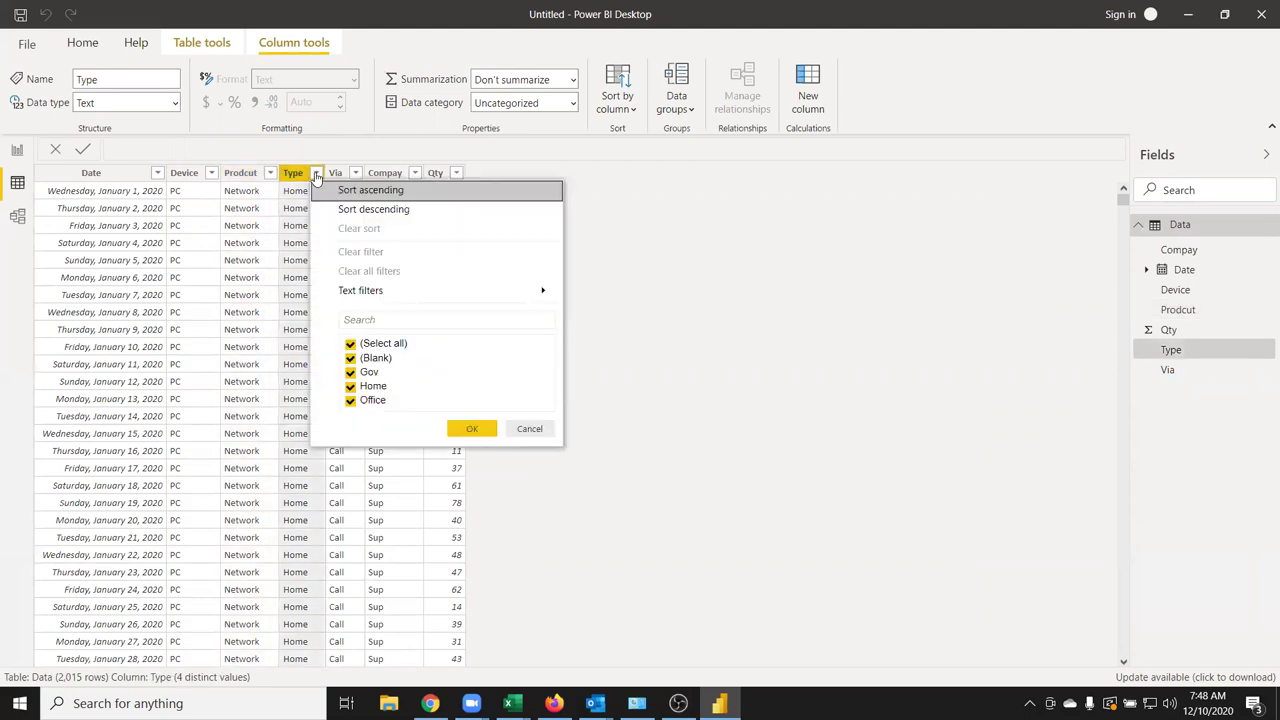
{"action": "left_click", "coordinate": [316, 175]}
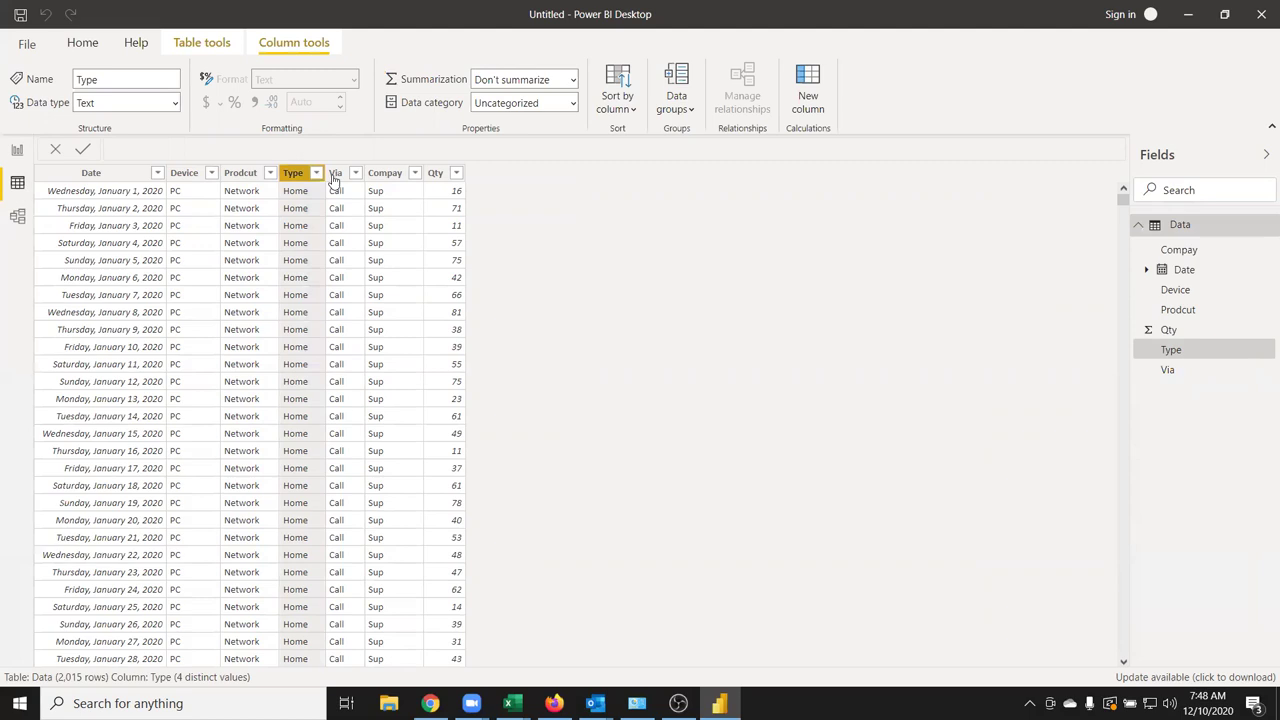
{"action": "left_click", "coordinate": [356, 175]}
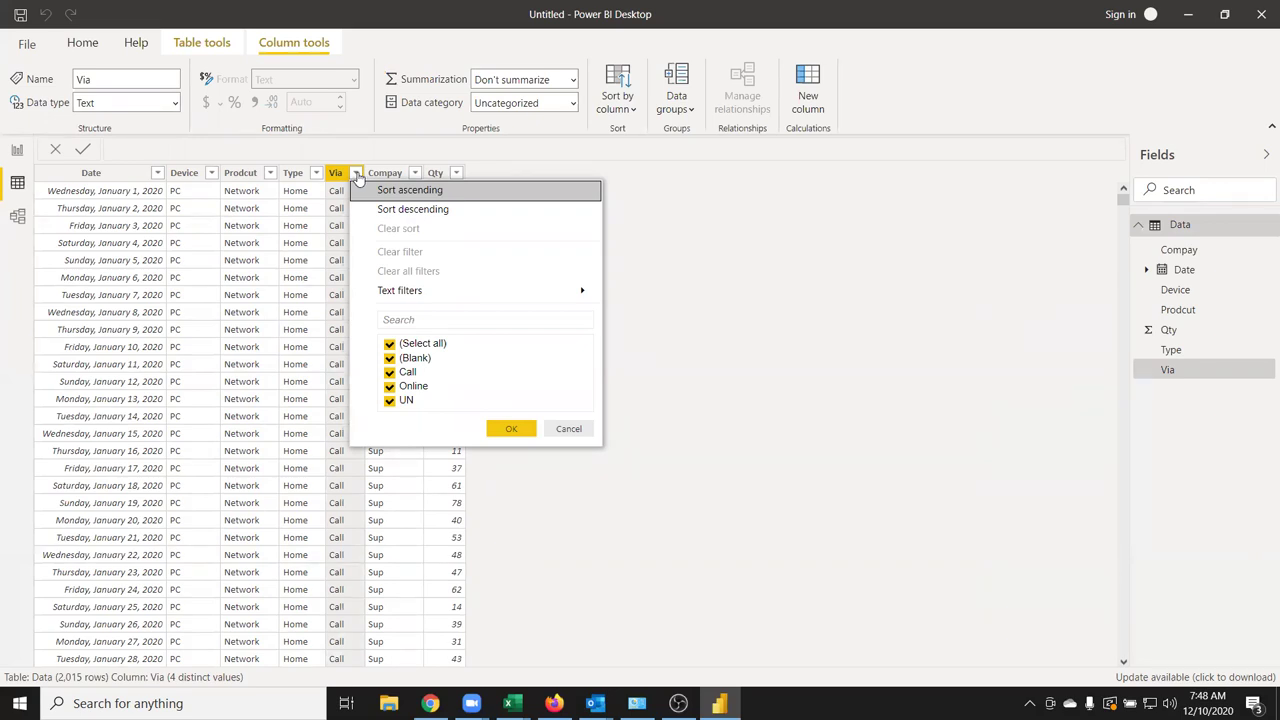
{"action": "left_click", "coordinate": [357, 176]}
{"action": "left_click_drag", "start_coordinate": [1123, 196], "coordinate": [1125, 675]}
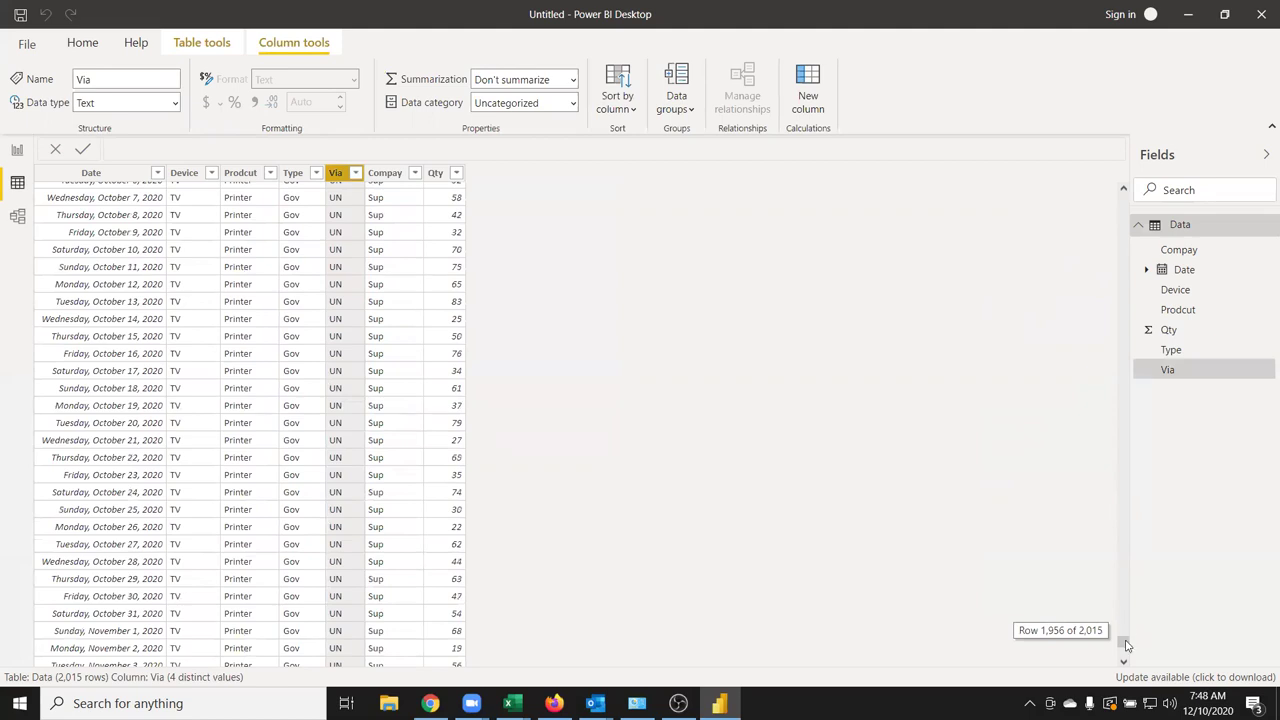
{"action": "left_click", "coordinate": [409, 617]}
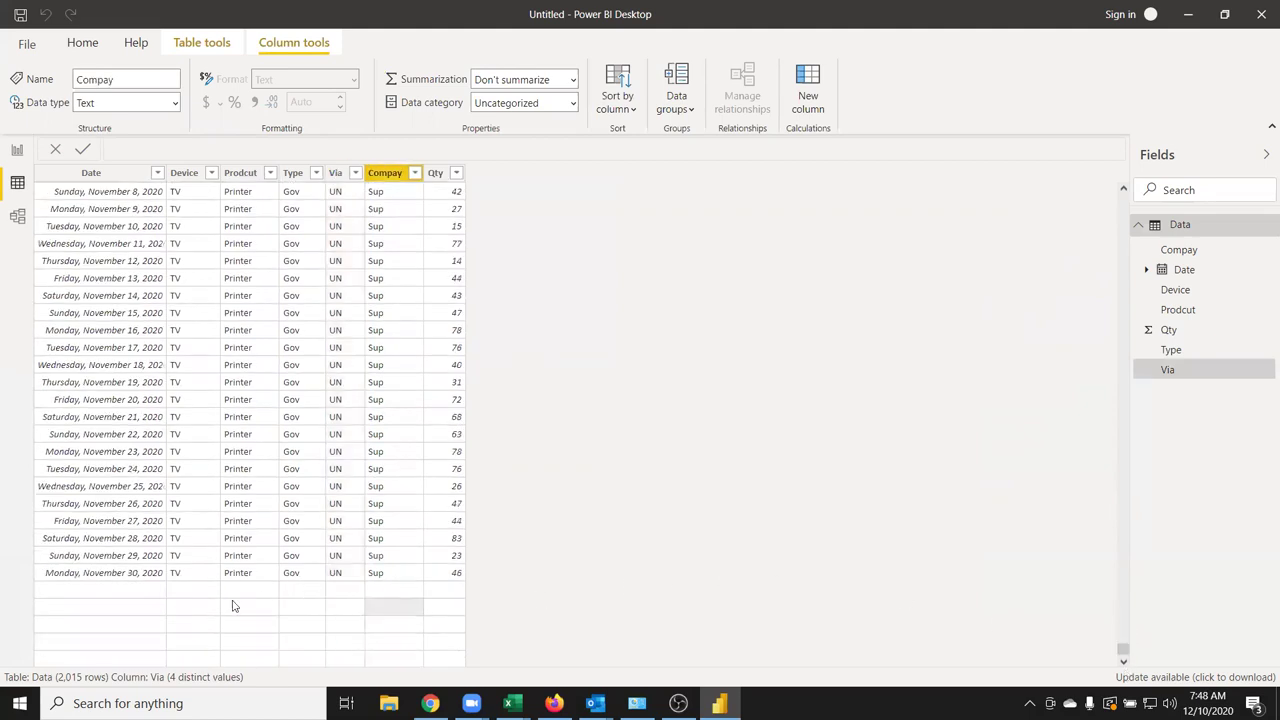
{"action": "left_click", "coordinate": [42, 596]}
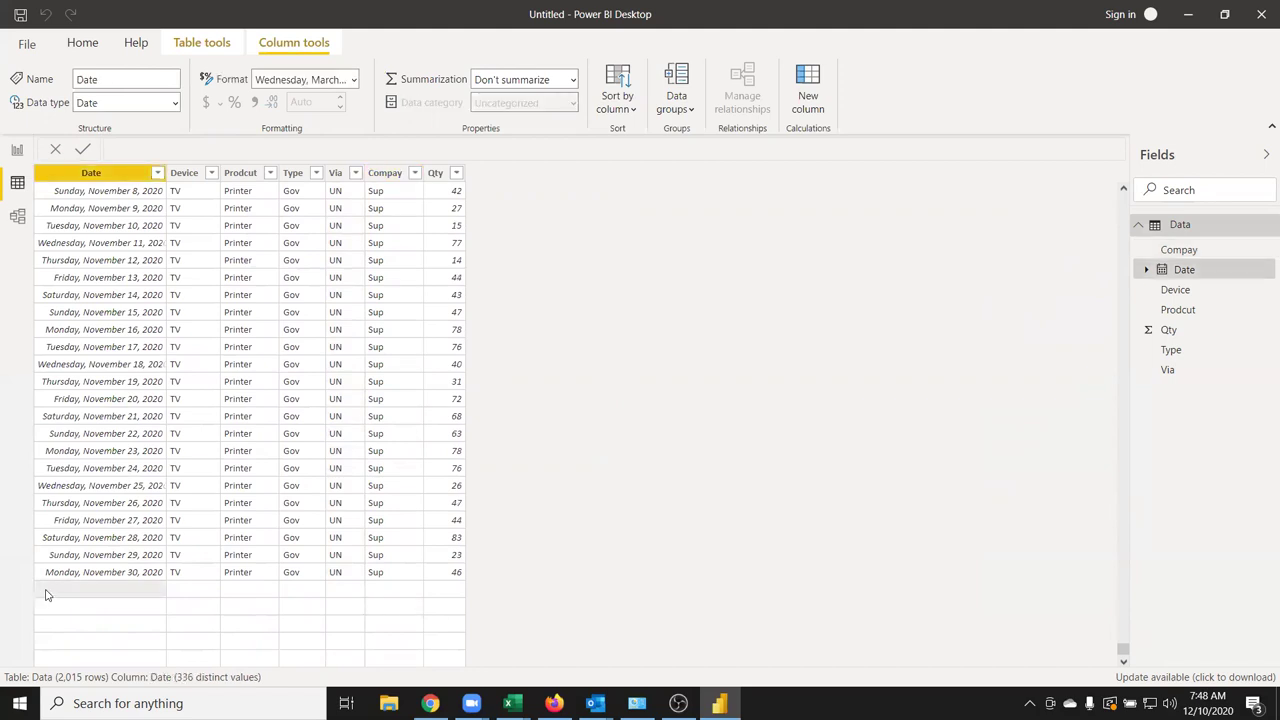
{"action": "key", "text": "t"}
{"action": "key", "text": "v"}
{"action": "key", "text": "p"}
{"action": "key", "text": "q"}
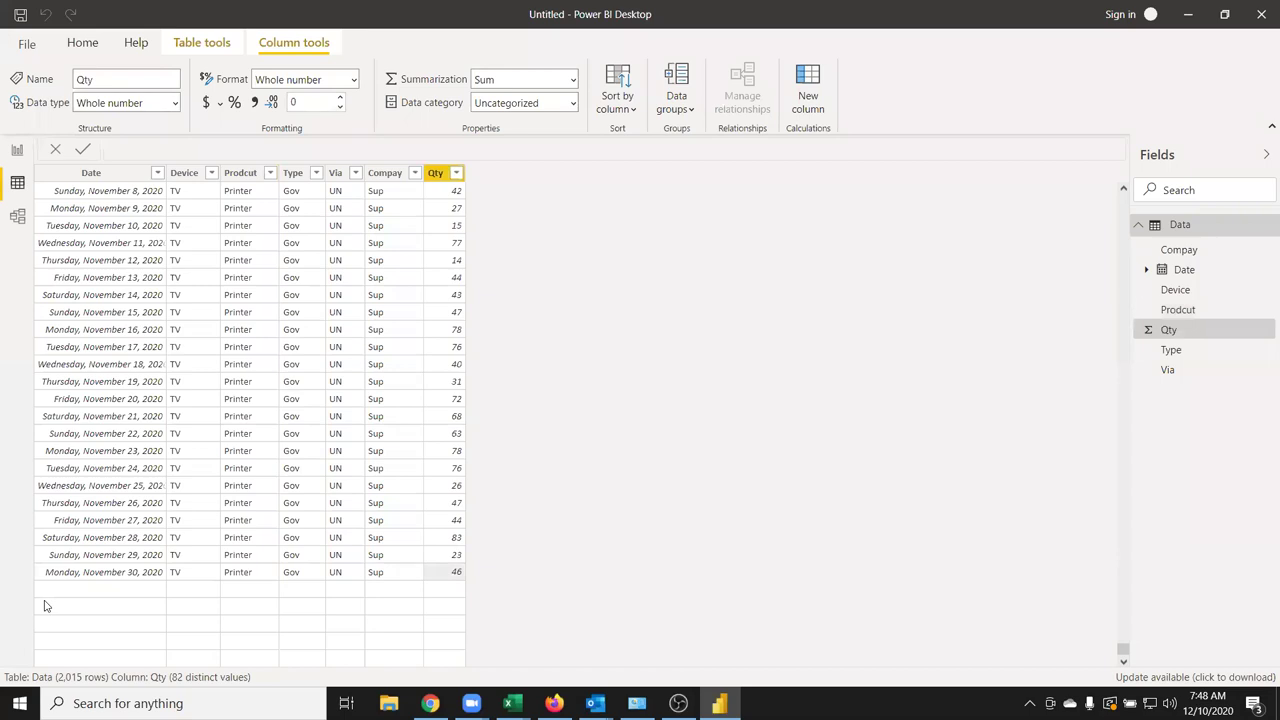
{"action": "key", "text": "d"}
Delete the Date column from the Data table
{"action": "right_click", "coordinate": [53, 595]}
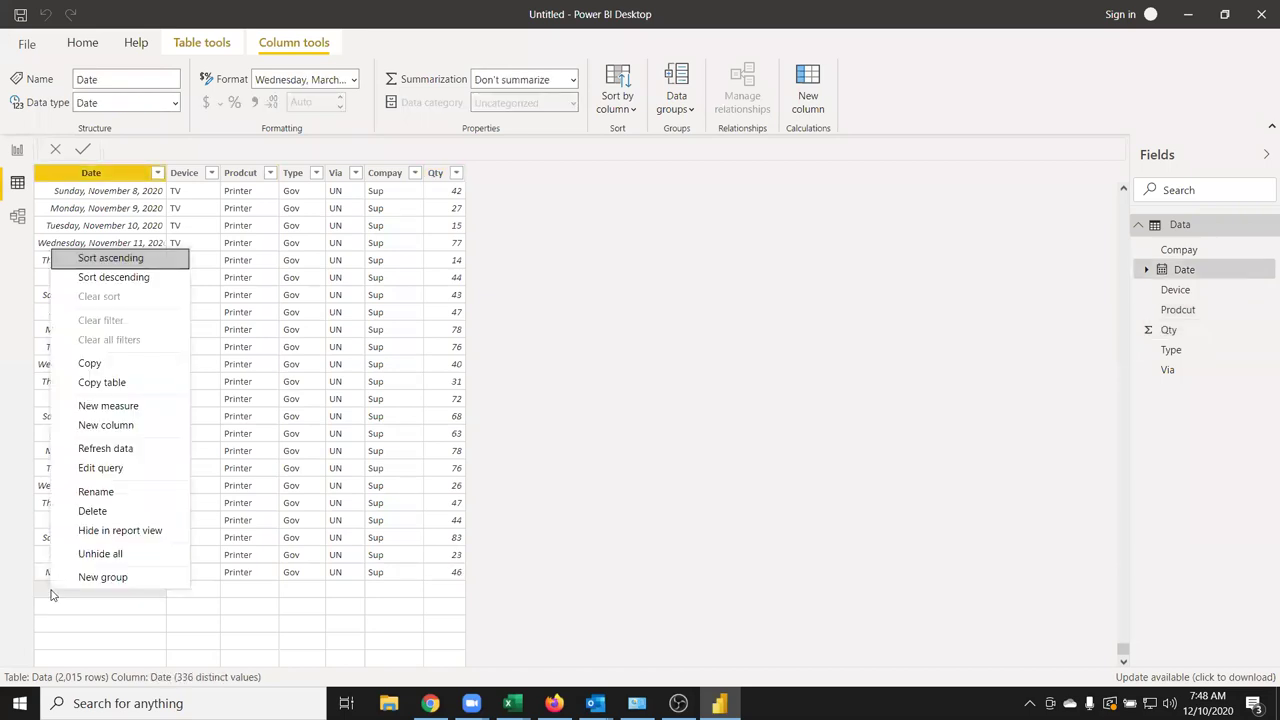
{"action": "left_click", "coordinate": [128, 512]}
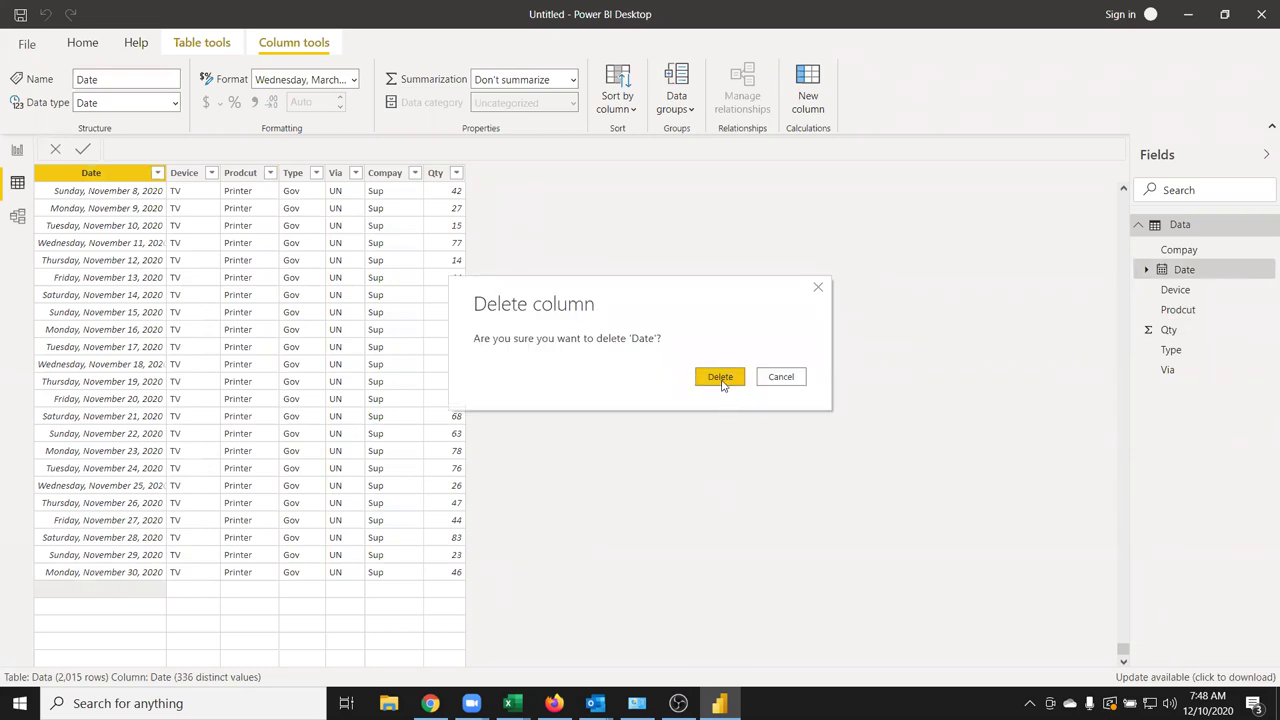
{"action": "left_click", "coordinate": [722, 379]}
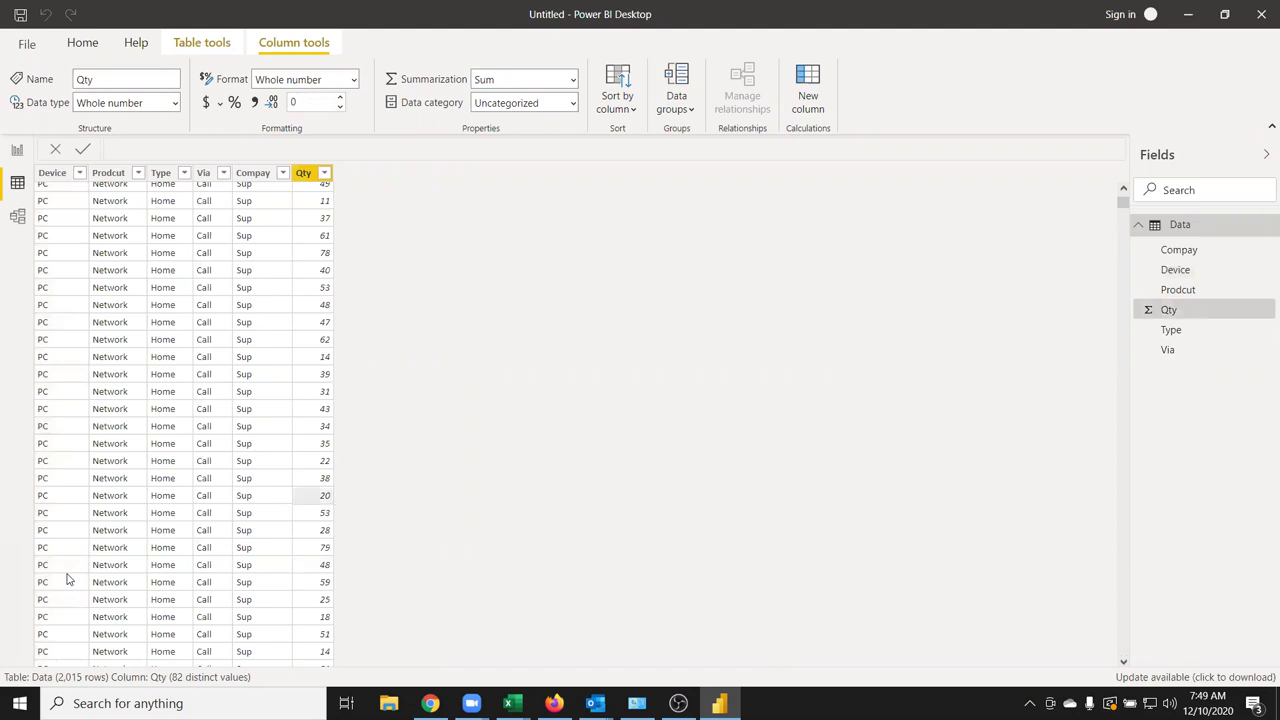
Remove the entire Data table from the Fields pane, confirming the deletion
{"action": "key", "text": "Up"}
{"action": "key", "text": "Up"}
{"action": "key", "text": "Up"}
{"action": "key", "text": "t"}
{"action": "scroll", "coordinate": [44, 572], "scroll_direction": "down", "scroll_amount": 3}
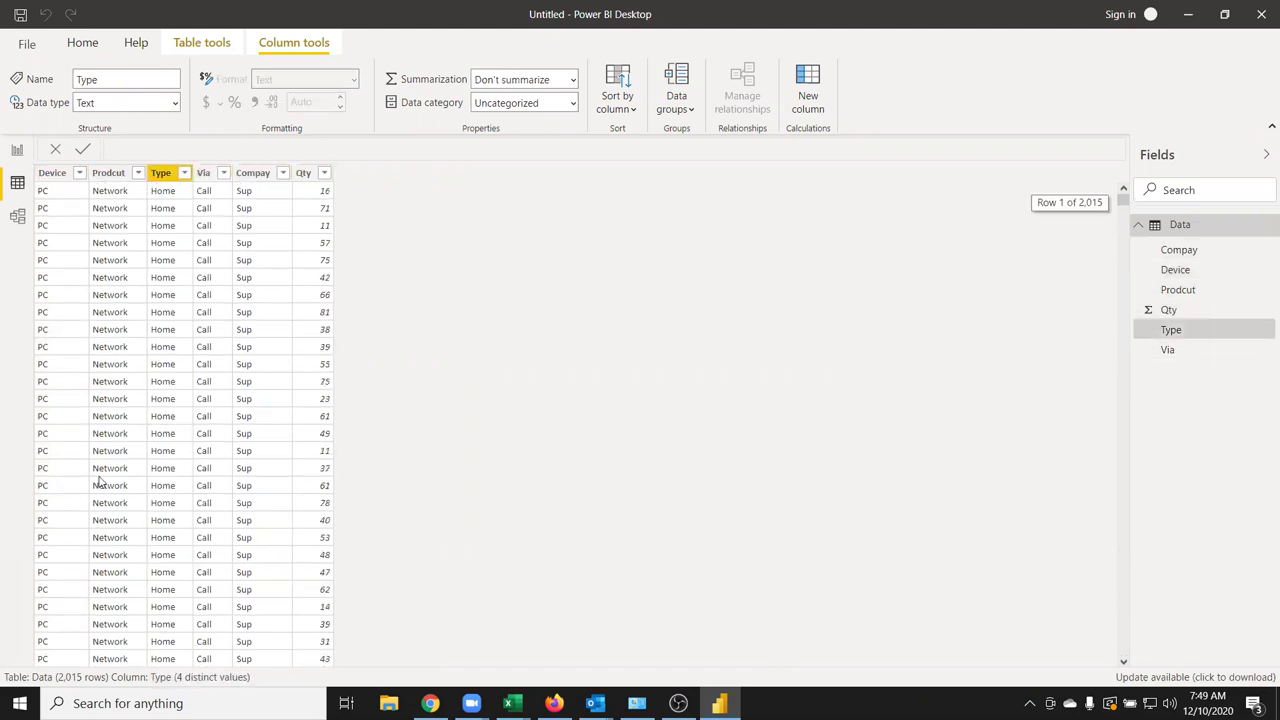
{"action": "scroll", "coordinate": [97, 517], "scroll_direction": "down", "scroll_amount": 5}
{"action": "scroll", "coordinate": [97, 571], "scroll_direction": "down", "scroll_amount": 3}
{"action": "scroll", "coordinate": [97, 577], "scroll_direction": "up", "scroll_amount": 3}
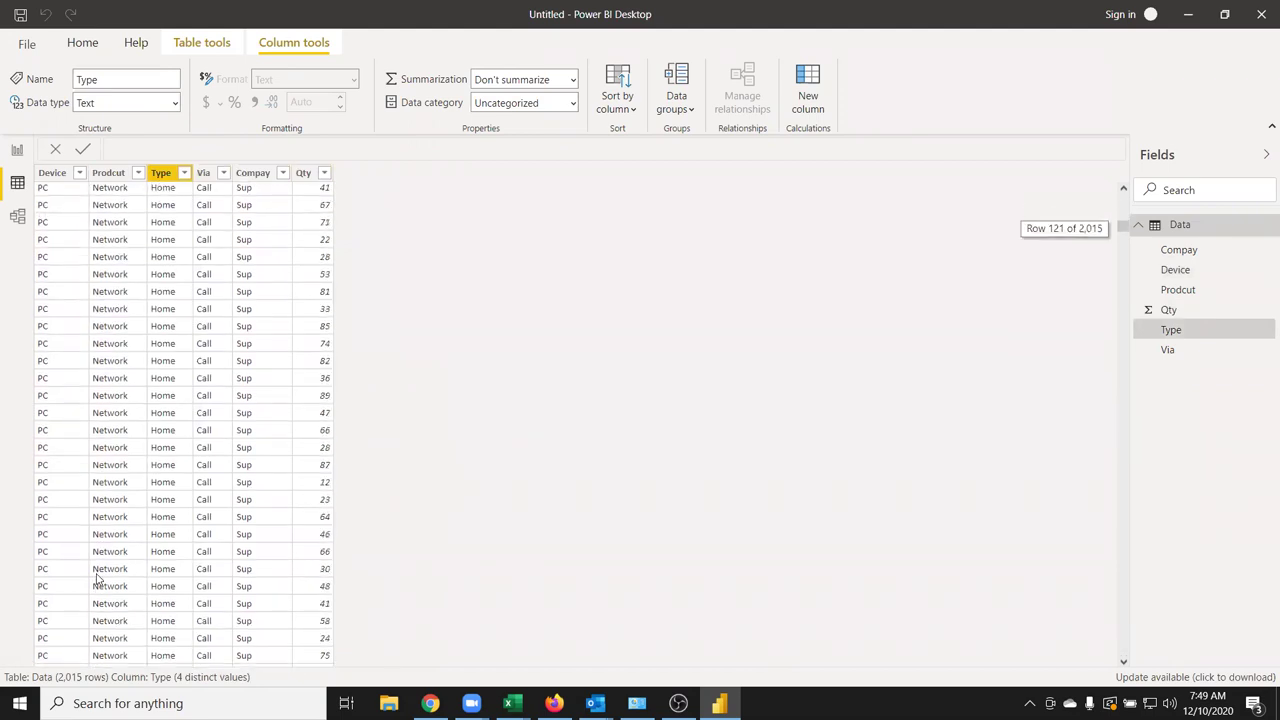
{"action": "scroll", "coordinate": [400, 451], "scroll_direction": "up", "scroll_amount": 3}
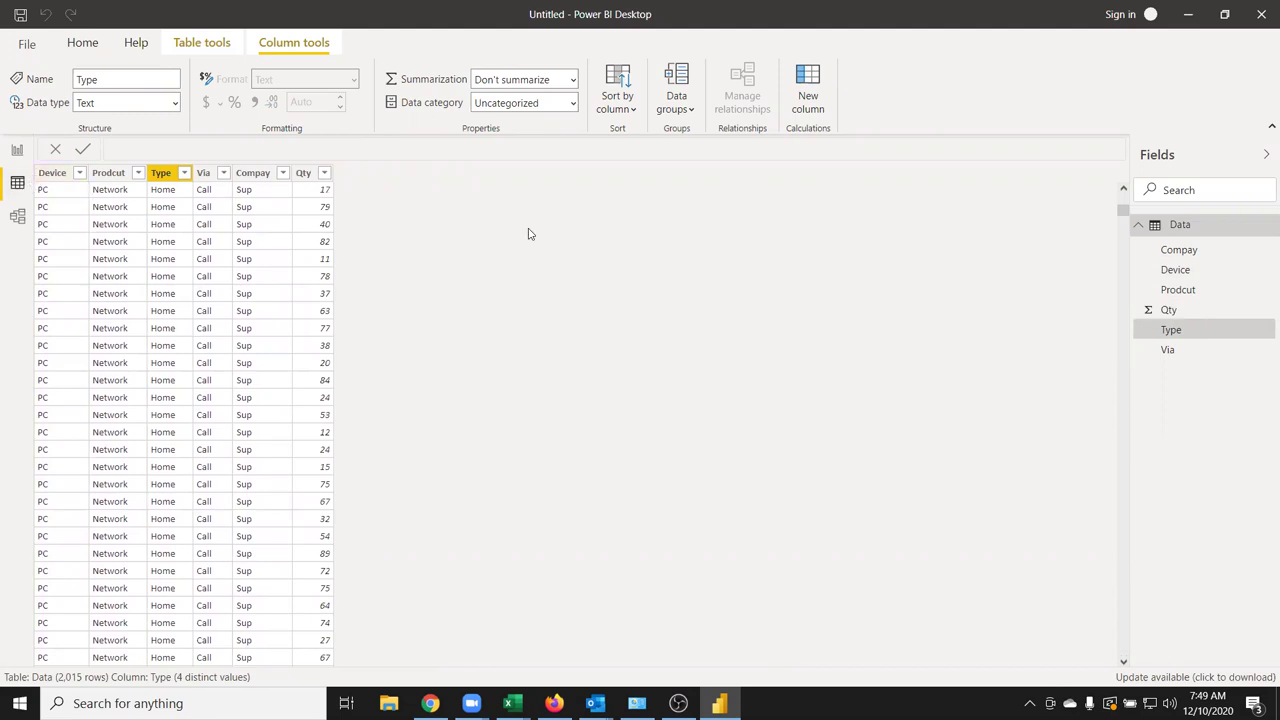
{"action": "right_click", "coordinate": [1185, 224]}
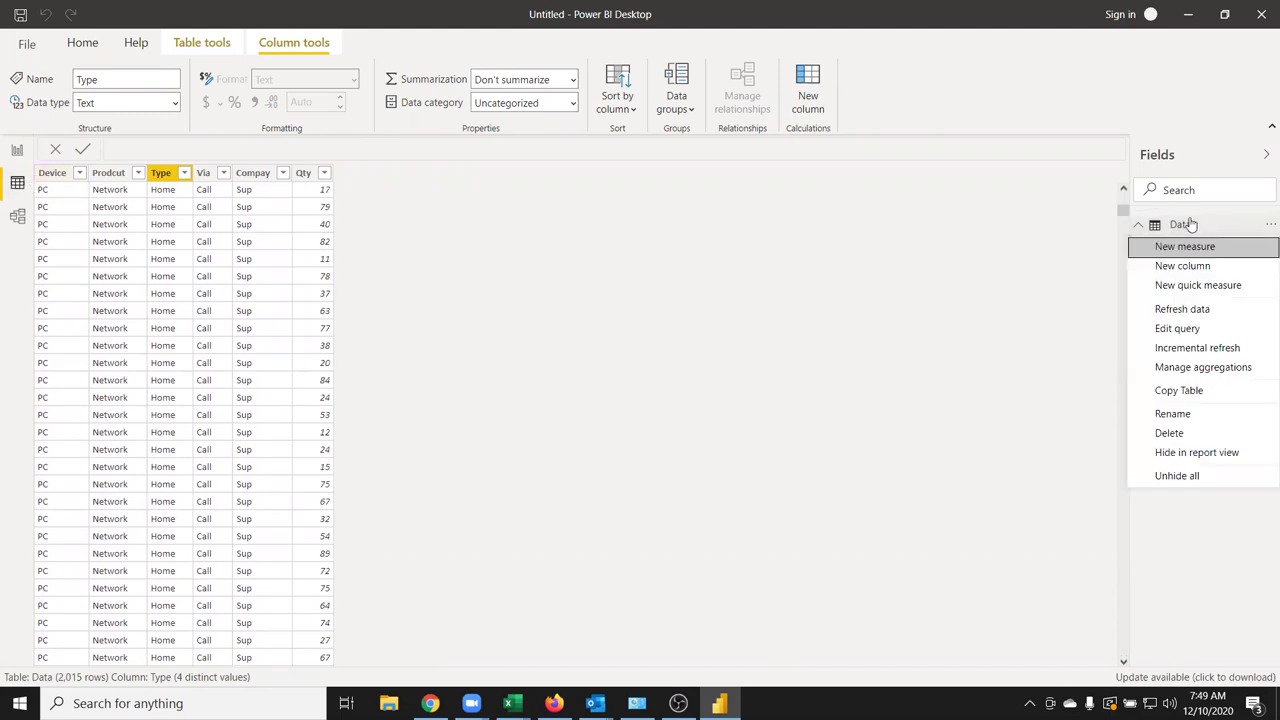
{"action": "left_click", "coordinate": [1169, 432]}
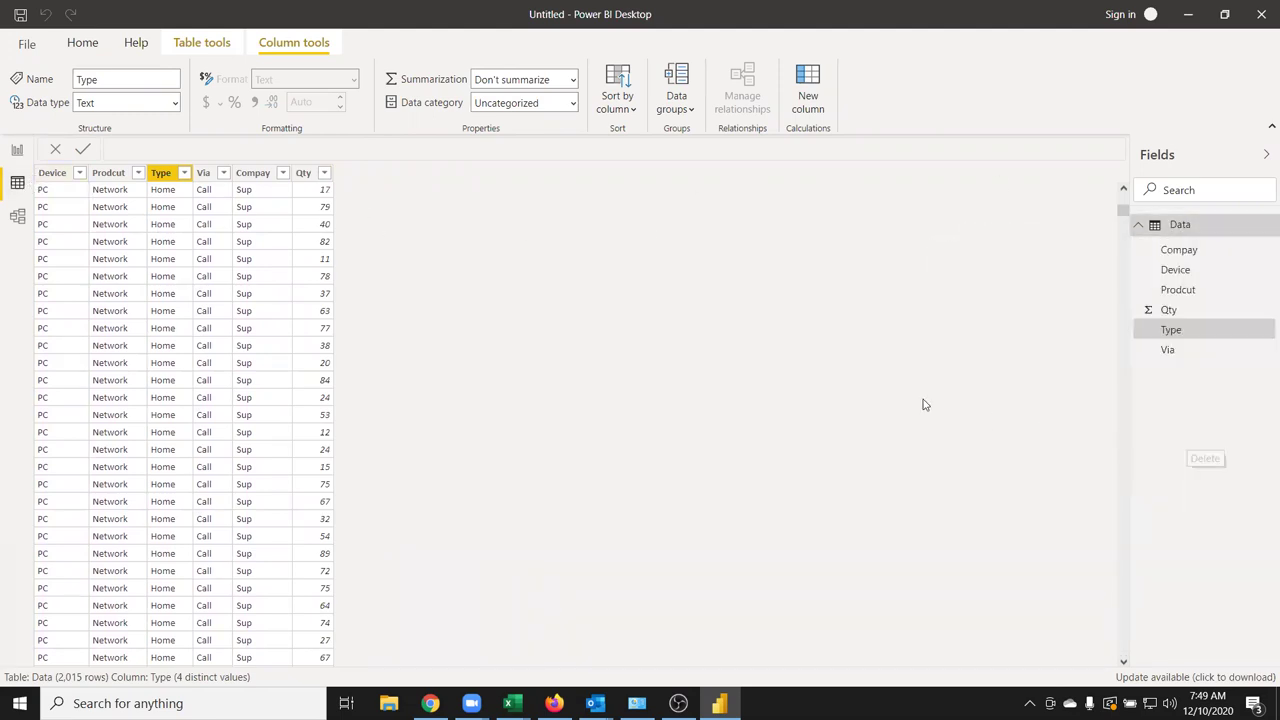
{"action": "left_click", "coordinate": [722, 377]}
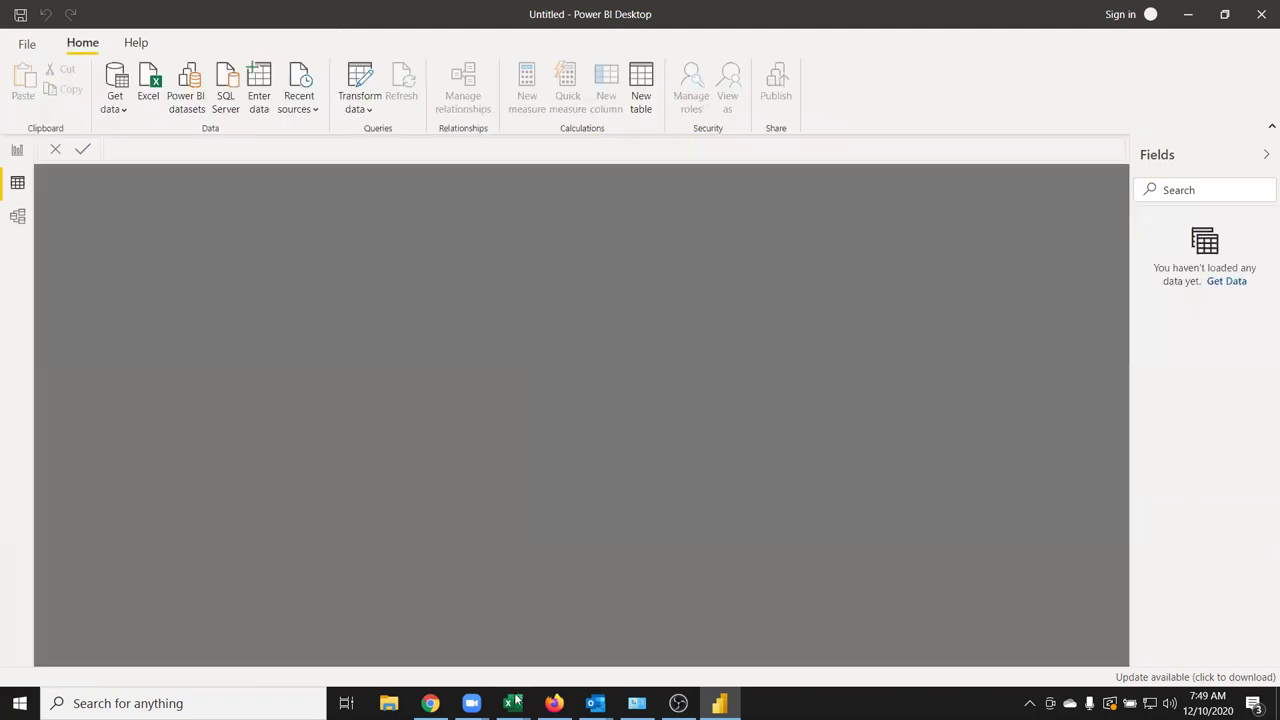
Switch to the Excel window from its taskbar preview
{"action": "mouse_move", "coordinate": [513, 702]}
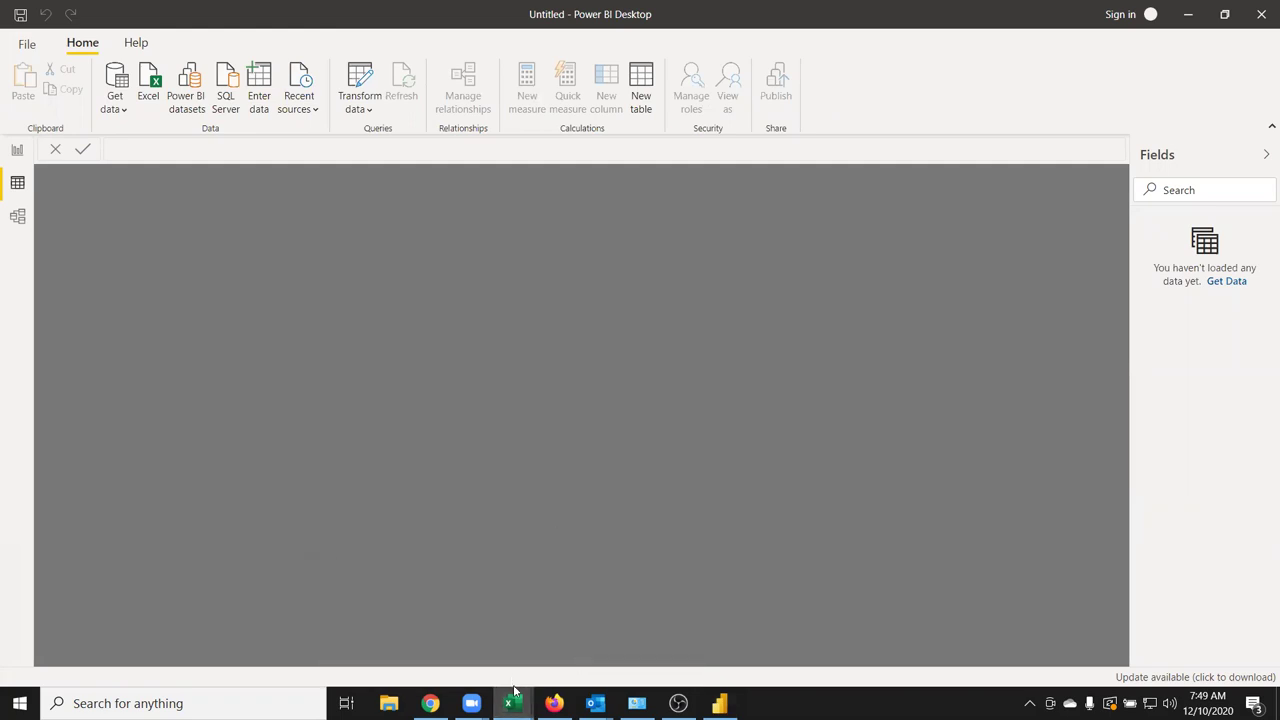
{"action": "left_click", "coordinate": [535, 674]}
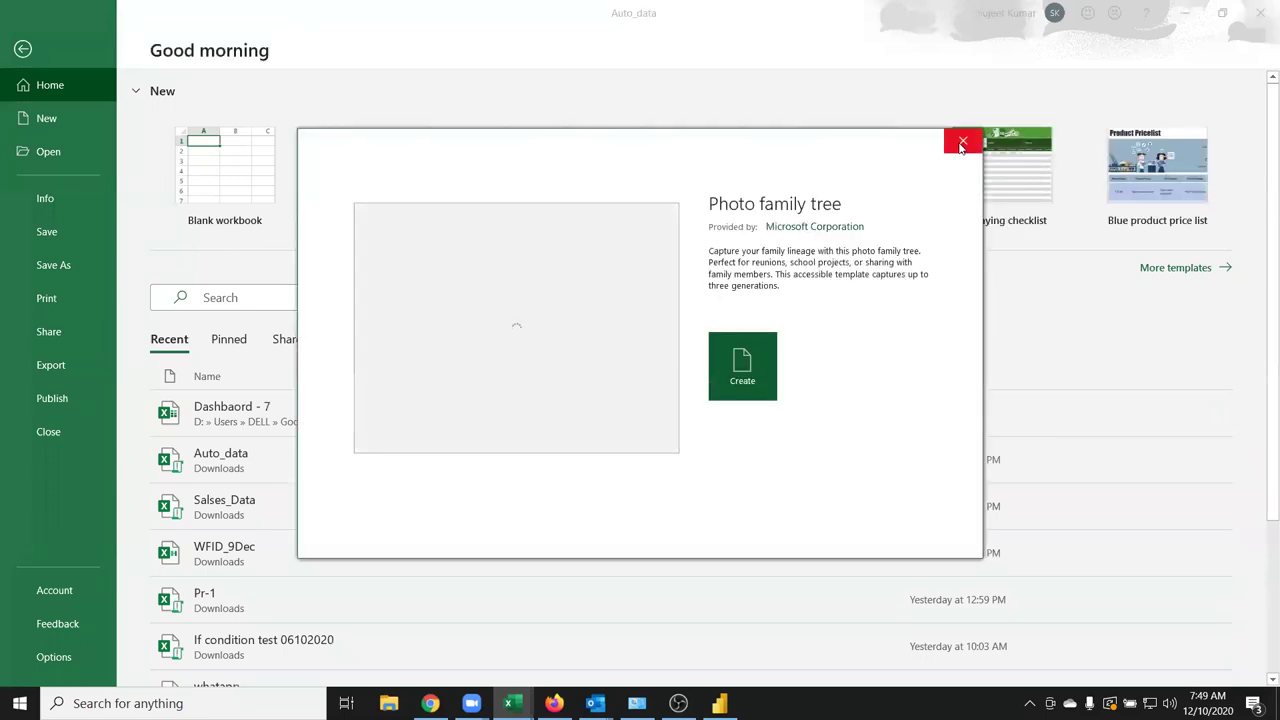
Dismiss the Excel start page and select cell A6 on Dashbaord - 7's Data sheet
{"action": "left_click", "coordinate": [963, 140]}
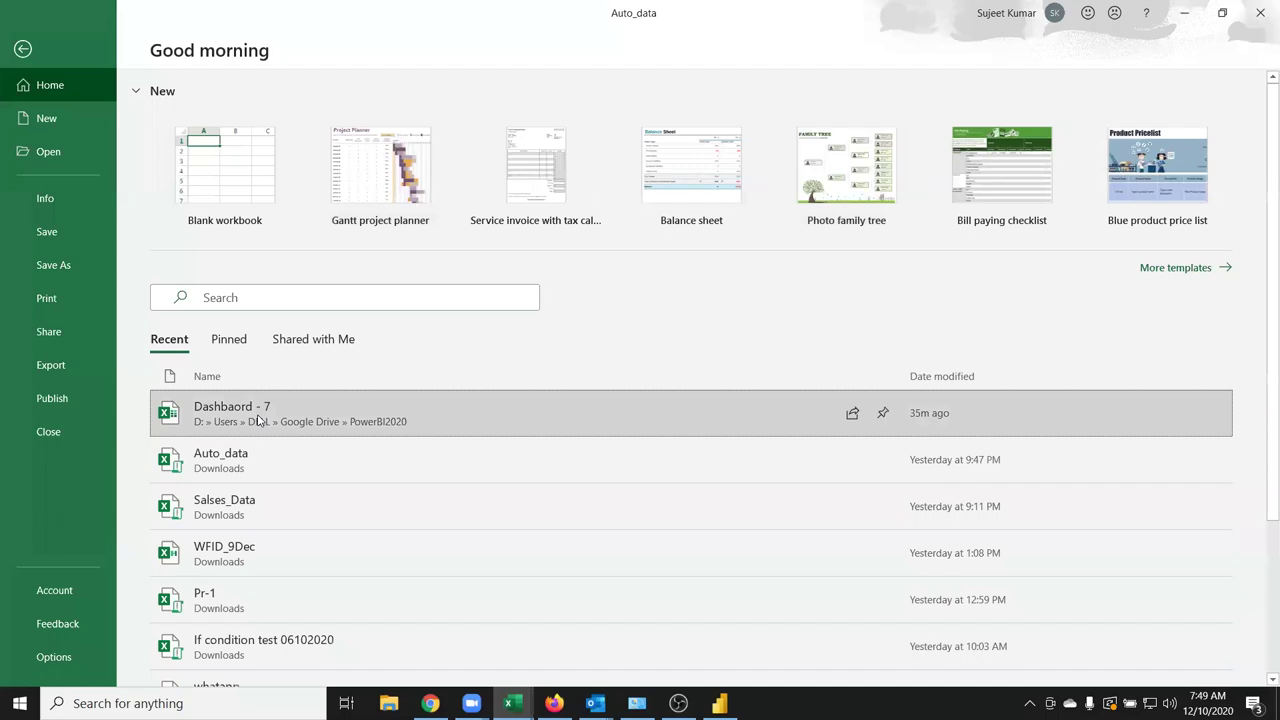
{"action": "key", "text": "Escape"}
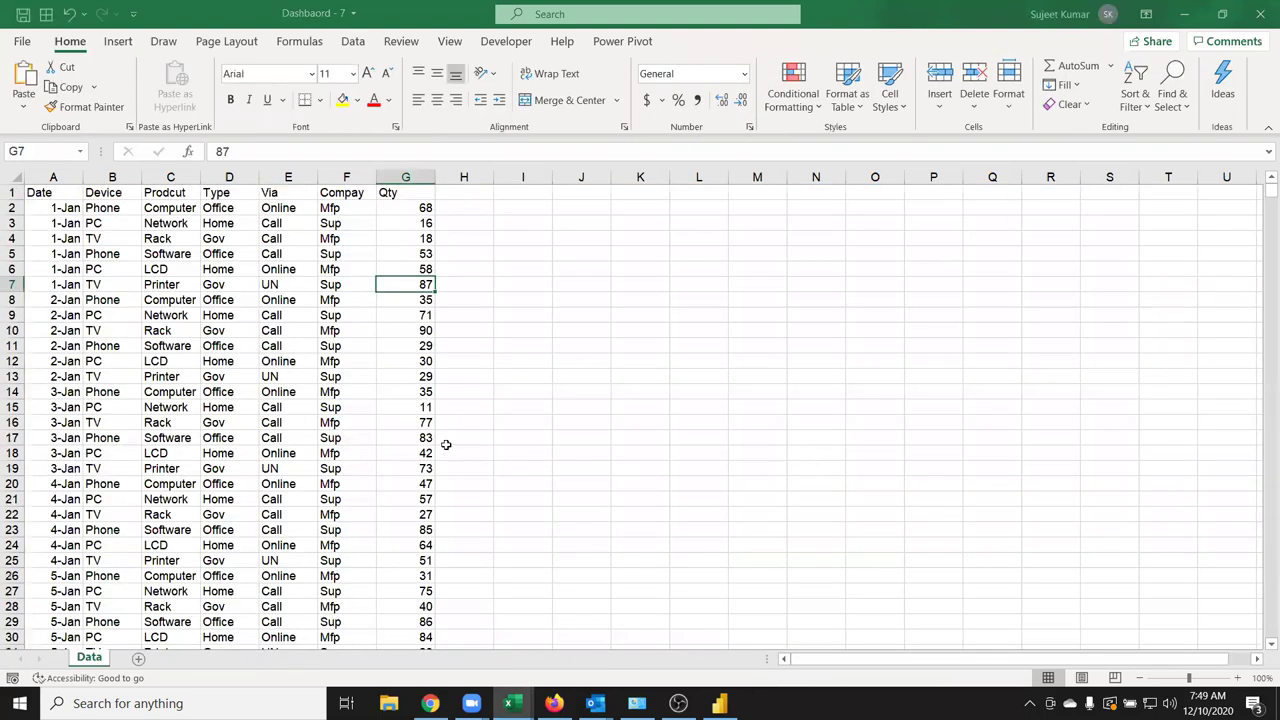
{"action": "left_click", "coordinate": [76, 270]}
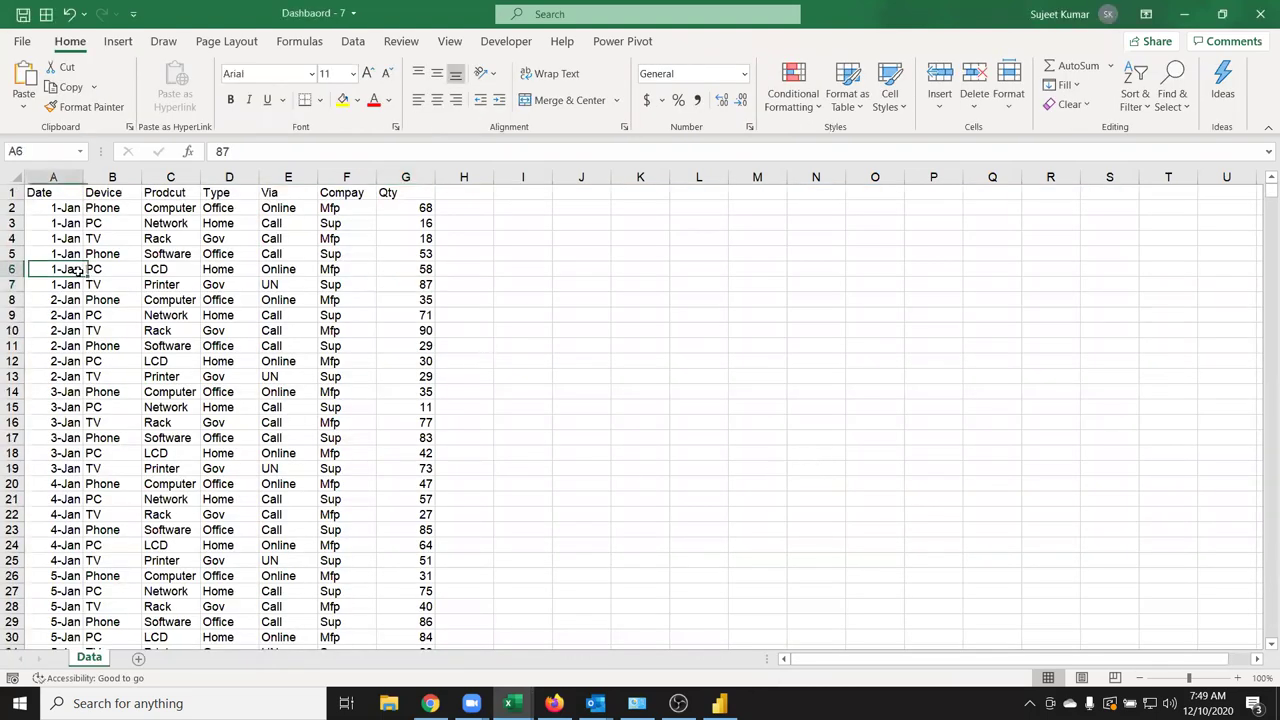
Delete the empty rows below the last data row (2011) and save the workbook
{"action": "key", "text": "ctrl+Down"}
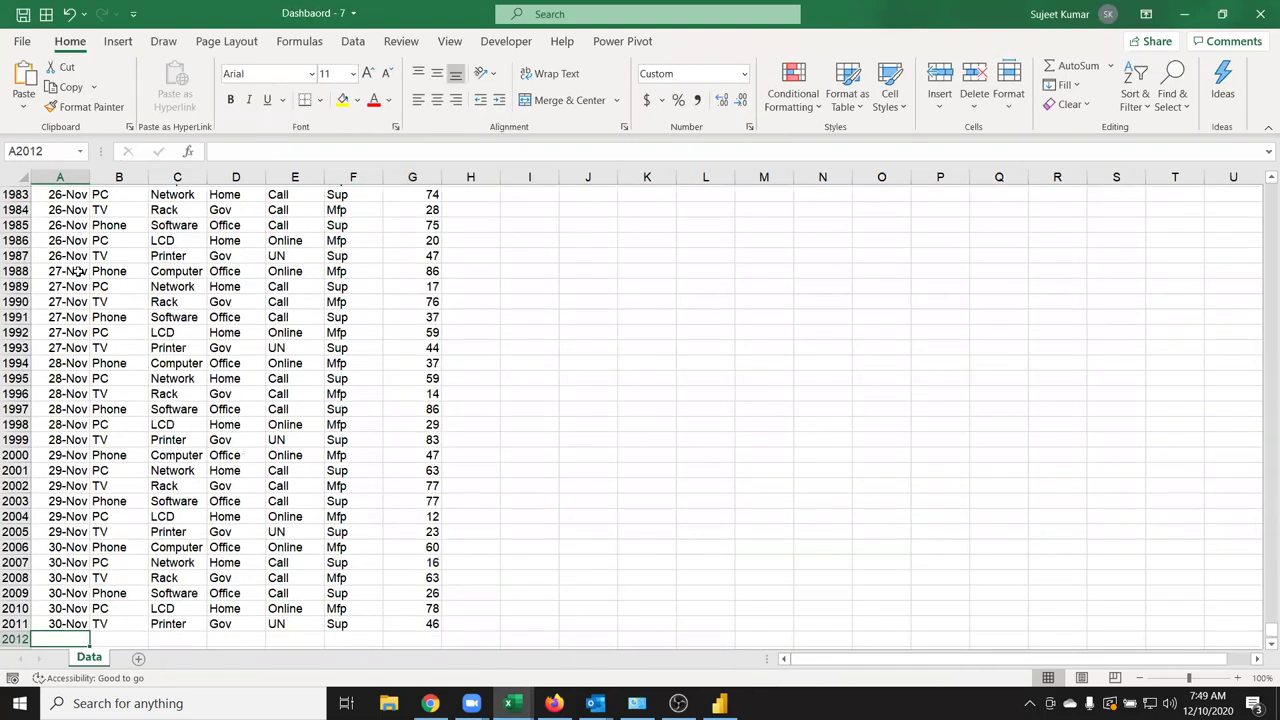
{"action": "key", "text": "Down"}
{"action": "key", "text": "shift+space"}
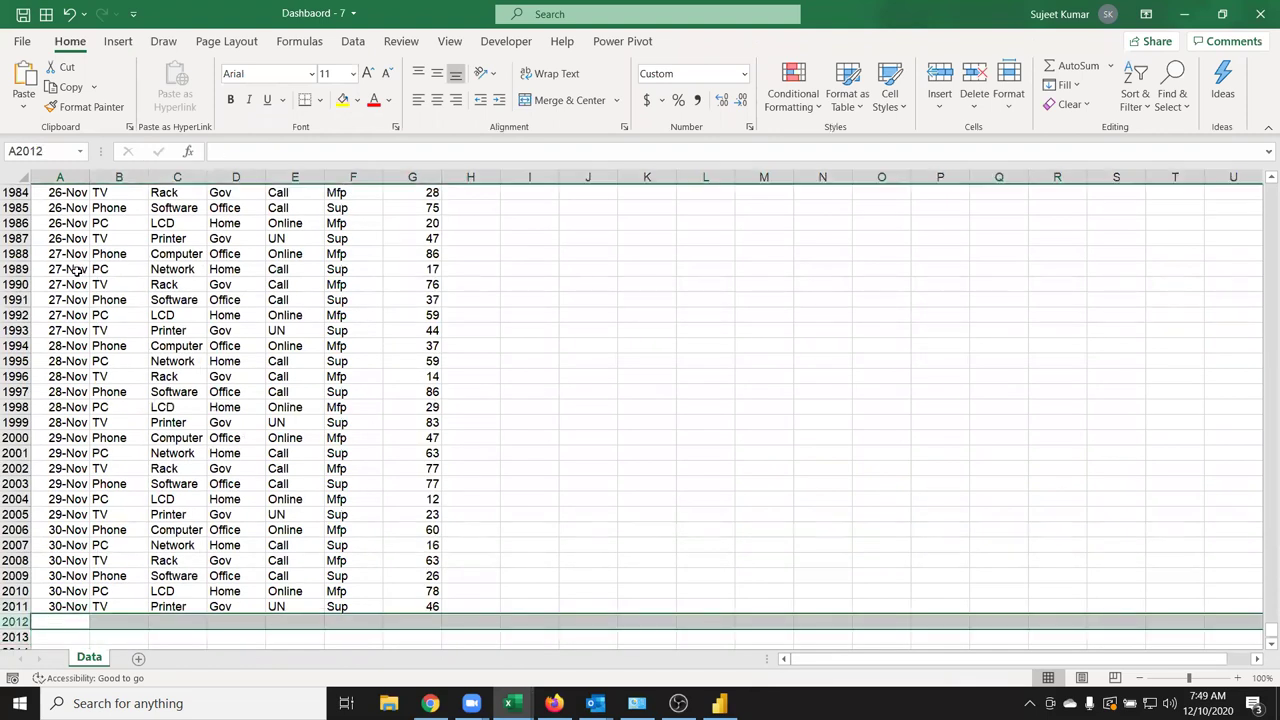
{"action": "key", "text": "ctrl+shift+Down"}
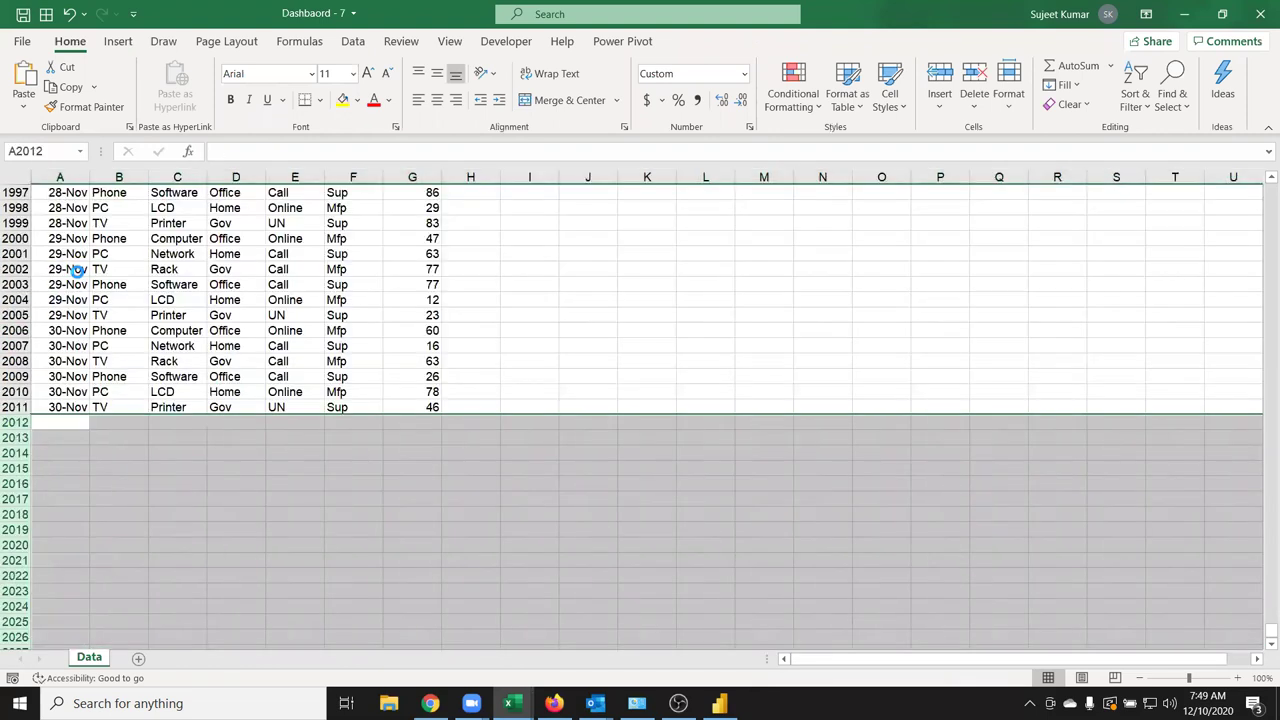
{"action": "key", "text": "Up"}
{"action": "key", "text": "ctrl+Home"}
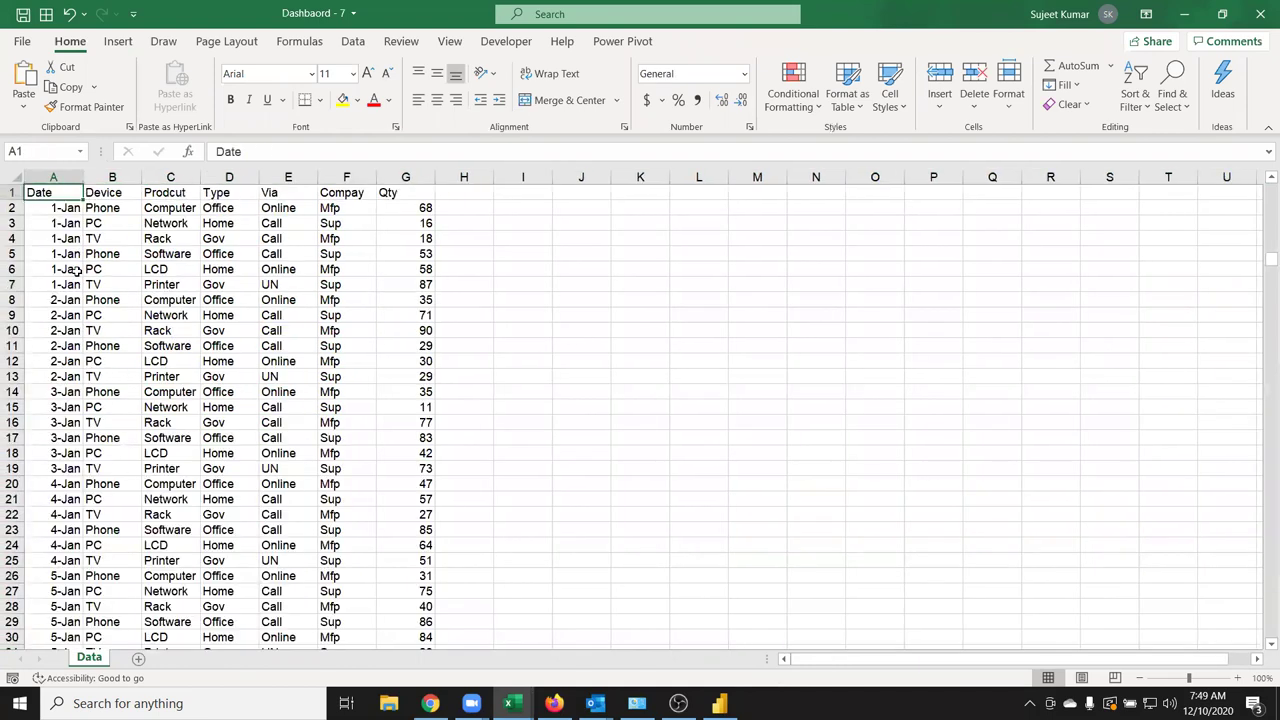
{"action": "key", "text": "ctrl+s"}
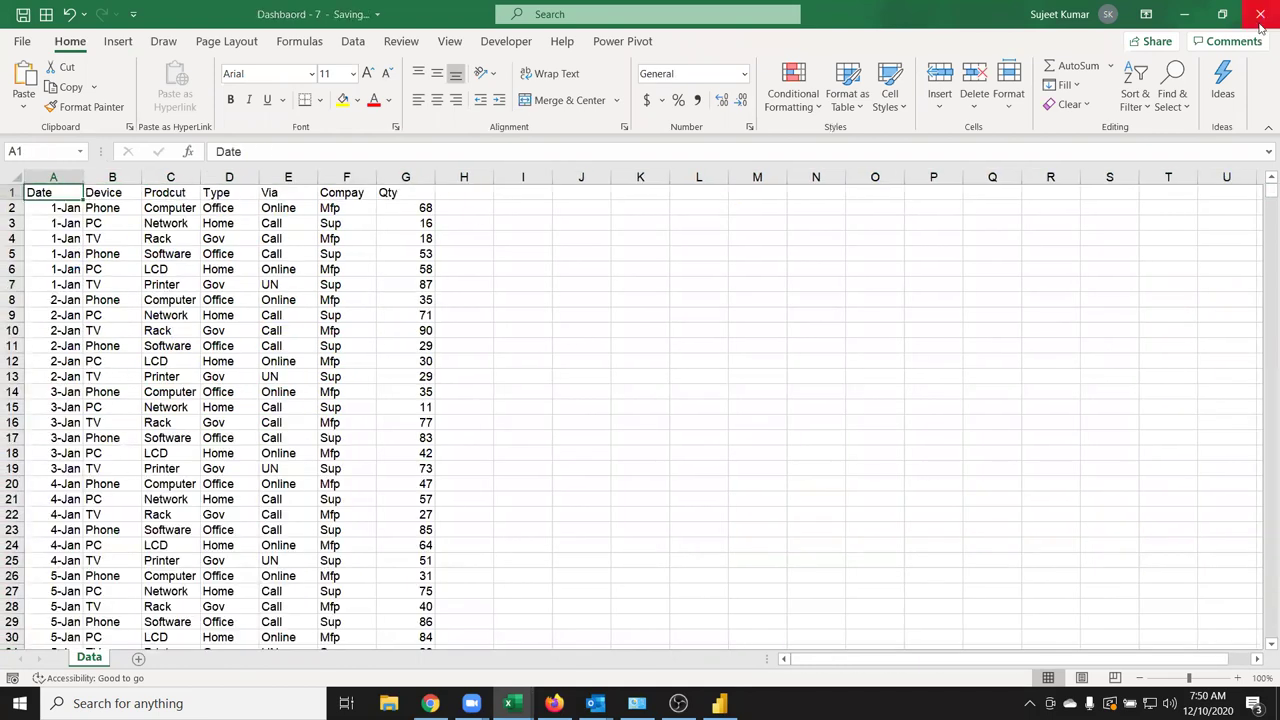
Close the Dashbaord - 7 workbook and bring Power BI Desktop back
{"action": "left_click", "coordinate": [1262, 22]}
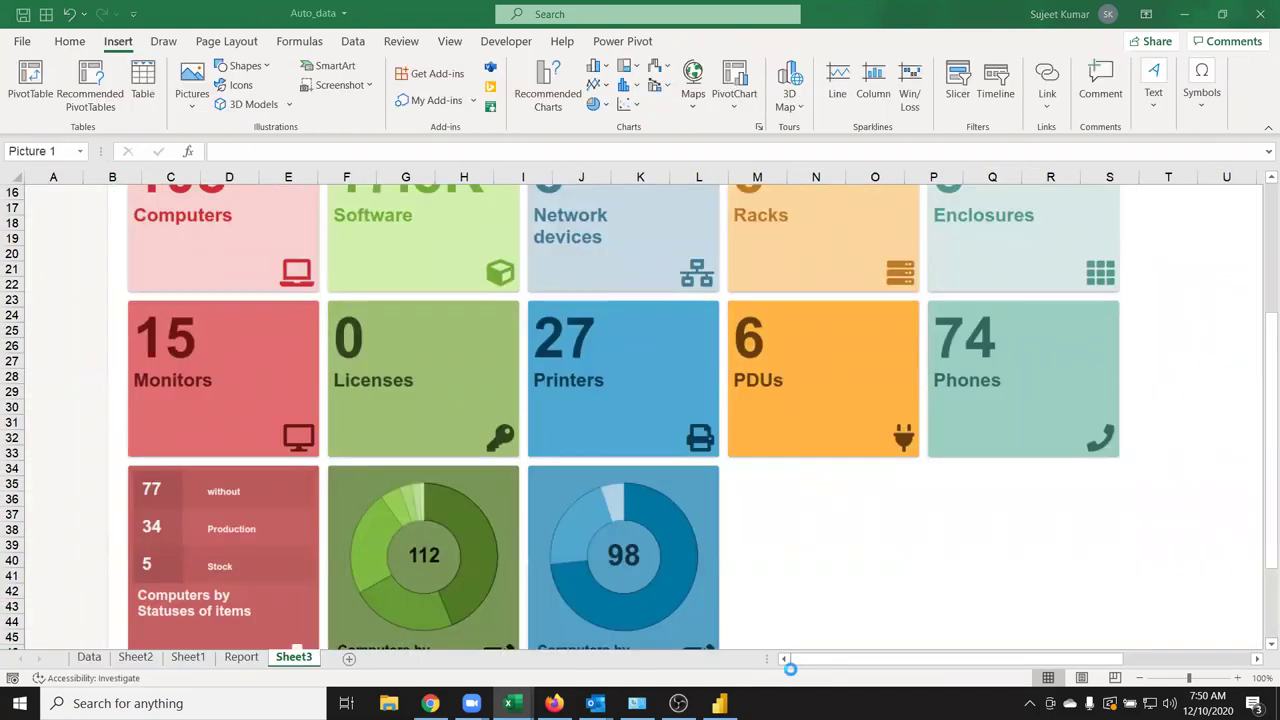
{"action": "left_click", "coordinate": [719, 703]}
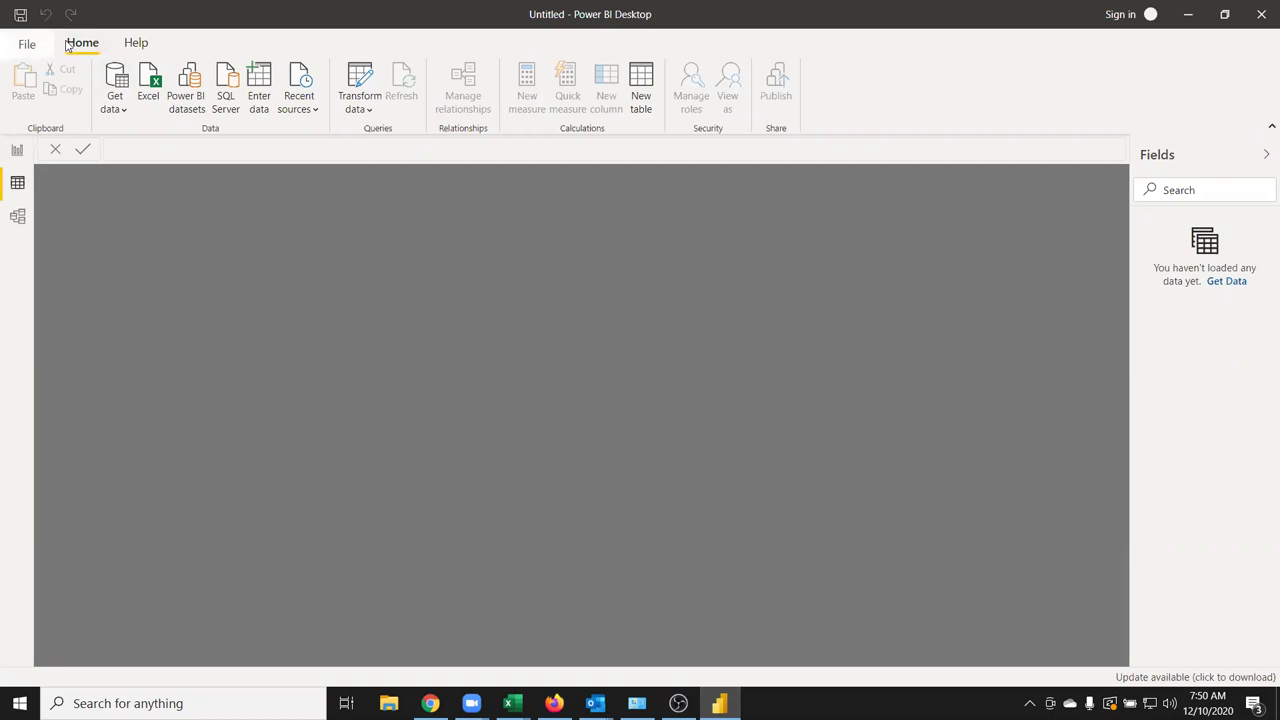
Load the Data sheet from the Dashboard - 7 Excel workbook and view its rows
{"action": "left_click", "coordinate": [114, 106]}
{"action": "left_click", "coordinate": [148, 162]}
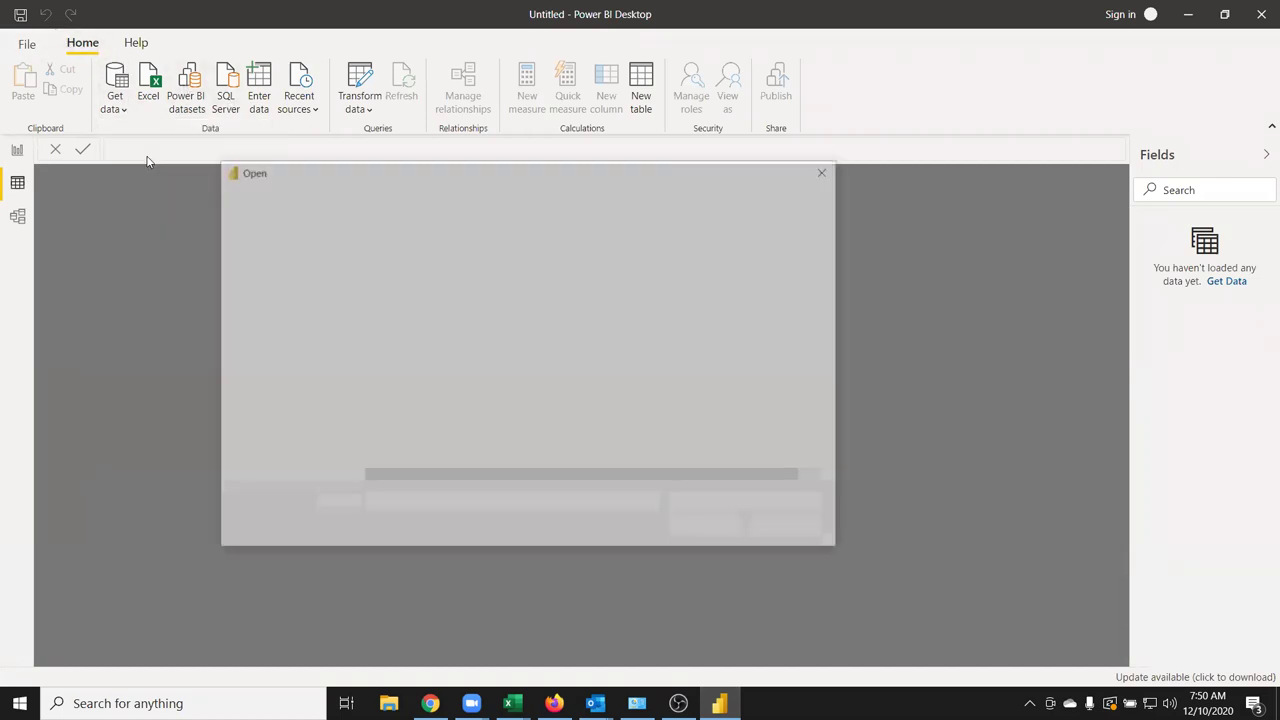
{"action": "left_click", "coordinate": [415, 316]}
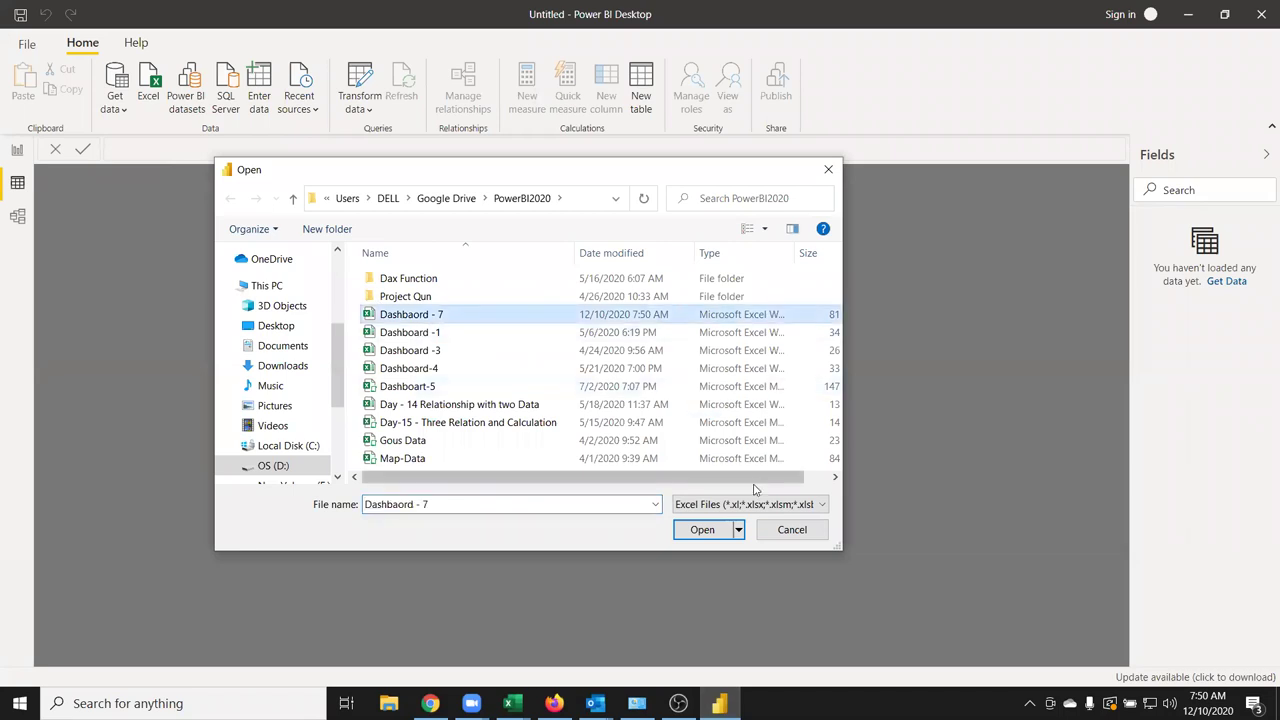
{"action": "left_click", "coordinate": [722, 534]}
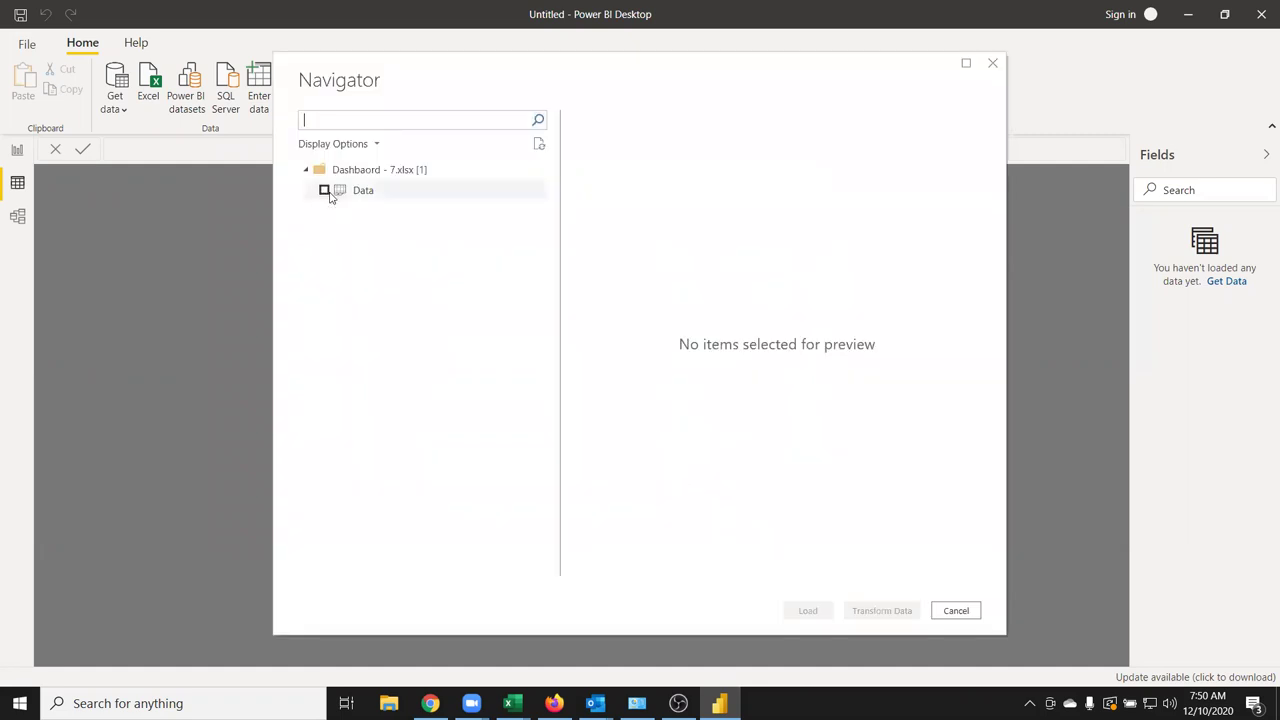
{"action": "left_click", "coordinate": [324, 190]}
{"action": "left_click", "coordinate": [808, 610]}
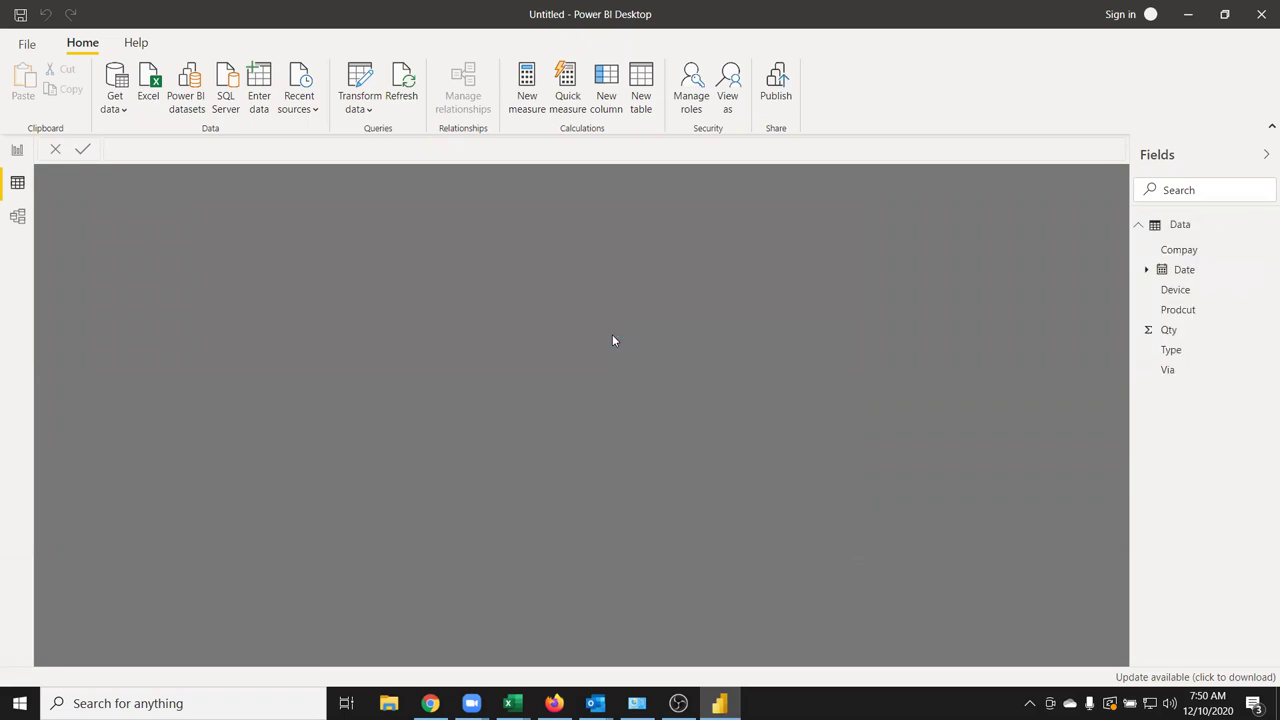
{"action": "left_click", "coordinate": [1181, 232]}
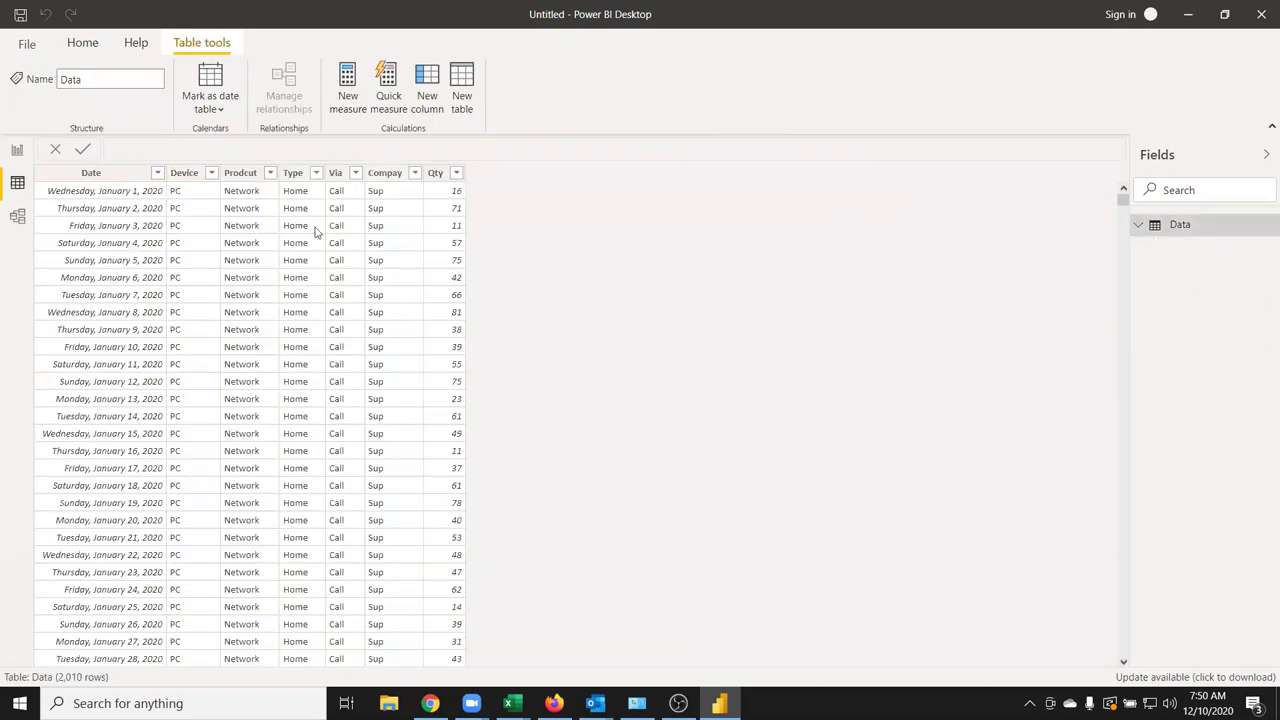
Filter the Device column to (Blank) to check for empty rows, then clear the filter
{"action": "left_click", "coordinate": [210, 174]}
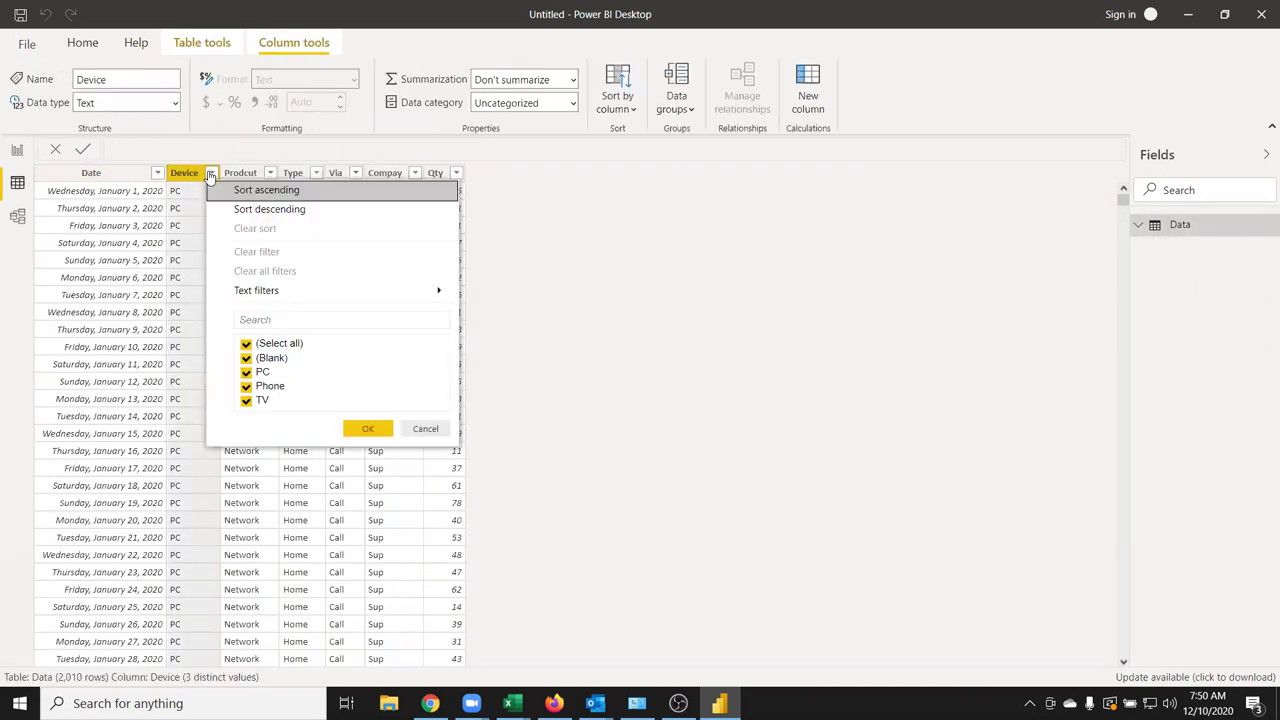
{"action": "left_click", "coordinate": [246, 343]}
{"action": "left_click", "coordinate": [246, 358]}
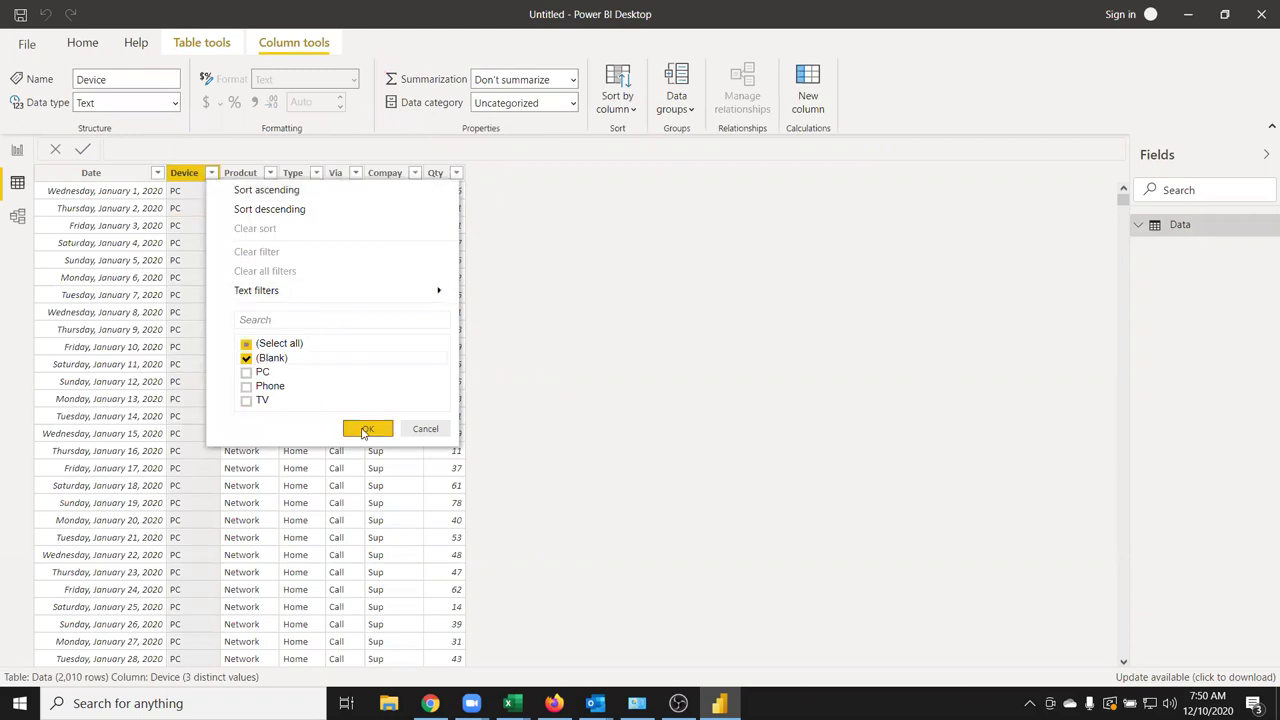
{"action": "left_click", "coordinate": [366, 430]}
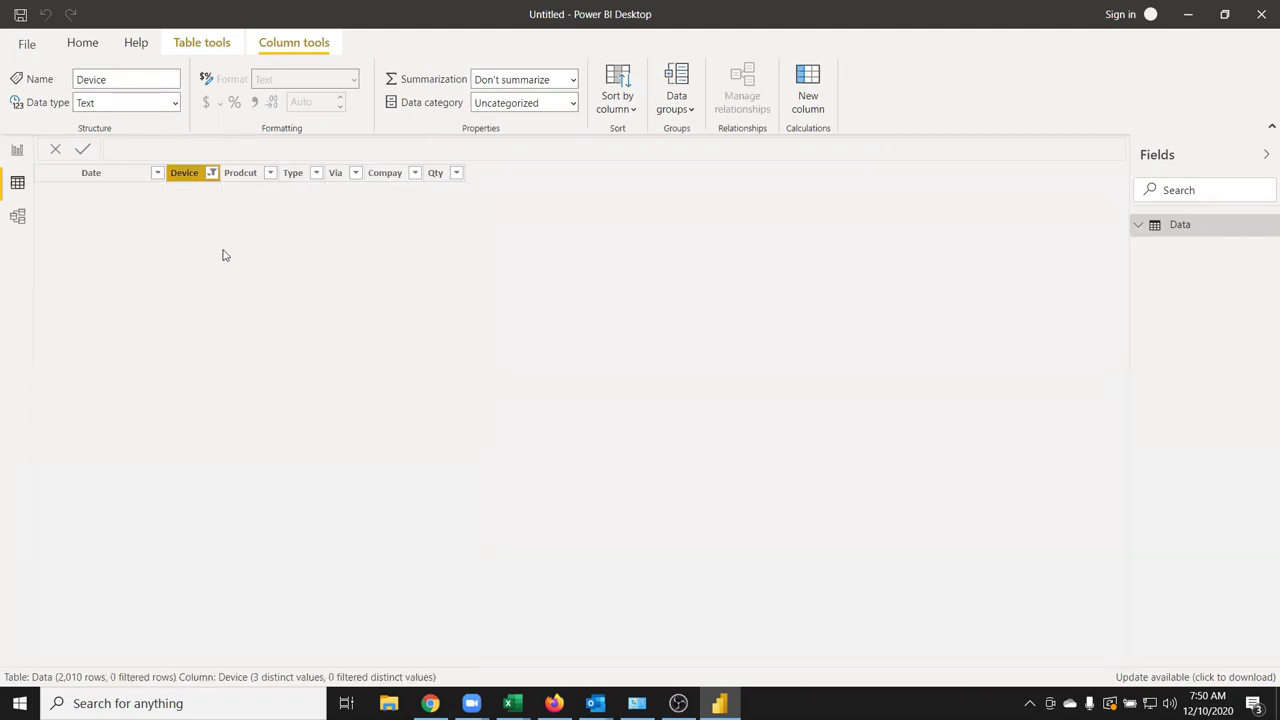
{"action": "left_click", "coordinate": [211, 172]}
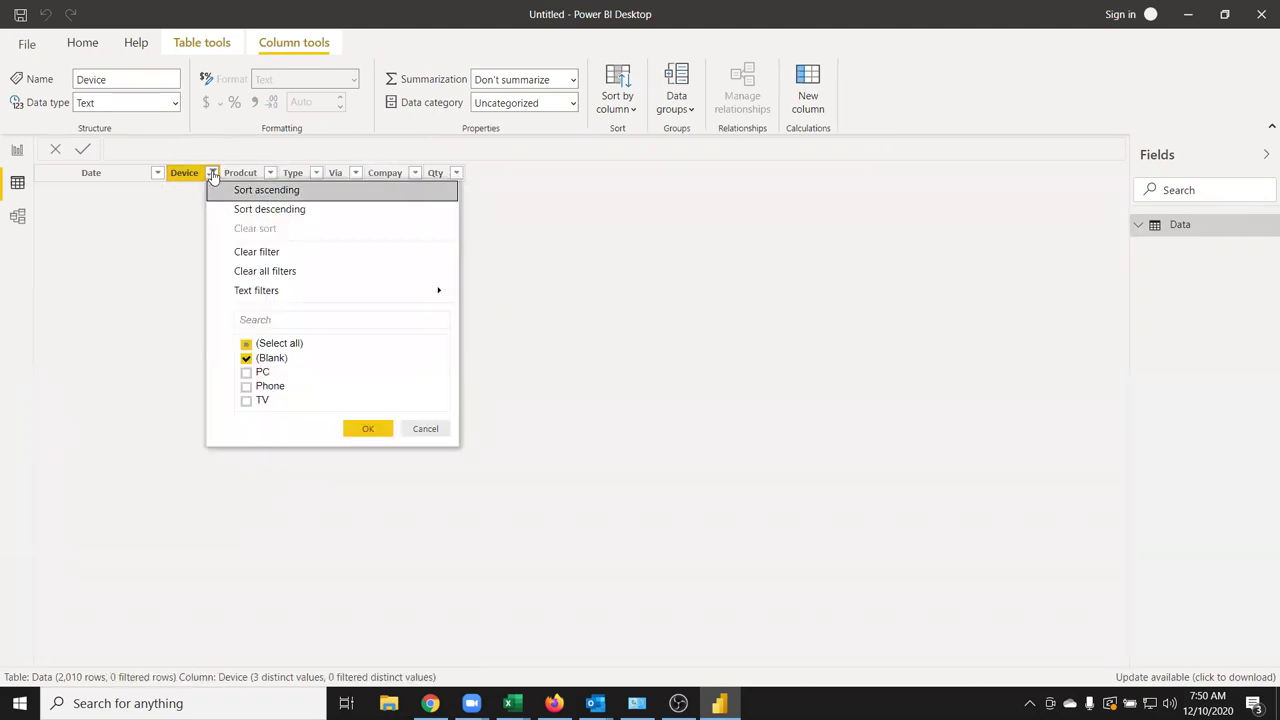
{"action": "left_click", "coordinate": [246, 344]}
{"action": "left_click", "coordinate": [367, 428]}
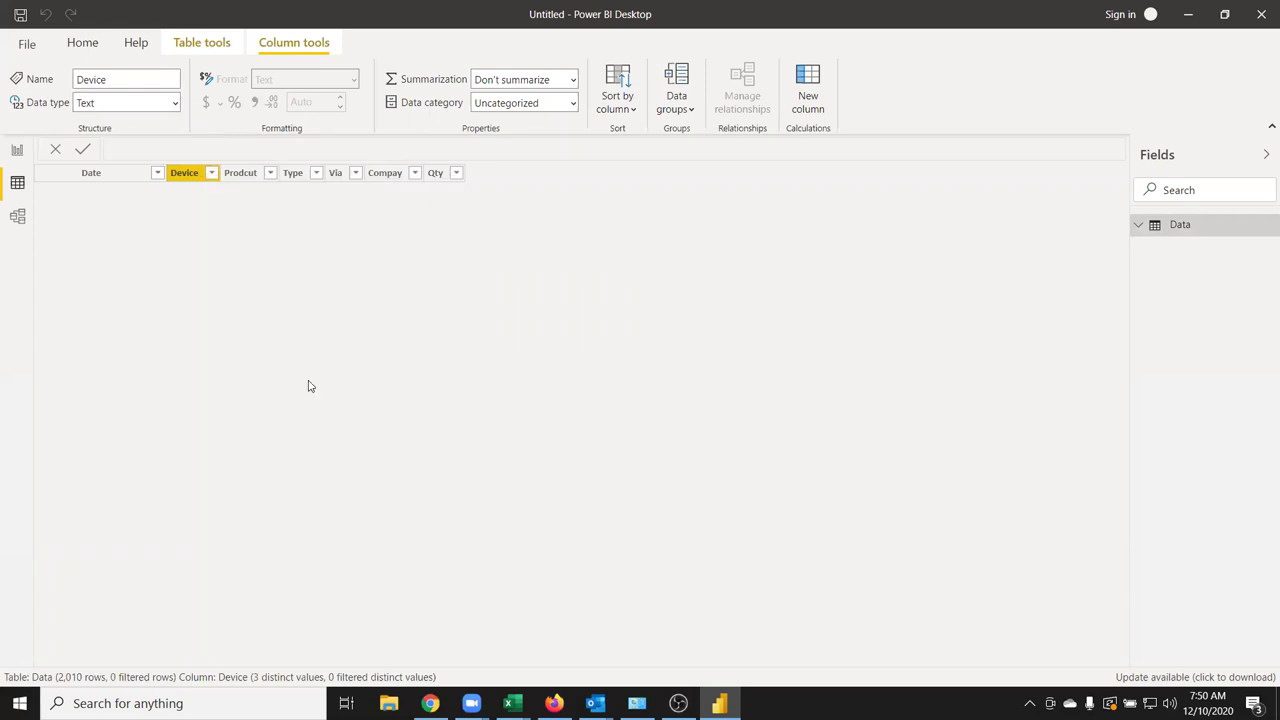
Inspect the Prodcut, Type, Via and Compay columns, then return to the report canvas
{"action": "left_click", "coordinate": [240, 174]}
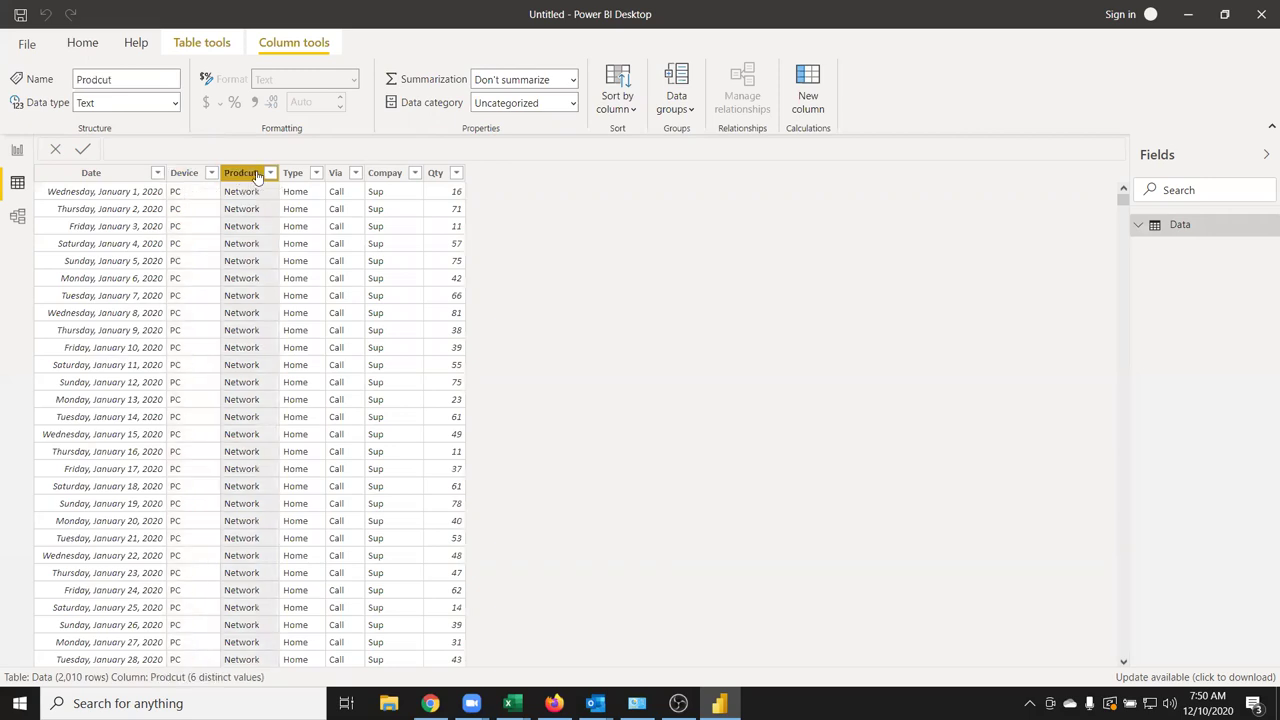
{"action": "left_click", "coordinate": [291, 173]}
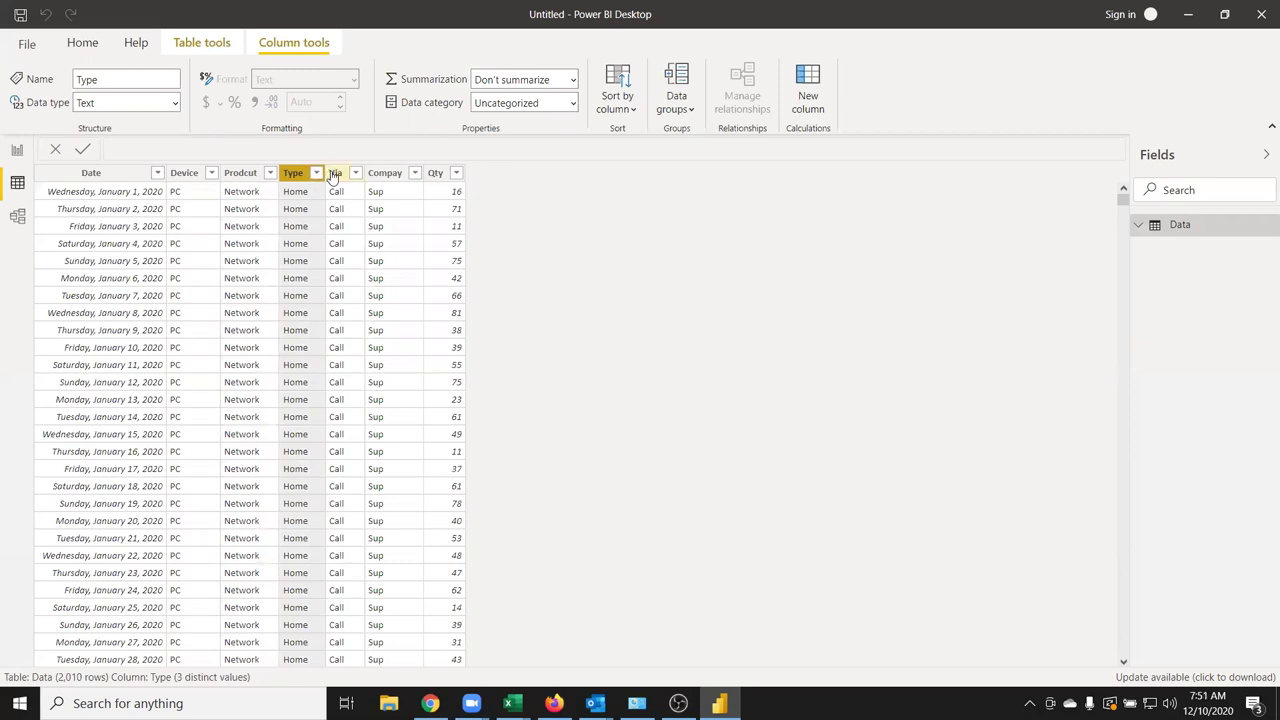
{"action": "left_click", "coordinate": [337, 174]}
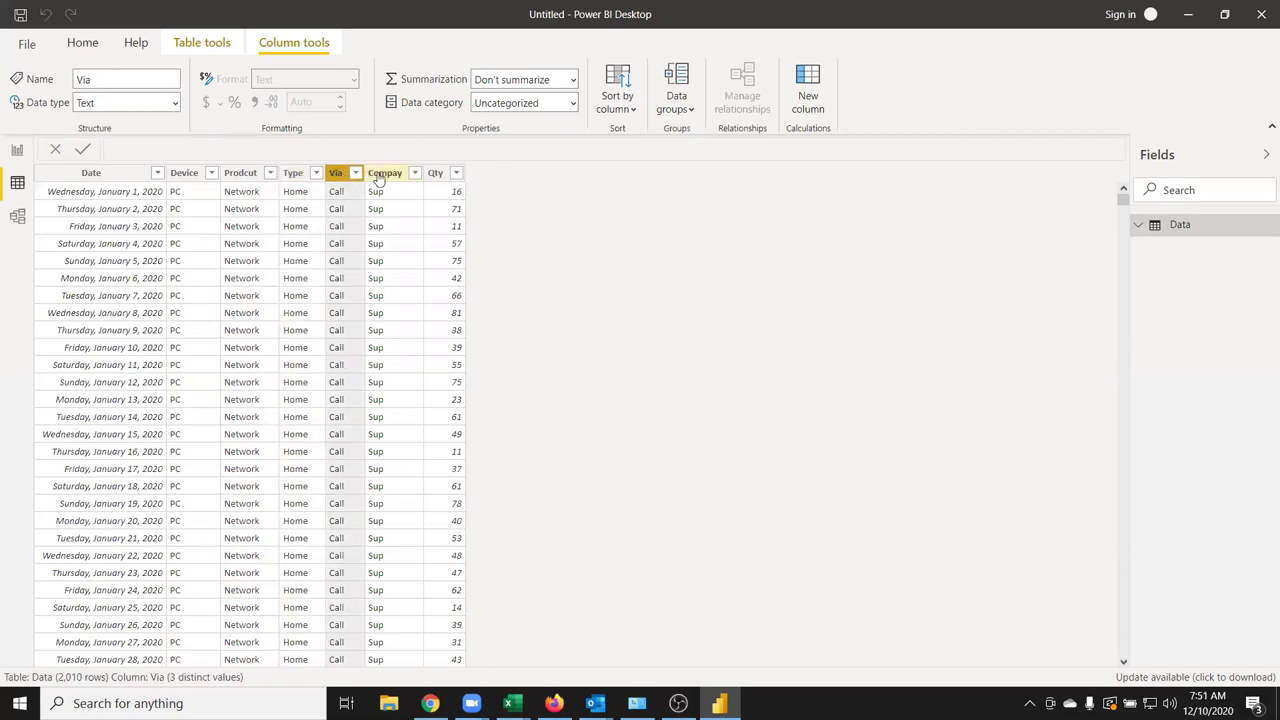
{"action": "left_click", "coordinate": [384, 173]}
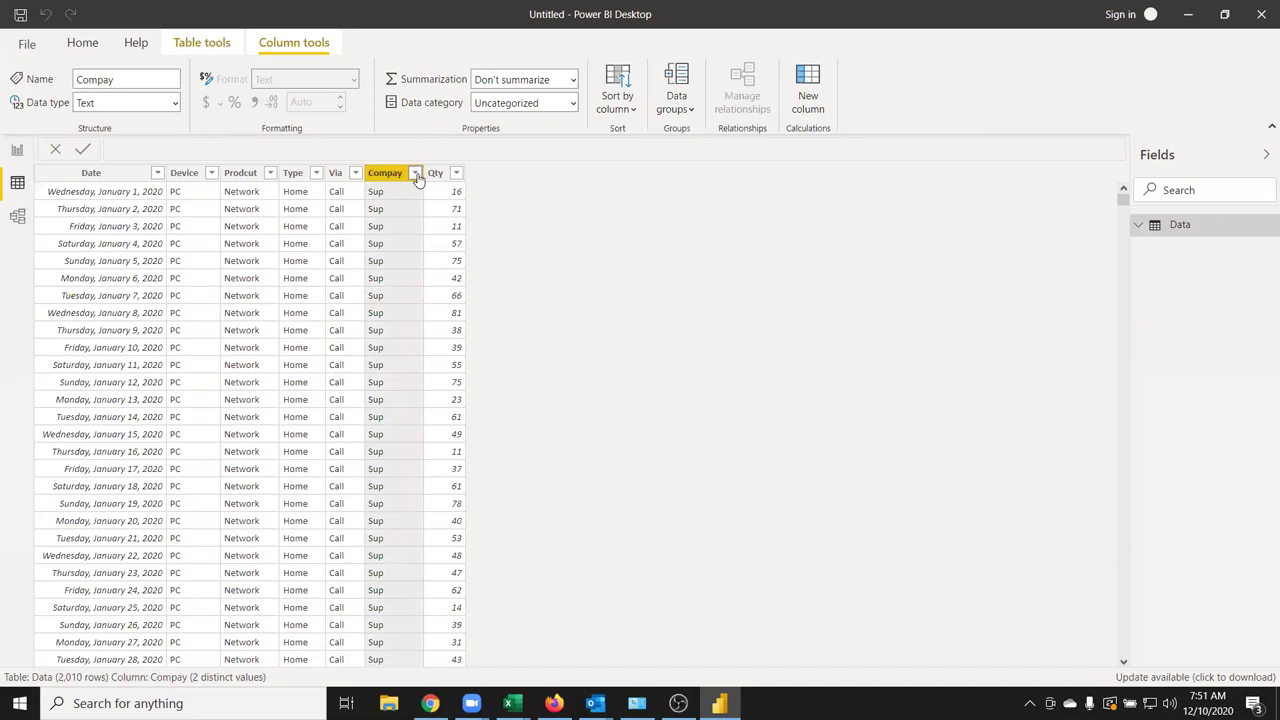
{"action": "left_click", "coordinate": [415, 174]}
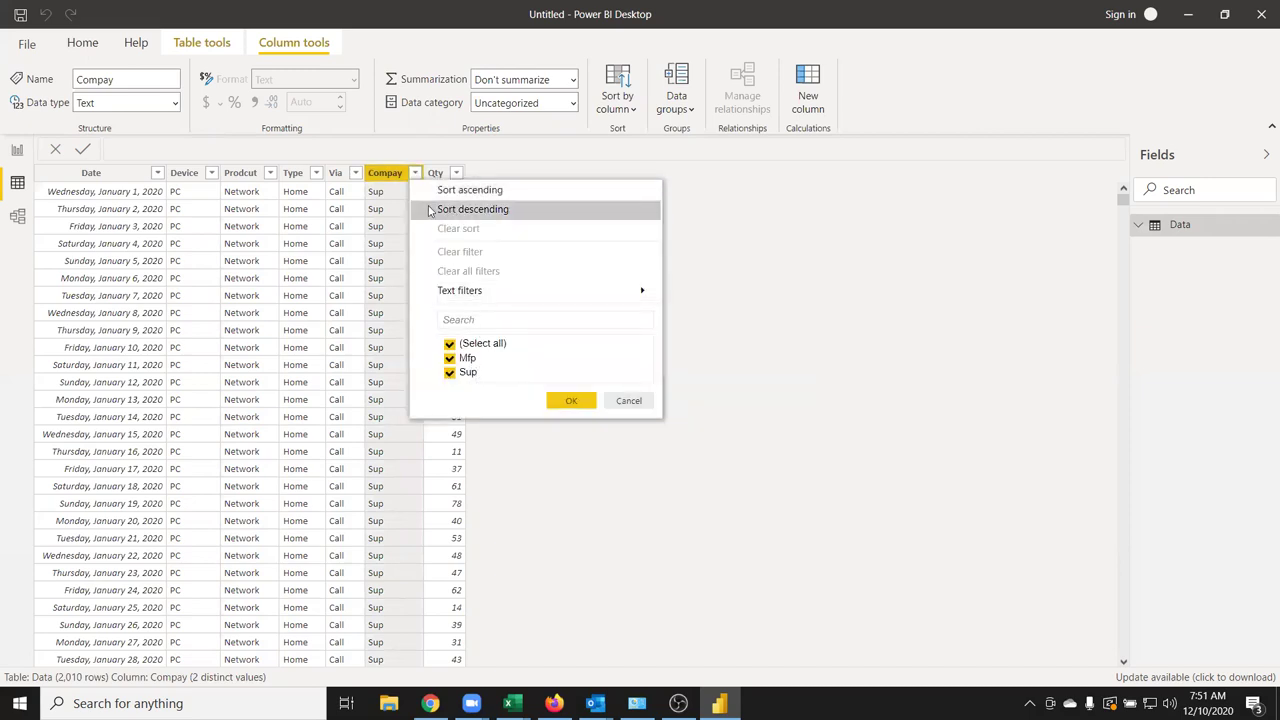
{"action": "left_click", "coordinate": [372, 207]}
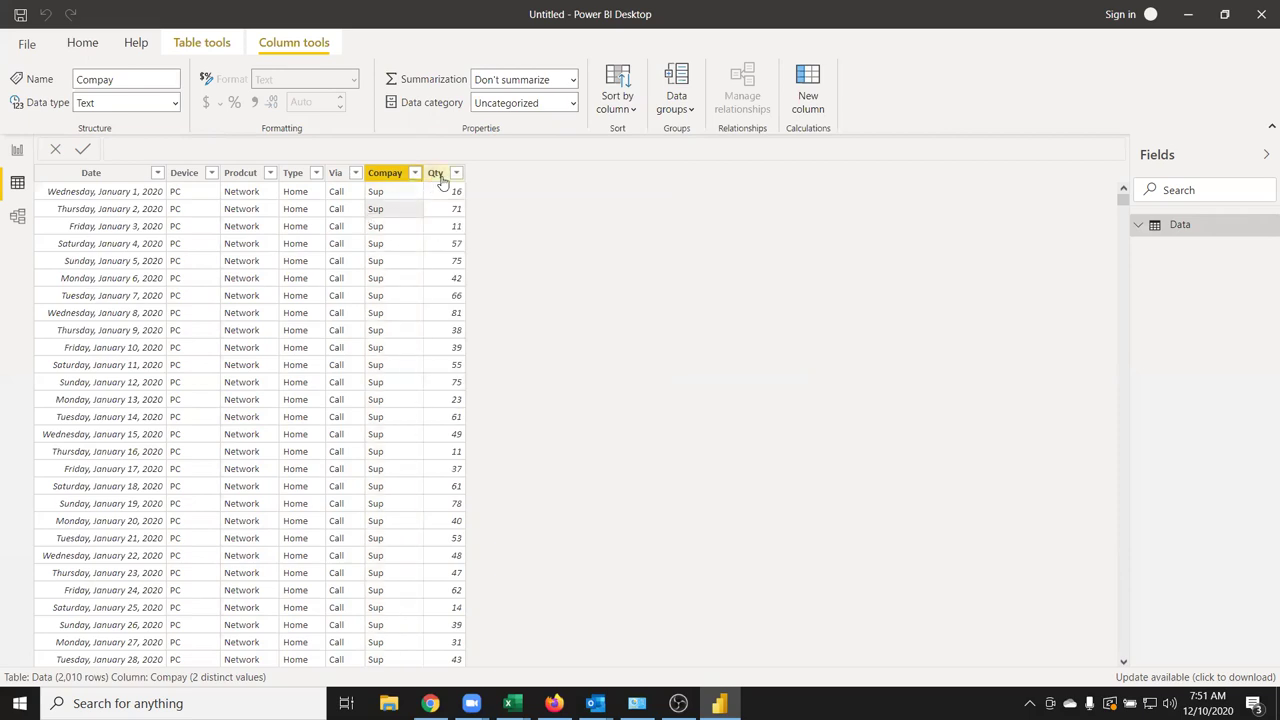
{"action": "left_click", "coordinate": [17, 152]}
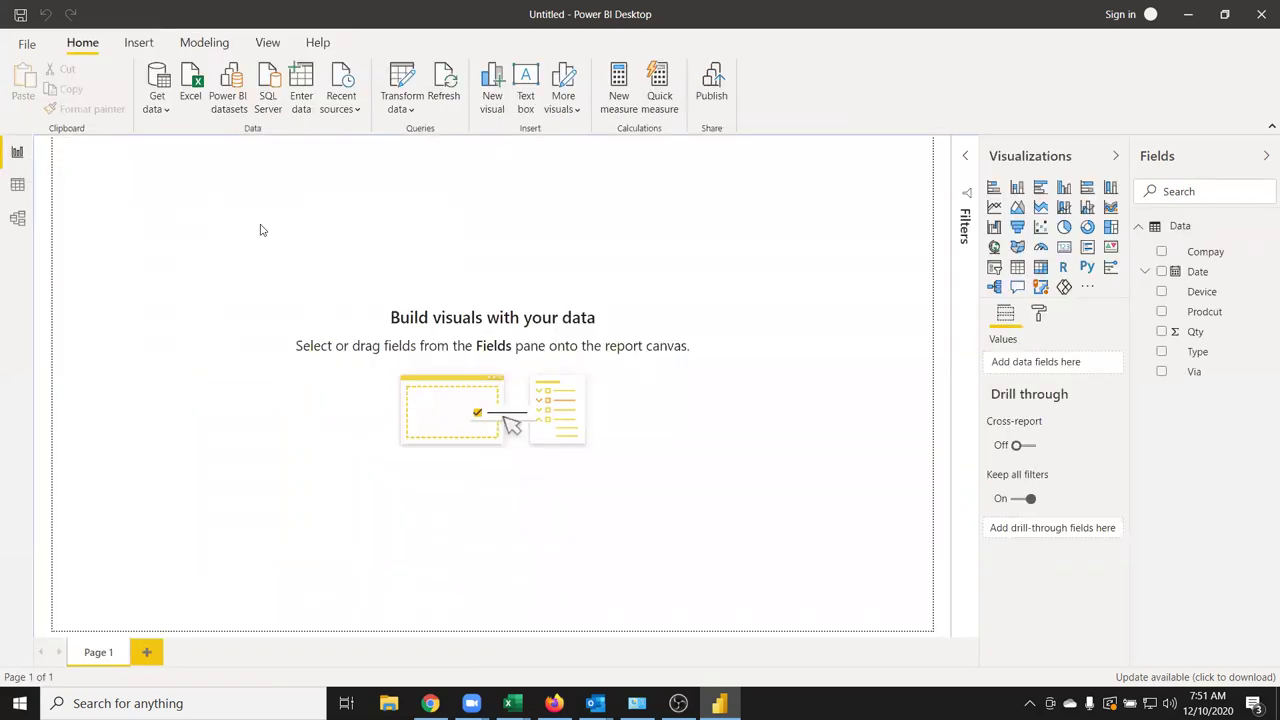
Scroll through the Excel asset dashboard tiles, then switch back to Power BI
{"action": "key", "text": "alt+Tab"}
{"action": "scroll", "coordinate": [256, 298], "scroll_direction": "up", "scroll_amount": 3}
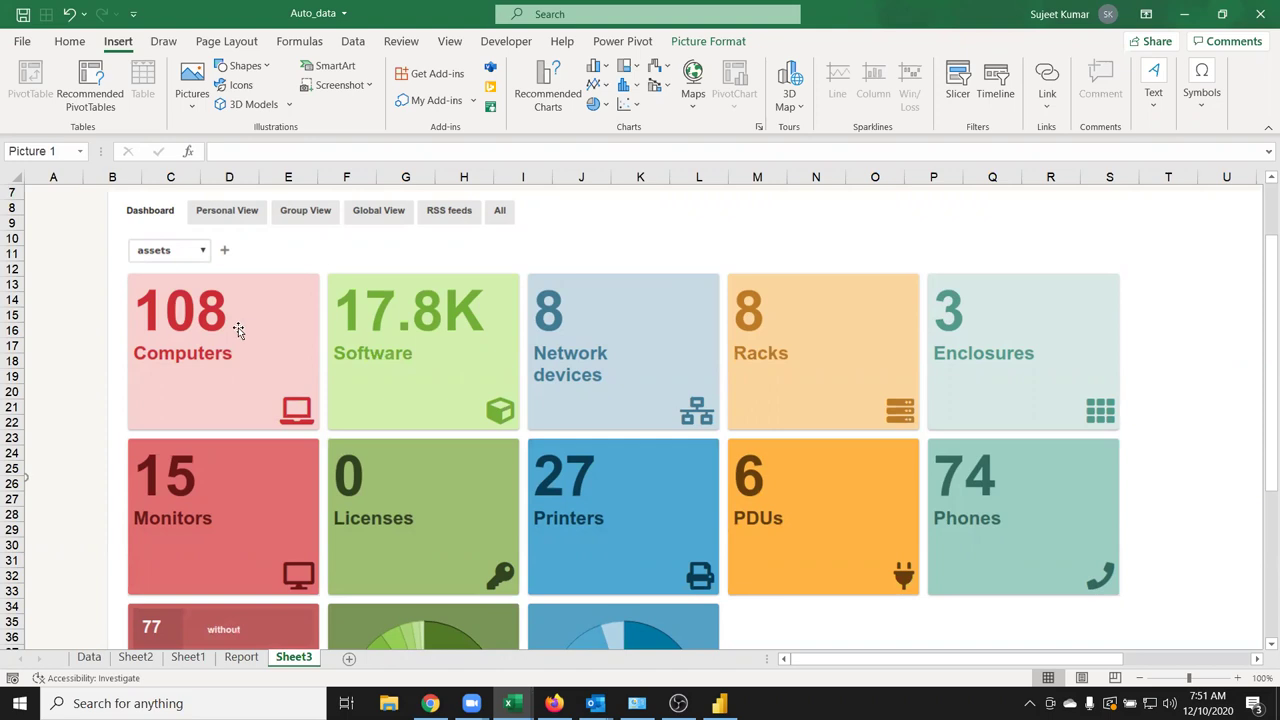
{"action": "scroll", "coordinate": [224, 334], "scroll_direction": "down", "scroll_amount": 1}
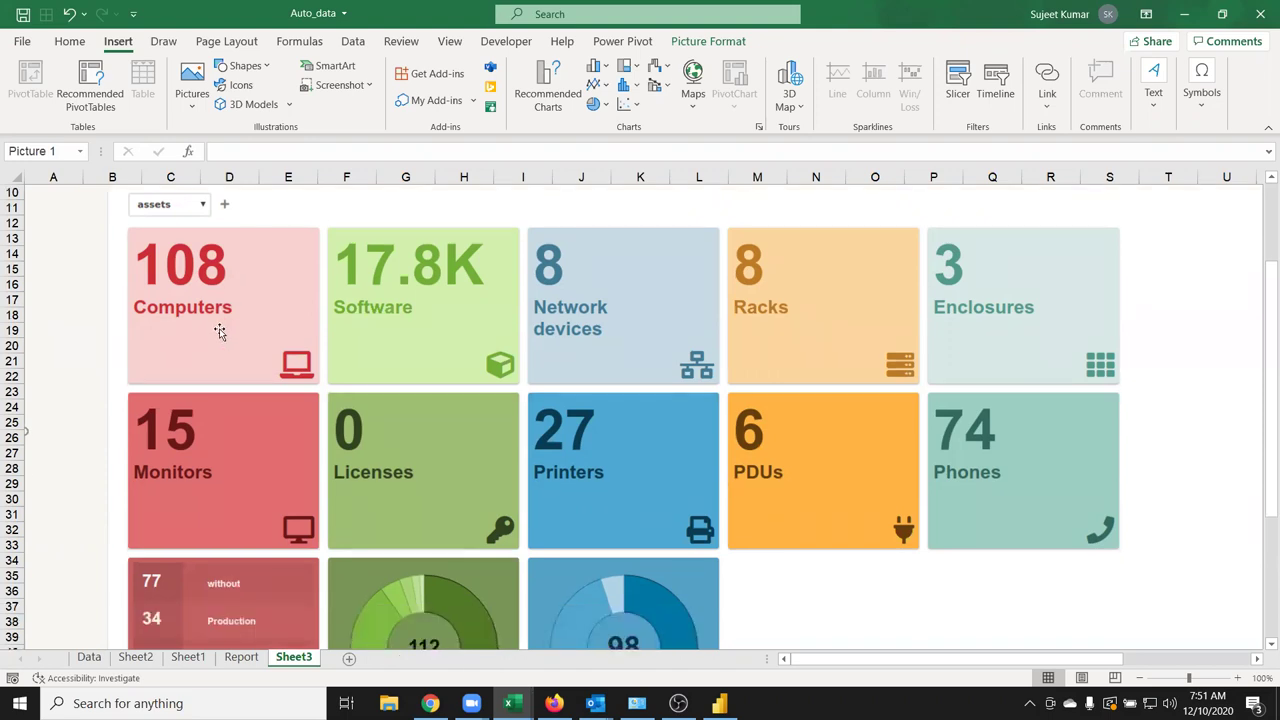
{"action": "key", "text": "alt+Tab"}
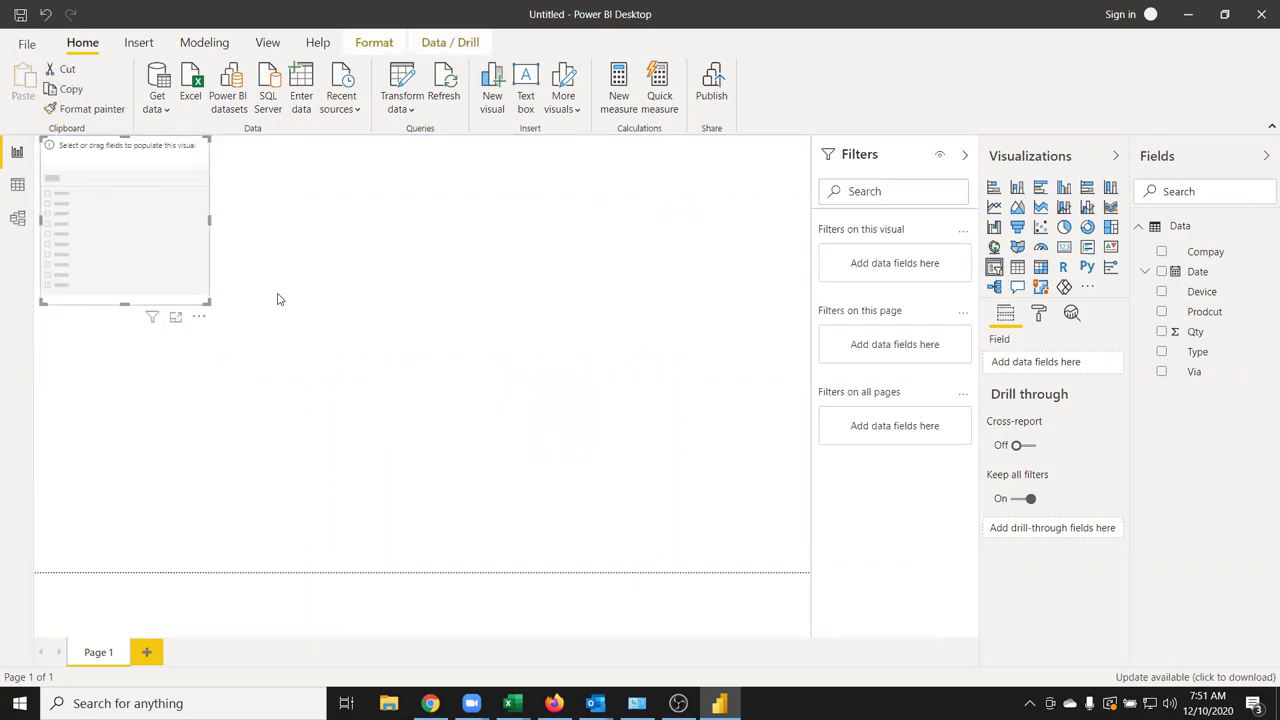
Move the empty slicer to the canvas centre, add the Date field and enlarge it
{"action": "left_click_drag", "start_coordinate": [178, 281], "coordinate": [514, 306]}
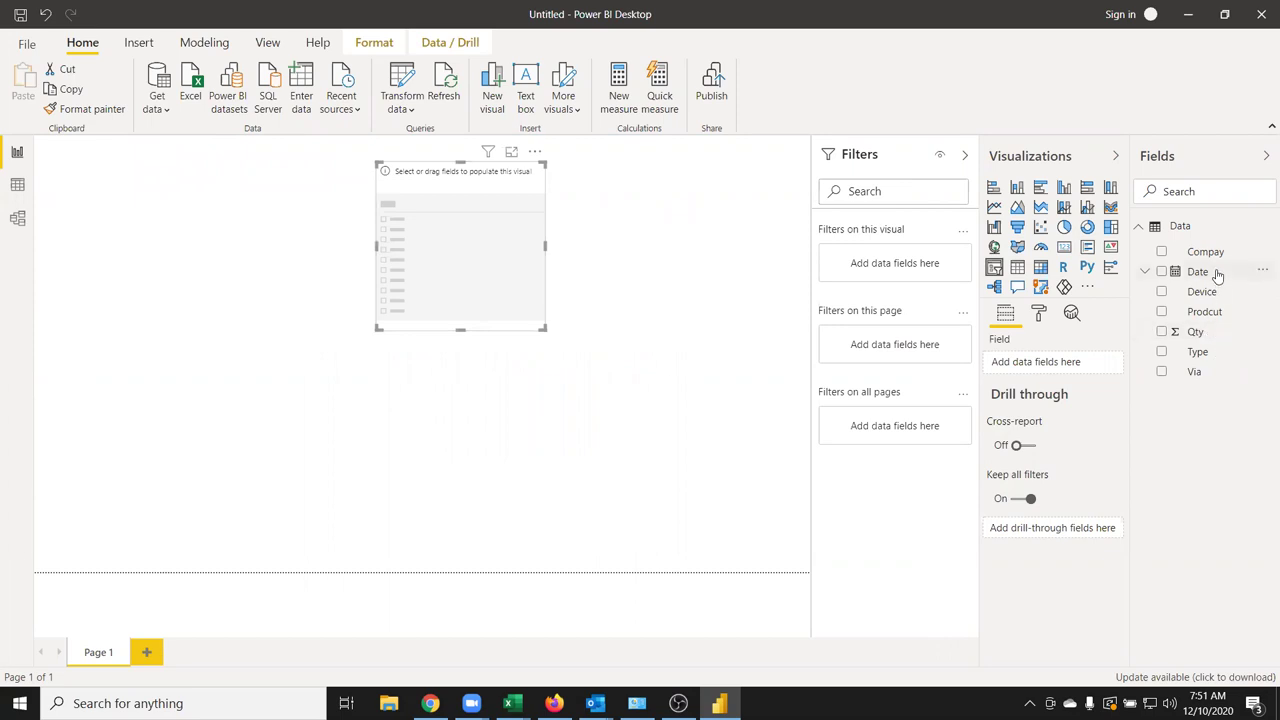
{"action": "mouse_move", "coordinate": [1200, 276]}
{"action": "left_mouse_down"}
{"action": "mouse_move", "coordinate": [455, 280]}
{"action": "mouse_move", "coordinate": [464, 289]}
{"action": "left_mouse_up"}
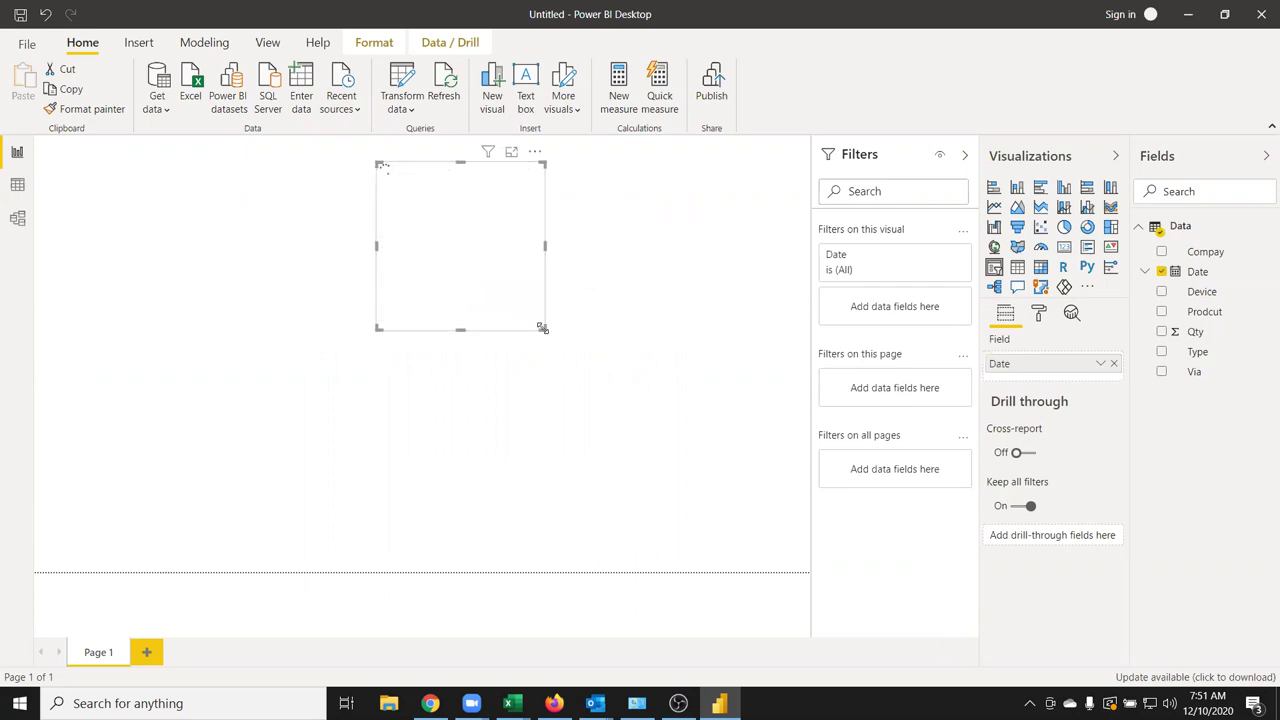
{"action": "left_click_drag", "start_coordinate": [542, 328], "coordinate": [628, 410]}
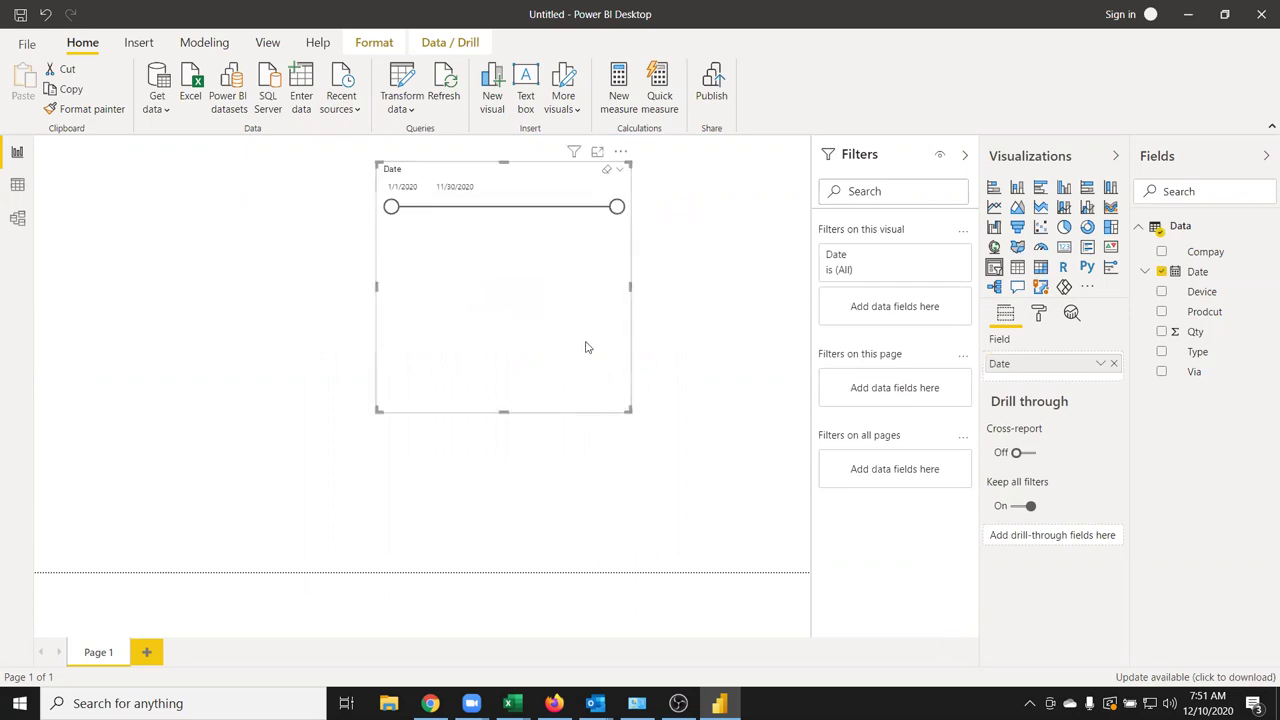
Switch the Date slicer through Dropdown, List and Relative Time styles, then delete it
{"action": "left_click", "coordinate": [618, 176]}
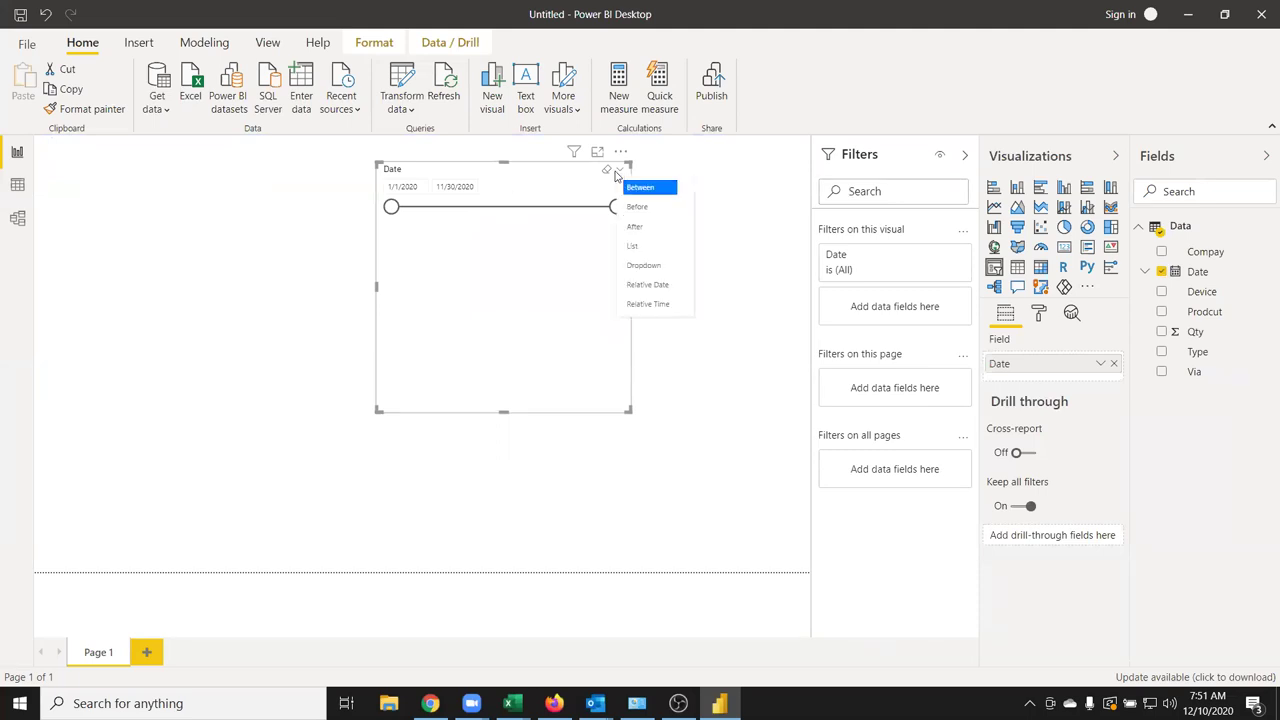
{"action": "left_click", "coordinate": [661, 268]}
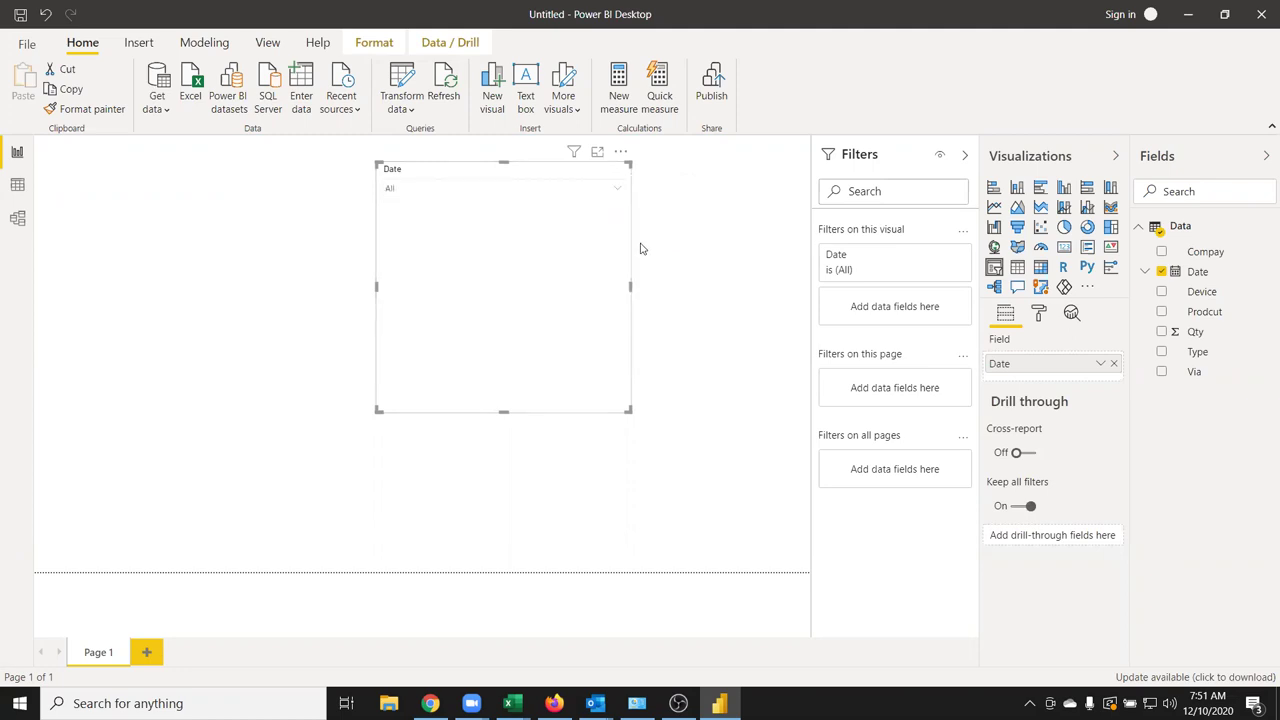
{"action": "left_click", "coordinate": [617, 191]}
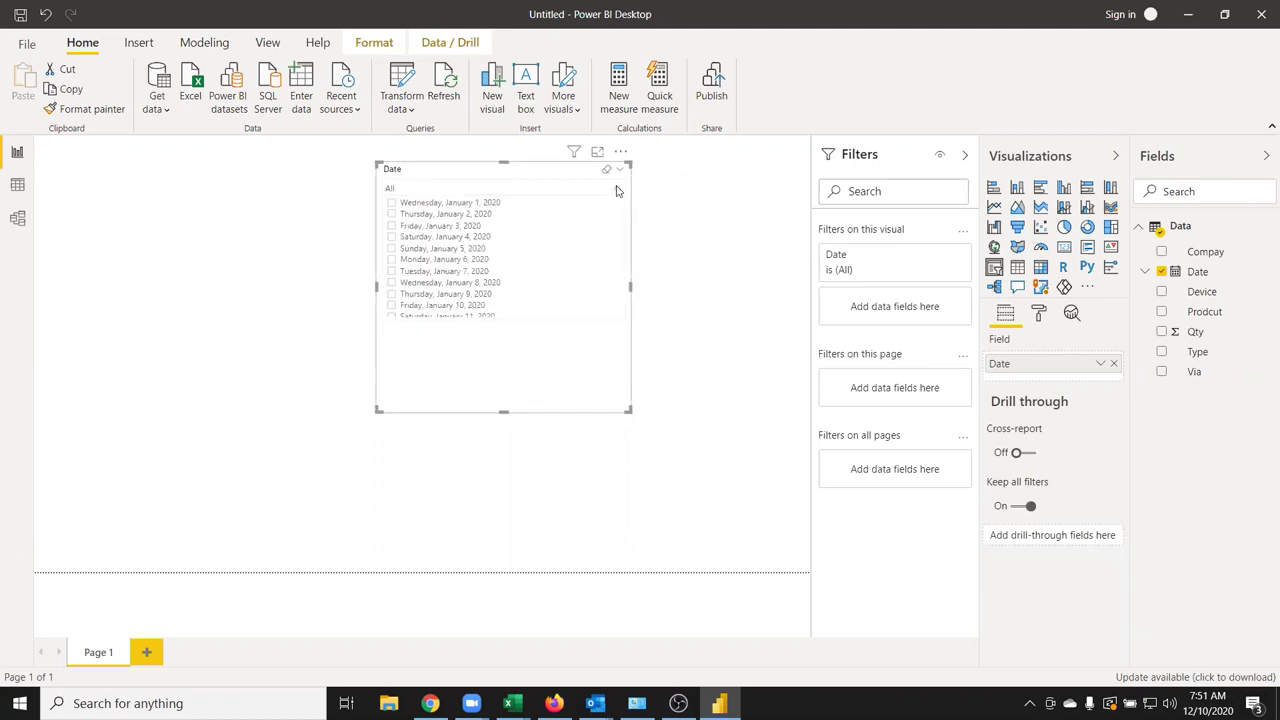
{"action": "left_click", "coordinate": [617, 191]}
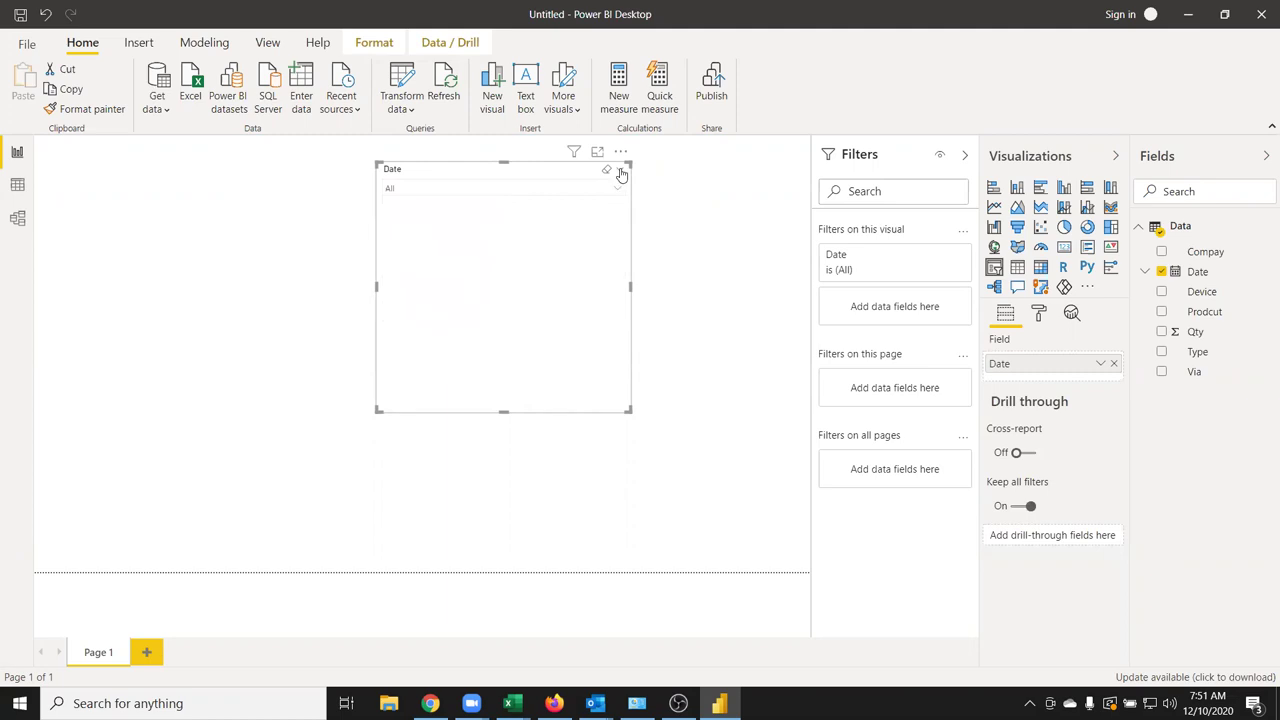
{"action": "left_click", "coordinate": [621, 174]}
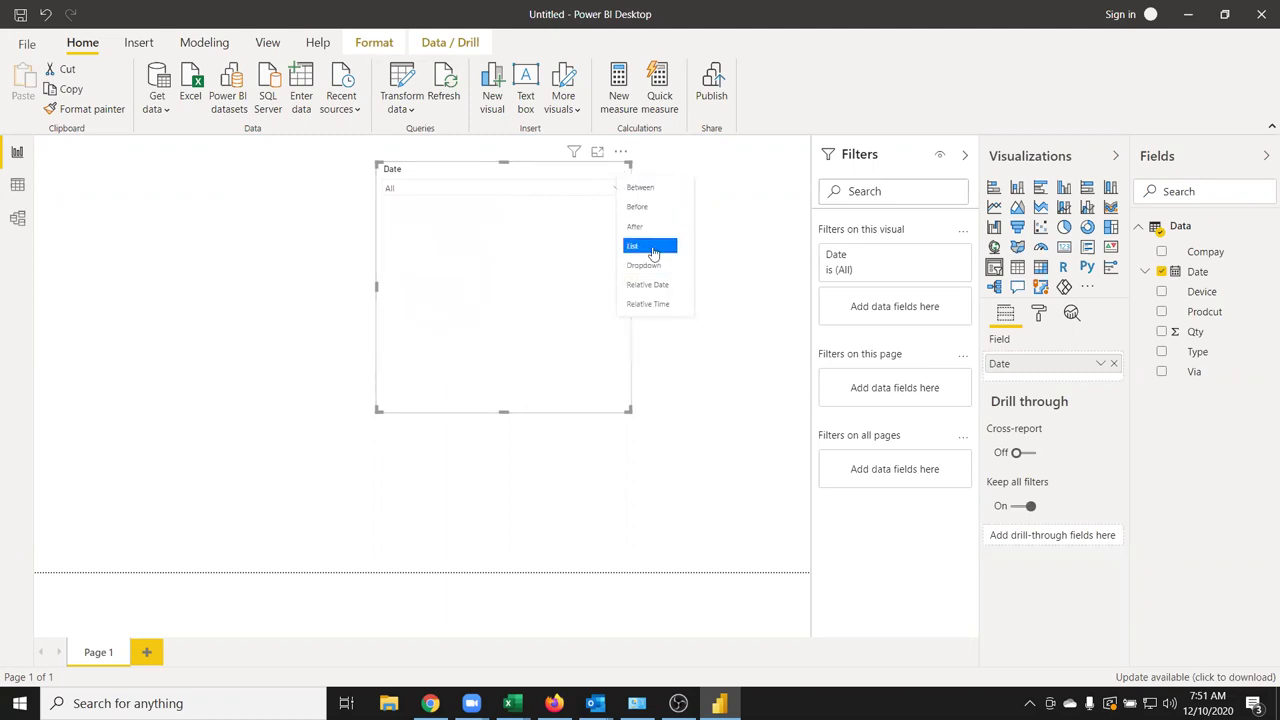
{"action": "left_click", "coordinate": [652, 250]}
{"action": "left_click", "coordinate": [619, 174]}
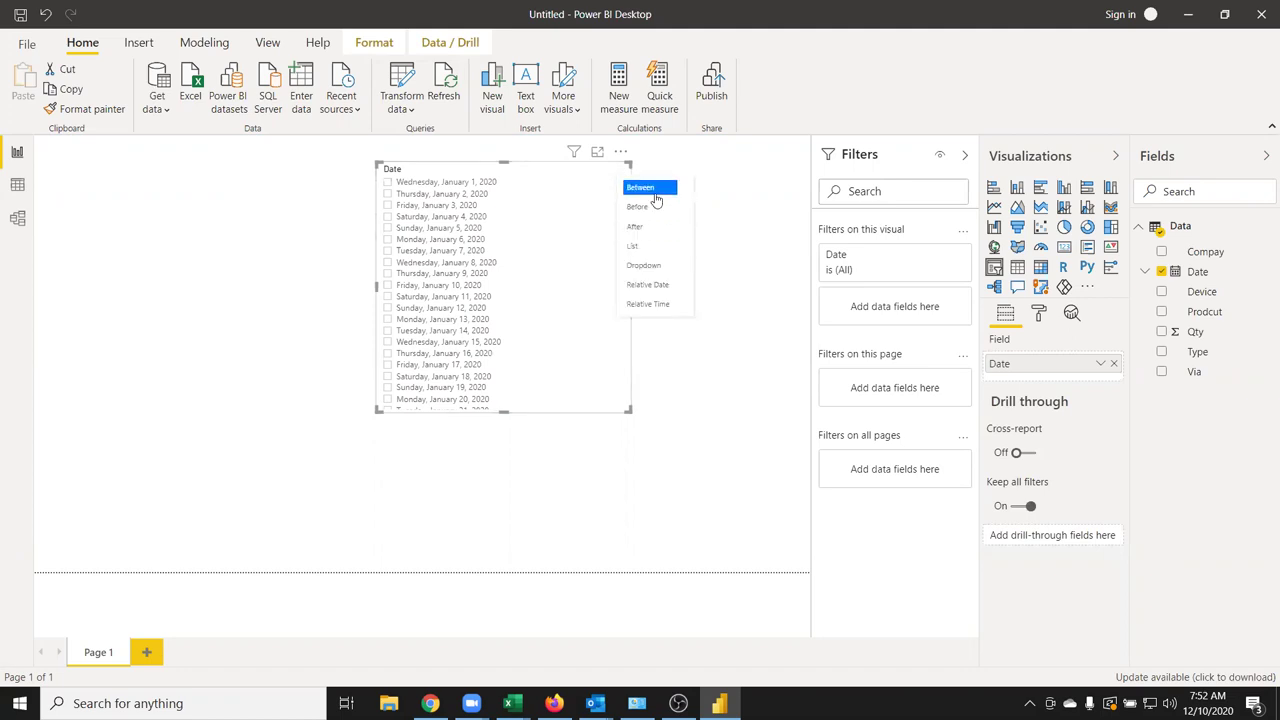
{"action": "left_click", "coordinate": [669, 305]}
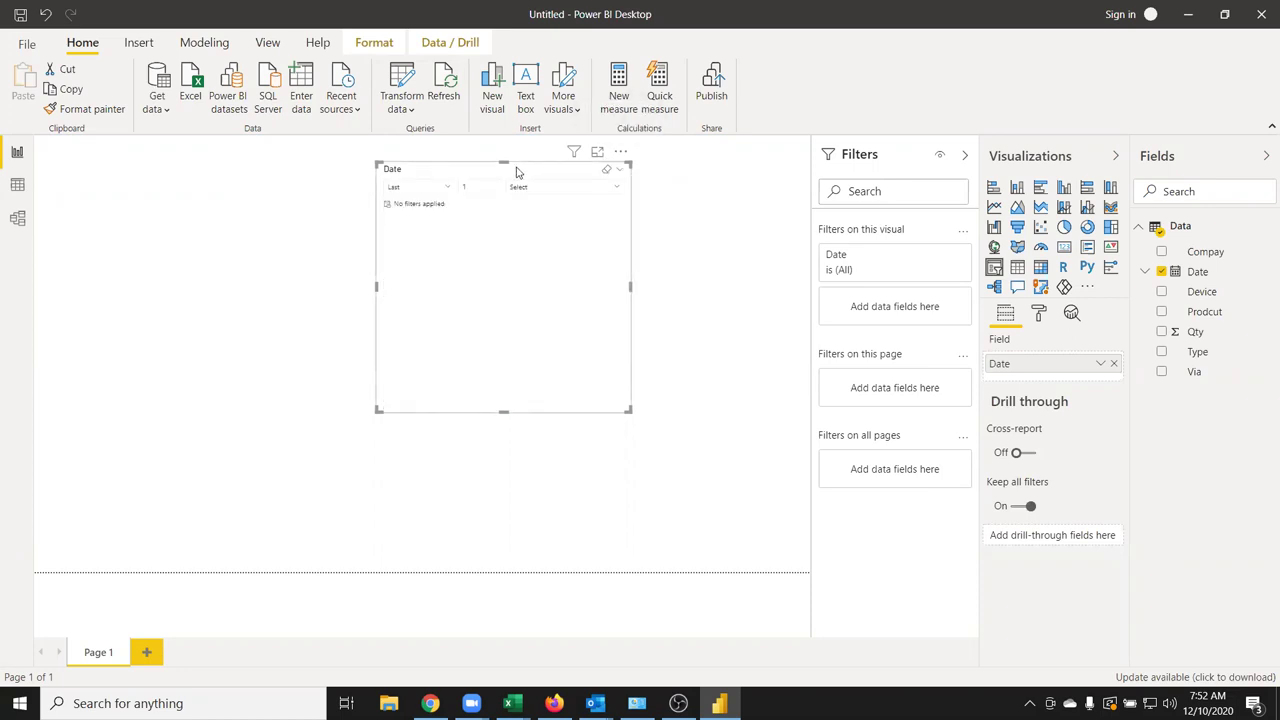
{"action": "key", "text": "Delete"}
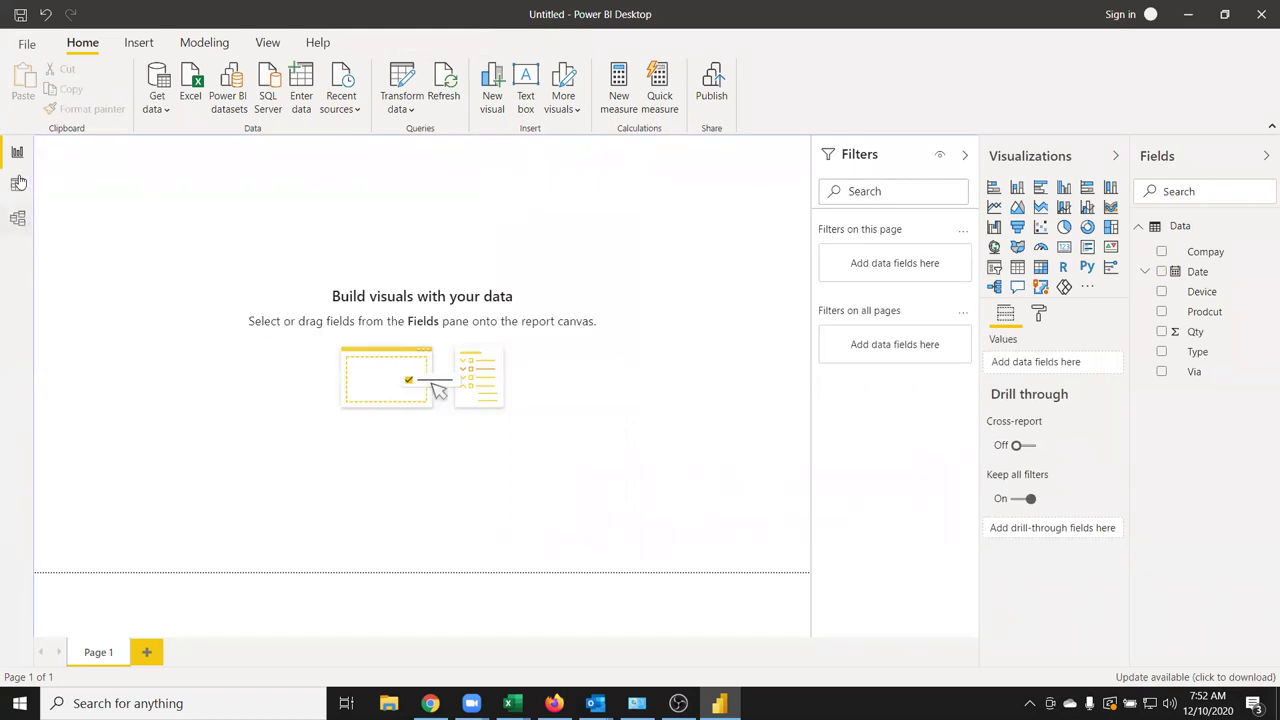
In Data view, create the column Month = FORMAT(Data[Date],"MMM-YY")
{"action": "left_click", "coordinate": [17, 184]}
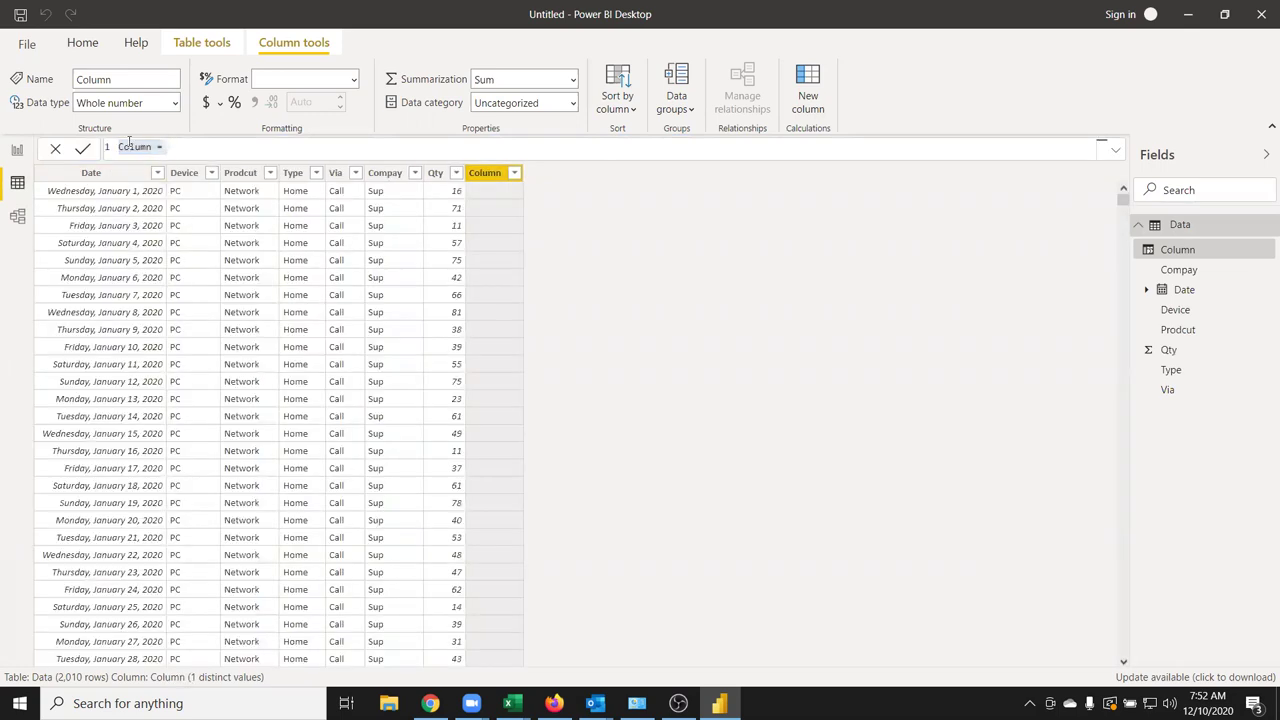
{"action": "key", "text": "BackSpace"}
{"action": "type", "text": "orm"}
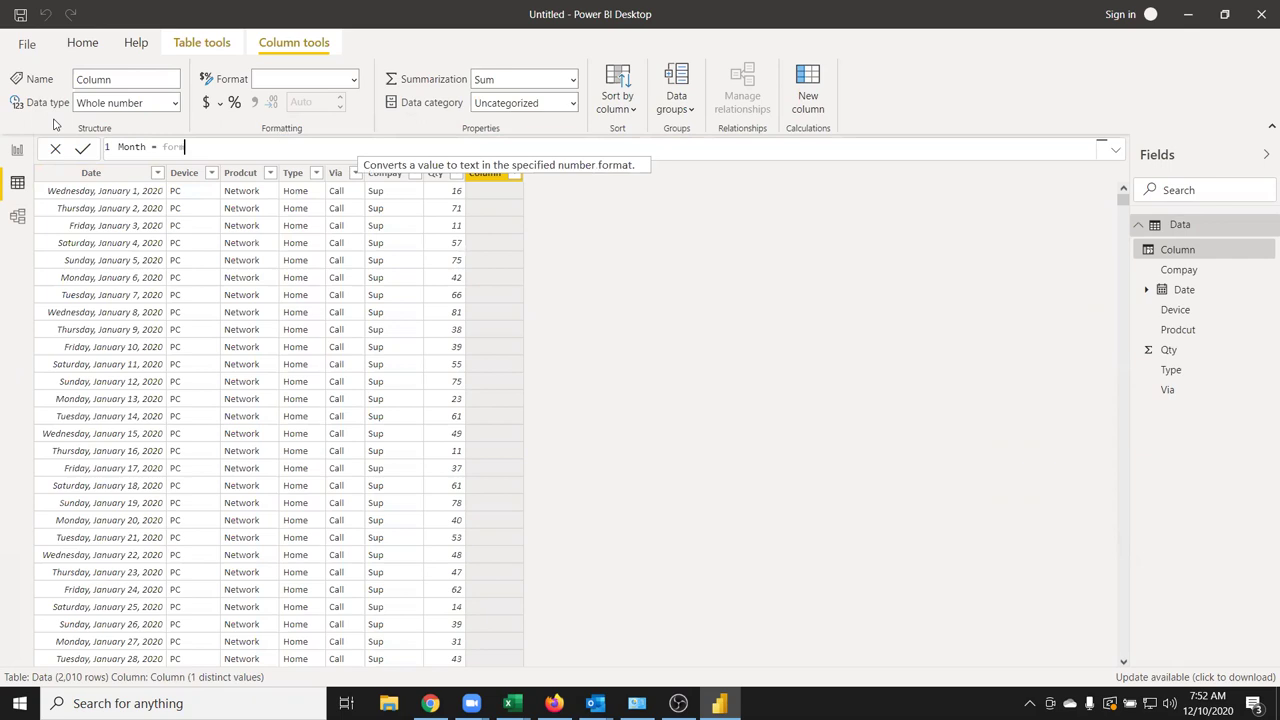
{"action": "key", "text": "Tab"}
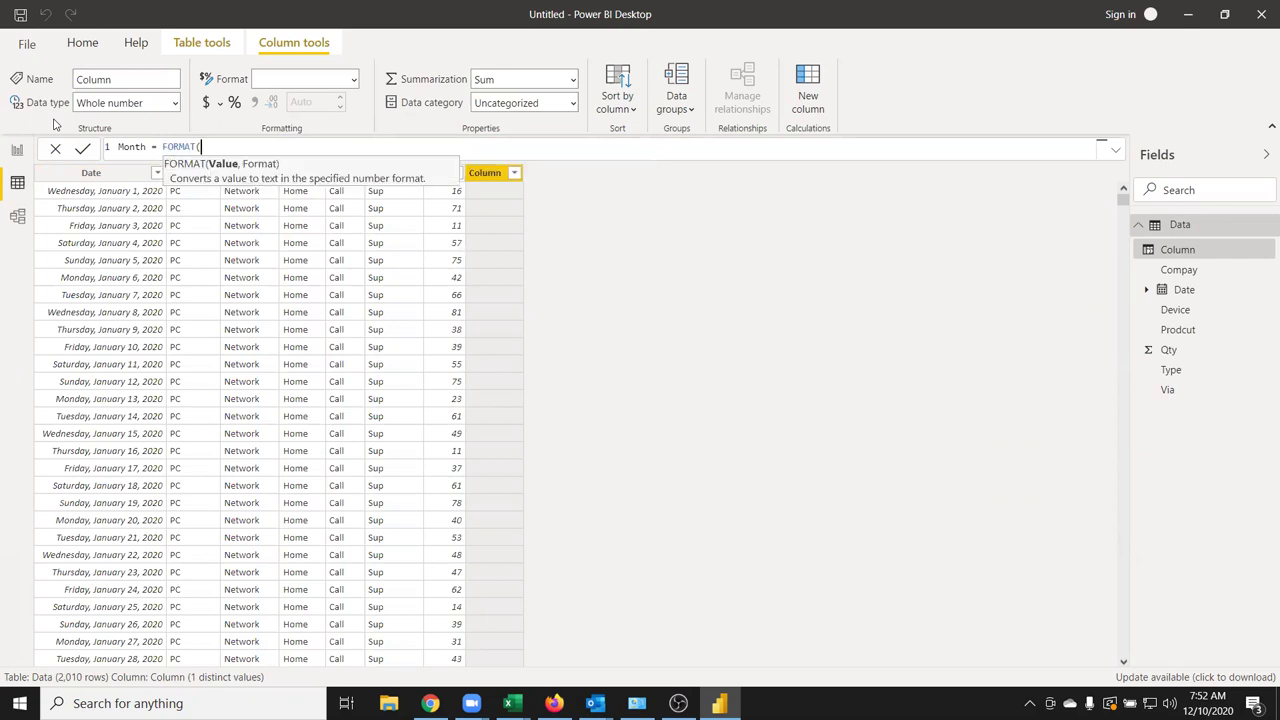
{"action": "type", "text": "date"}
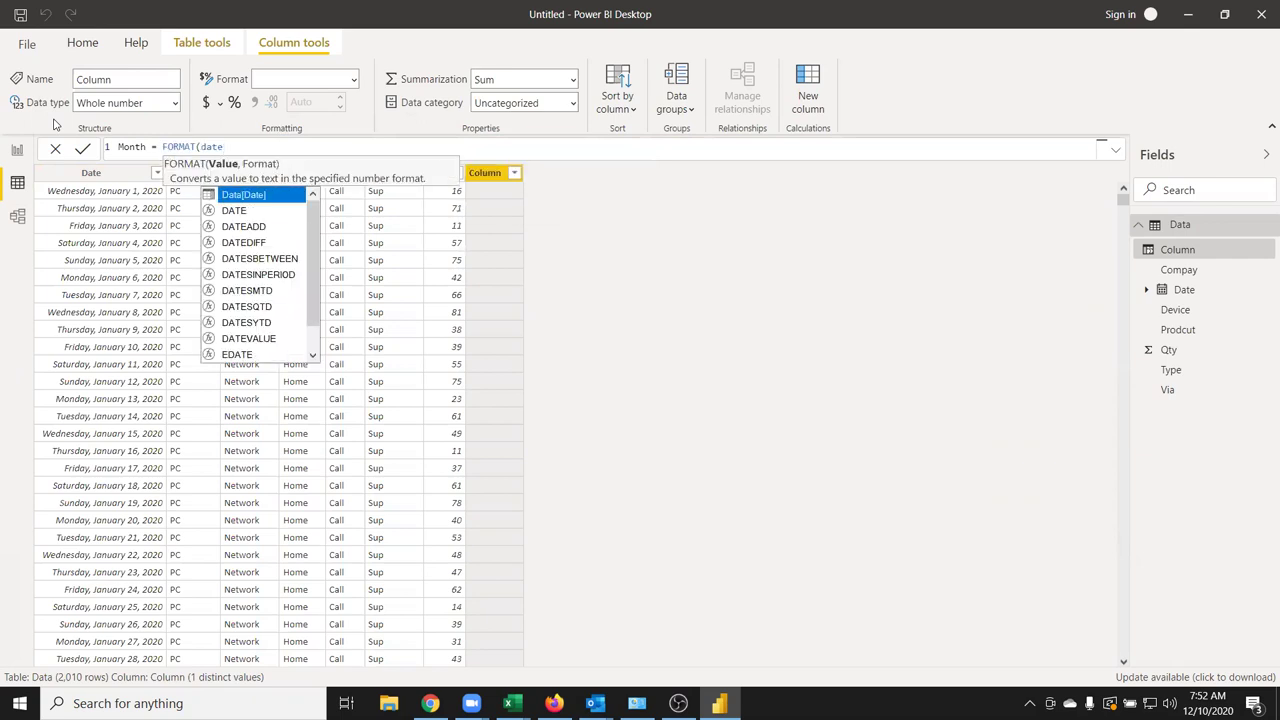
{"action": "key", "text": "Tab"}
{"action": "type", "text": ","}
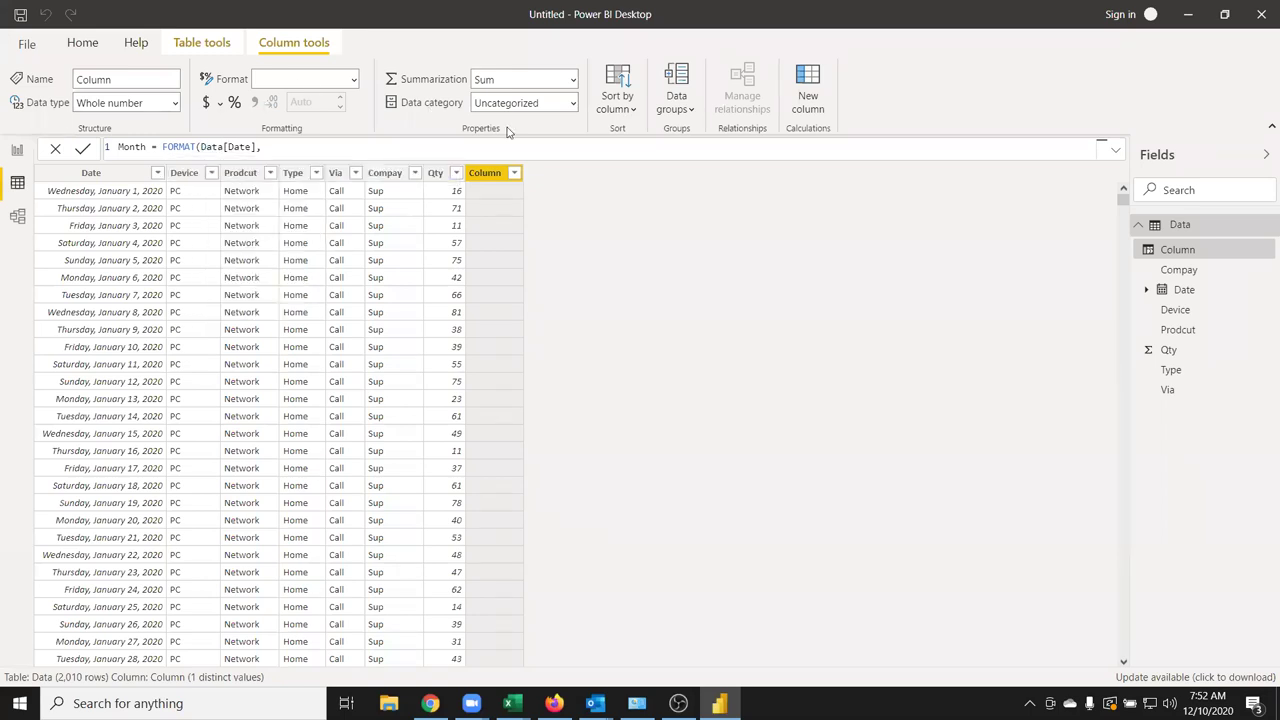
{"action": "type", "text": "\""}
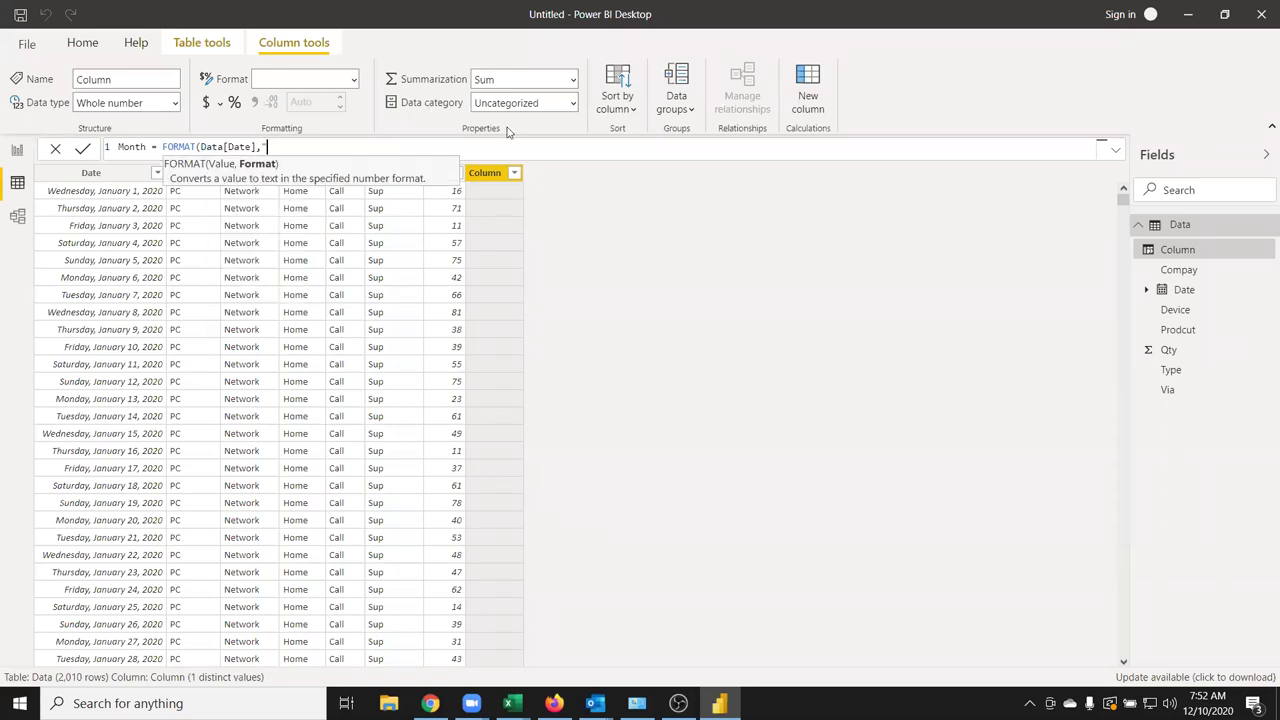
{"action": "type", "text": "MMM-YY\""}
{"action": "type", "text": ")"}
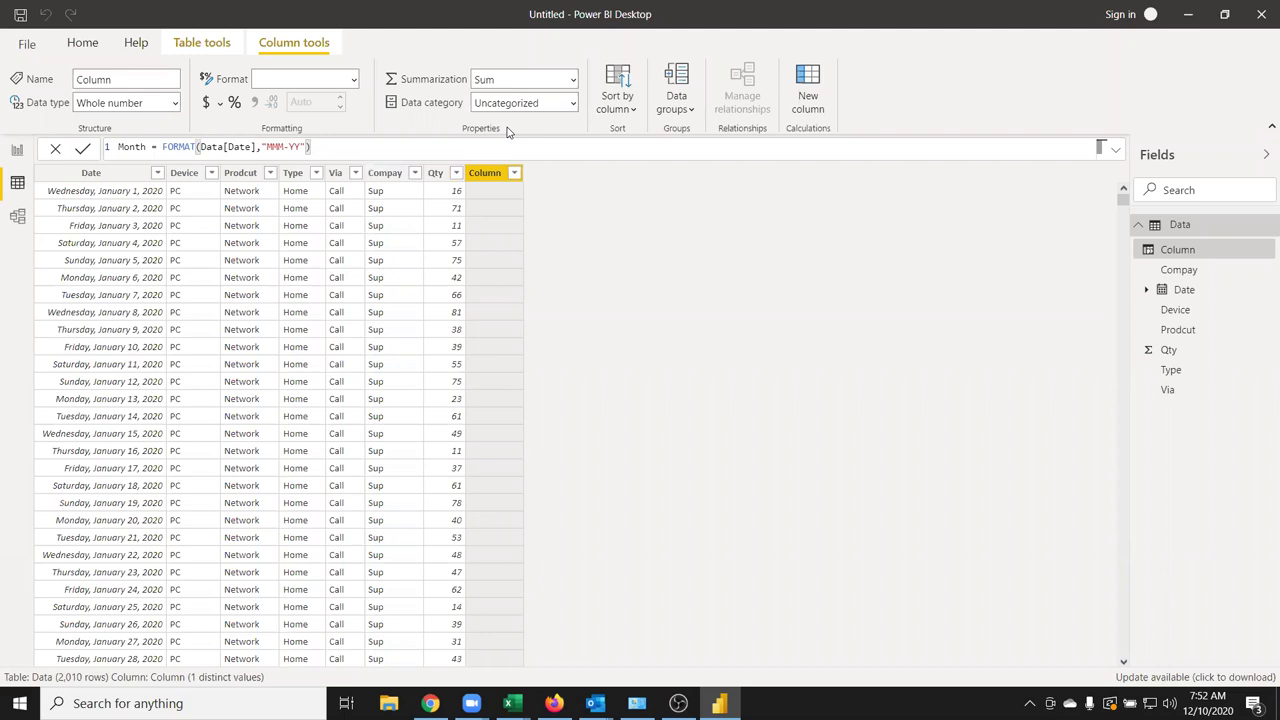
{"action": "key", "text": "Return"}
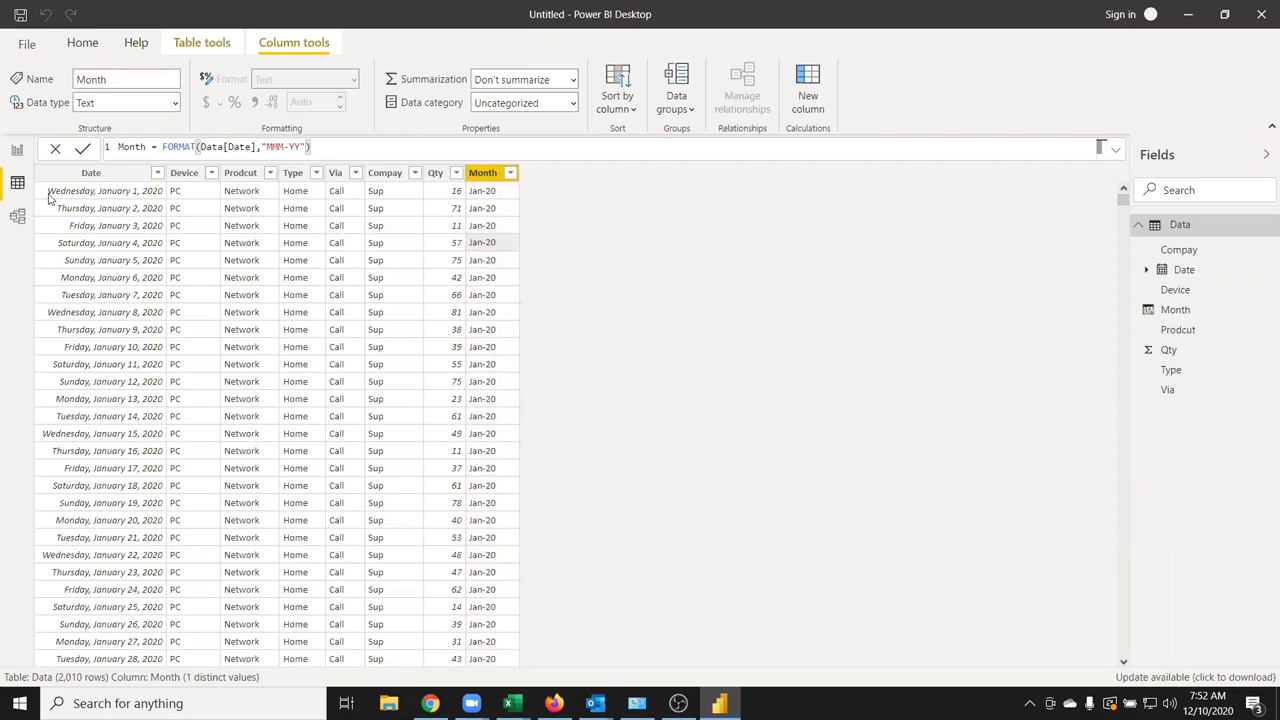
{"action": "left_click", "coordinate": [18, 152]}
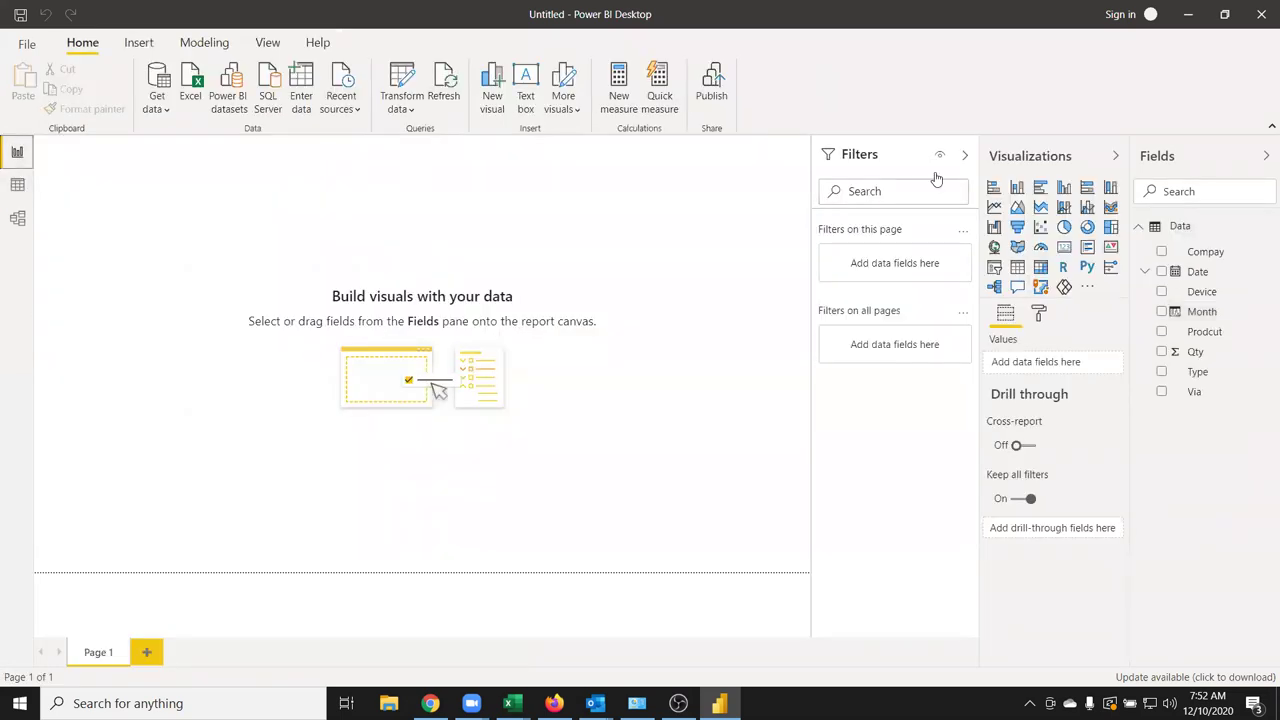
Add a Month slicer, set it to Dropdown style and shrink it to a compact size
{"action": "left_click", "coordinate": [995, 268]}
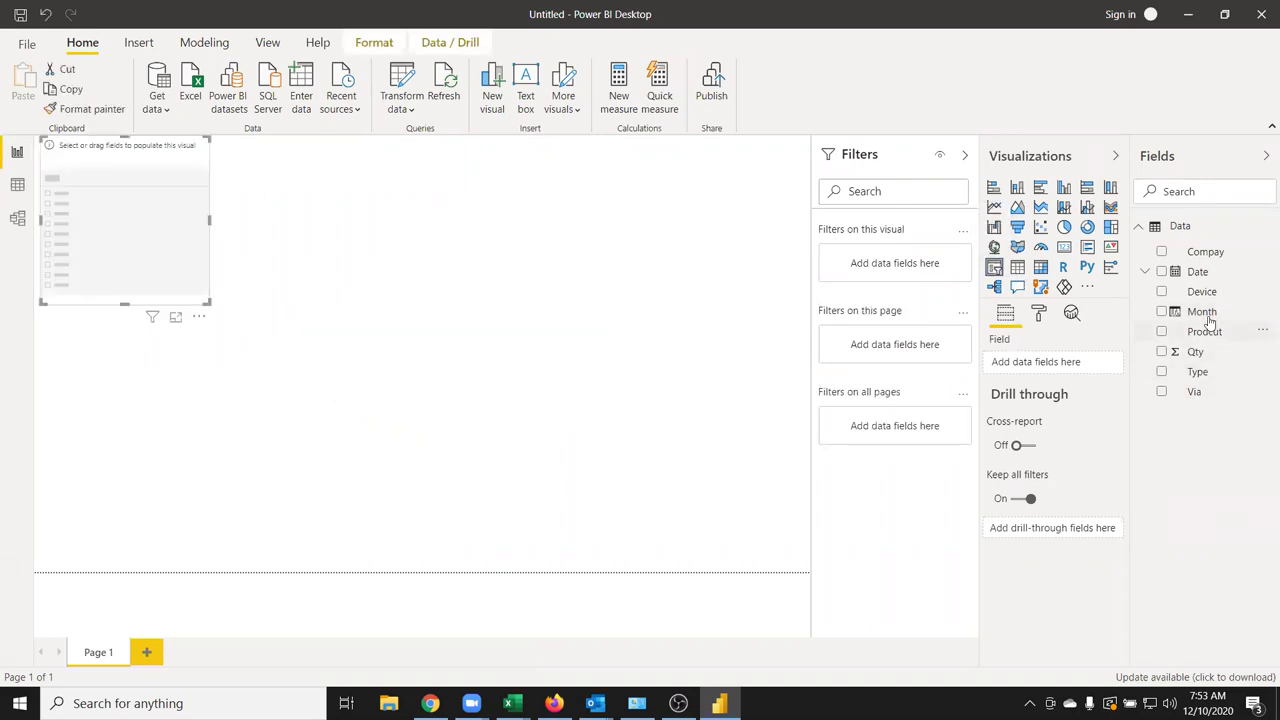
{"action": "mouse_move", "coordinate": [1202, 312]}
{"action": "left_mouse_down"}
{"action": "mouse_move", "coordinate": [274, 305]}
{"action": "mouse_move", "coordinate": [166, 243]}
{"action": "left_mouse_up"}
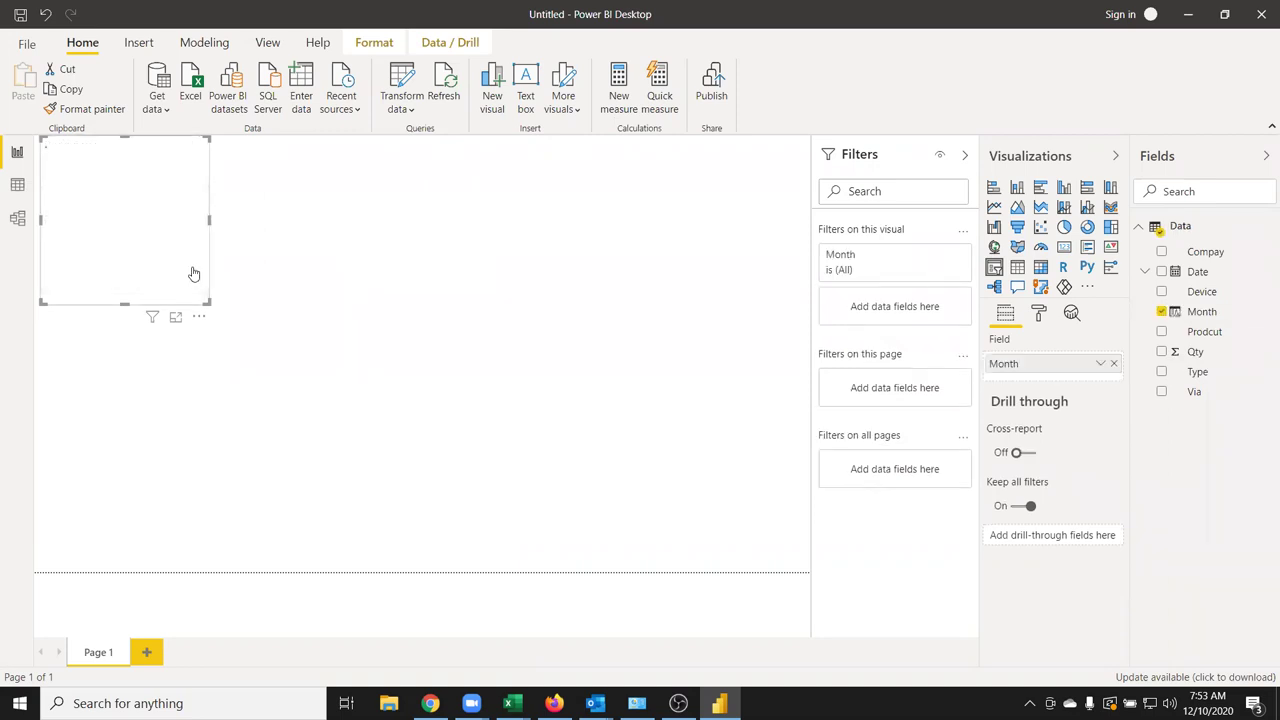
{"action": "left_click", "coordinate": [199, 147]}
{"action": "left_click", "coordinate": [222, 177]}
{"action": "mouse_move", "coordinate": [207, 303]}
{"action": "left_mouse_down"}
{"action": "mouse_move", "coordinate": [198, 181]}
{"action": "mouse_move", "coordinate": [771, 185]}
{"action": "left_mouse_up"}
{"action": "left_click", "coordinate": [650, 237]}
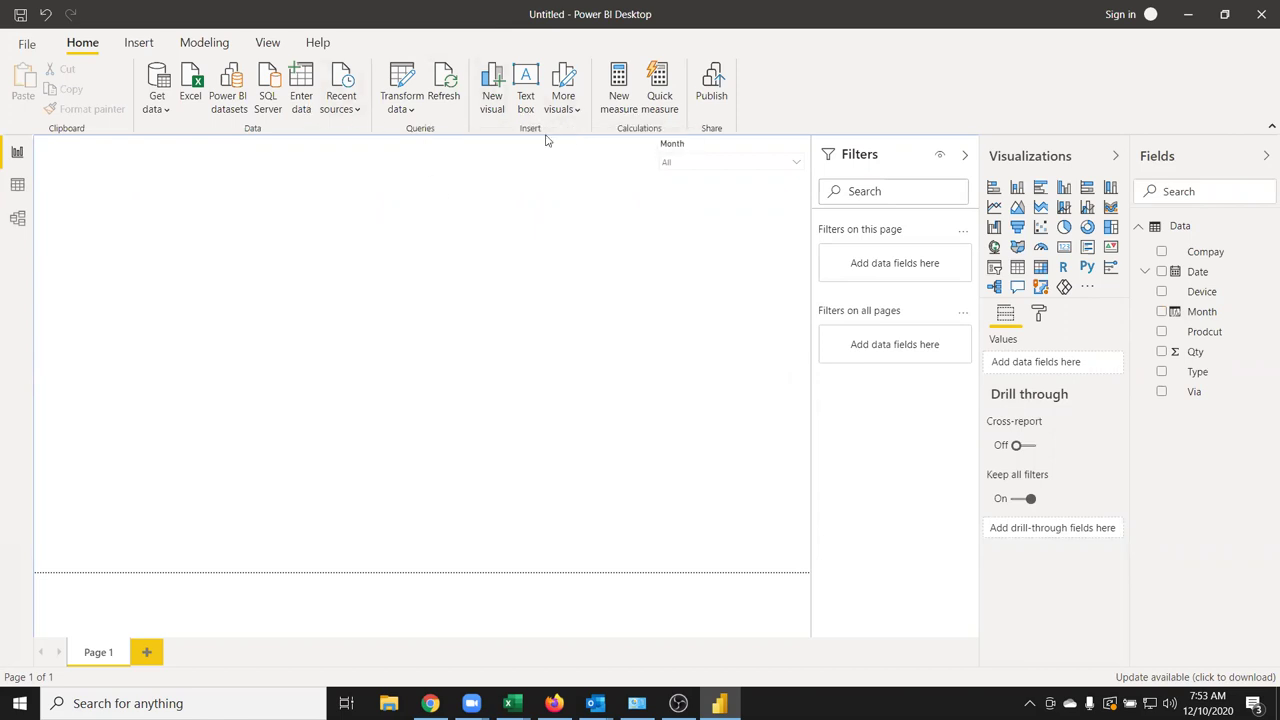
Insert a size-32 text box with 'Monthly Sales' and '2020' on the next line
{"action": "left_click", "coordinate": [139, 43]}
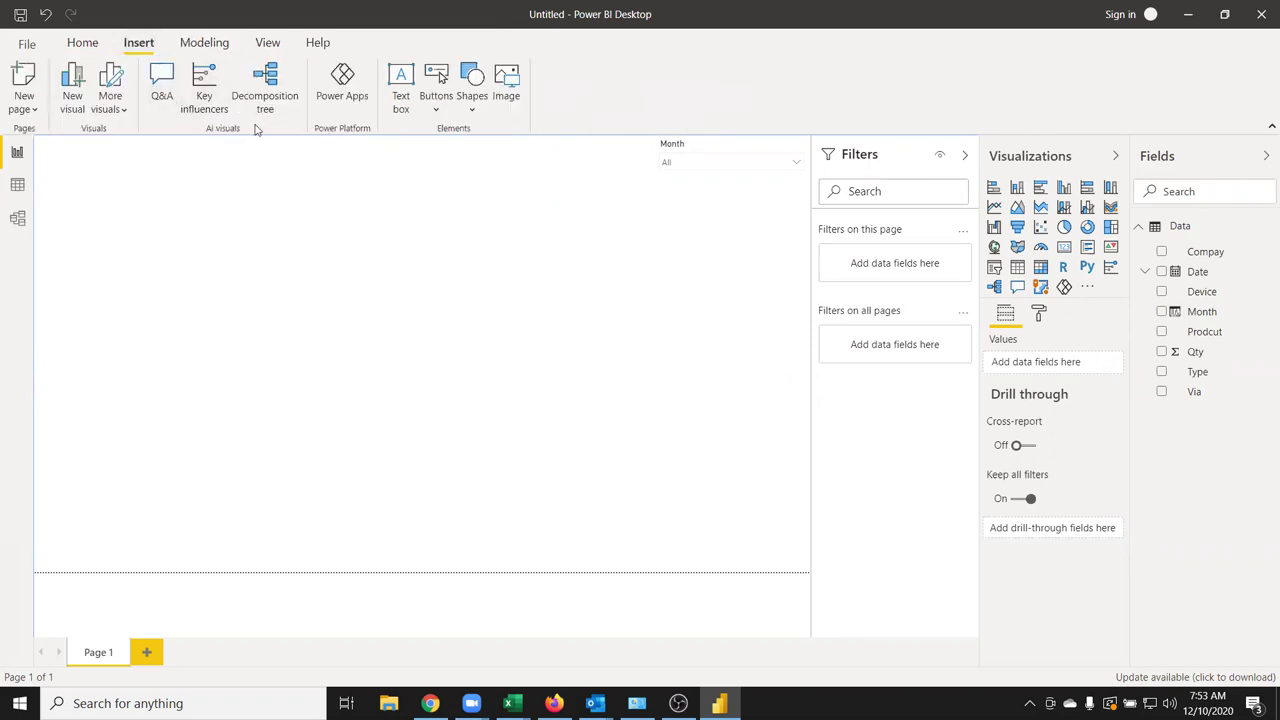
{"action": "left_click", "coordinate": [403, 85]}
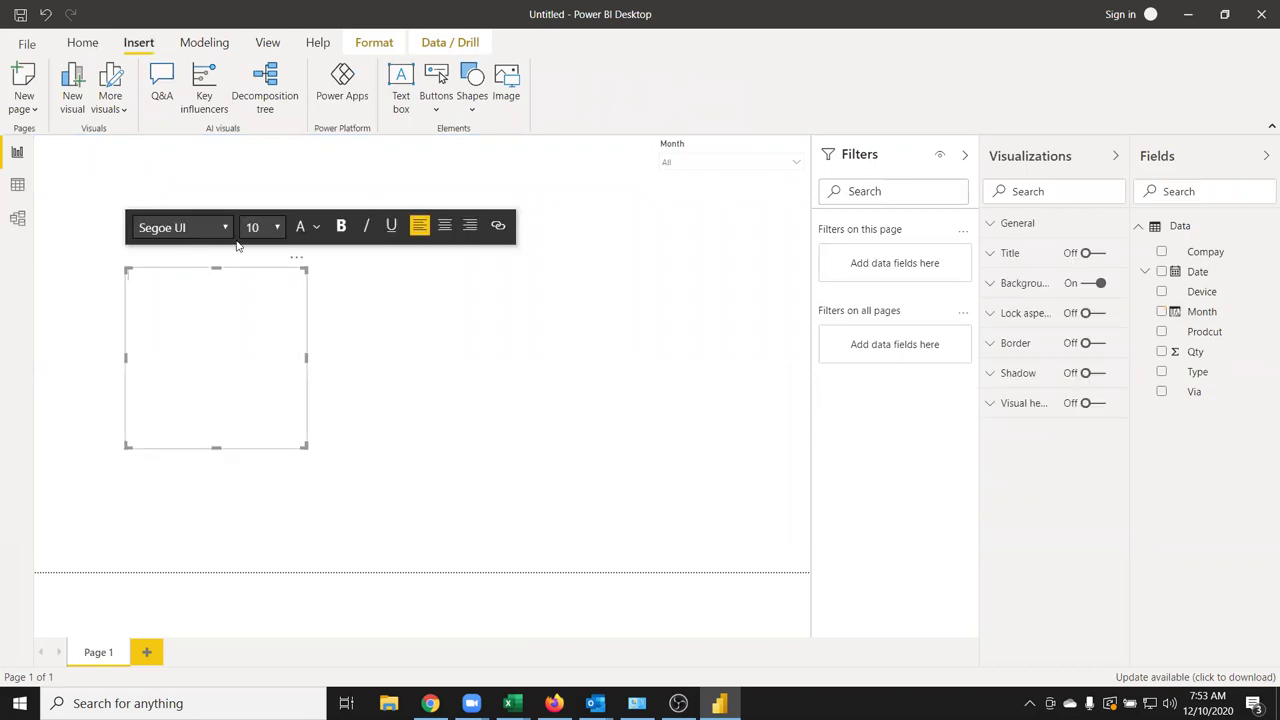
{"action": "left_click", "coordinate": [272, 228]}
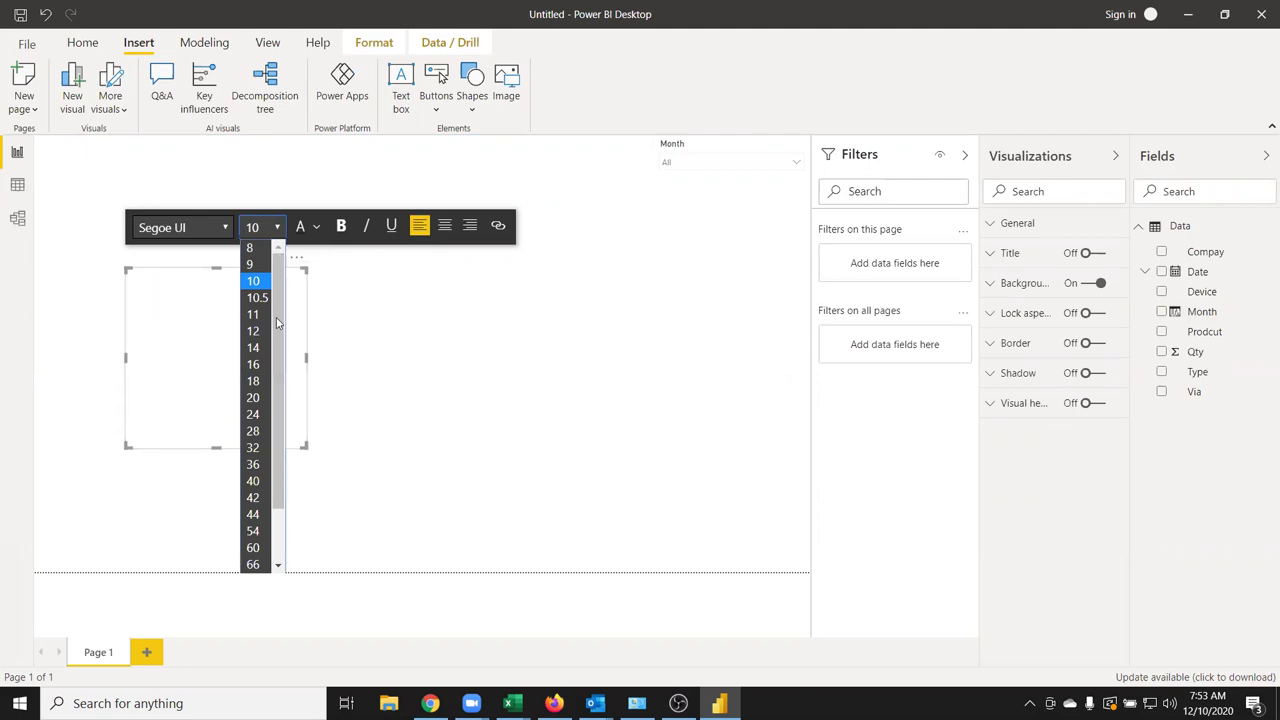
{"action": "left_click", "coordinate": [256, 448]}
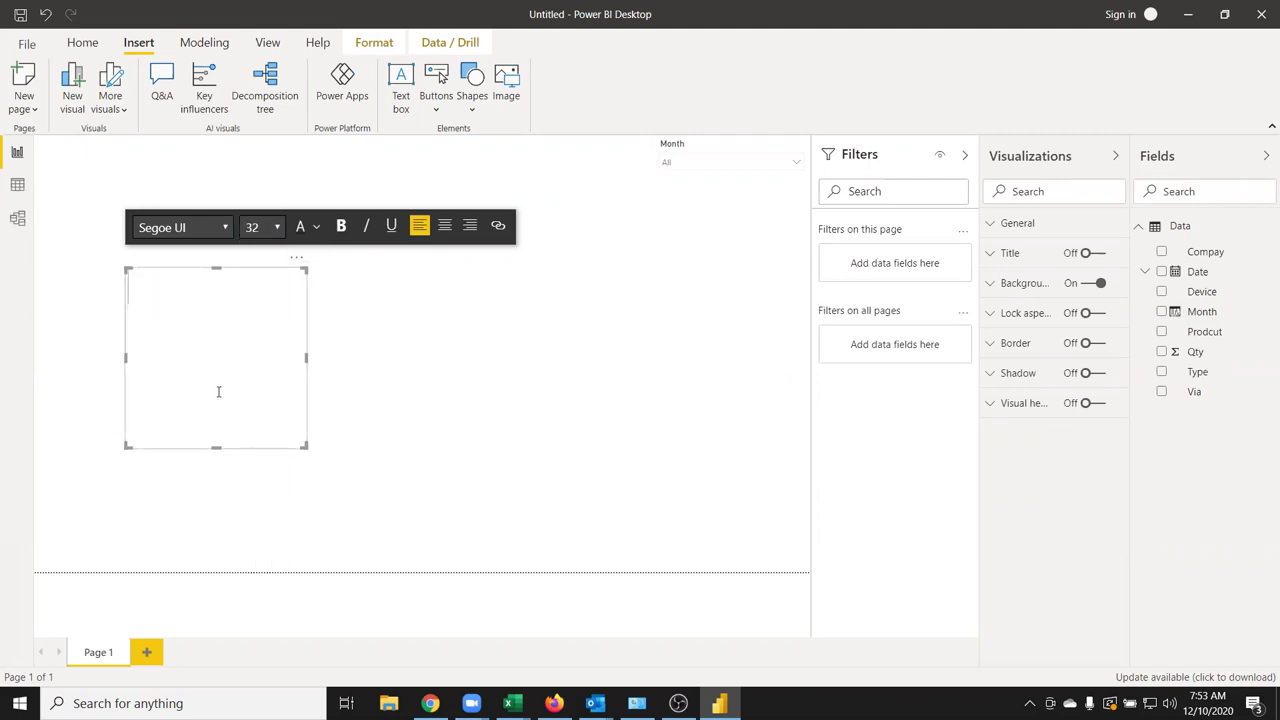
{"action": "type", "text": "Monthl"}
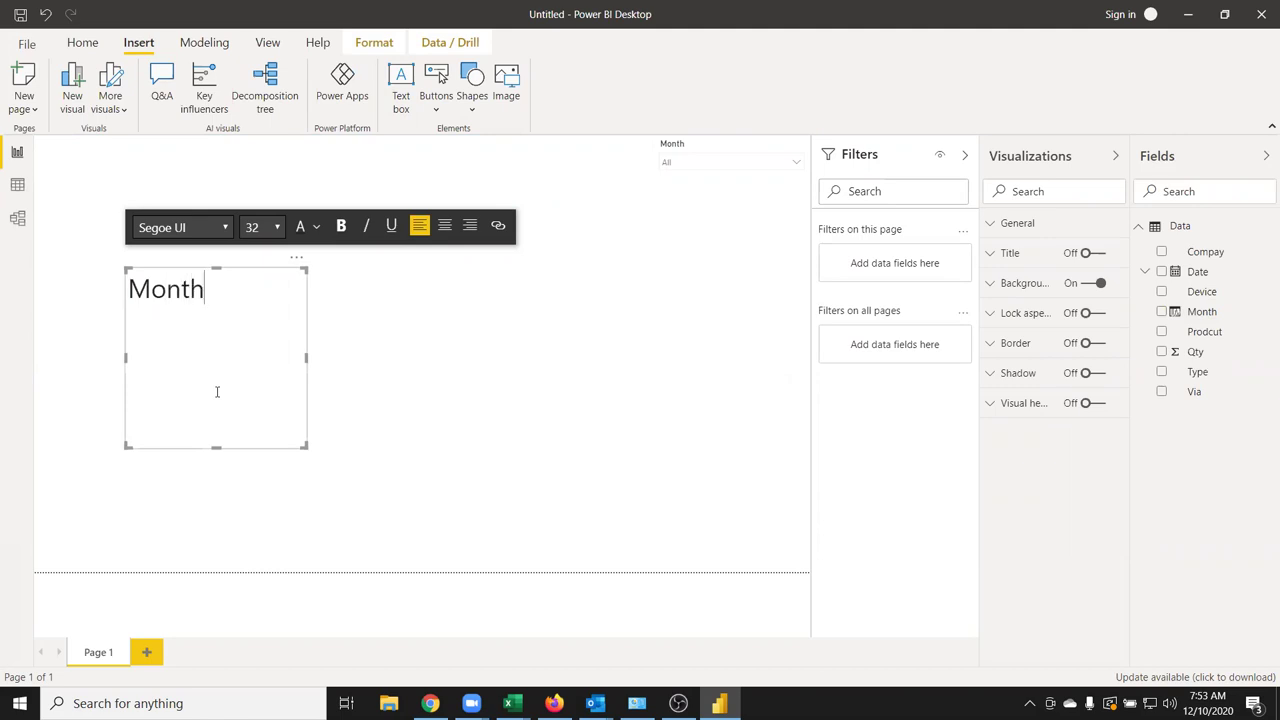
{"action": "type", "text": "y "}
{"action": "type", "text": "Sales"}
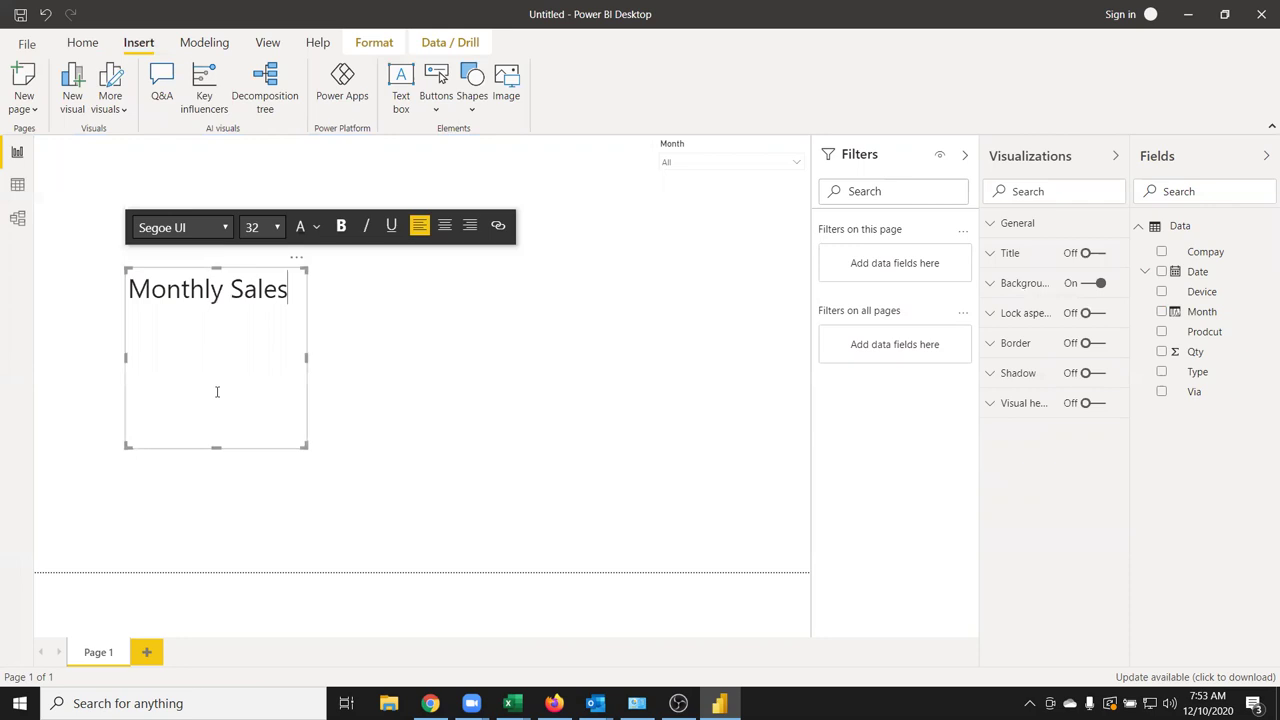
{"action": "key", "text": "Return"}
{"action": "type", "text": "2020"}
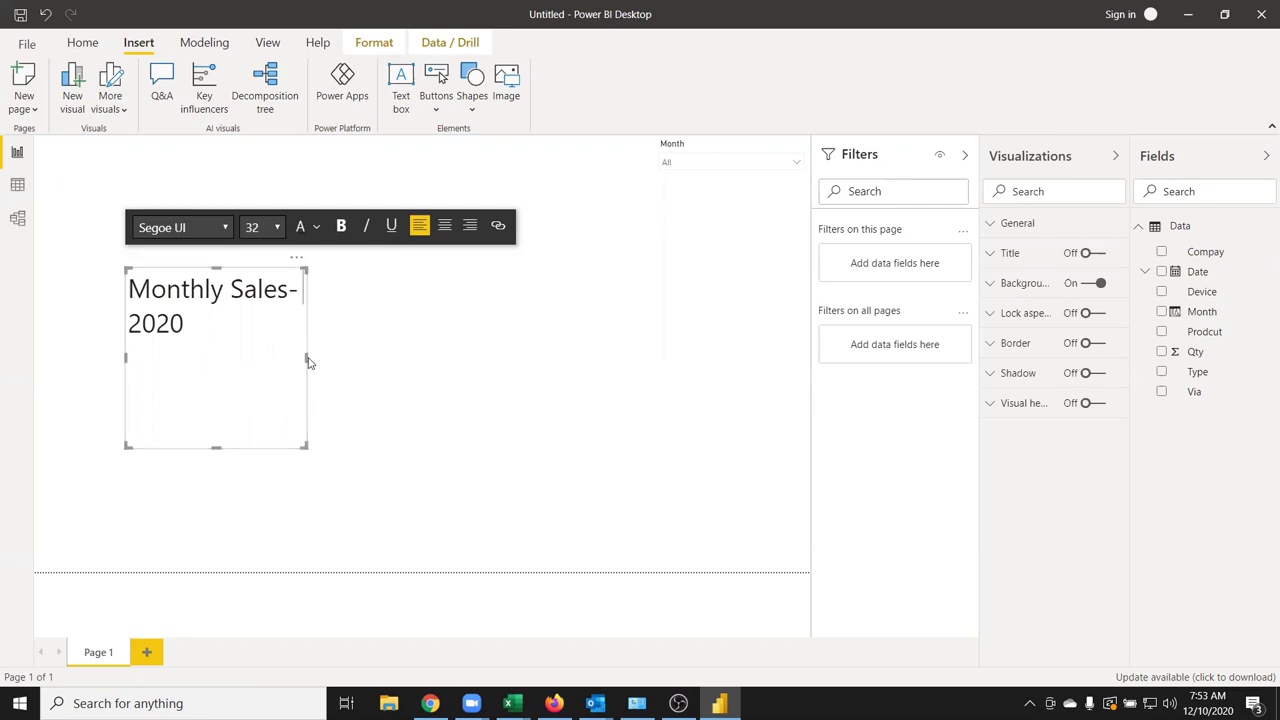
Widen the title onto one line and make it bold, underlined and dark blue
{"action": "mouse_move", "coordinate": [309, 358]}
{"action": "left_mouse_down"}
{"action": "mouse_move", "coordinate": [579, 450]}
{"action": "mouse_move", "coordinate": [396, 324]}
{"action": "mouse_move", "coordinate": [100, 306]}
{"action": "left_mouse_up"}
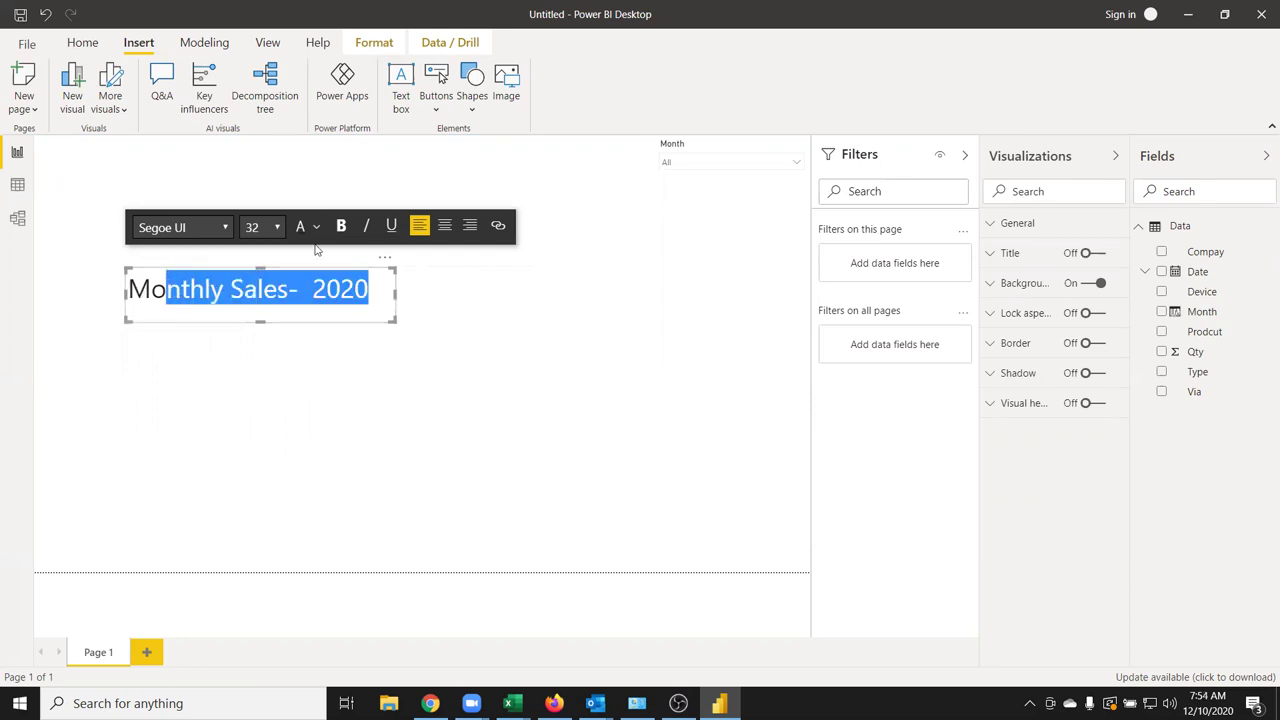
{"action": "key", "text": "shift+Left"}
{"action": "key", "text": "shift+Left"}
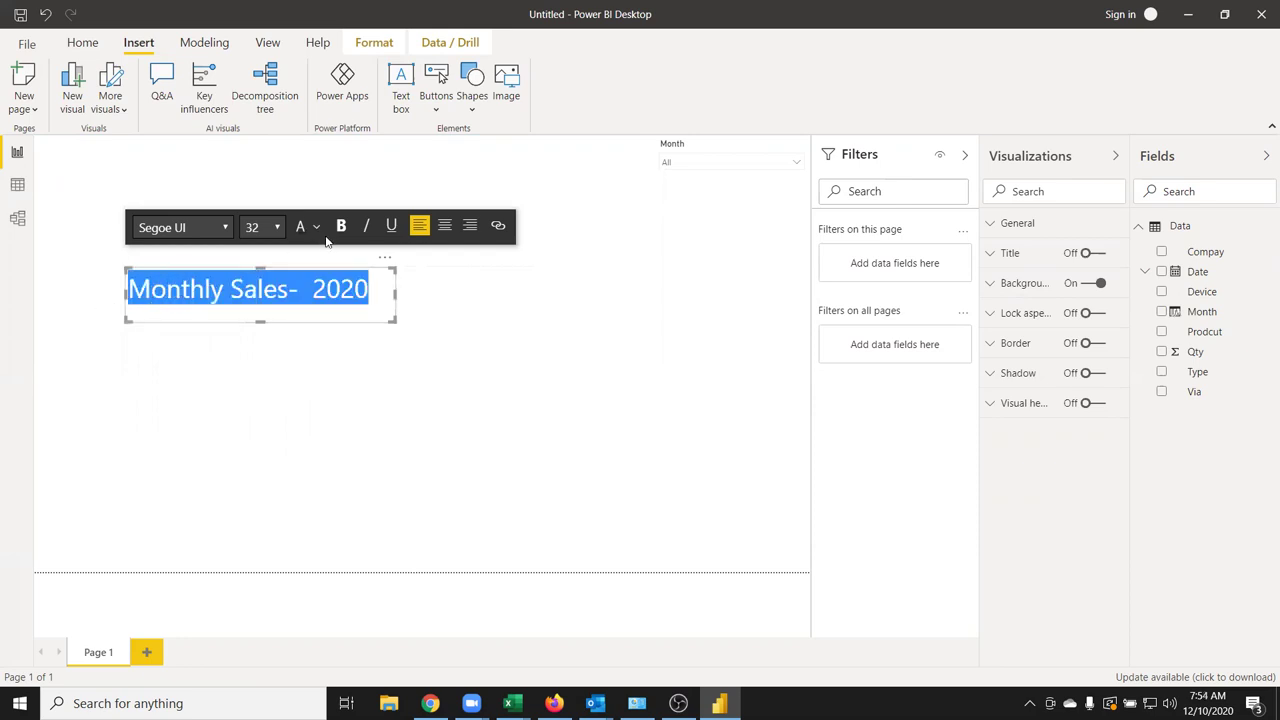
{"action": "left_click", "coordinate": [340, 230]}
{"action": "left_click", "coordinate": [387, 230]}
{"action": "left_click", "coordinate": [388, 228]}
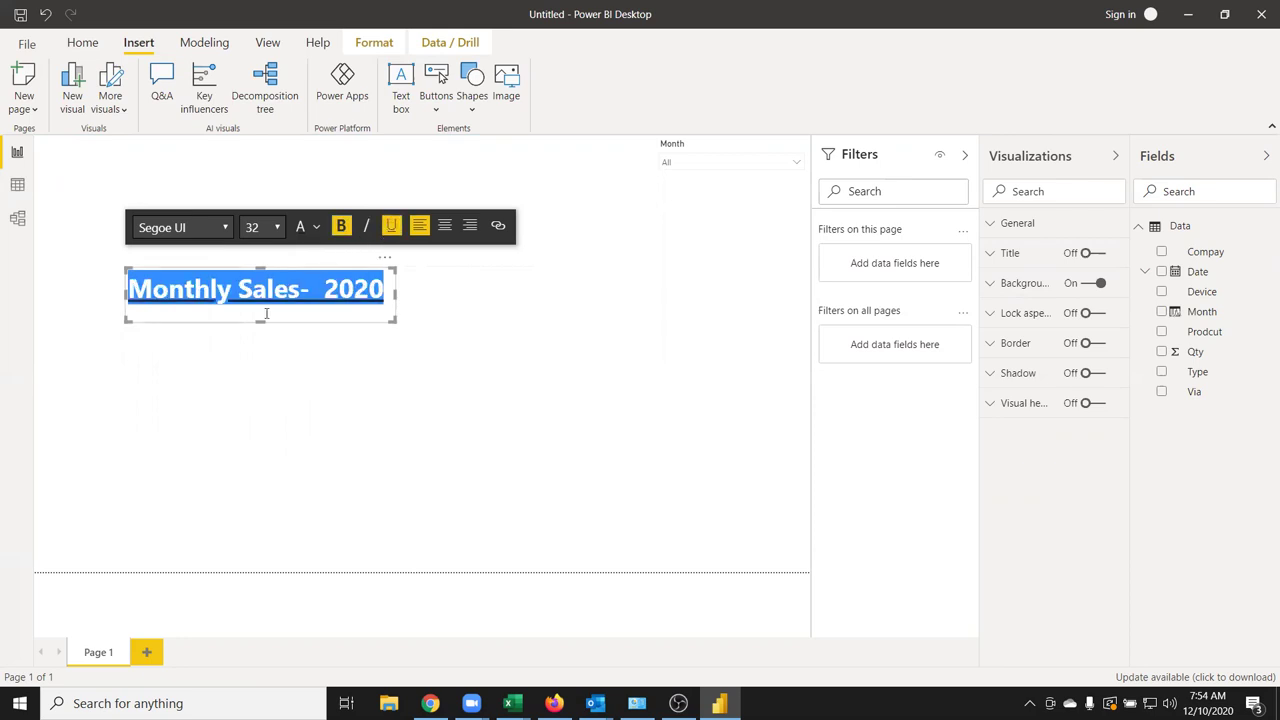
{"action": "left_click_drag", "start_coordinate": [390, 320], "coordinate": [404, 326]}
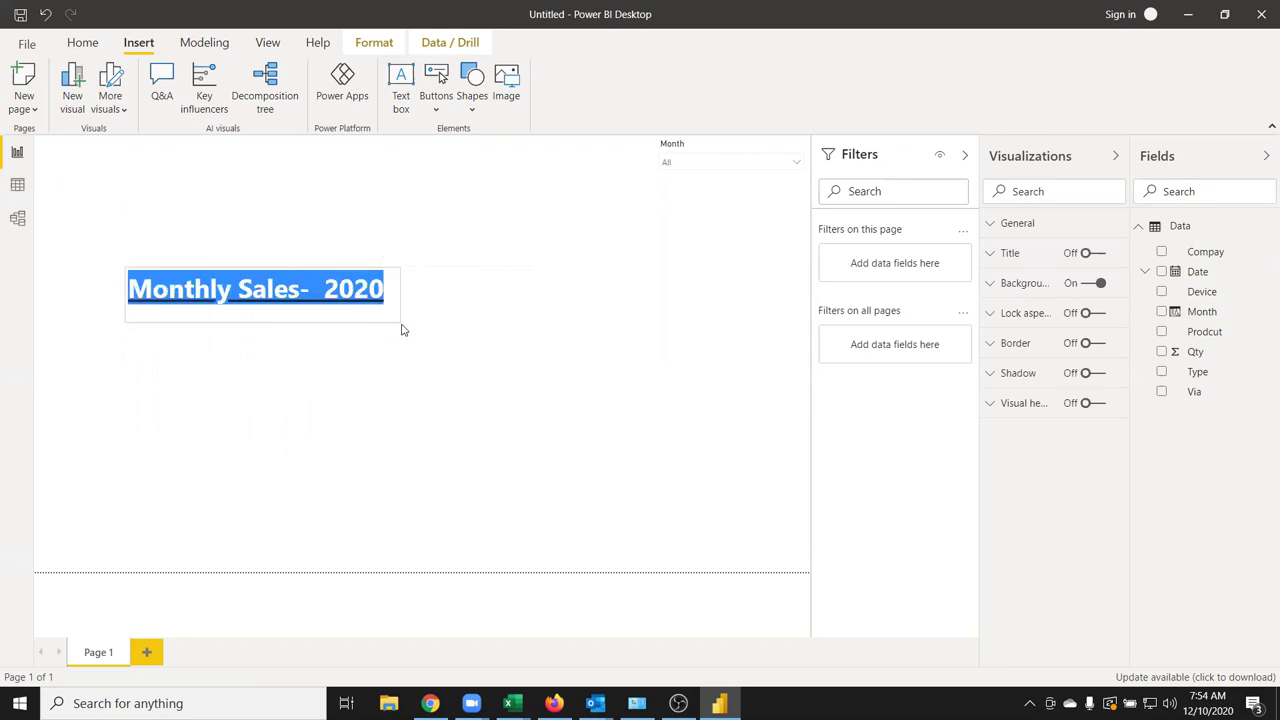
{"action": "left_click", "coordinate": [317, 228]}
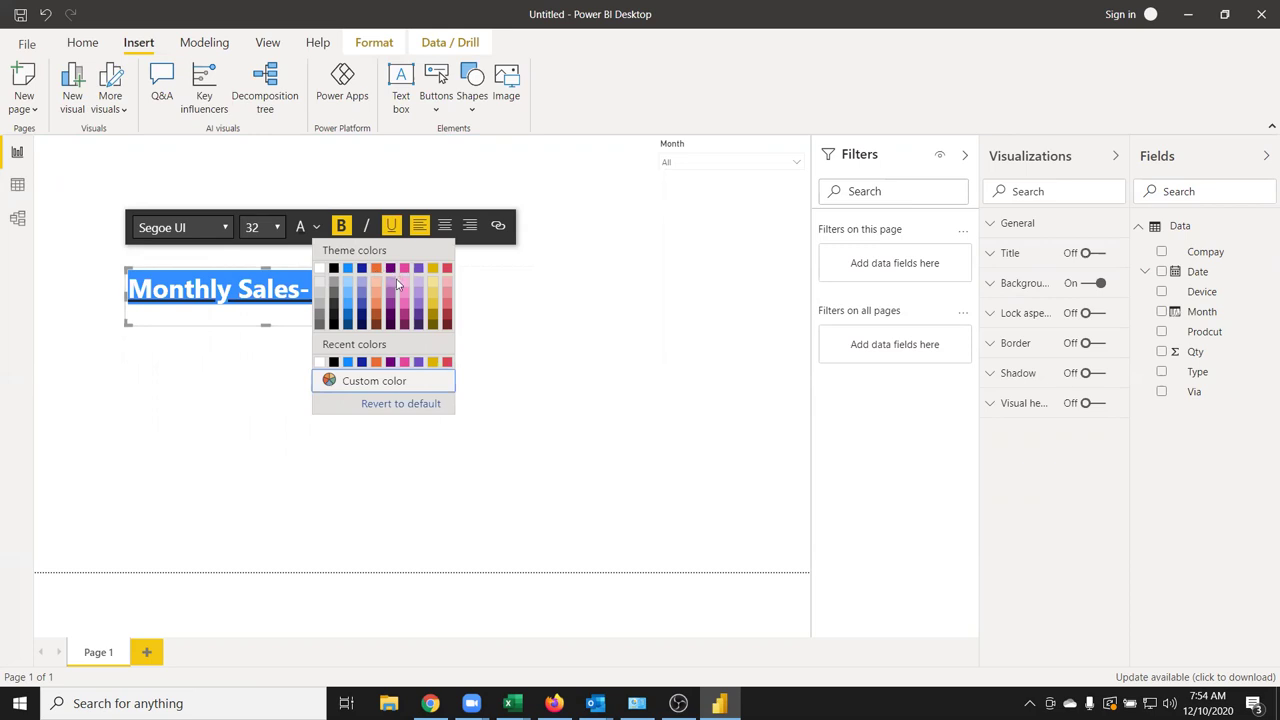
{"action": "left_click", "coordinate": [364, 362]}
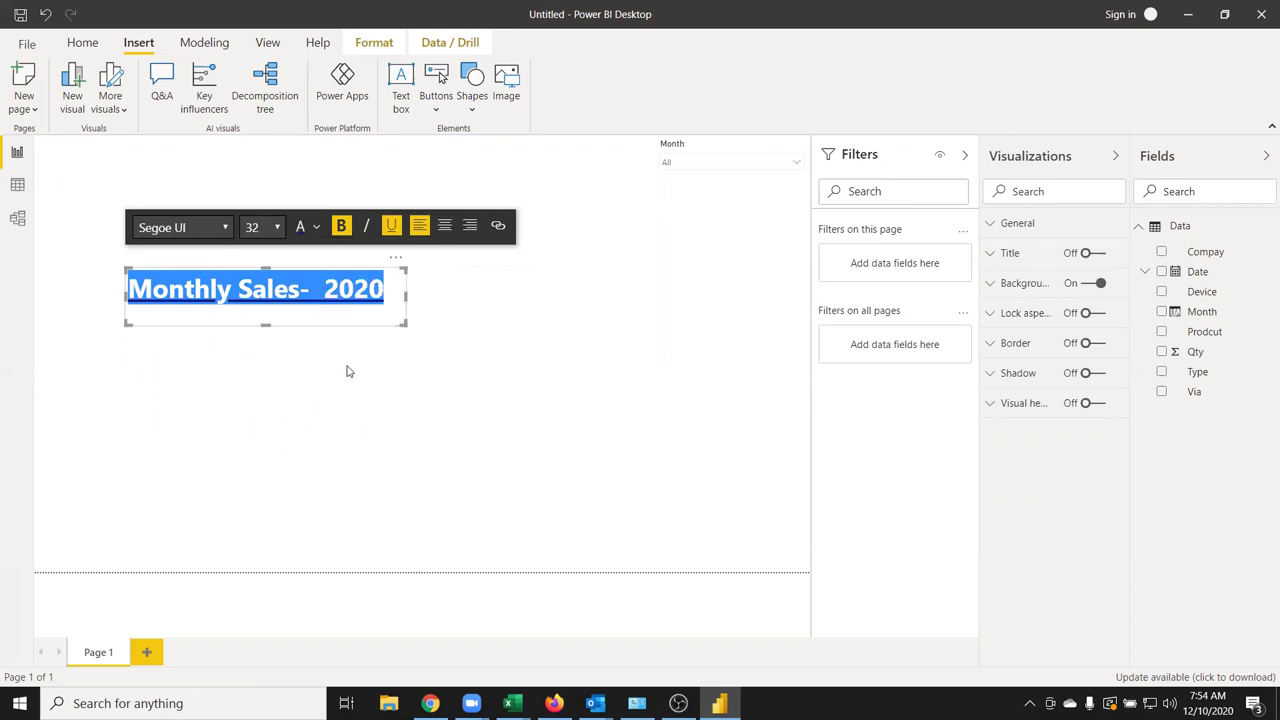
{"action": "left_click", "coordinate": [344, 371]}
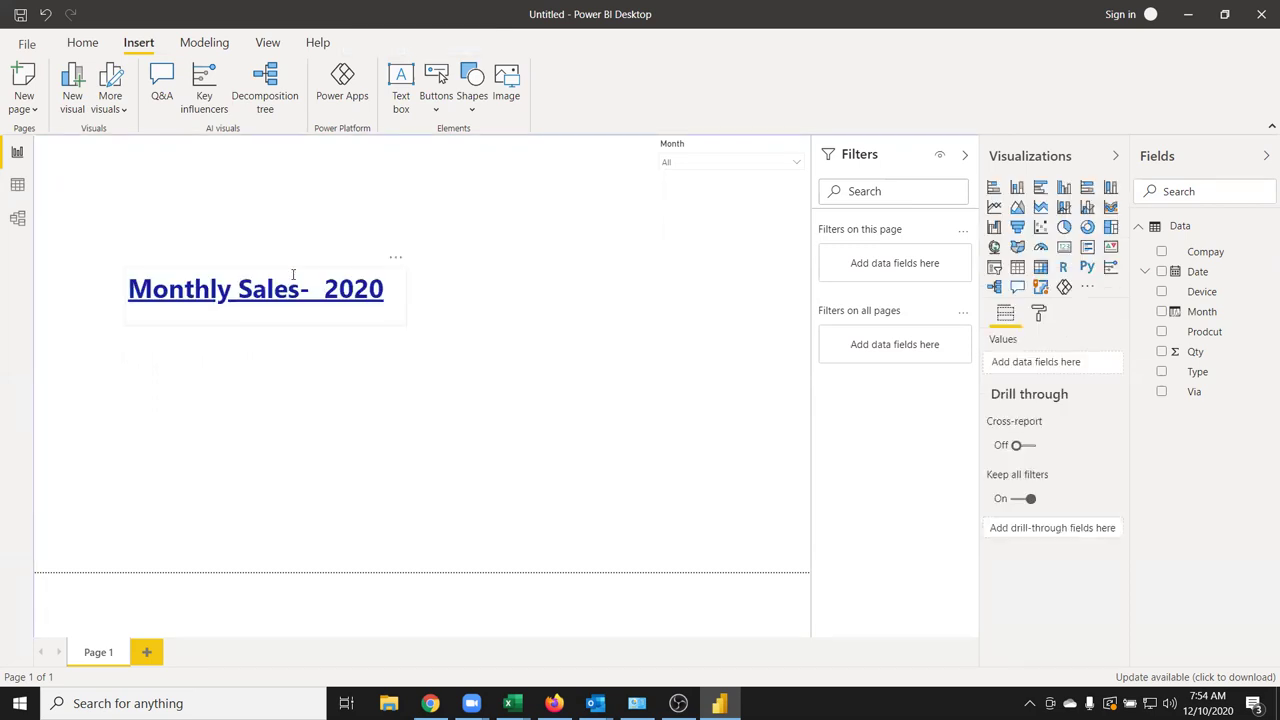
Drag the title to the page's top-left corner, then switch to the Excel dashboard
{"action": "left_click_drag", "start_coordinate": [291, 273], "coordinate": [204, 141]}
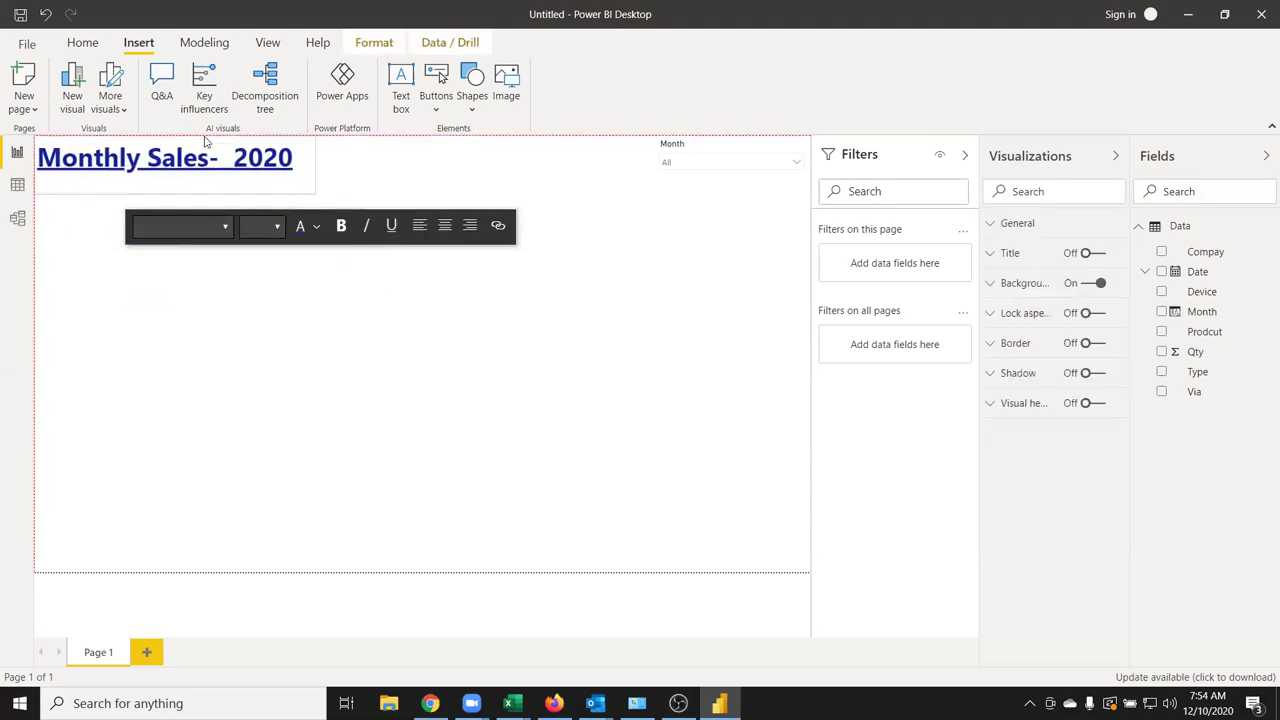
{"action": "left_click", "coordinate": [267, 394]}
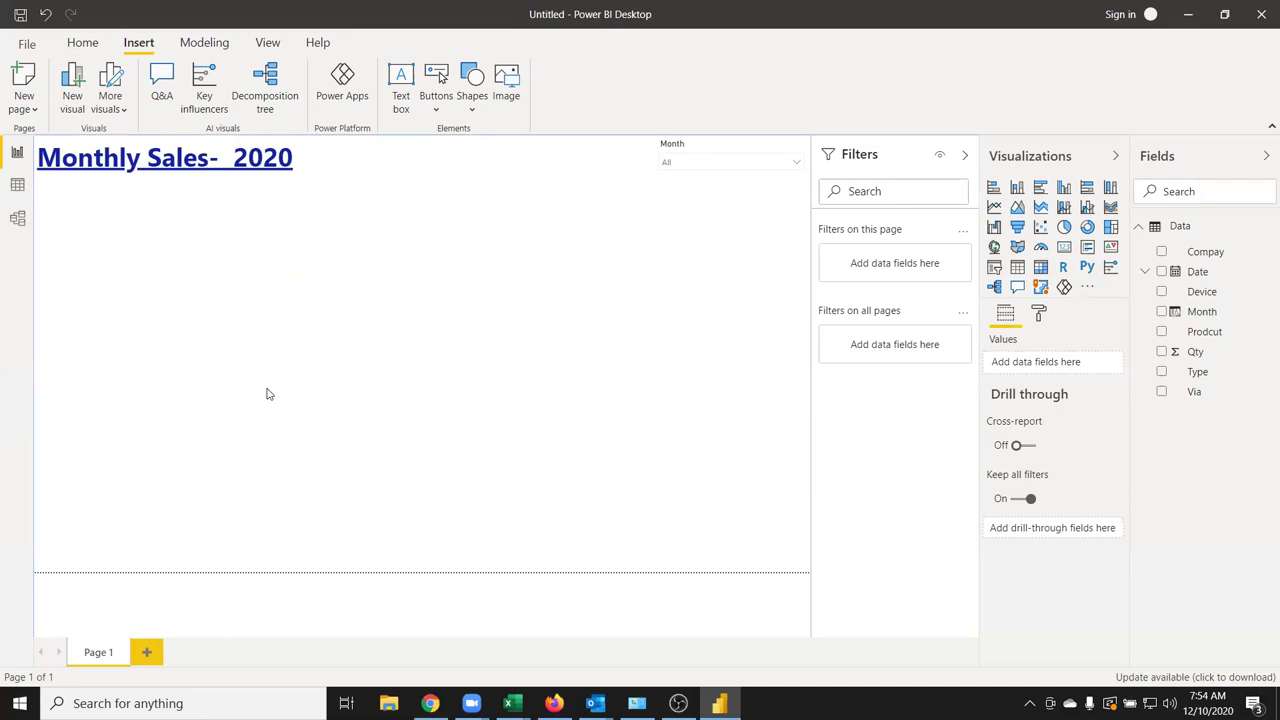
{"action": "key", "text": "alt+Tab"}
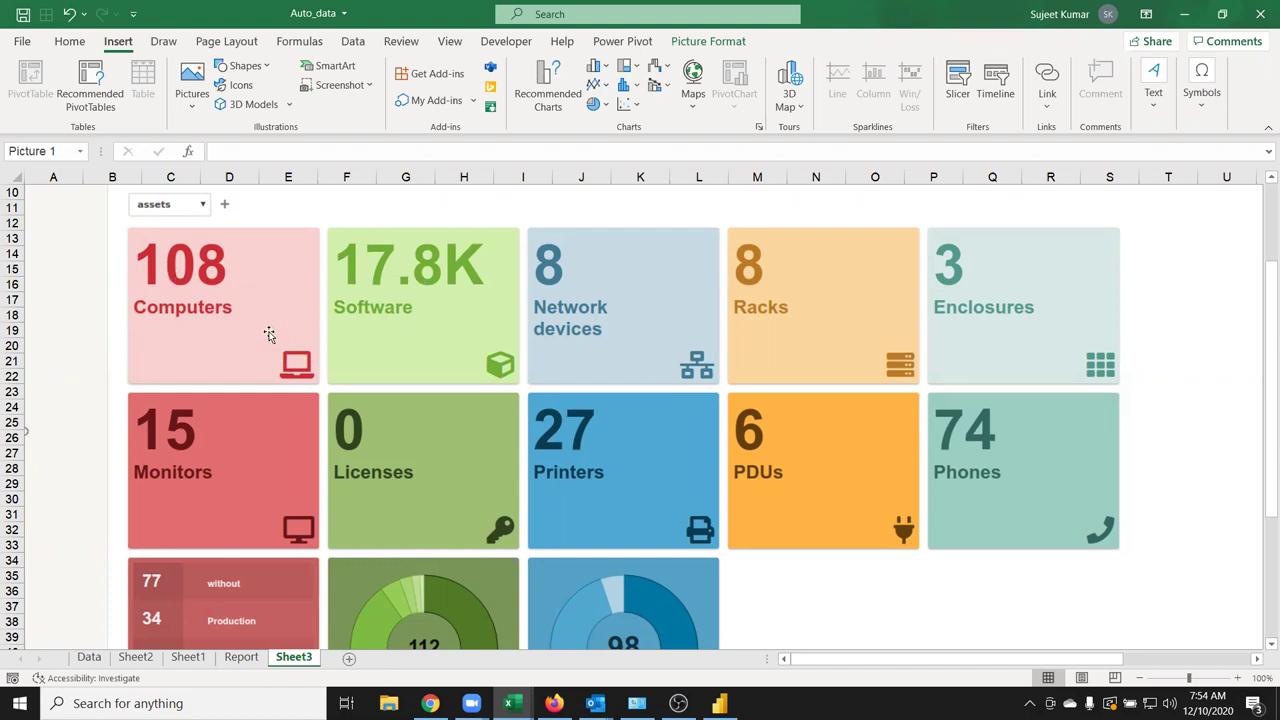
Switch from Excel back to the Power BI report with Alt+Tab
{"action": "key", "text": "alt+Tab"}
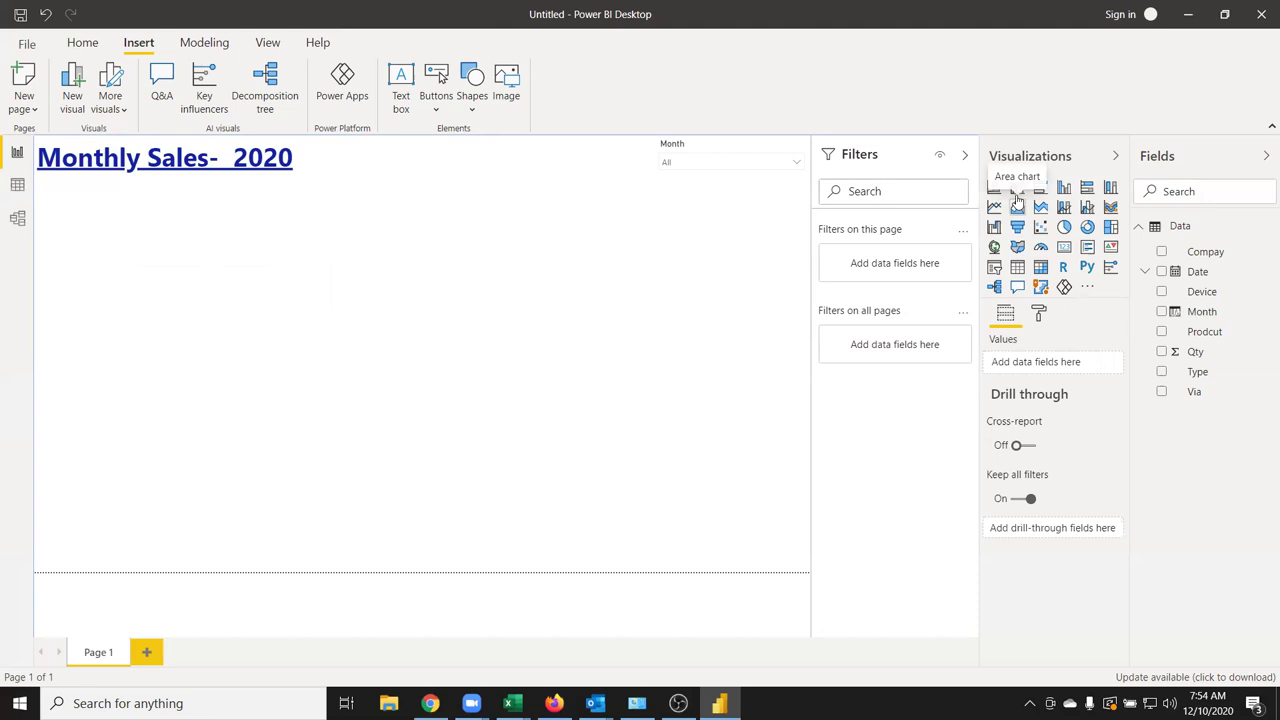
{"action": "left_click", "coordinate": [1017, 267]}
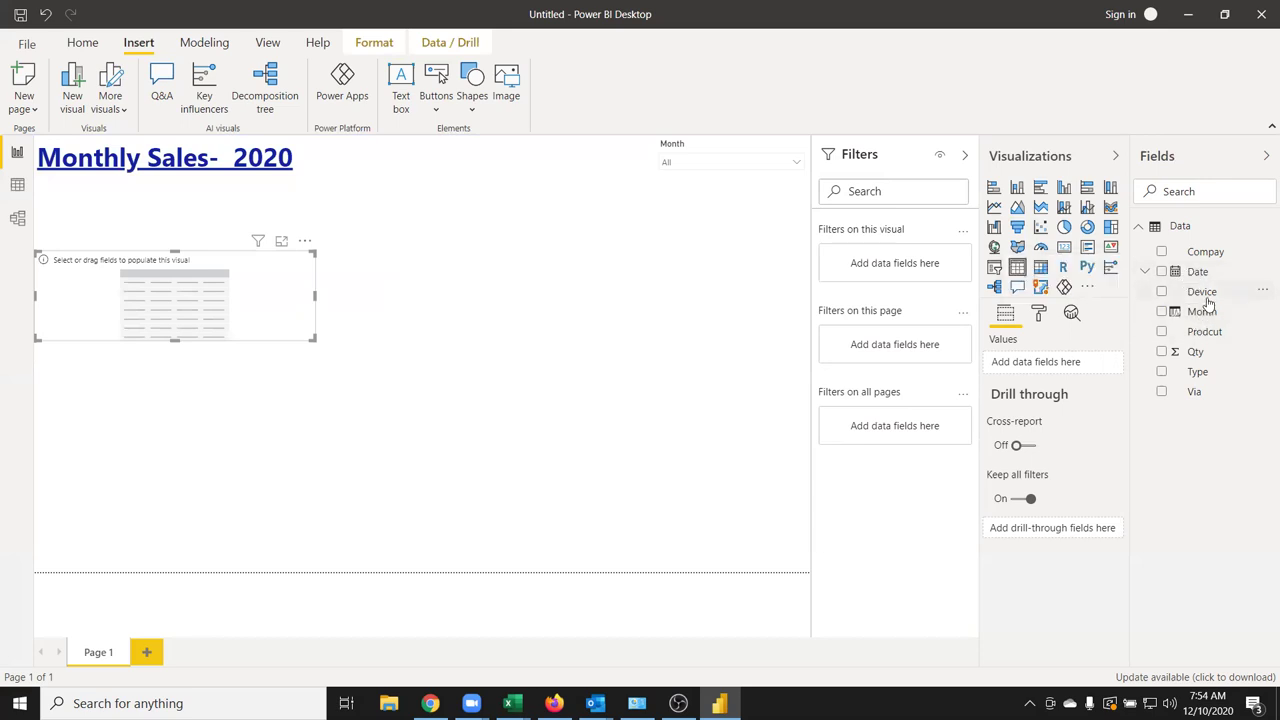
{"action": "left_click_drag", "start_coordinate": [1183, 331], "coordinate": [256, 327]}
{"action": "mouse_move", "coordinate": [1200, 352]}
{"action": "left_mouse_down"}
{"action": "mouse_move", "coordinate": [428, 443]}
{"action": "mouse_move", "coordinate": [288, 332]}
{"action": "mouse_move", "coordinate": [334, 412]}
{"action": "left_mouse_up"}
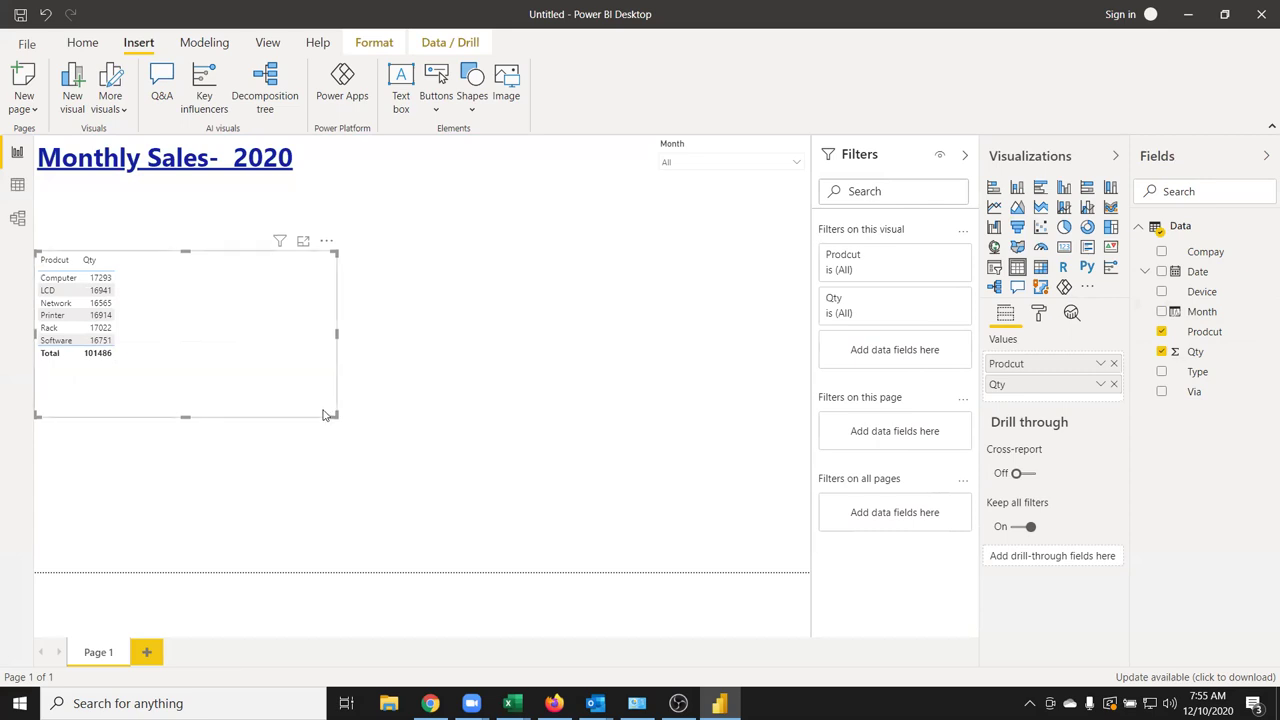
{"action": "key", "text": "Delete"}
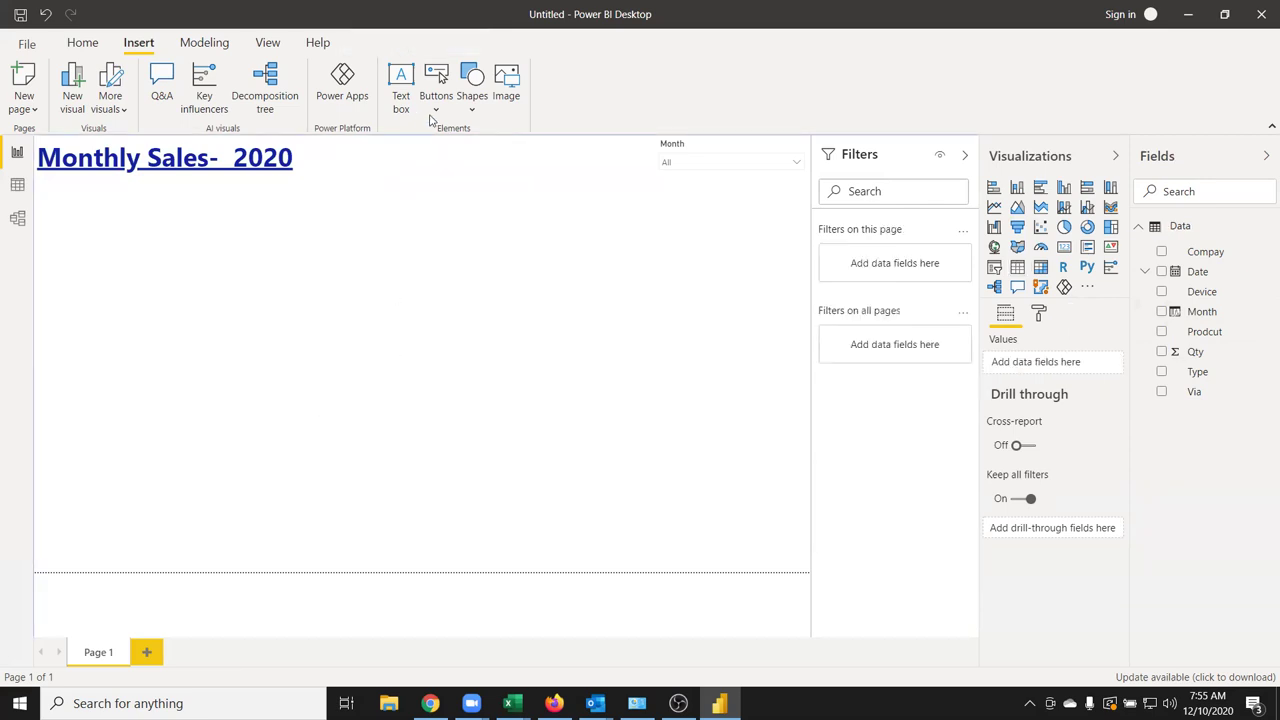
Insert a rectangle, size it as a small square below the title, and turn its background on
{"action": "left_click", "coordinate": [468, 112]}
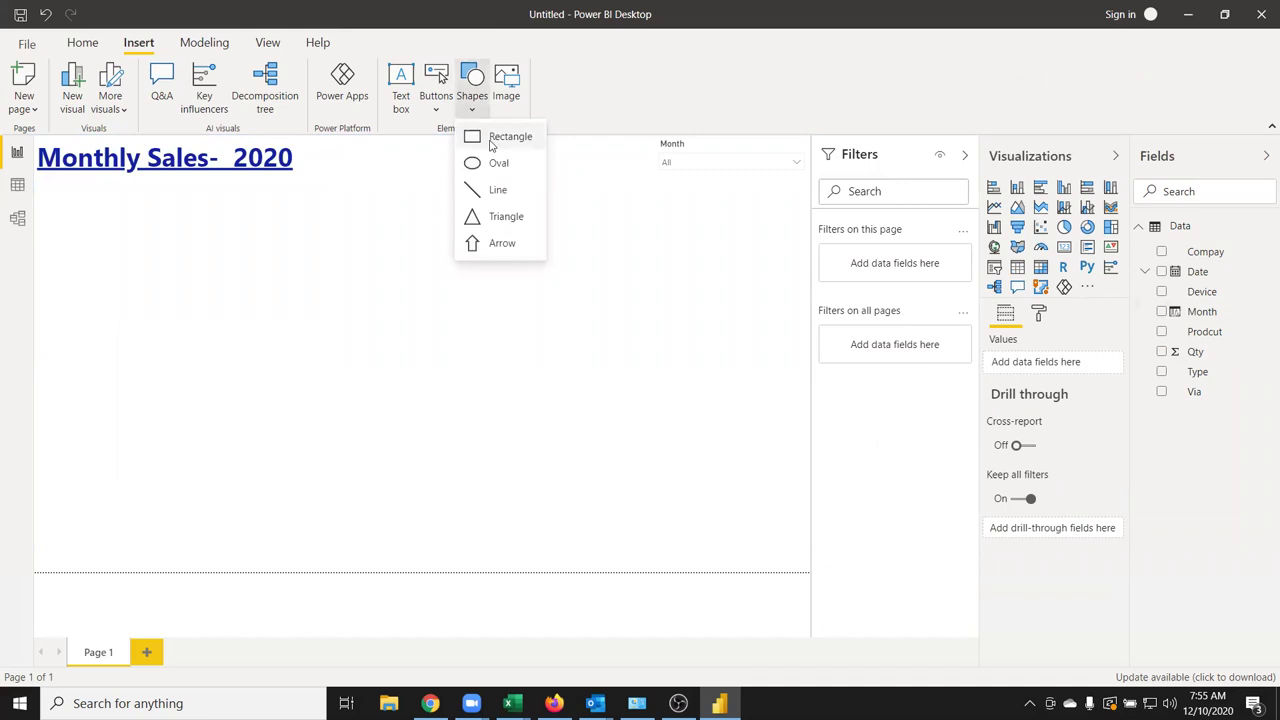
{"action": "left_click", "coordinate": [490, 145]}
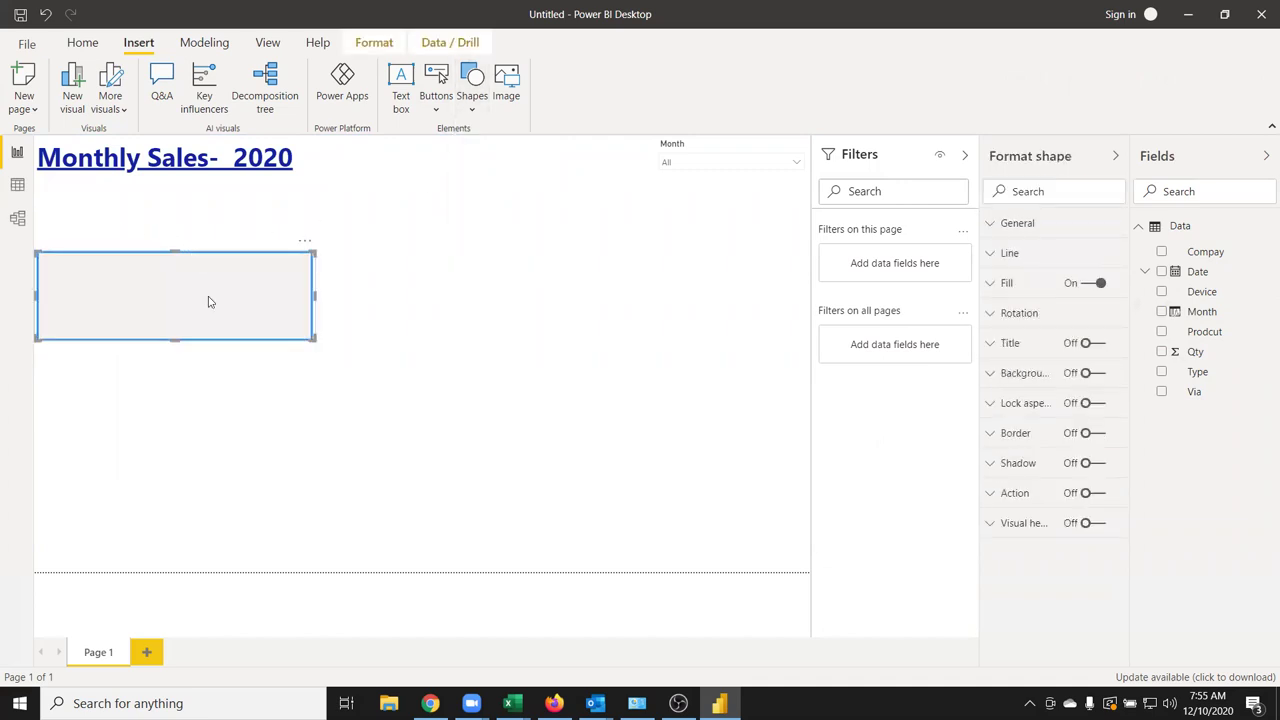
{"action": "mouse_move", "coordinate": [310, 340]}
{"action": "left_mouse_down"}
{"action": "mouse_move", "coordinate": [168, 378]}
{"action": "mouse_move", "coordinate": [150, 322]}
{"action": "mouse_move", "coordinate": [115, 289]}
{"action": "left_mouse_up"}
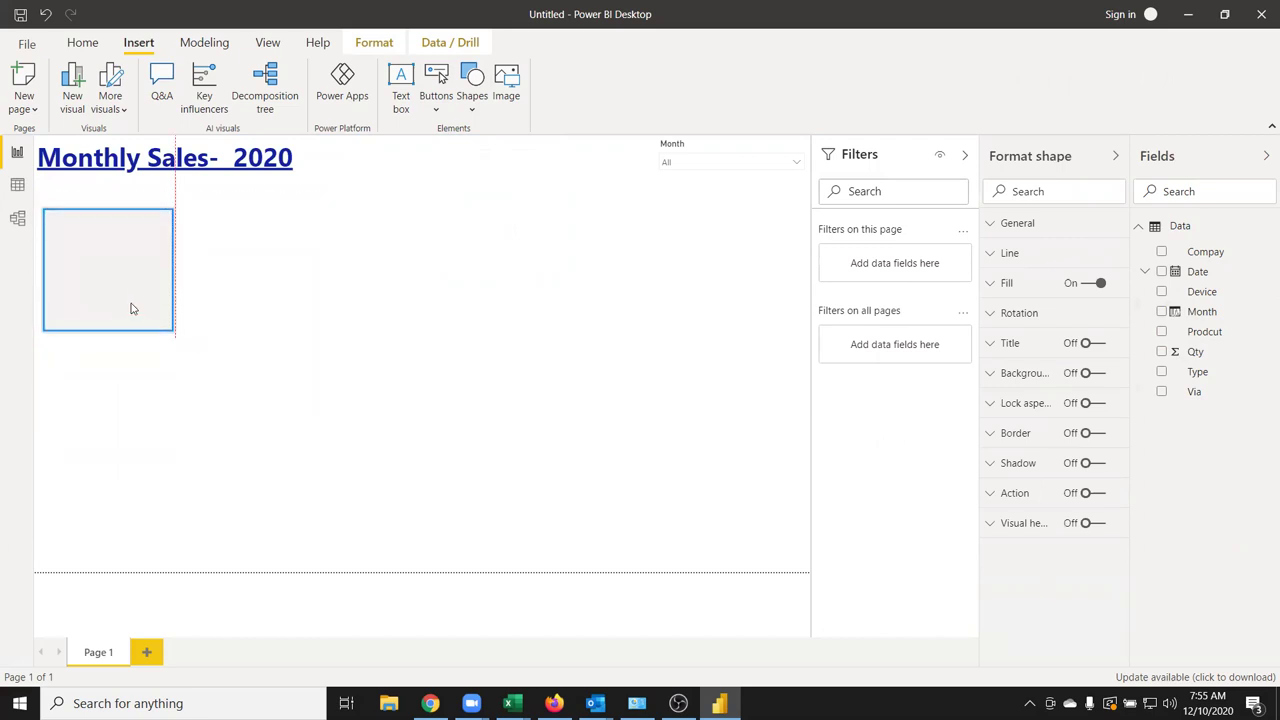
{"action": "mouse_move", "coordinate": [171, 329]}
{"action": "left_mouse_down"}
{"action": "mouse_move", "coordinate": [181, 316]}
{"action": "mouse_move", "coordinate": [134, 302]}
{"action": "left_mouse_up"}
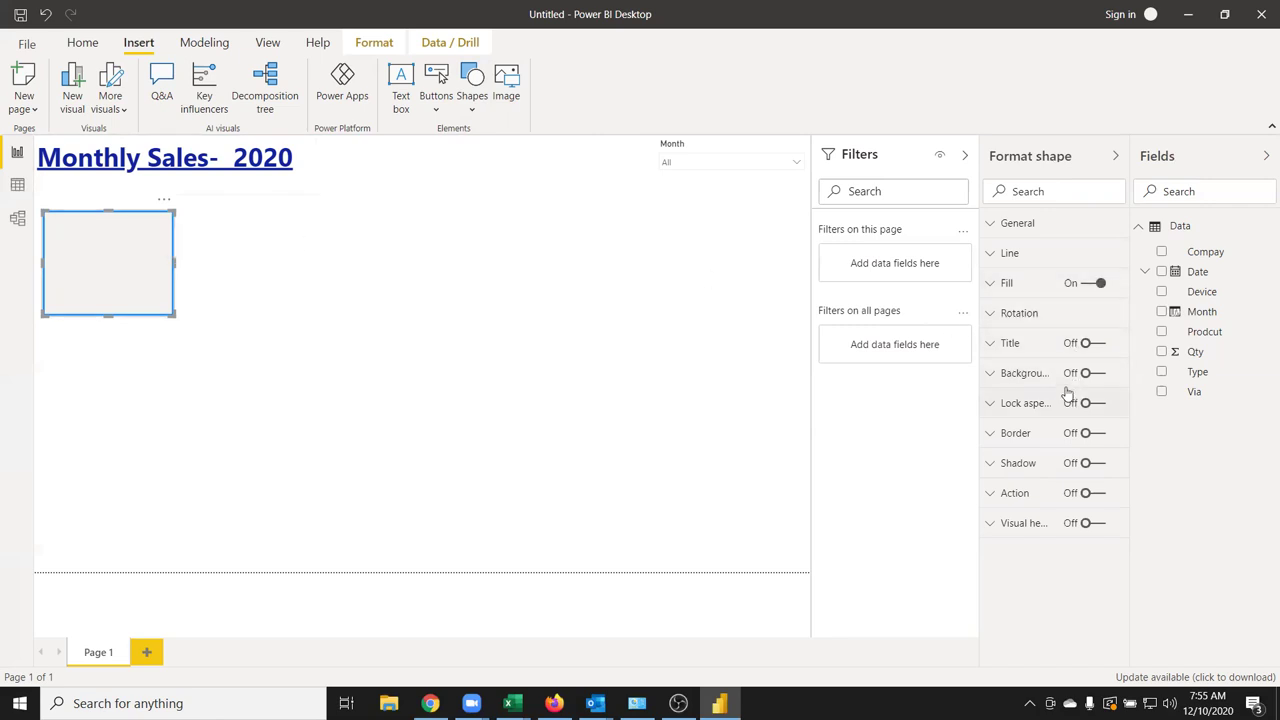
{"action": "left_click", "coordinate": [1100, 373]}
{"action": "left_click", "coordinate": [1040, 380]}
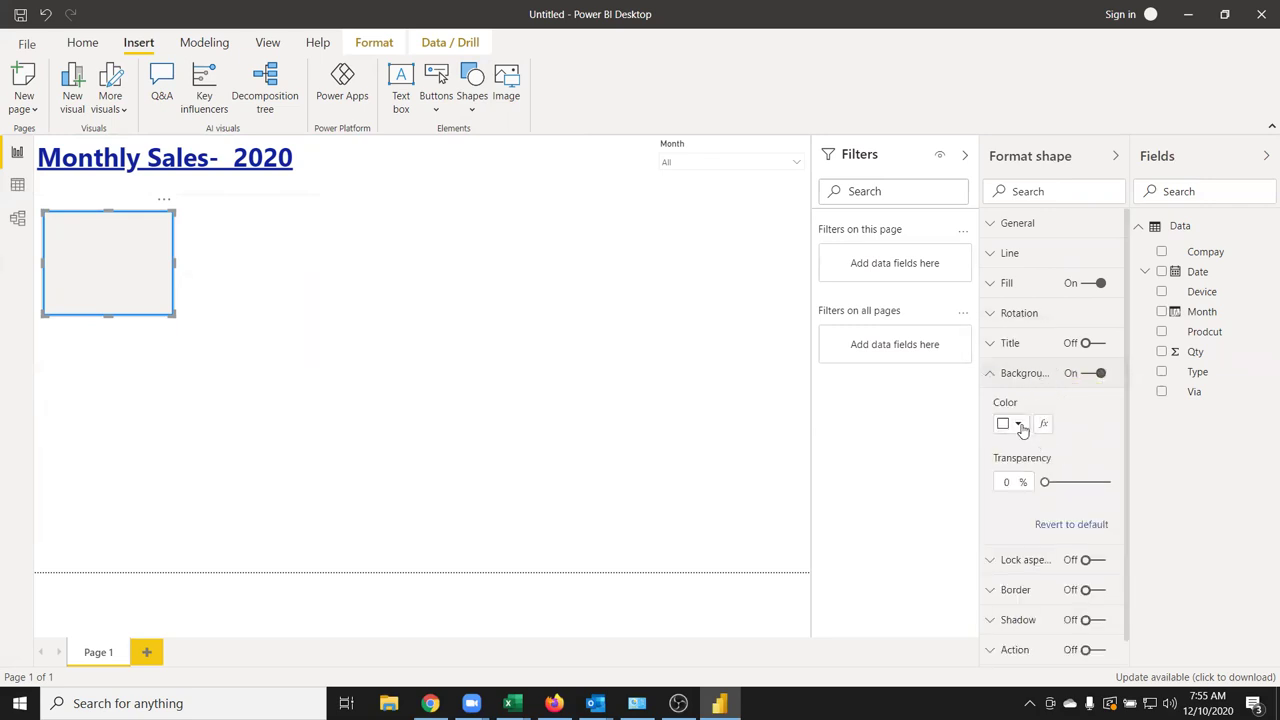
Set the rectangle's background colour to blue
{"action": "left_click", "coordinate": [1019, 425]}
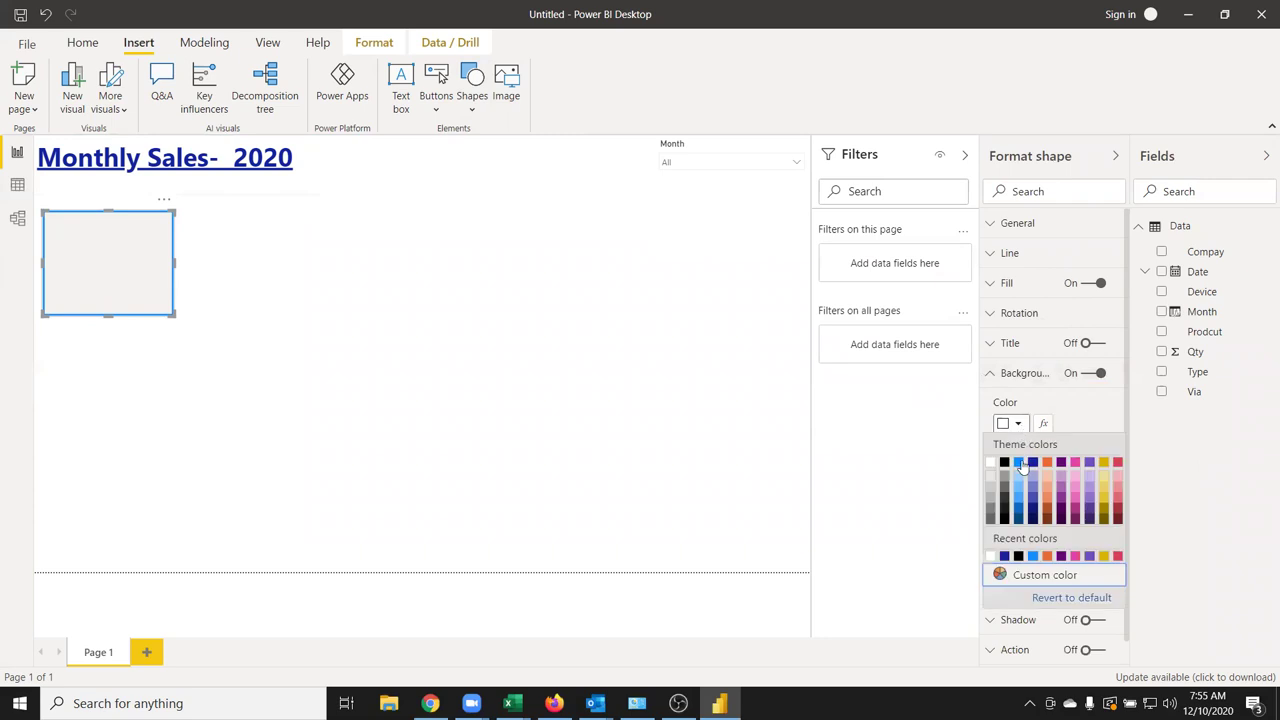
{"action": "left_click", "coordinate": [1019, 462]}
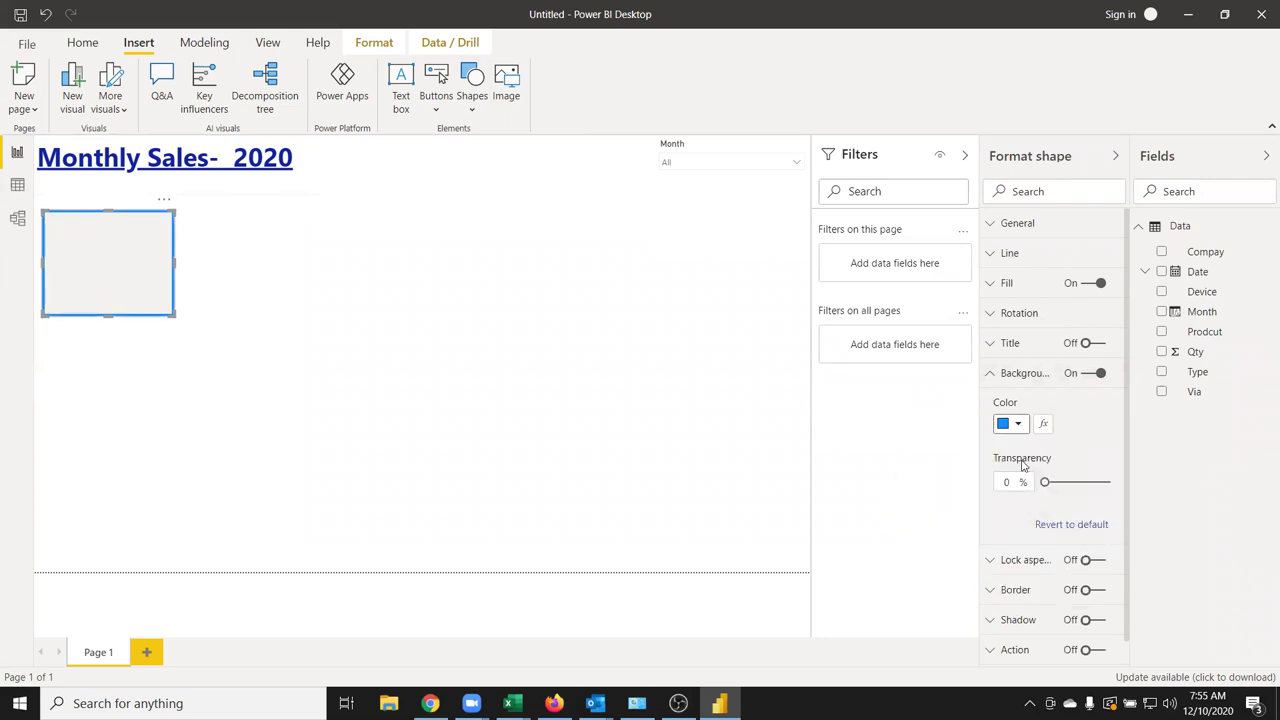
{"action": "left_click", "coordinate": [213, 345]}
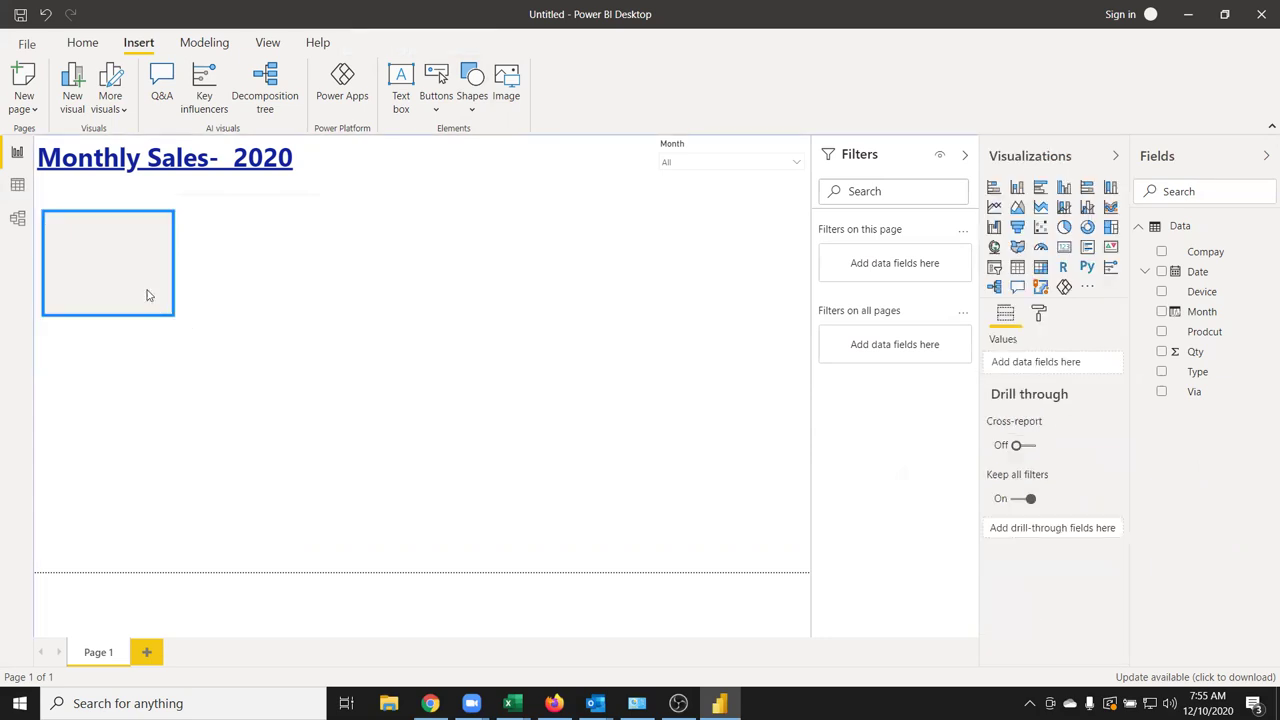
{"action": "left_click", "coordinate": [152, 296]}
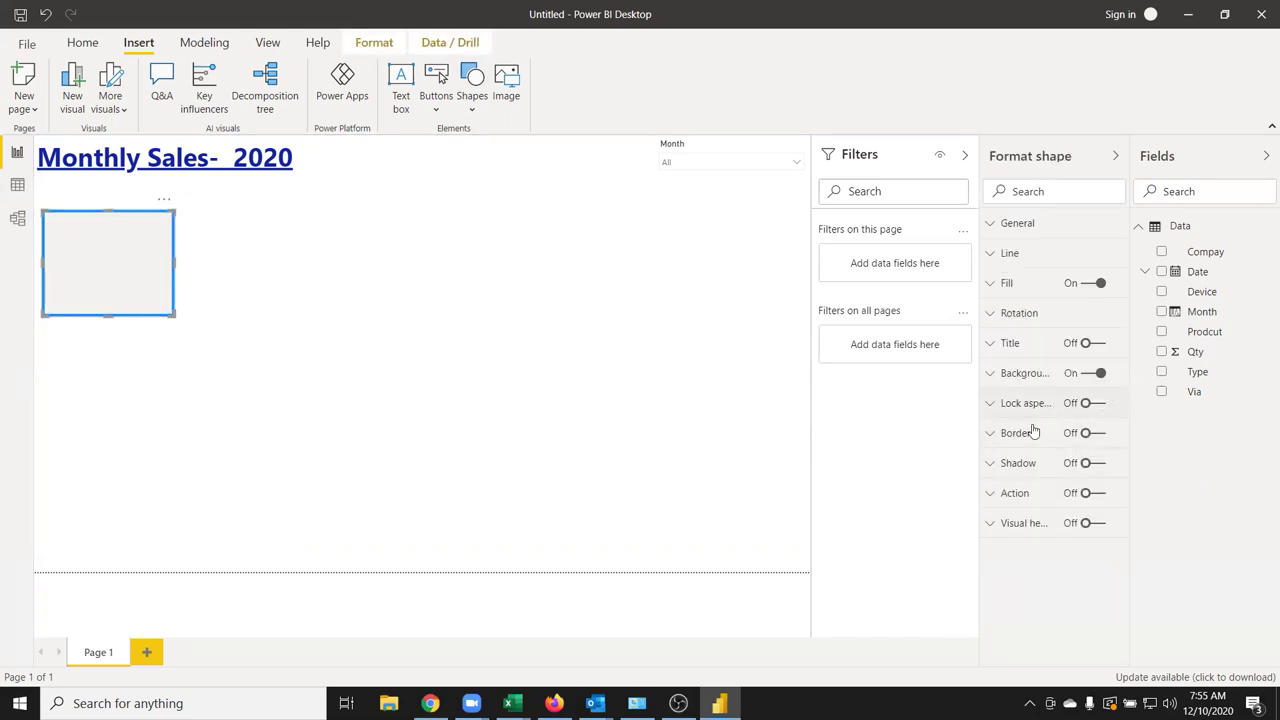
Fill the rectangle with the same bright blue, then deselect it to check the look
{"action": "left_click", "coordinate": [1016, 236]}
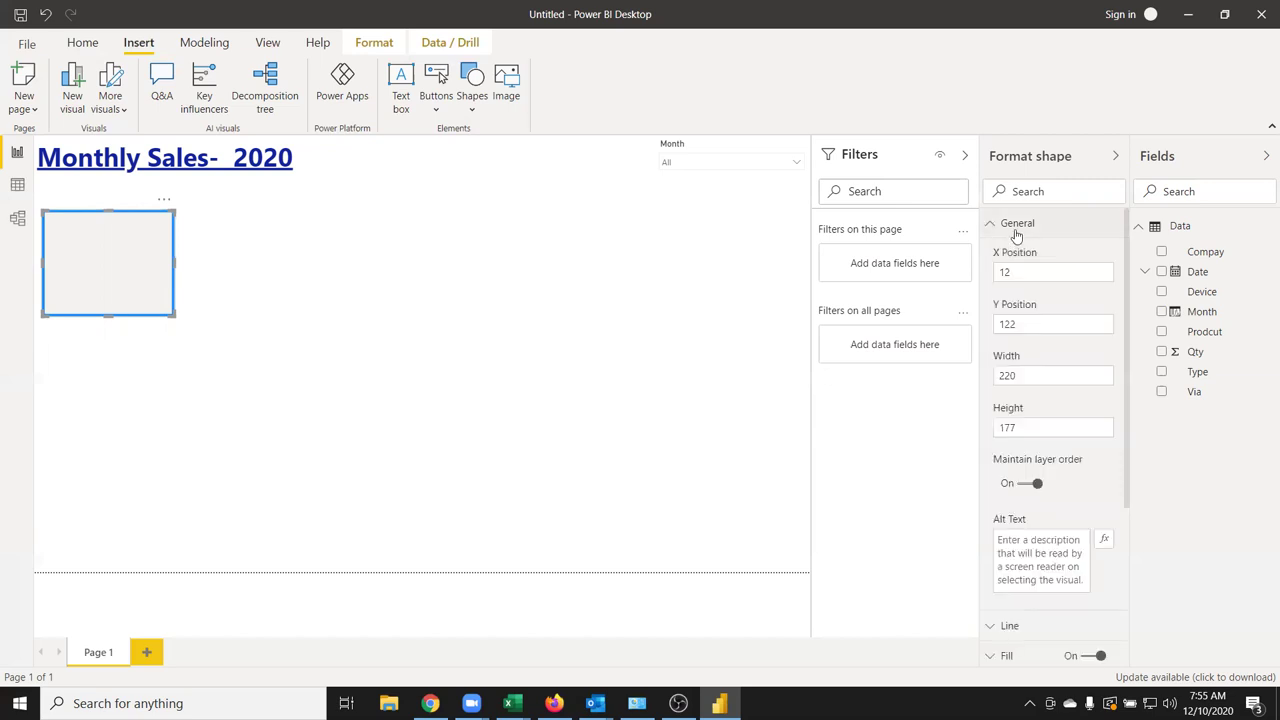
{"action": "left_click", "coordinate": [1016, 228]}
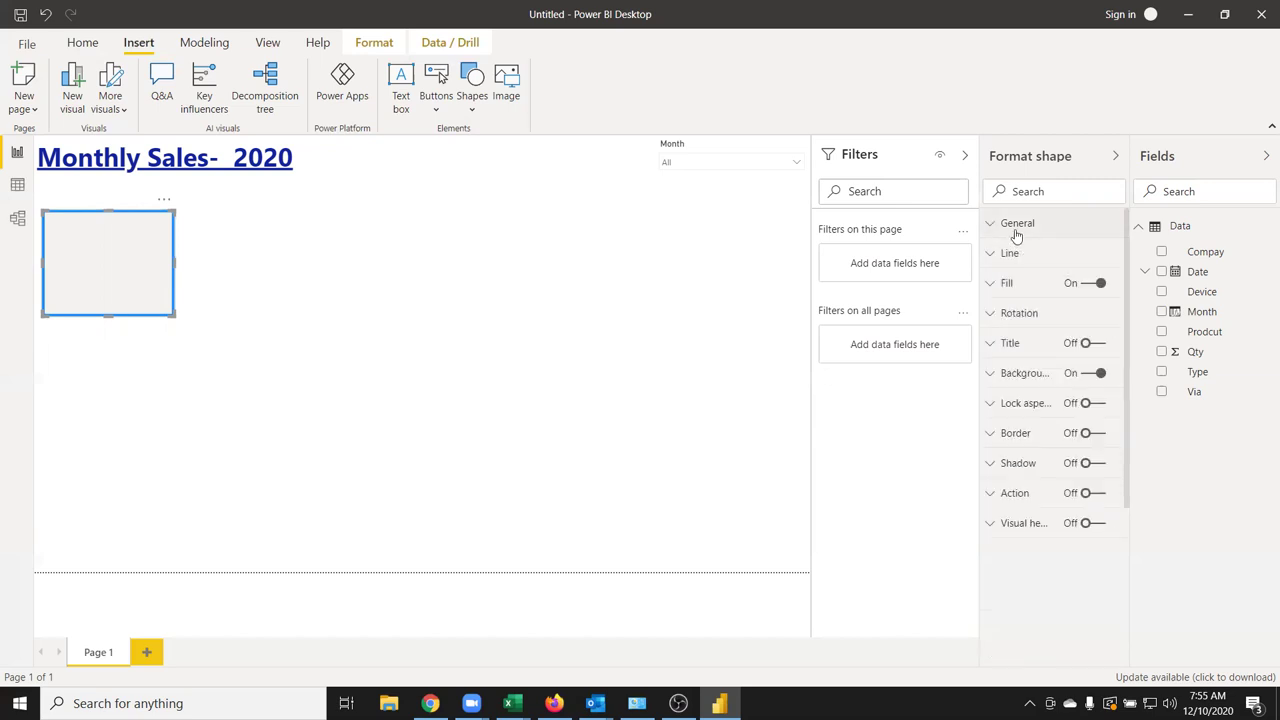
{"action": "left_click", "coordinate": [1024, 285]}
{"action": "left_click", "coordinate": [1018, 334]}
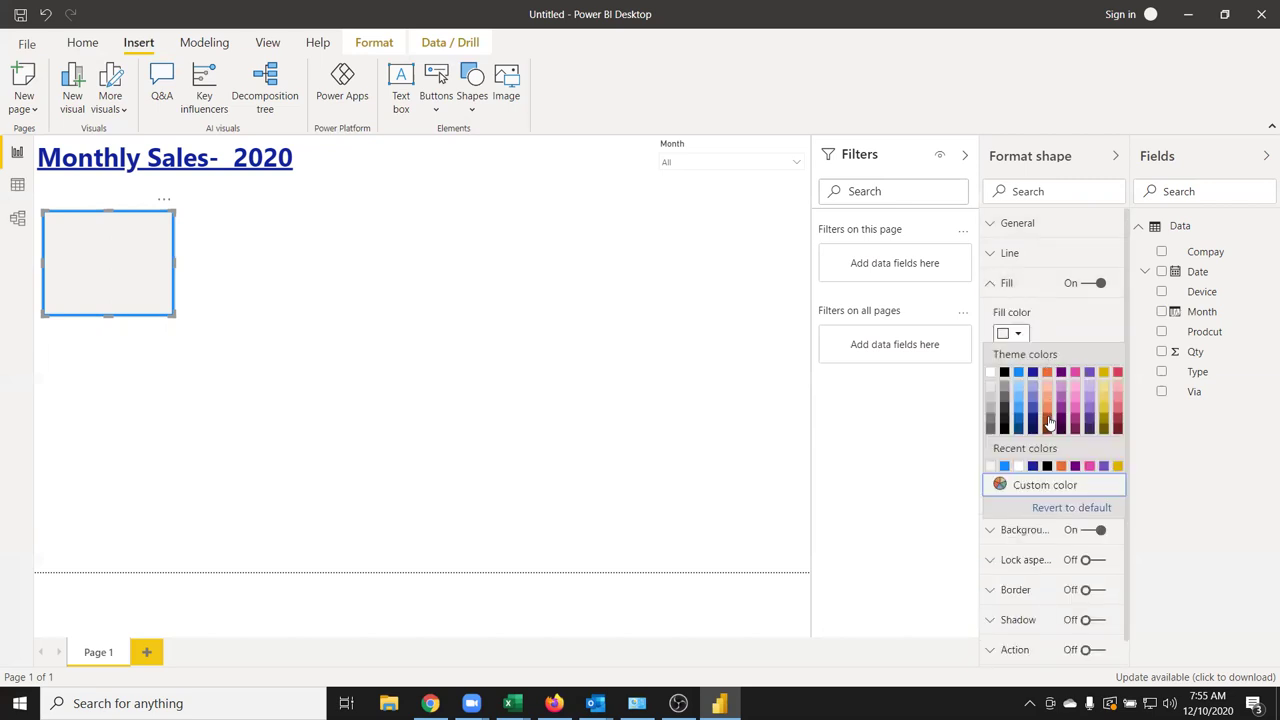
{"action": "left_click", "coordinate": [1020, 375]}
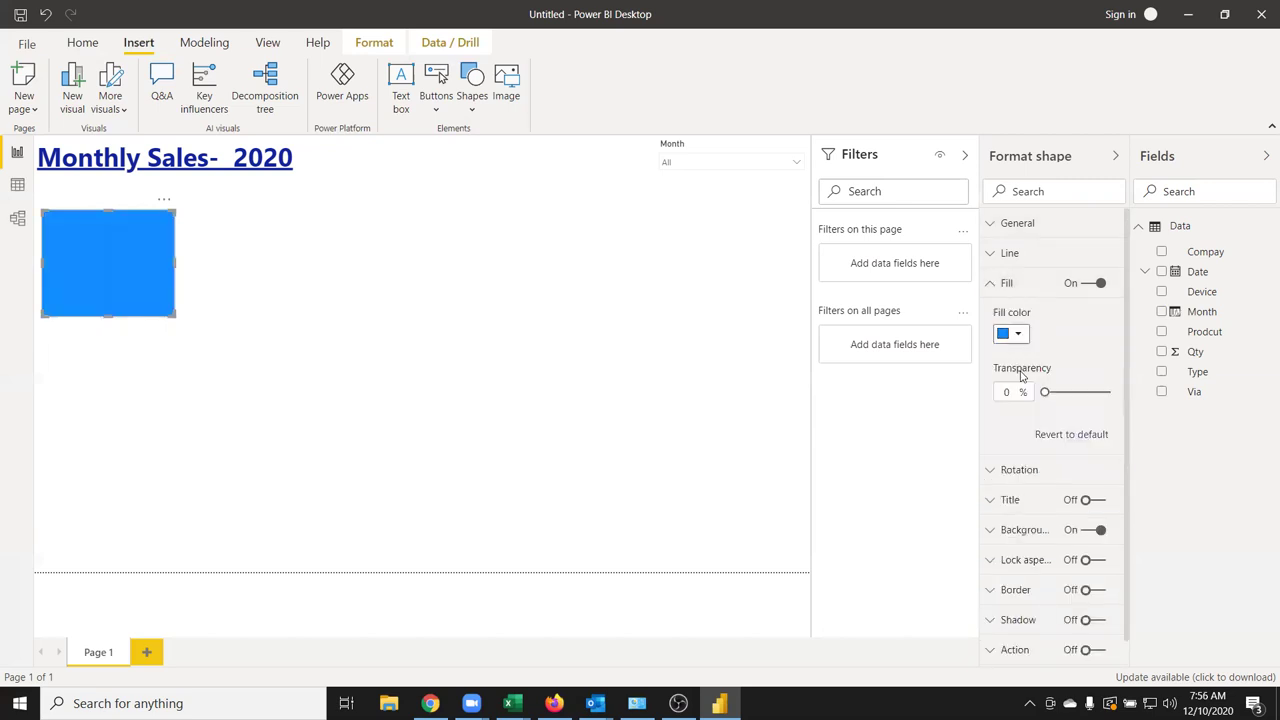
{"action": "left_click", "coordinate": [501, 396]}
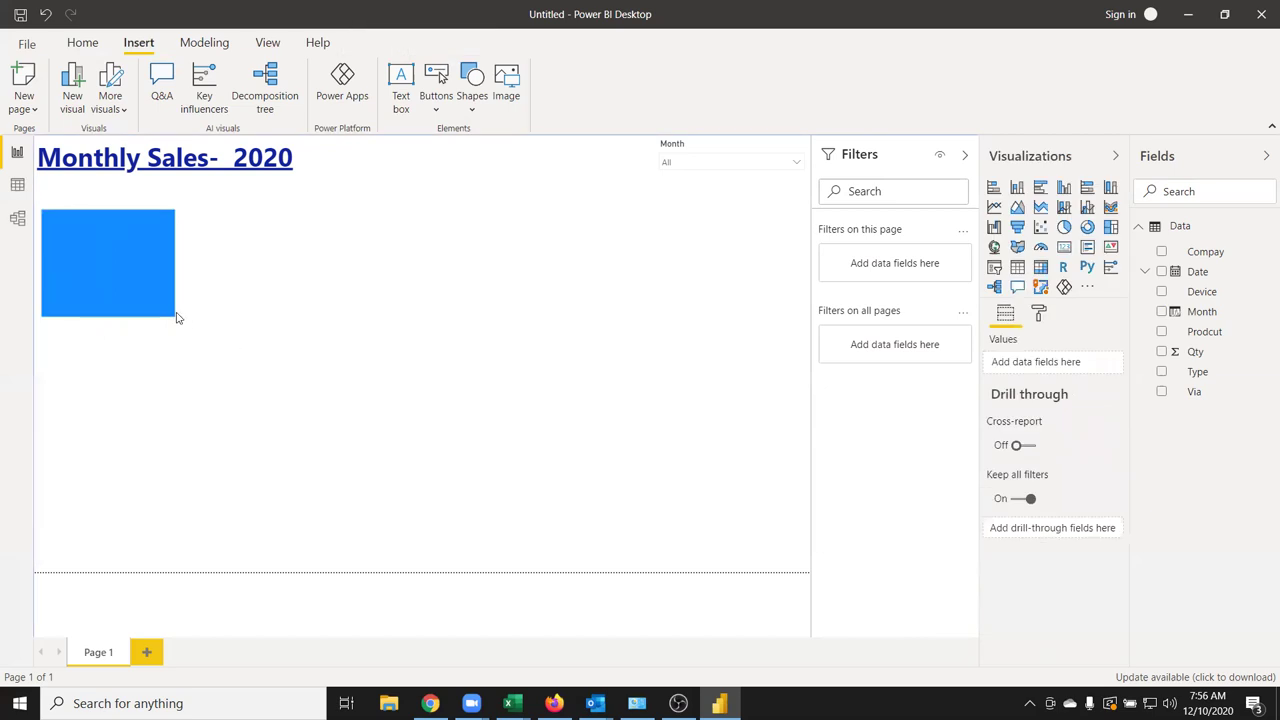
{"action": "mouse_move", "coordinate": [174, 317]}
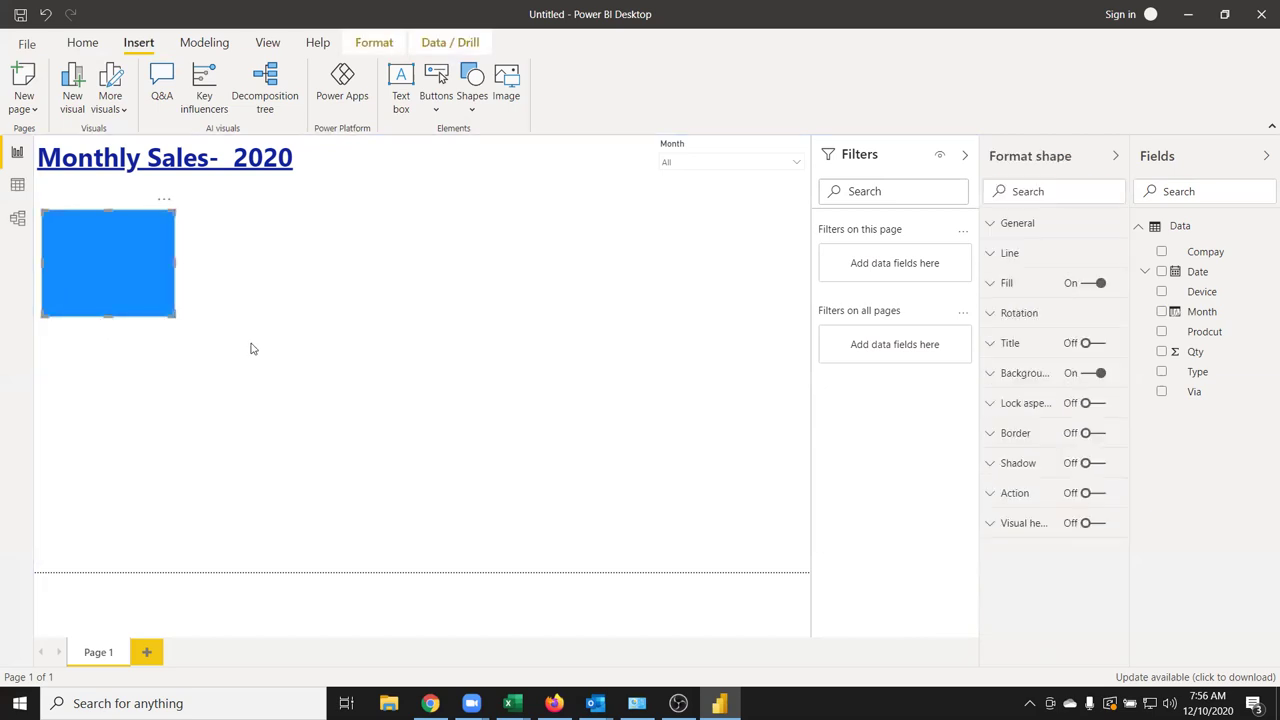
Glance at the Excel dashboard, then return to Power BI's Data view showing the 2,010 rows
{"action": "key", "text": "alt+Tab"}
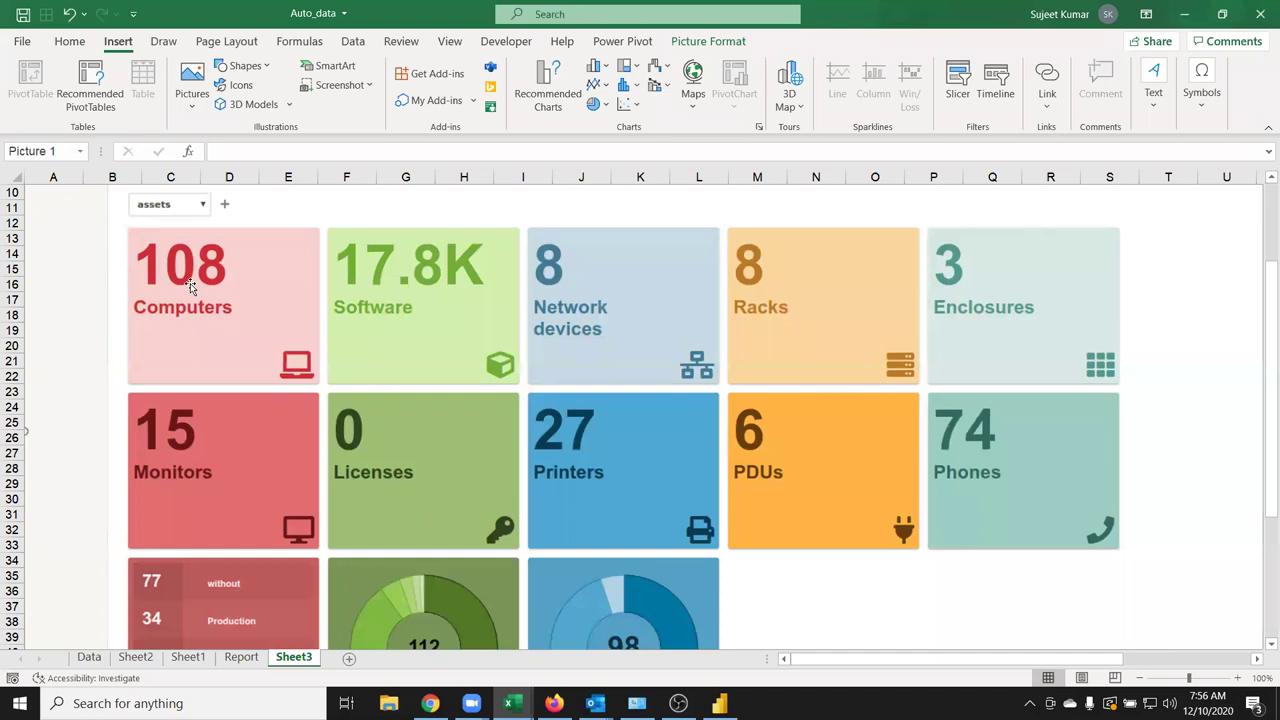
{"action": "key", "text": "alt+Tab"}
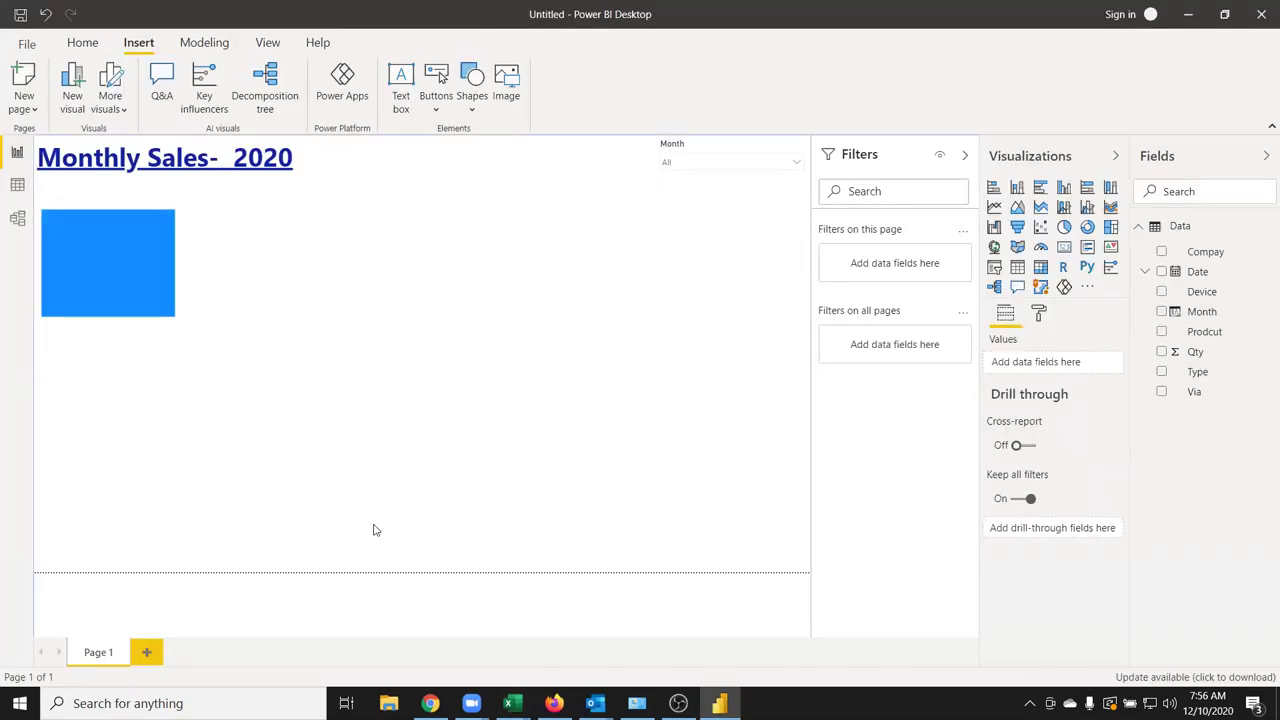
{"action": "left_click", "coordinate": [17, 184]}
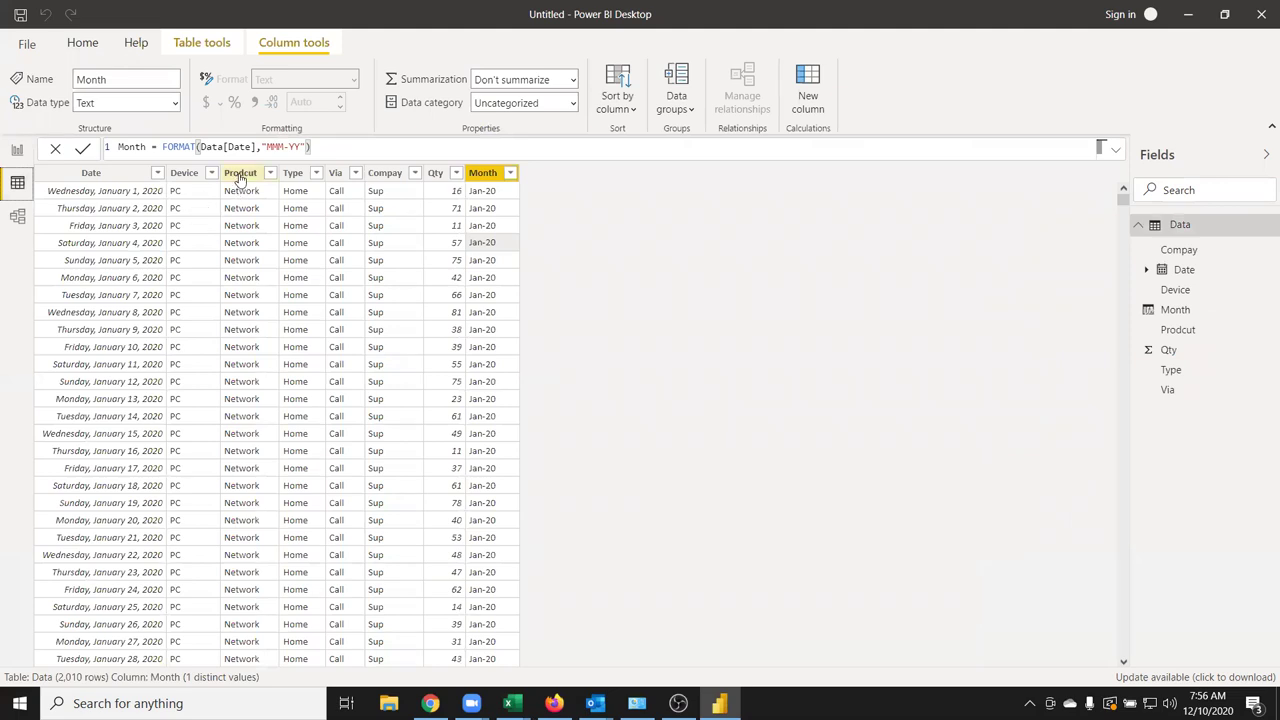
Inspect the Prodcut column's distinct values in Data view, then bring Excel's asset dashboard forward
{"action": "left_click", "coordinate": [240, 174]}
{"action": "left_click", "coordinate": [270, 173]}
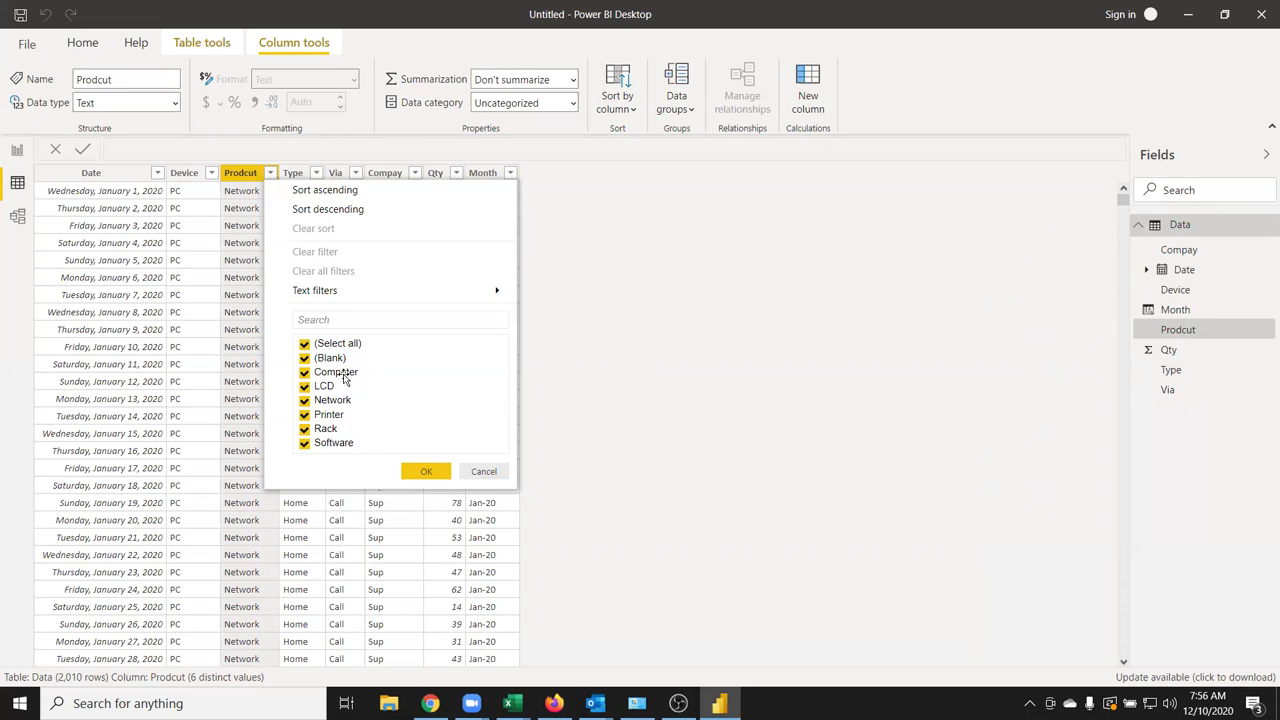
{"action": "key", "text": "alt+Tab"}
{"action": "key", "text": "alt+Tab"}
{"action": "left_click", "coordinate": [572, 332]}
Switch from Excel back to the Monthly Sales- 2020 report canvas in Power BI
{"action": "key", "text": "alt+Tab"}
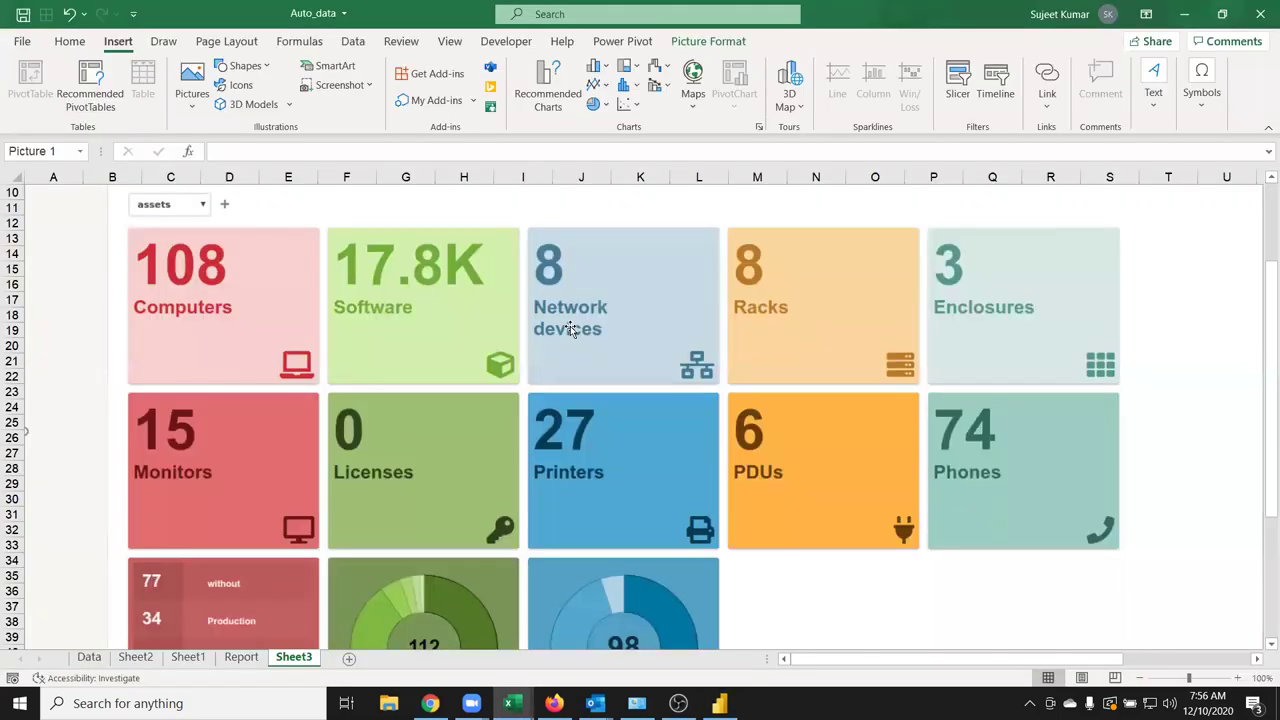
{"action": "key", "text": "alt+Tab"}
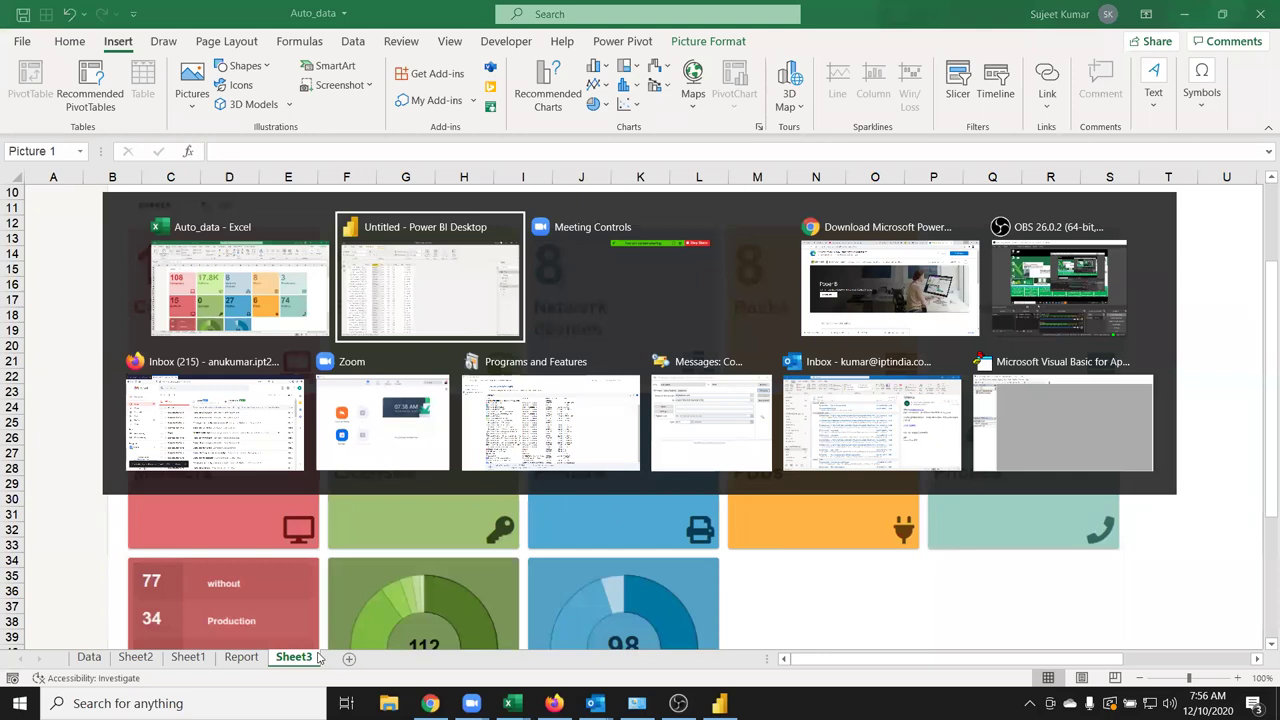
{"action": "key", "text": "alt+Tab"}
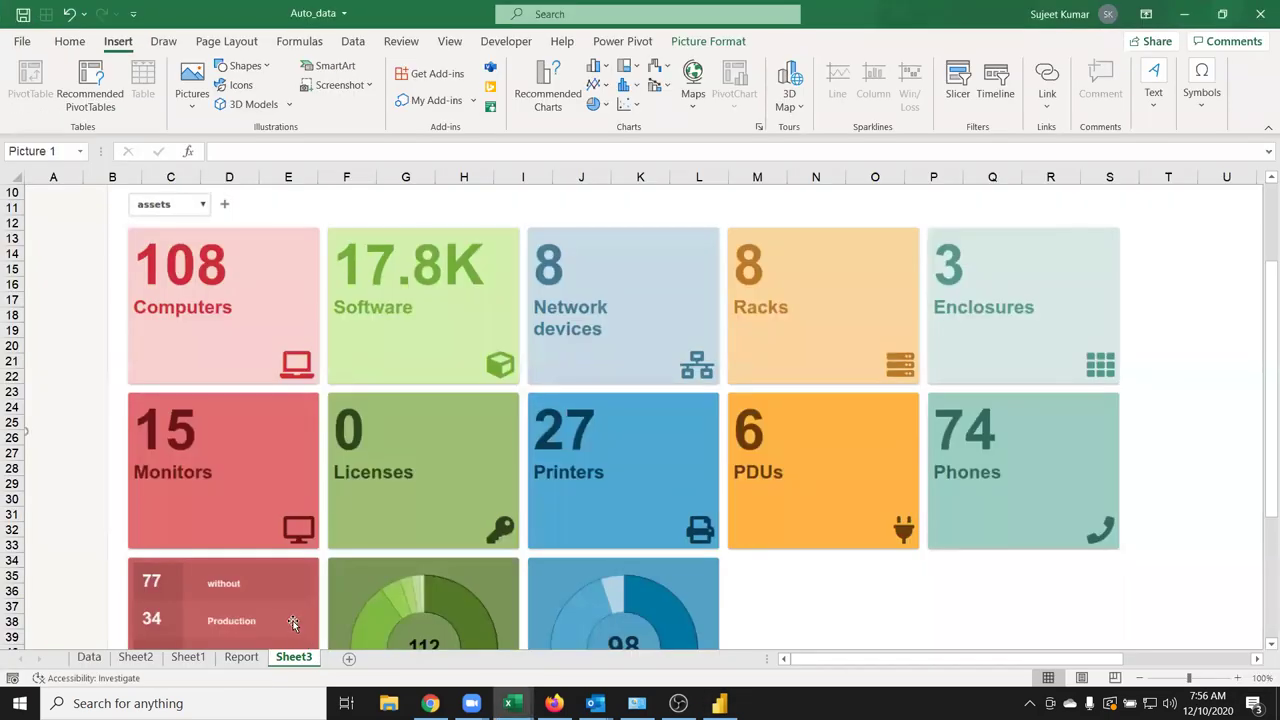
{"action": "key", "text": "alt+Tab"}
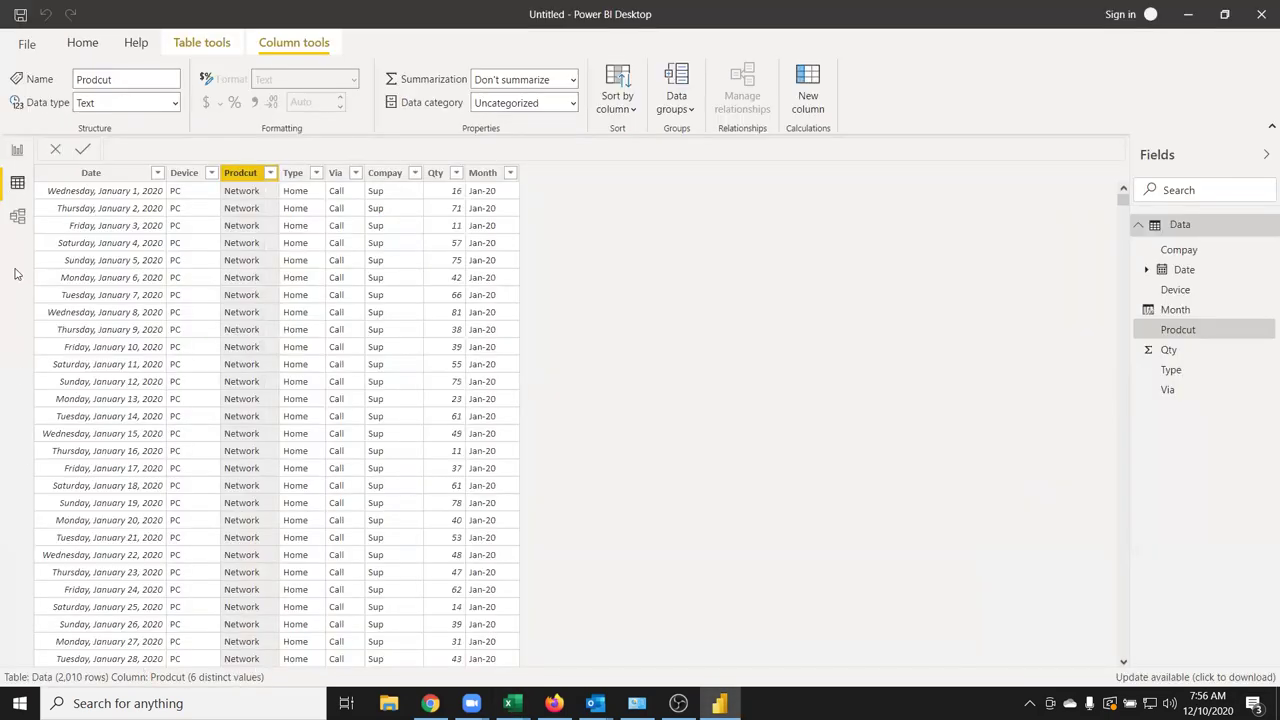
{"action": "left_click", "coordinate": [17, 152]}
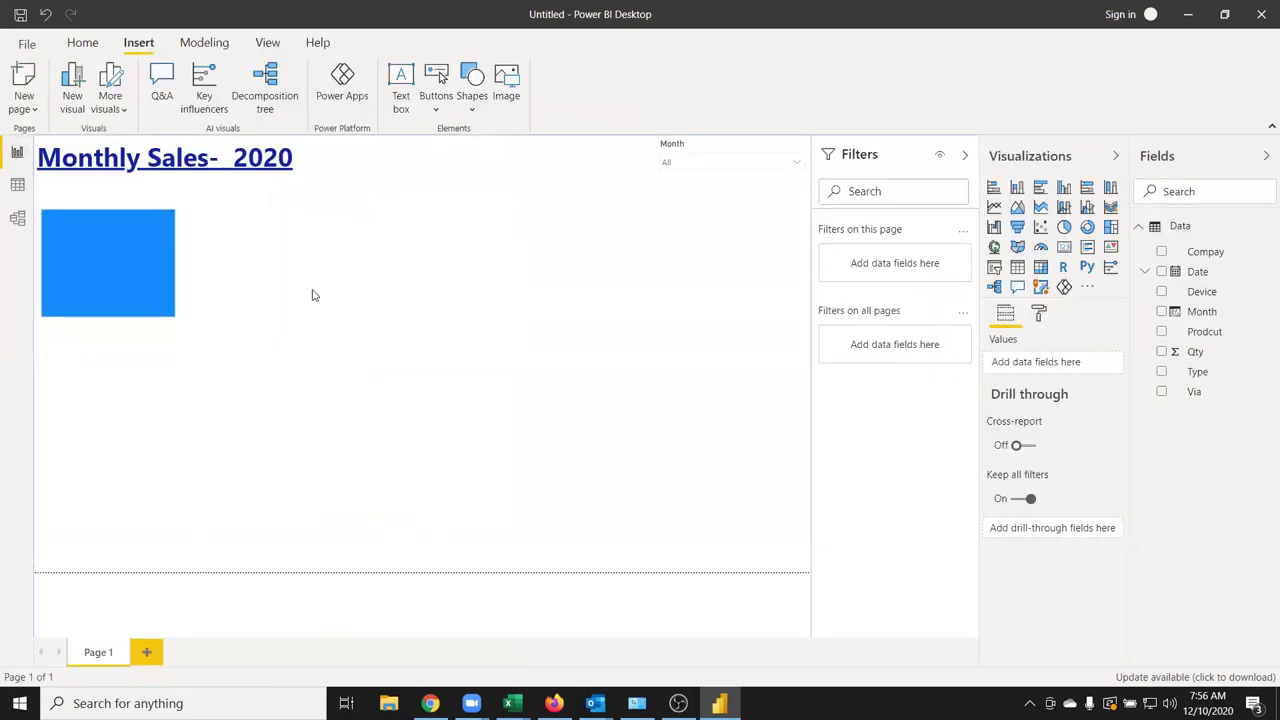
{"action": "left_click", "coordinate": [106, 270]}
{"action": "left_click", "coordinate": [459, 279]}
{"action": "left_click", "coordinate": [83, 43]}
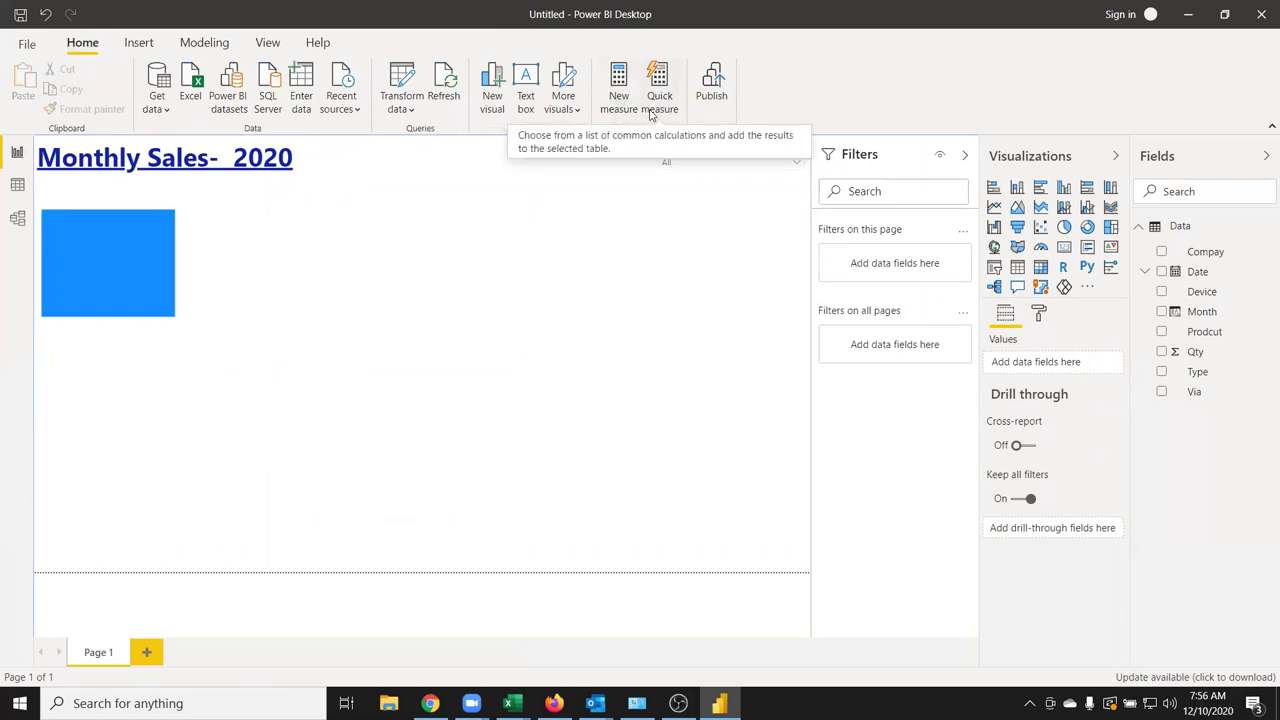
Create a new measure and begin its formula as Computer = SUMX(FILTER(Data
{"action": "left_click", "coordinate": [620, 113]}
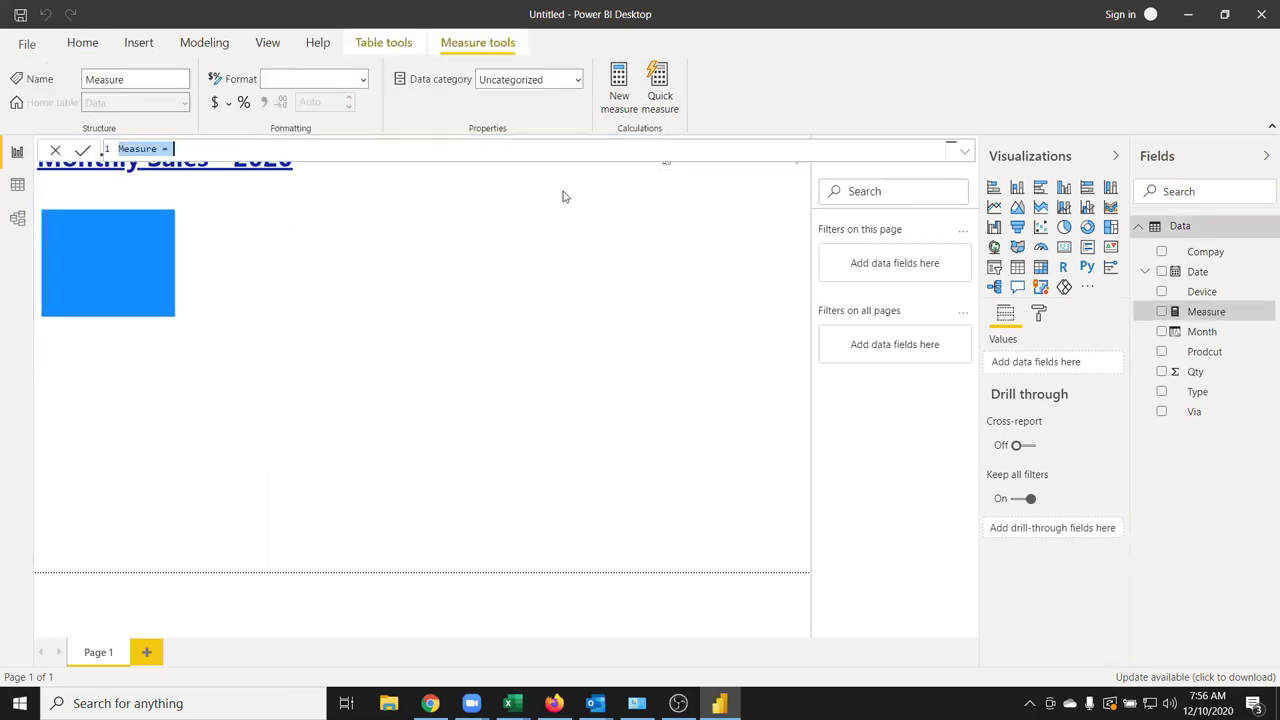
{"action": "double_click", "coordinate": [141, 148]}
{"action": "type", "text": "Computer"}
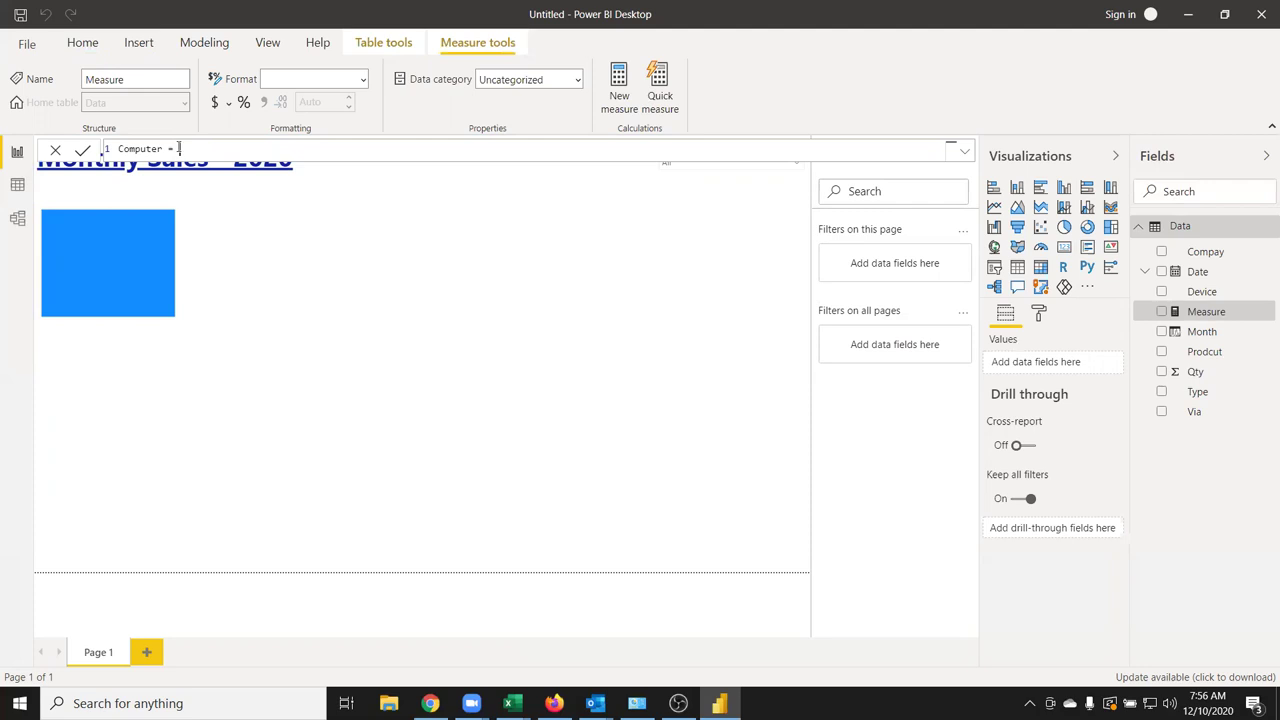
{"action": "type", "text": "sum"}
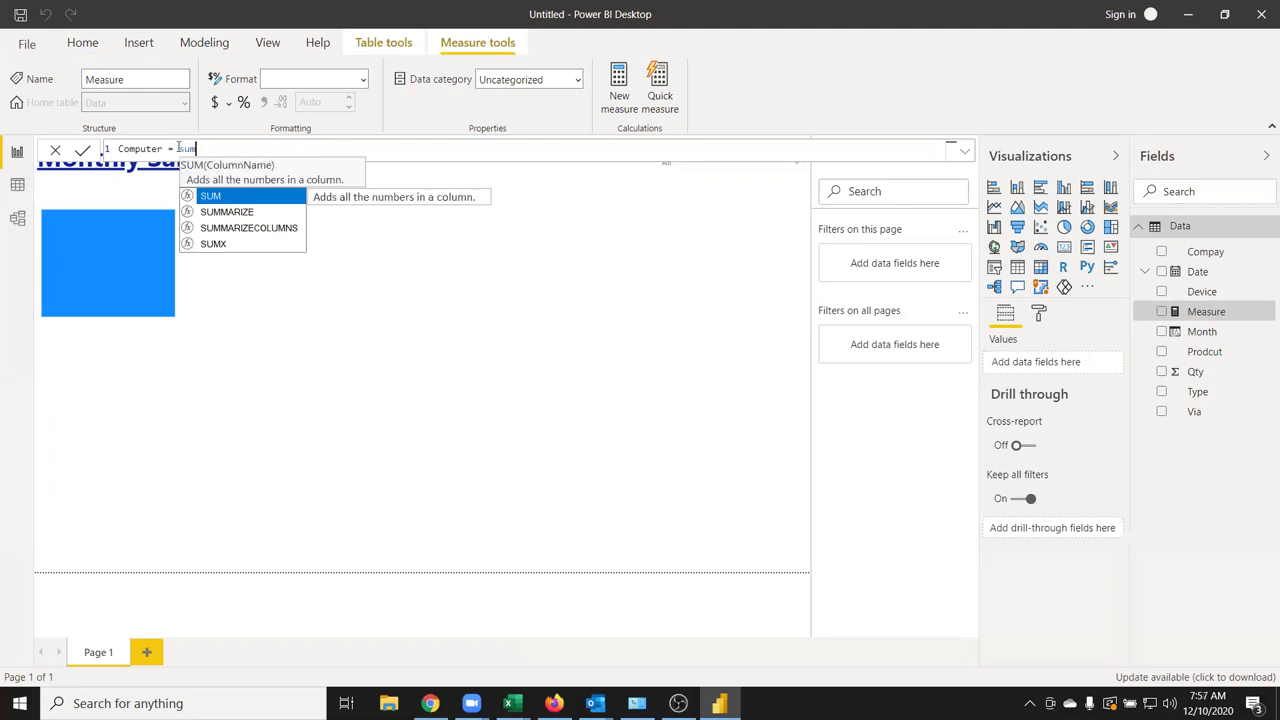
{"action": "type", "text": "x"}
{"action": "key", "text": "Tab"}
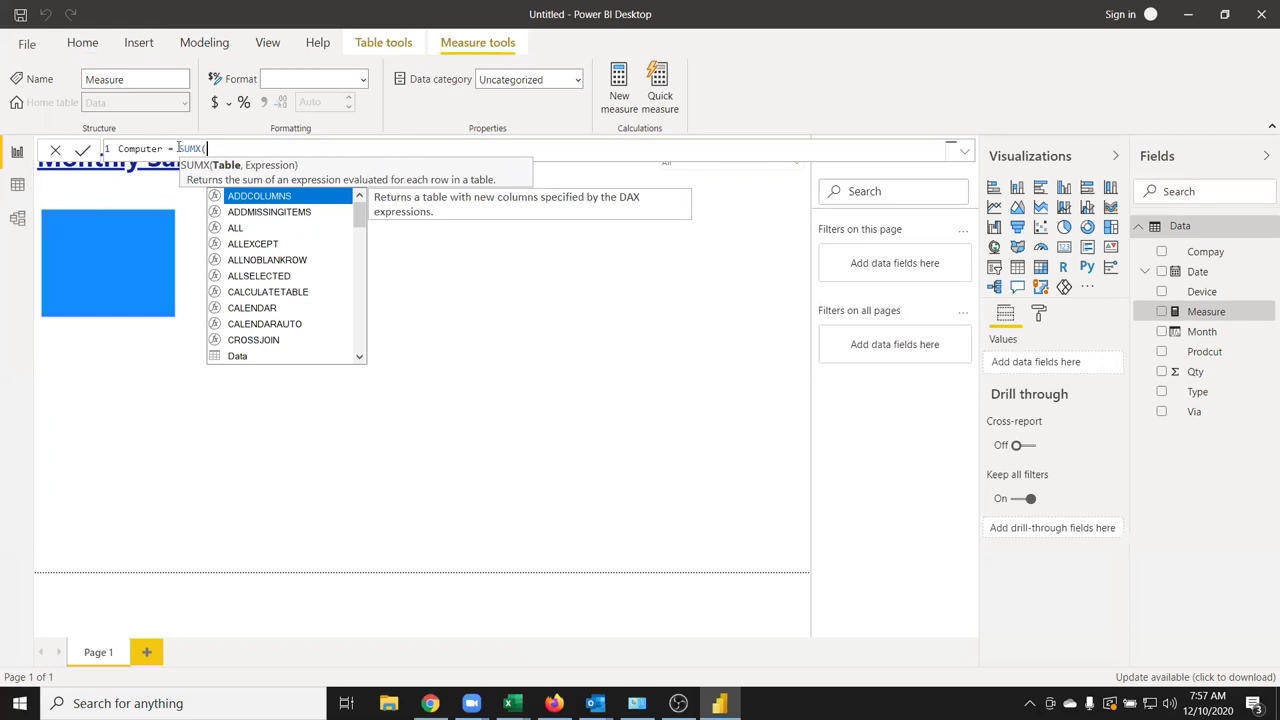
{"action": "type", "text": "FI"}
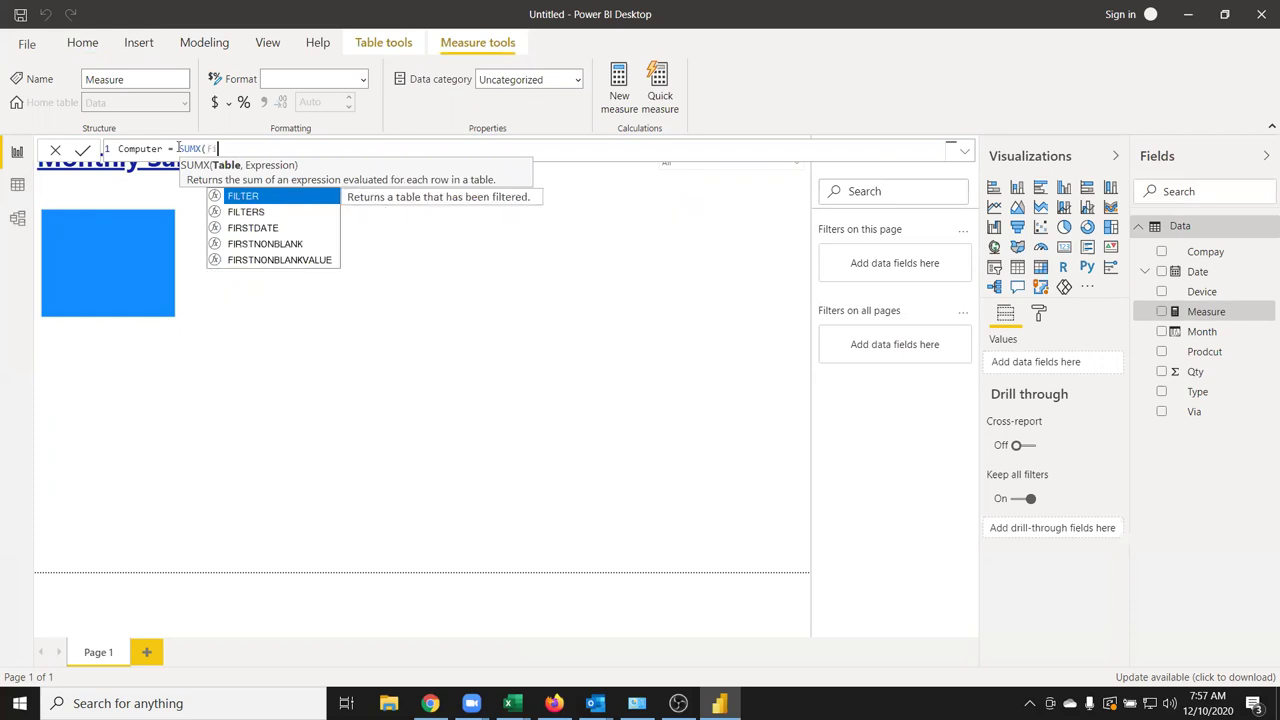
{"action": "type", "text": "l"}
{"action": "key", "text": "Tab"}
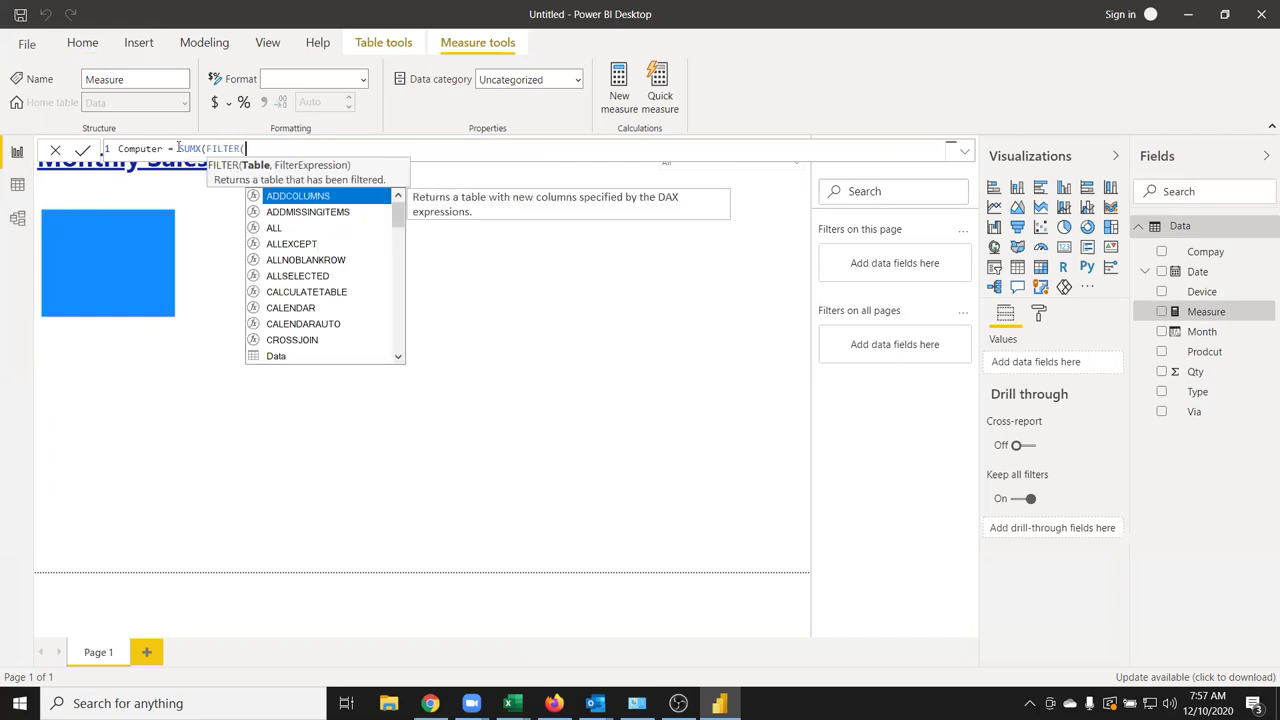
{"action": "key", "text": "Down"}
{"action": "key", "text": "Down"}
{"action": "key", "text": "Down"}
{"action": "key", "text": "Down"}
{"action": "key", "text": "Down"}
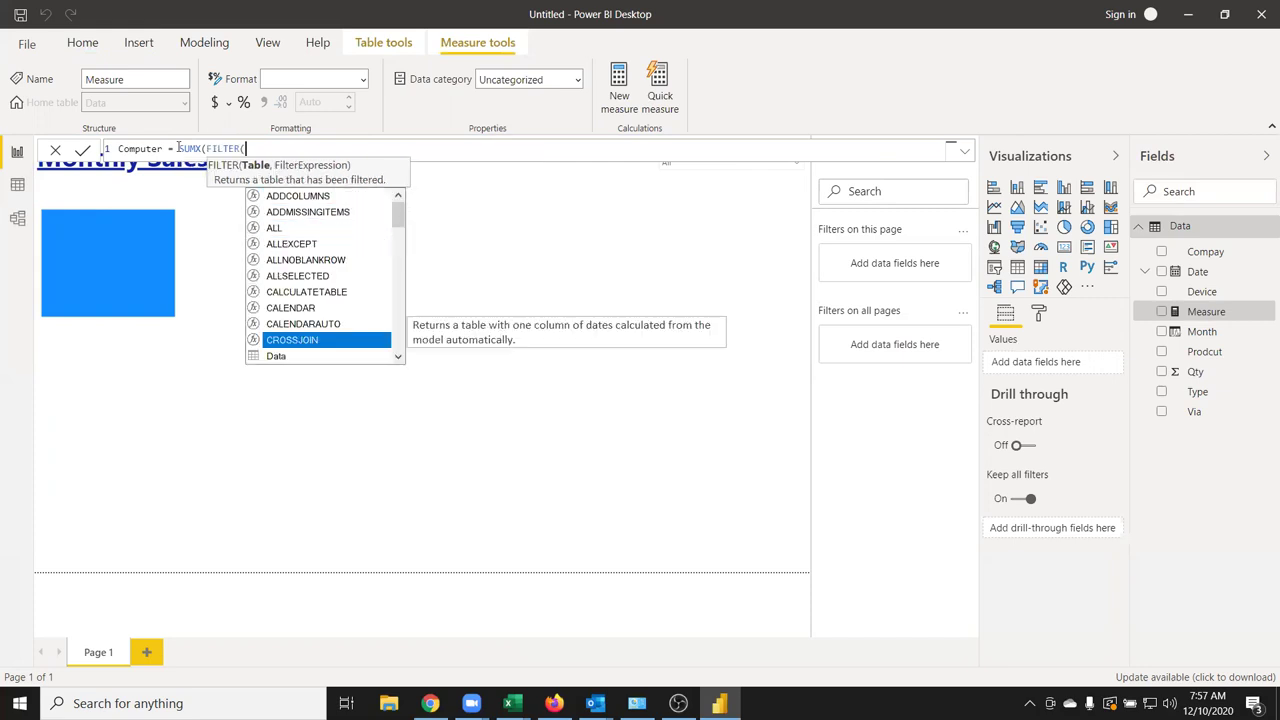
{"action": "key", "text": "Down"}
{"action": "key", "text": "Down"}
{"action": "key", "text": "Tab"}
Finish the formula with Data[Prodcut]="Computer" and Data[Qty], then commit the measure
{"action": "type", "text": ","}
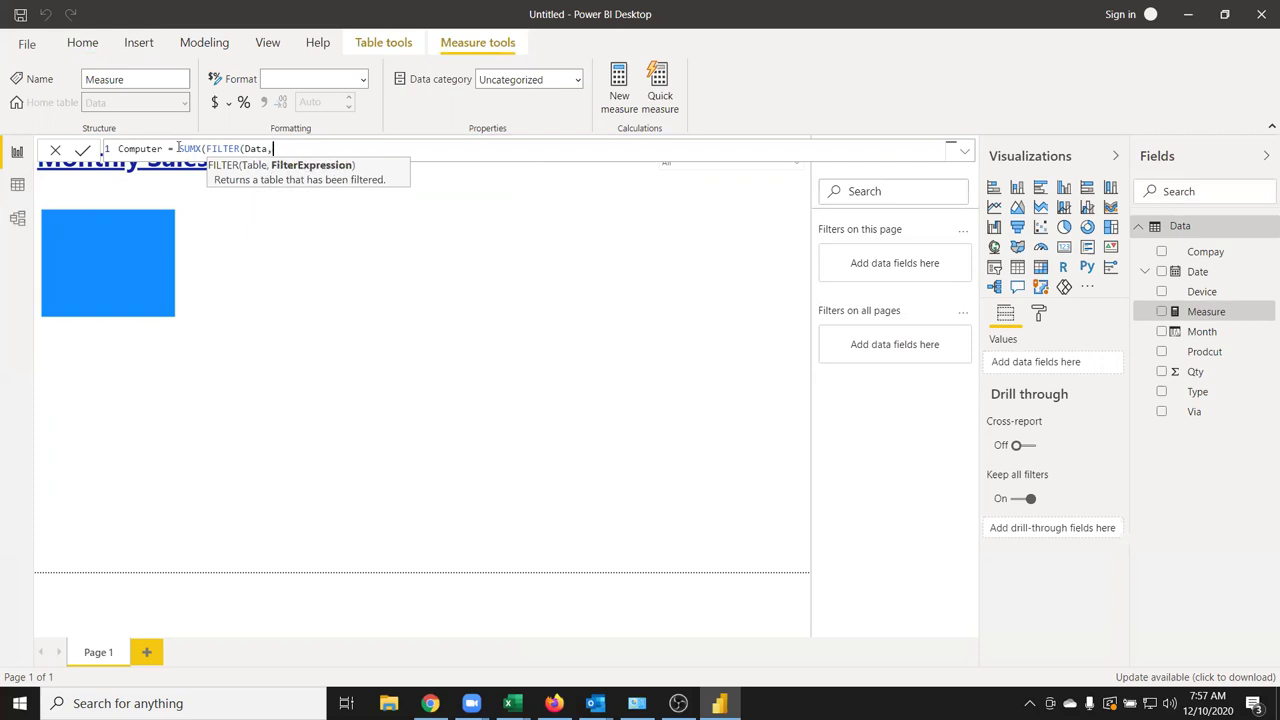
{"action": "type", "text": "d"}
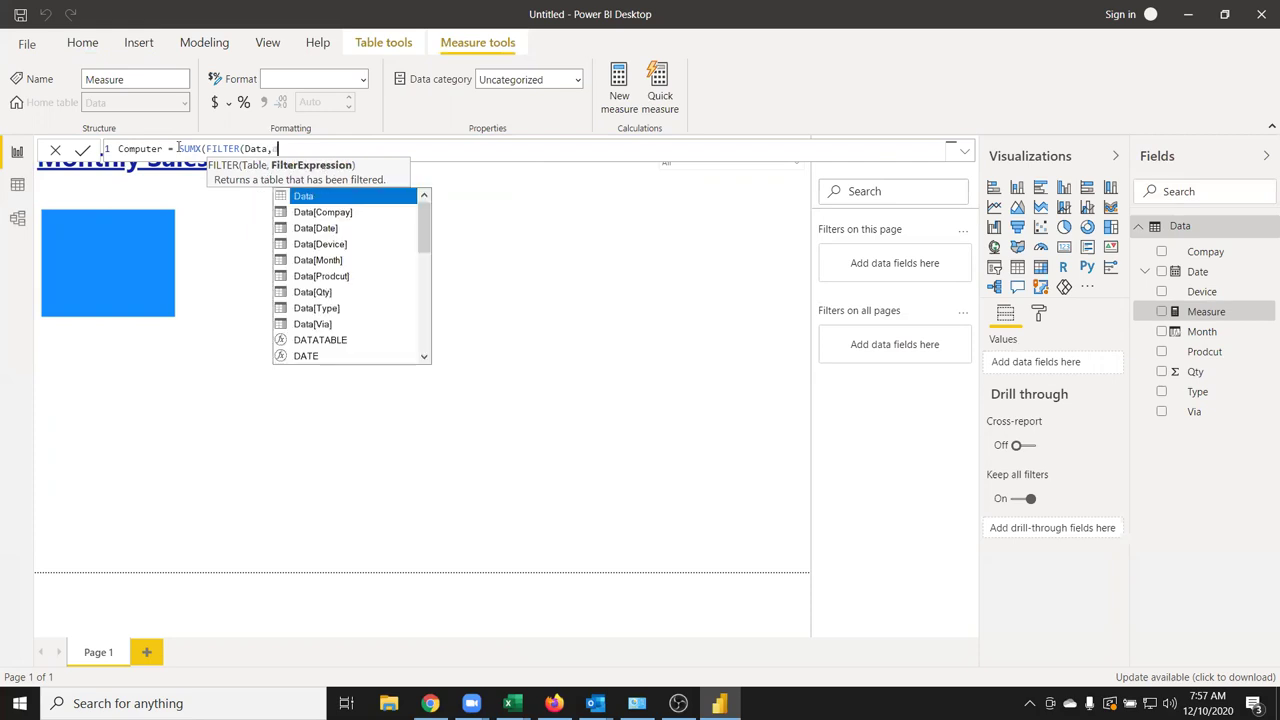
{"action": "type", "text": "at"}
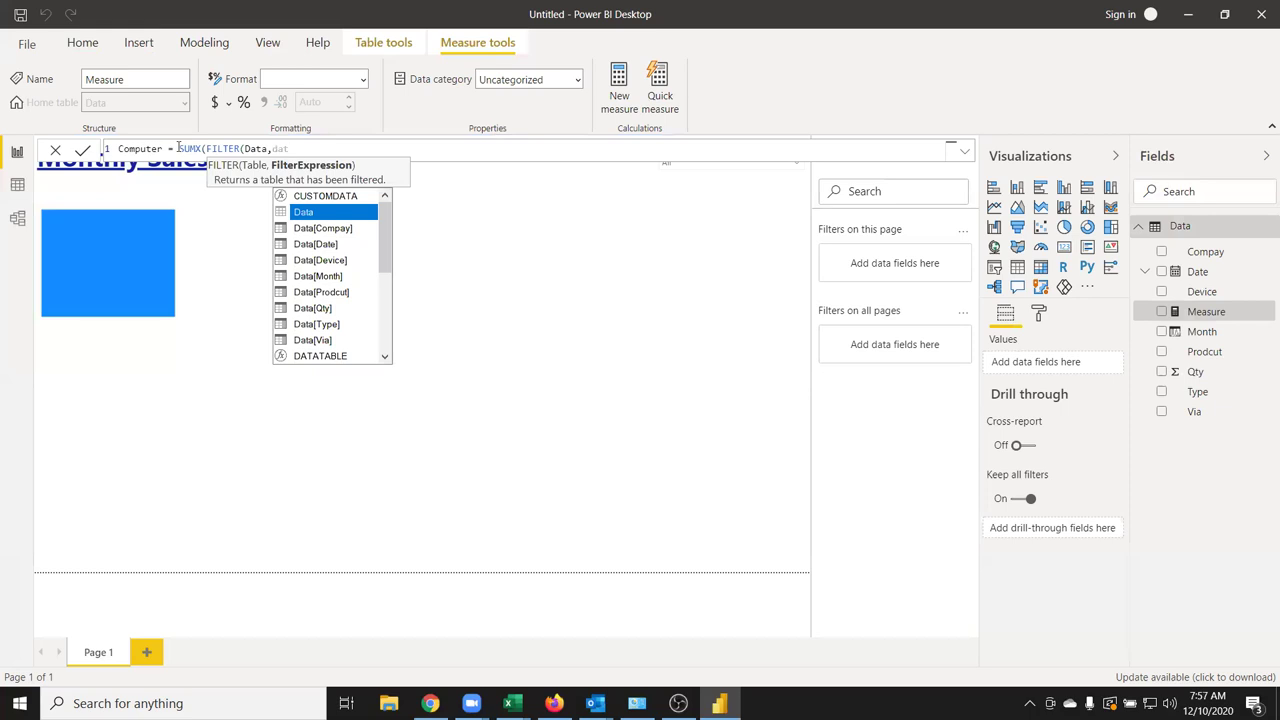
{"action": "key", "text": "Down"}
{"action": "key", "text": "Down"}
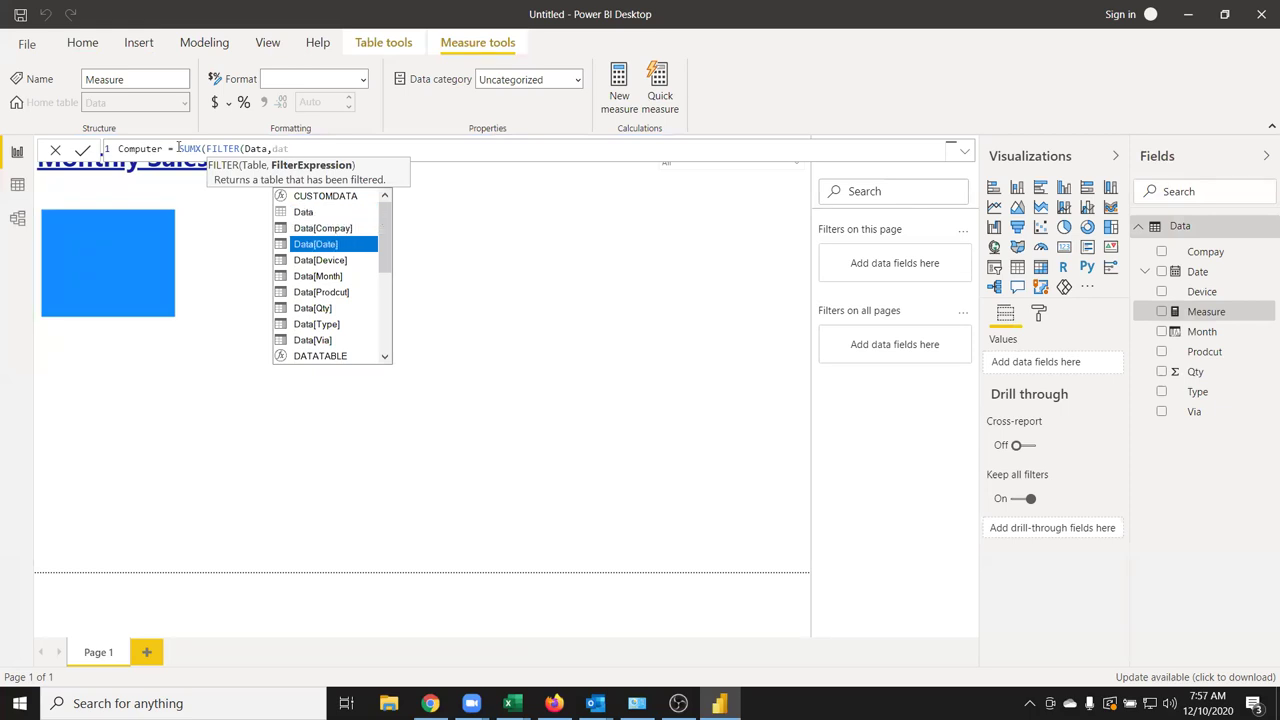
{"action": "key", "text": "Up"}
{"action": "key", "text": "Down"}
{"action": "key", "text": "Down"}
{"action": "key", "text": "Down"}
{"action": "key", "text": "Down"}
{"action": "key", "text": "Tab"}
{"action": "type", "text": "="}
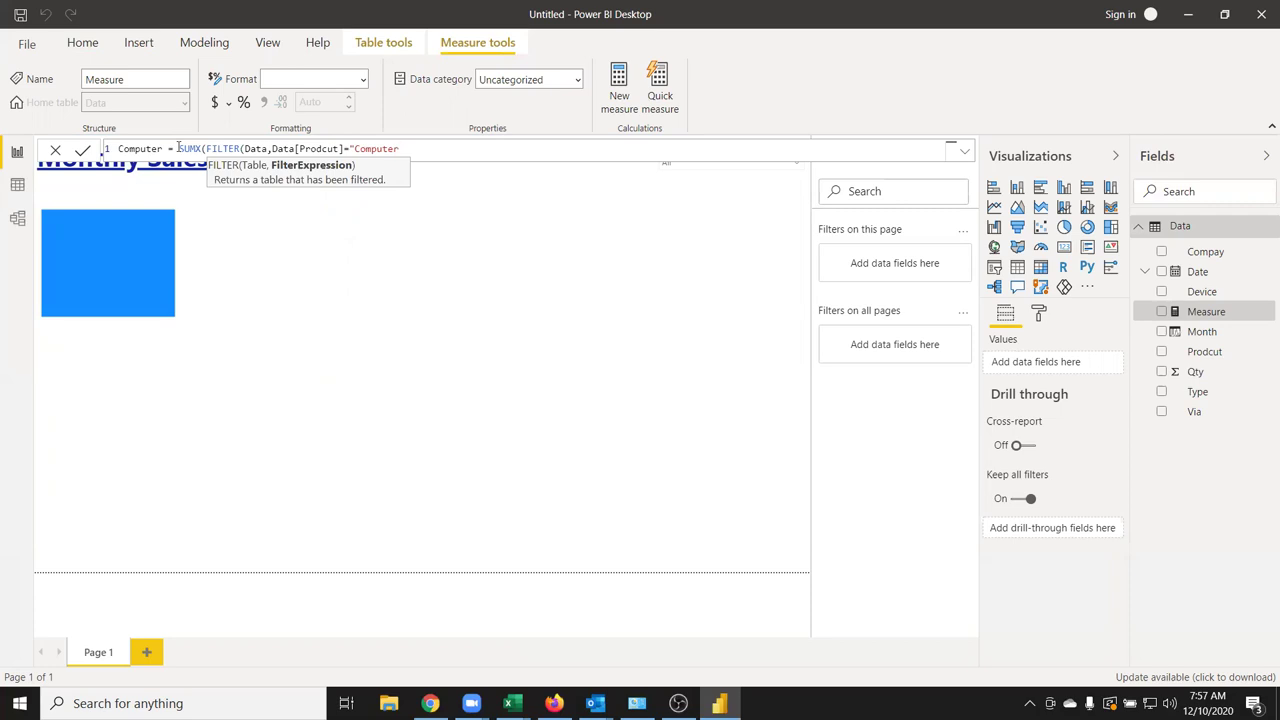
{"action": "type", "text": "),q"}
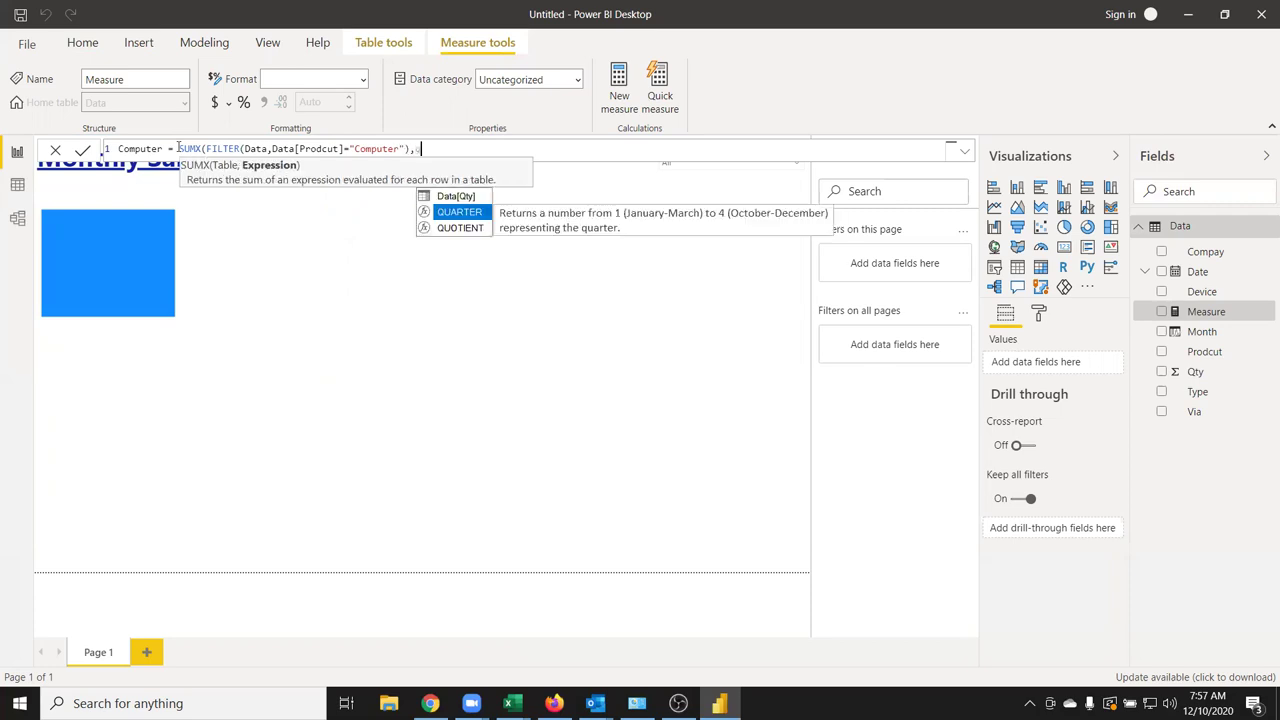
{"action": "key", "text": "BackSpace"}
{"action": "type", "text": "Data[Qty]"}
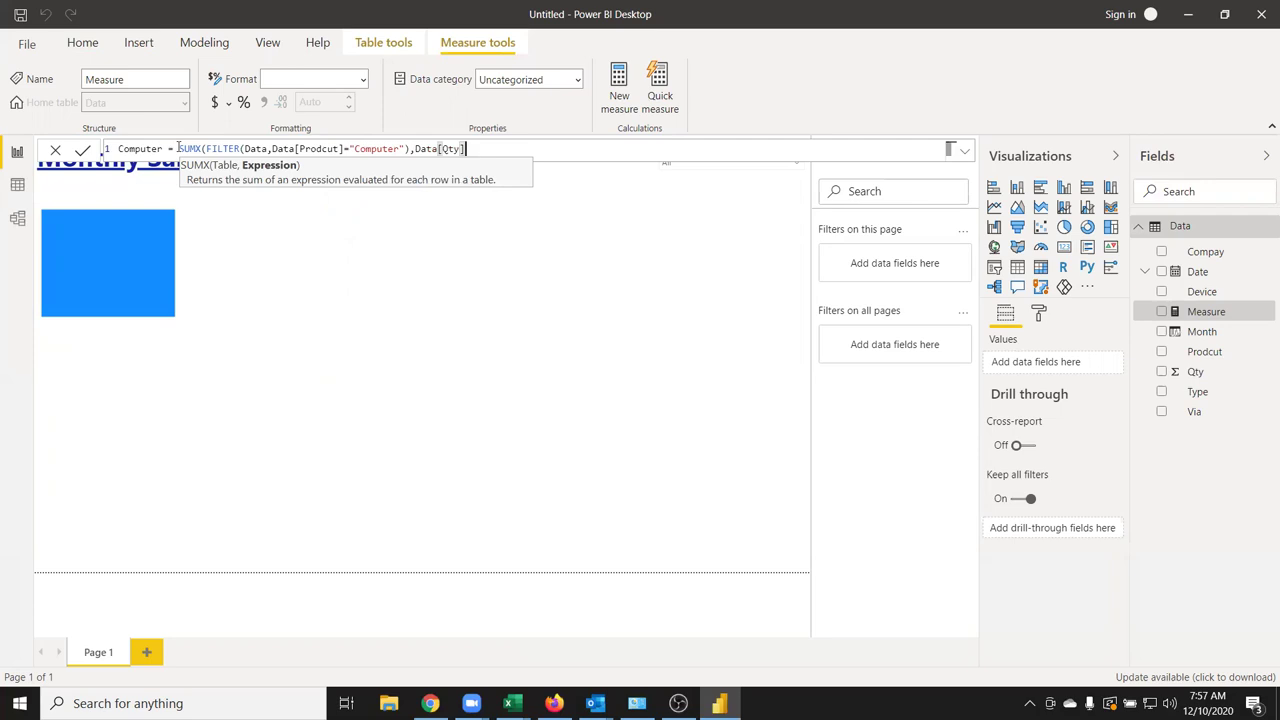
{"action": "type", "text": ")"}
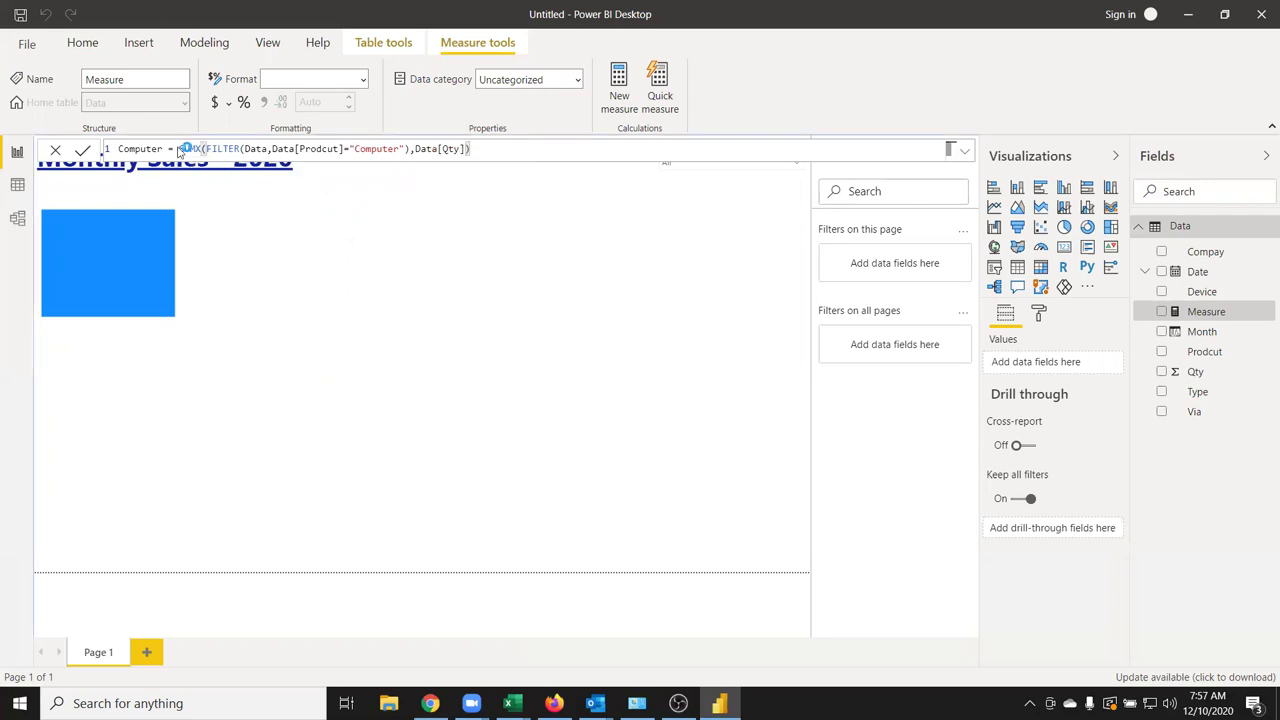
{"action": "key", "text": "Return"}
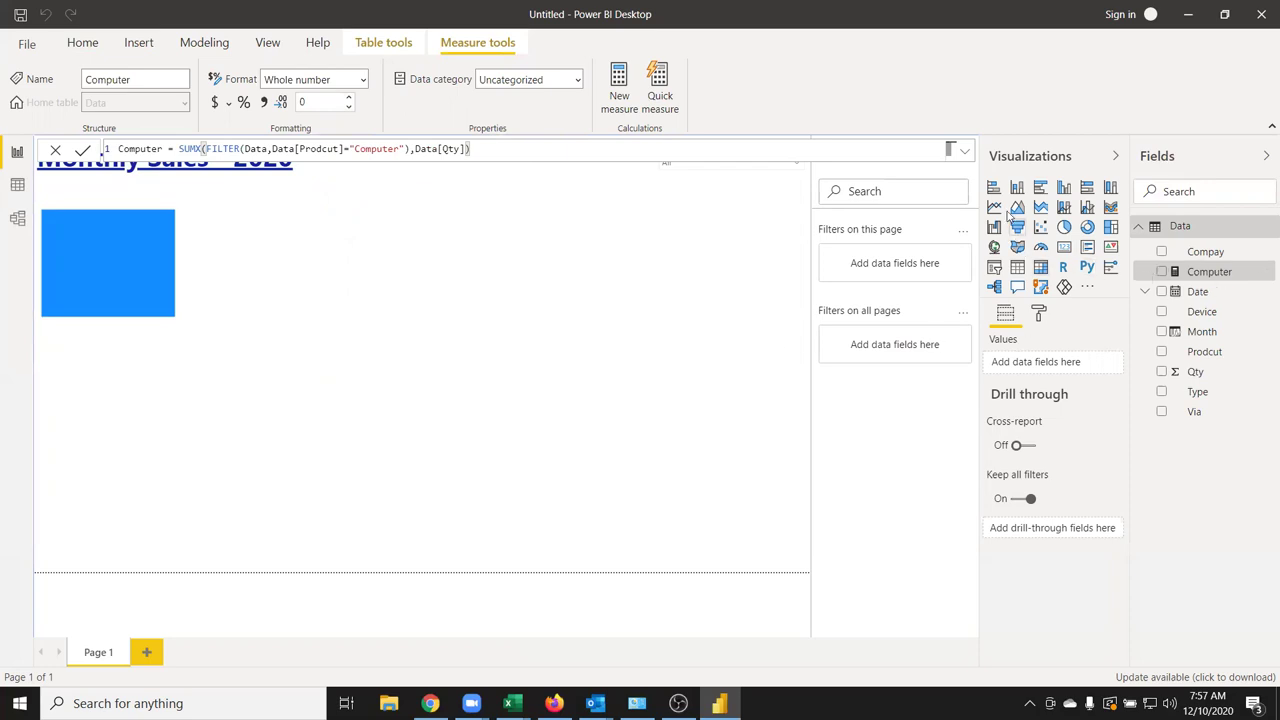
Add a card visual showing the Computer measure (17K) and move it beside the blue rectangle
{"action": "left_click", "coordinate": [1064, 247]}
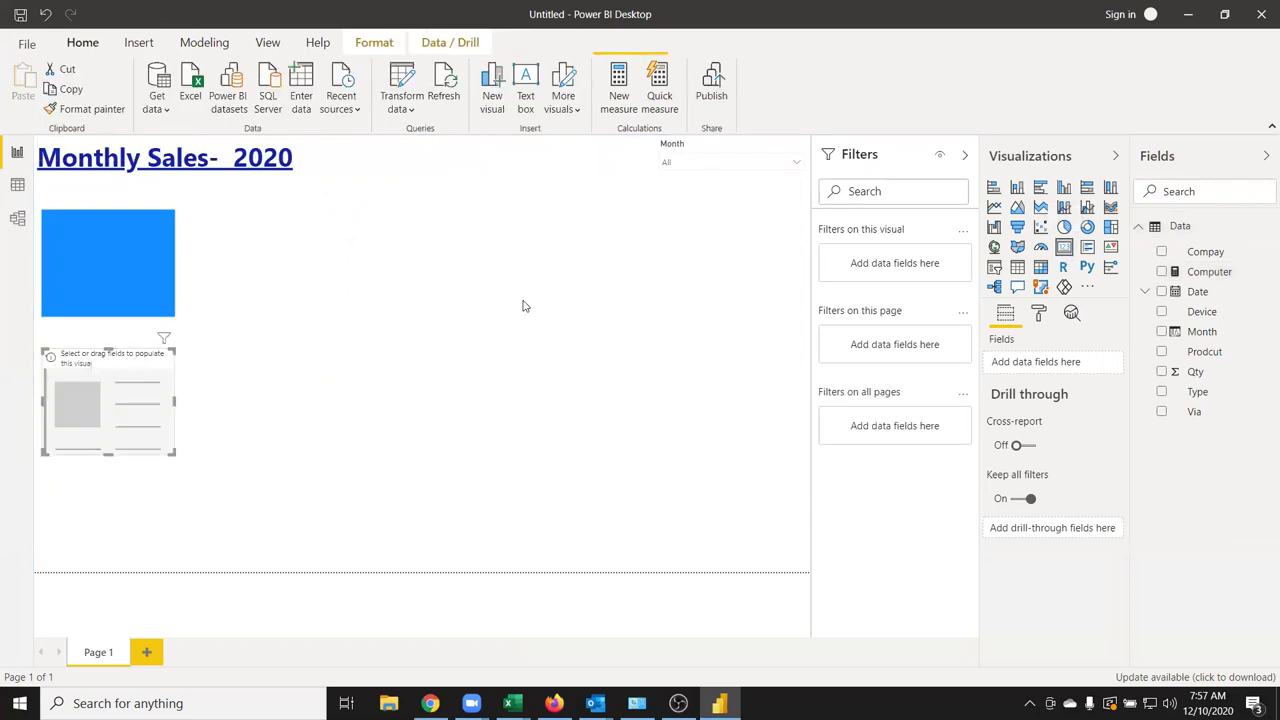
{"action": "left_click_drag", "start_coordinate": [110, 400], "coordinate": [352, 322]}
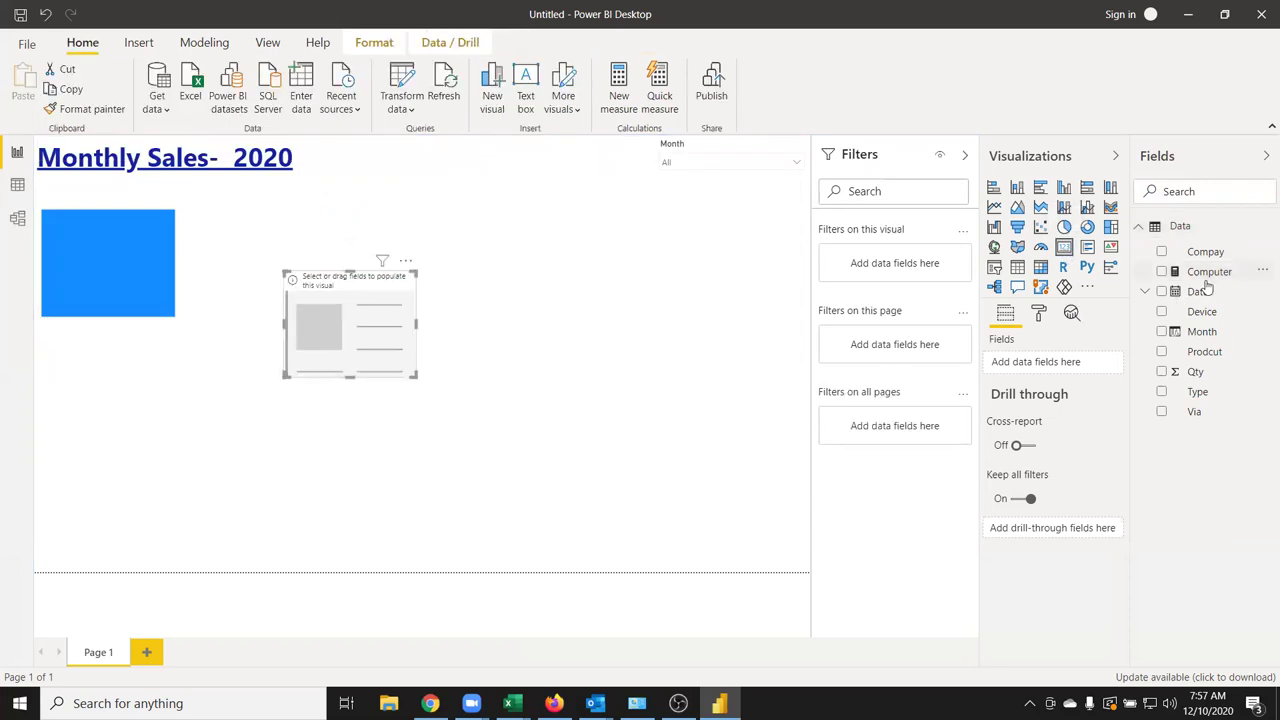
{"action": "left_click_drag", "start_coordinate": [1209, 278], "coordinate": [381, 348]}
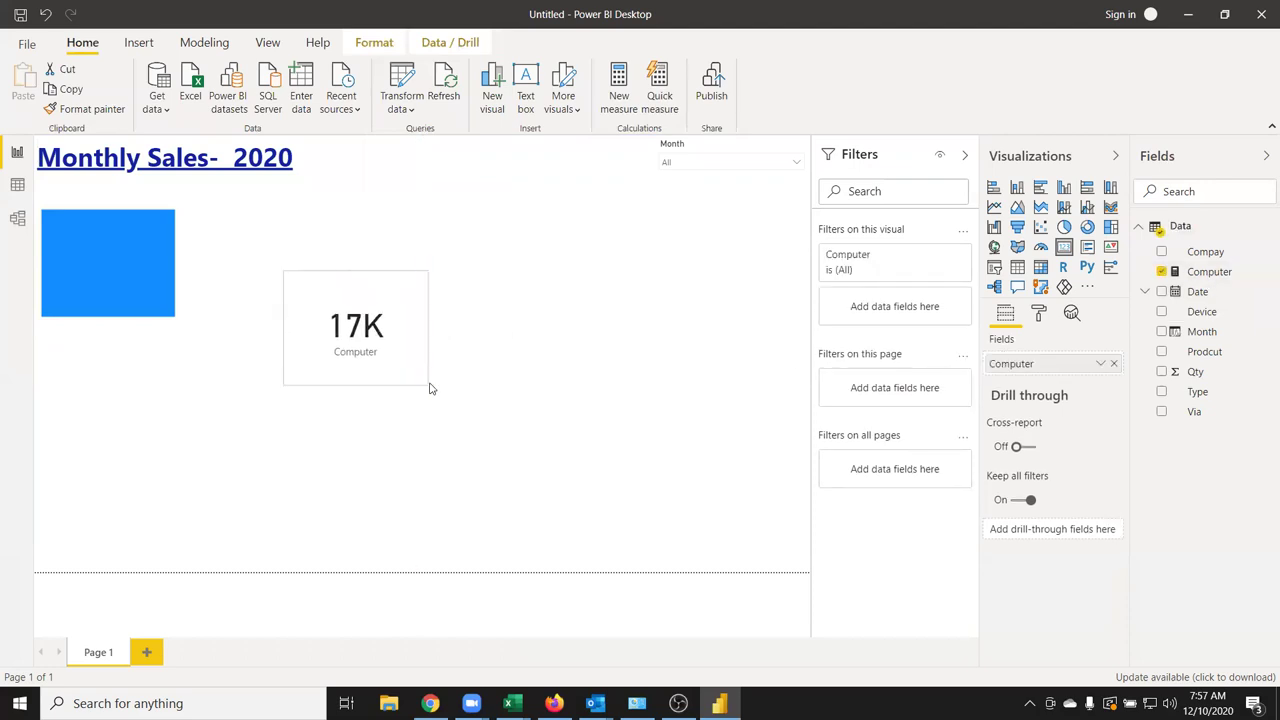
{"action": "left_click", "coordinate": [428, 382]}
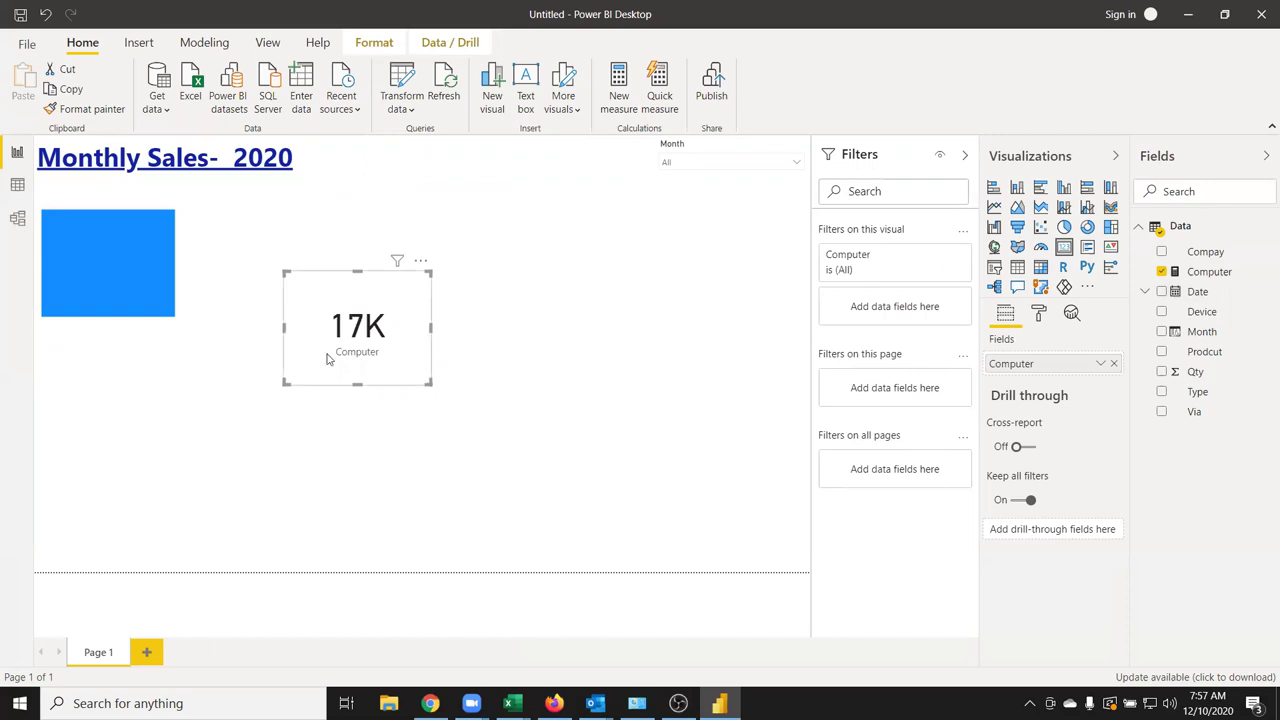
{"action": "left_click_drag", "start_coordinate": [326, 358], "coordinate": [84, 292]}
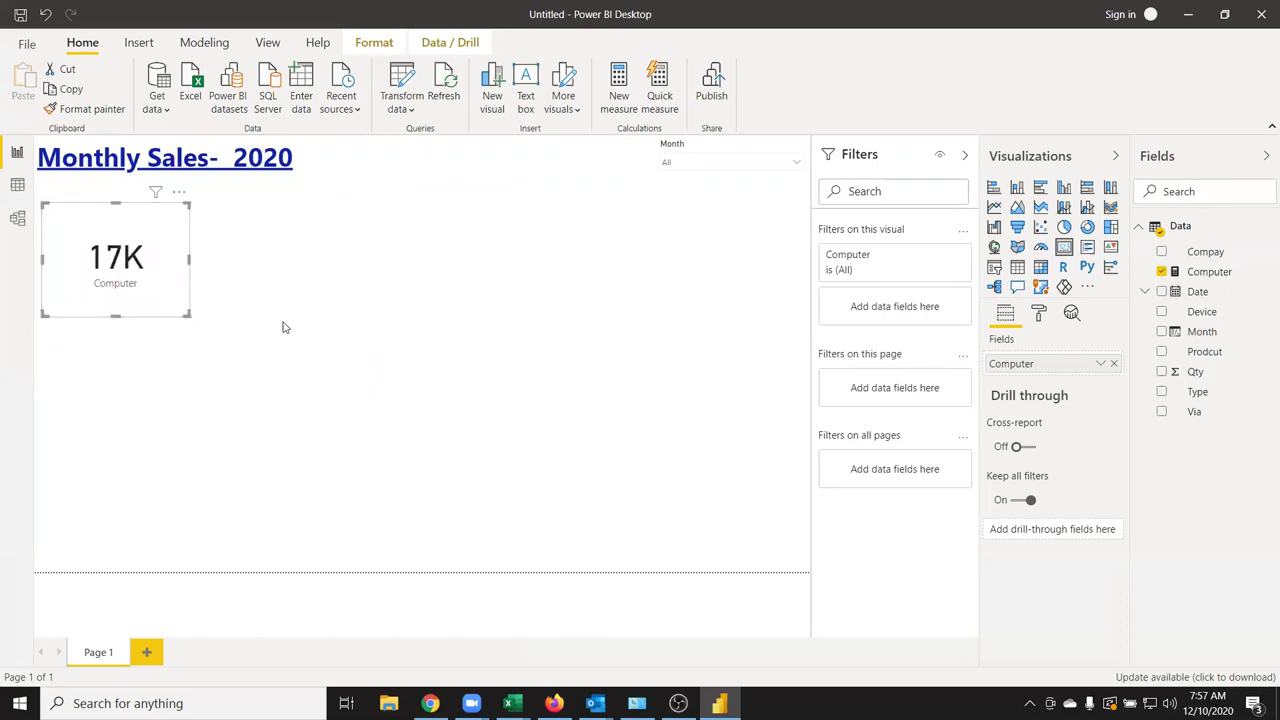
{"action": "left_click_drag", "start_coordinate": [162, 306], "coordinate": [170, 303]}
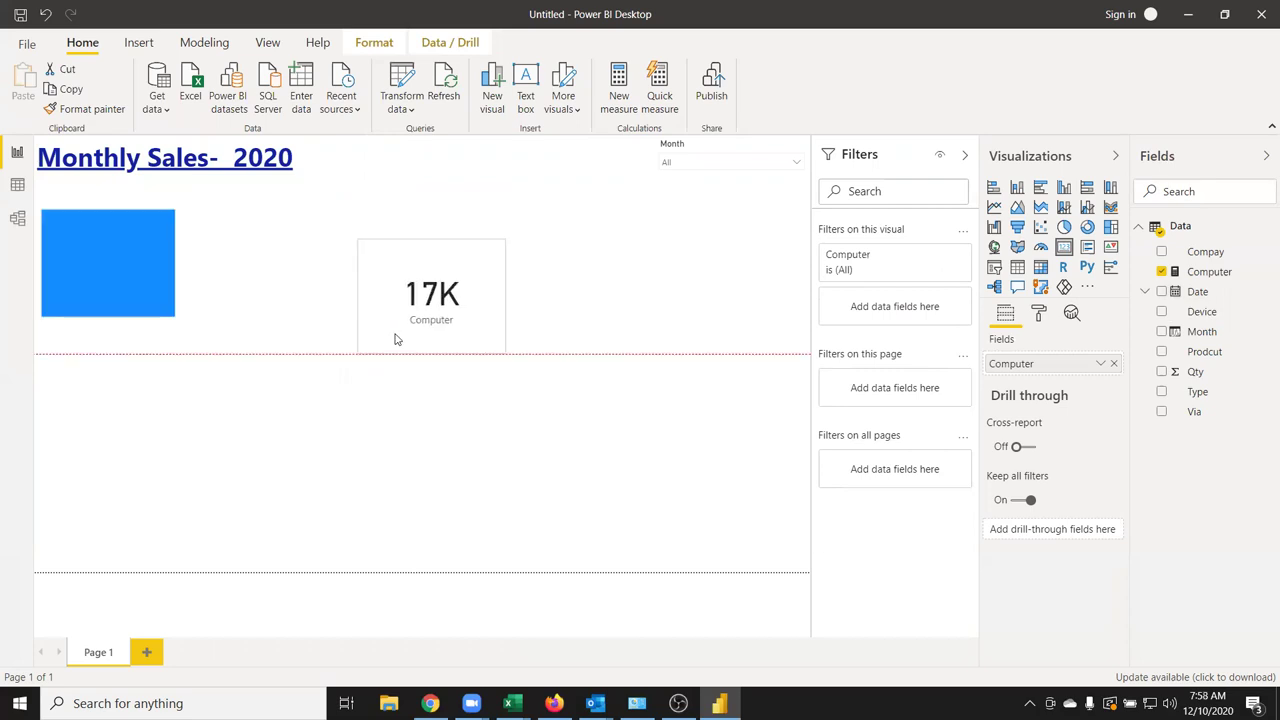
{"action": "left_click", "coordinate": [170, 303]}
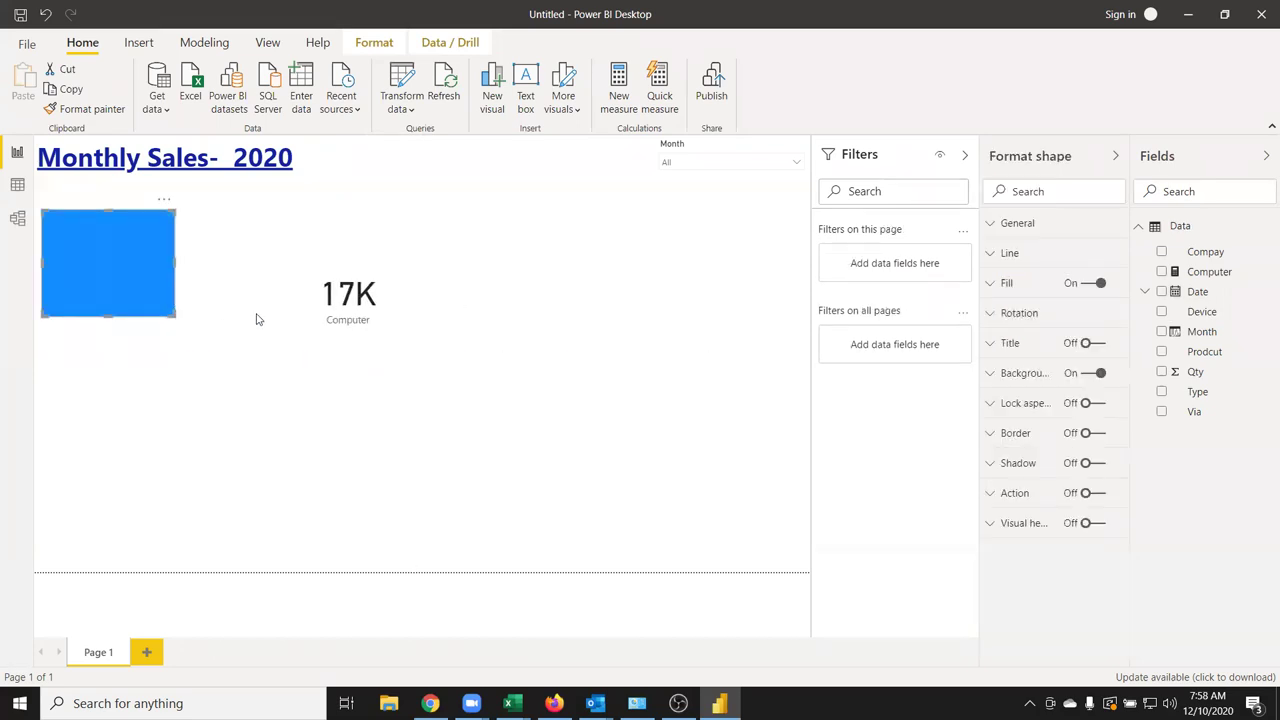
Select the 17K card and set its background colour to the blue theme colour
{"action": "left_click", "coordinate": [297, 331]}
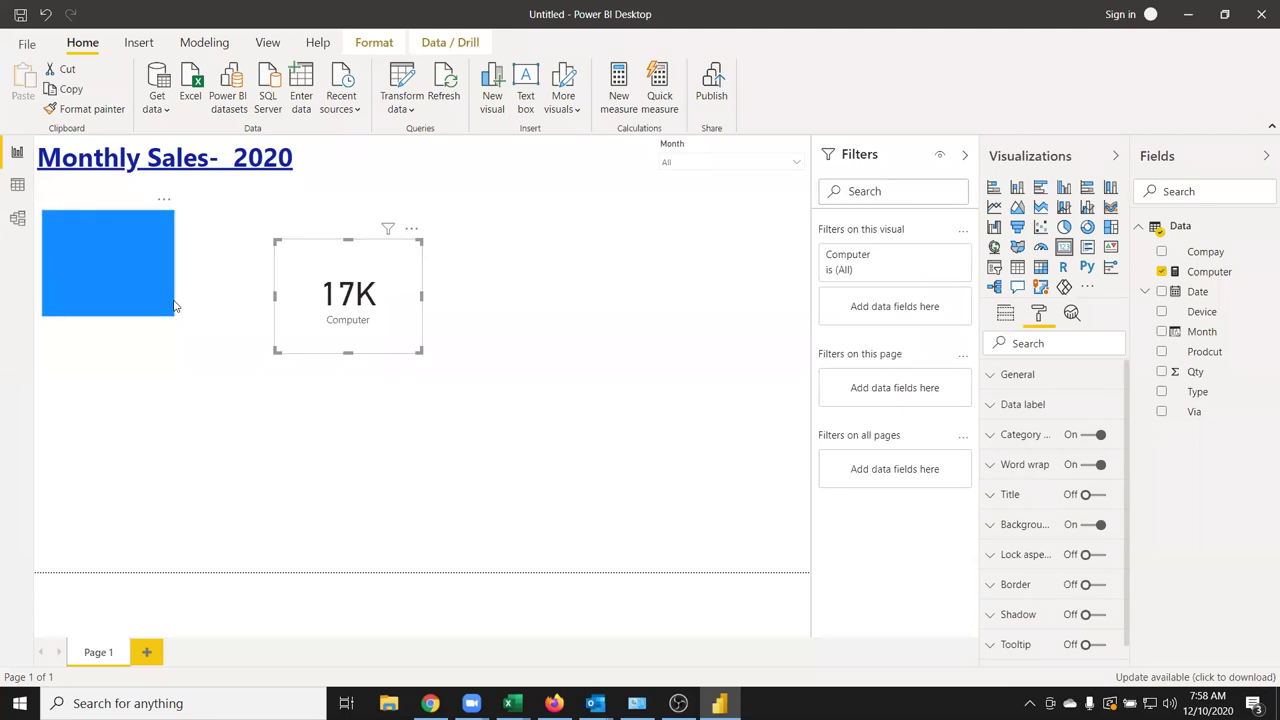
{"action": "left_click", "coordinate": [172, 306]}
{"action": "left_click", "coordinate": [309, 352]}
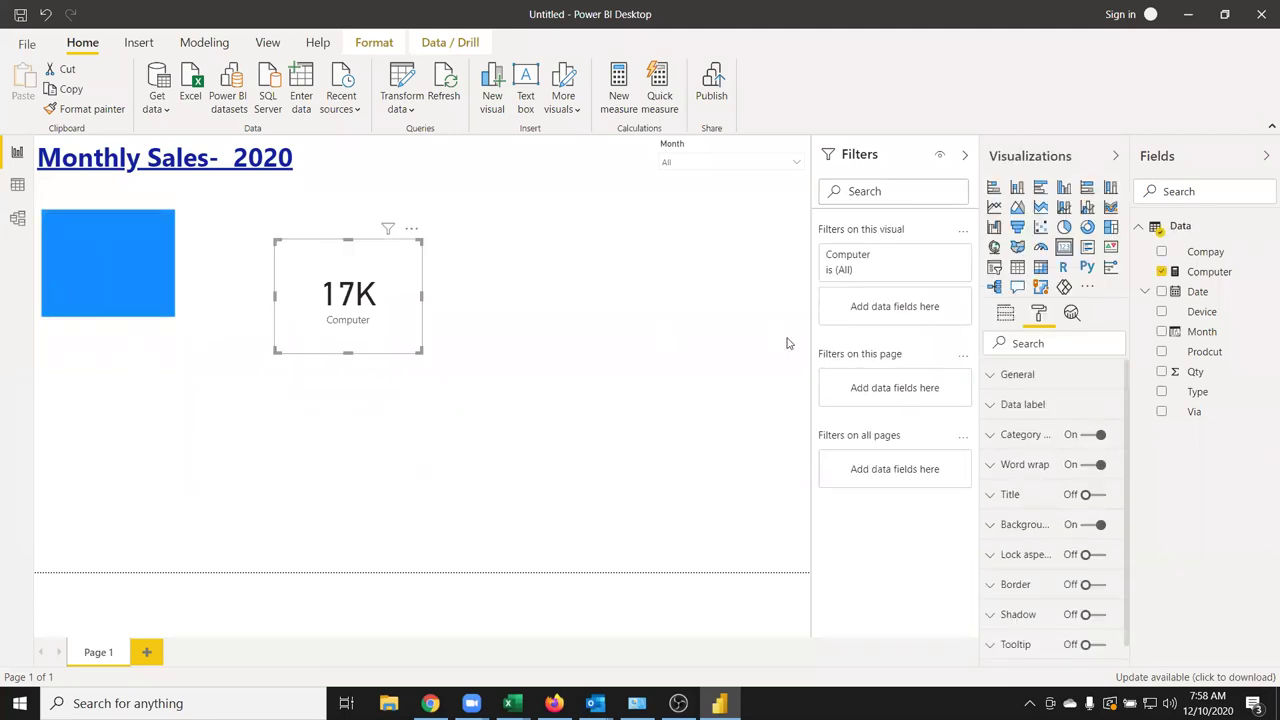
{"action": "left_click", "coordinate": [1016, 528]}
{"action": "scroll", "coordinate": [1020, 490], "scroll_direction": "down", "scroll_amount": 1}
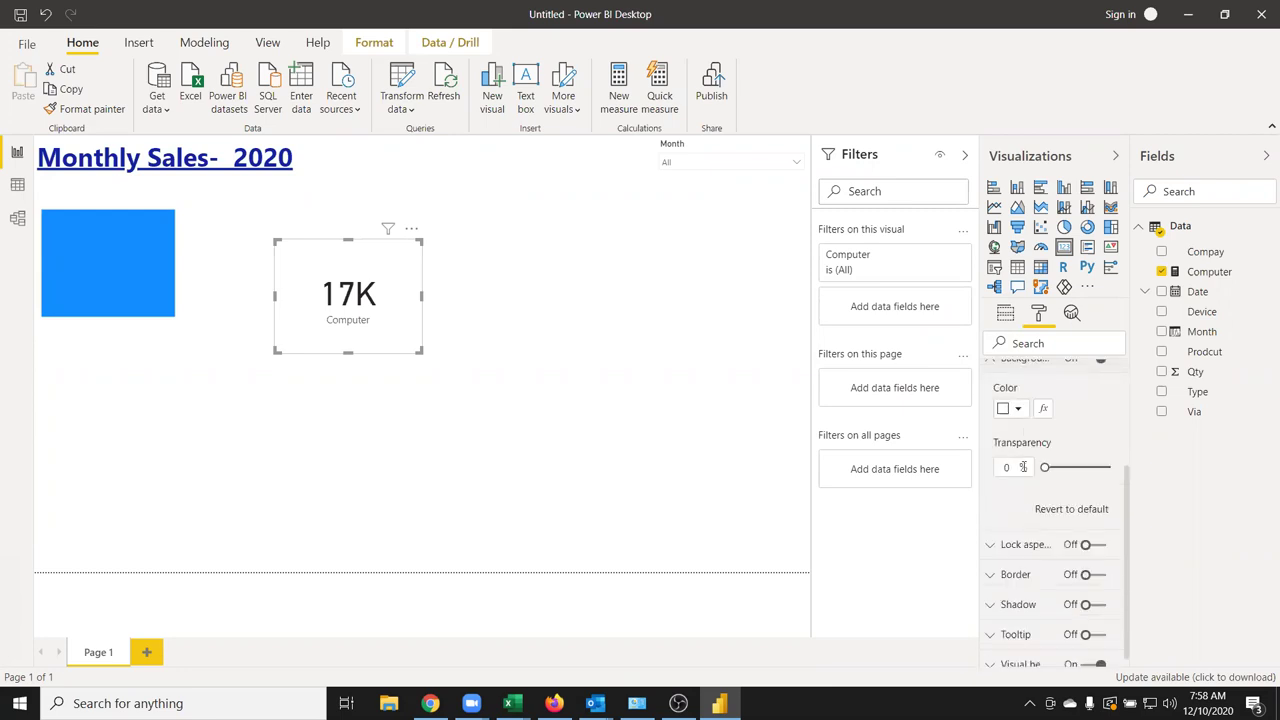
{"action": "left_click", "coordinate": [1019, 410]}
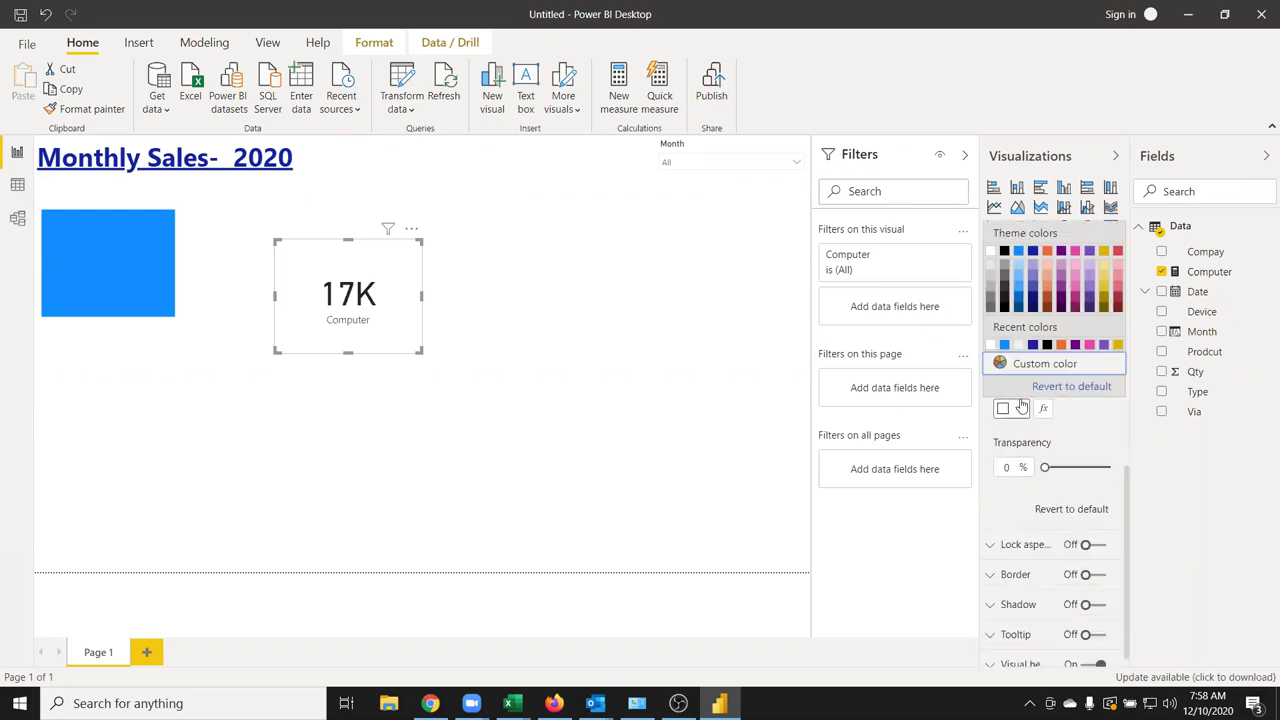
{"action": "left_click", "coordinate": [1018, 252]}
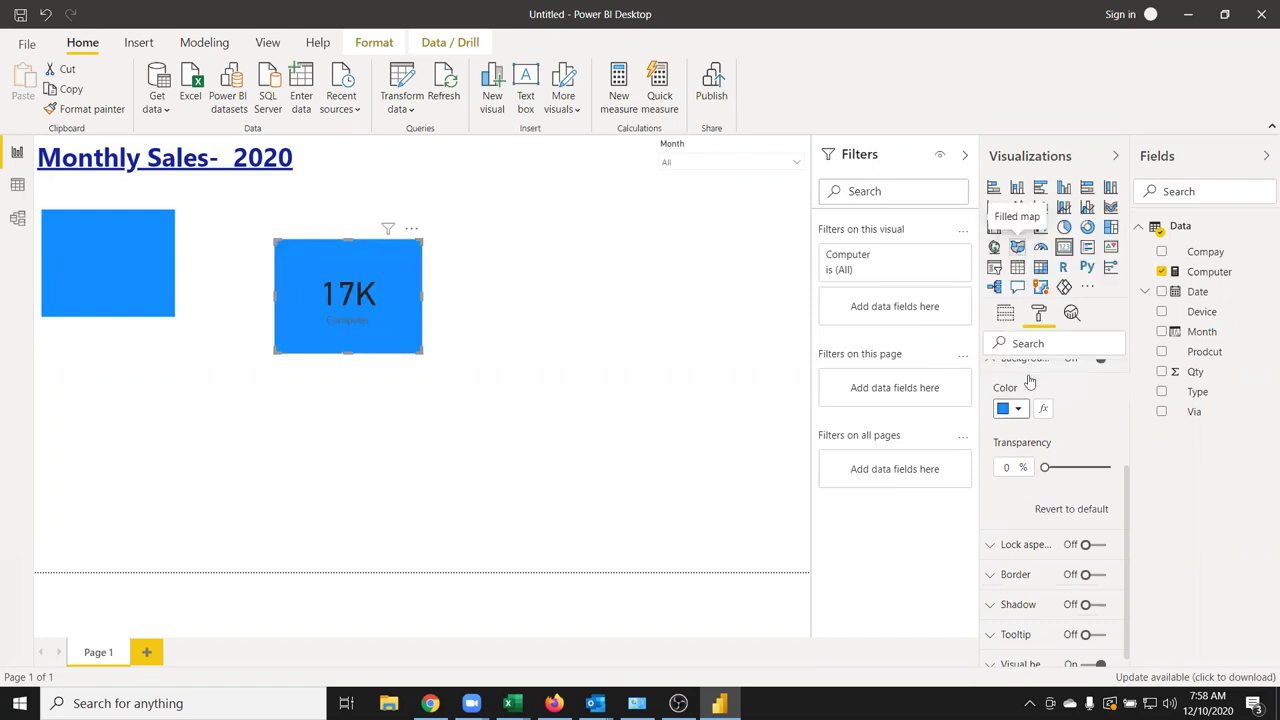
Make the card's 17K data label white
{"action": "scroll", "coordinate": [1094, 514], "scroll_direction": "up", "scroll_amount": 3}
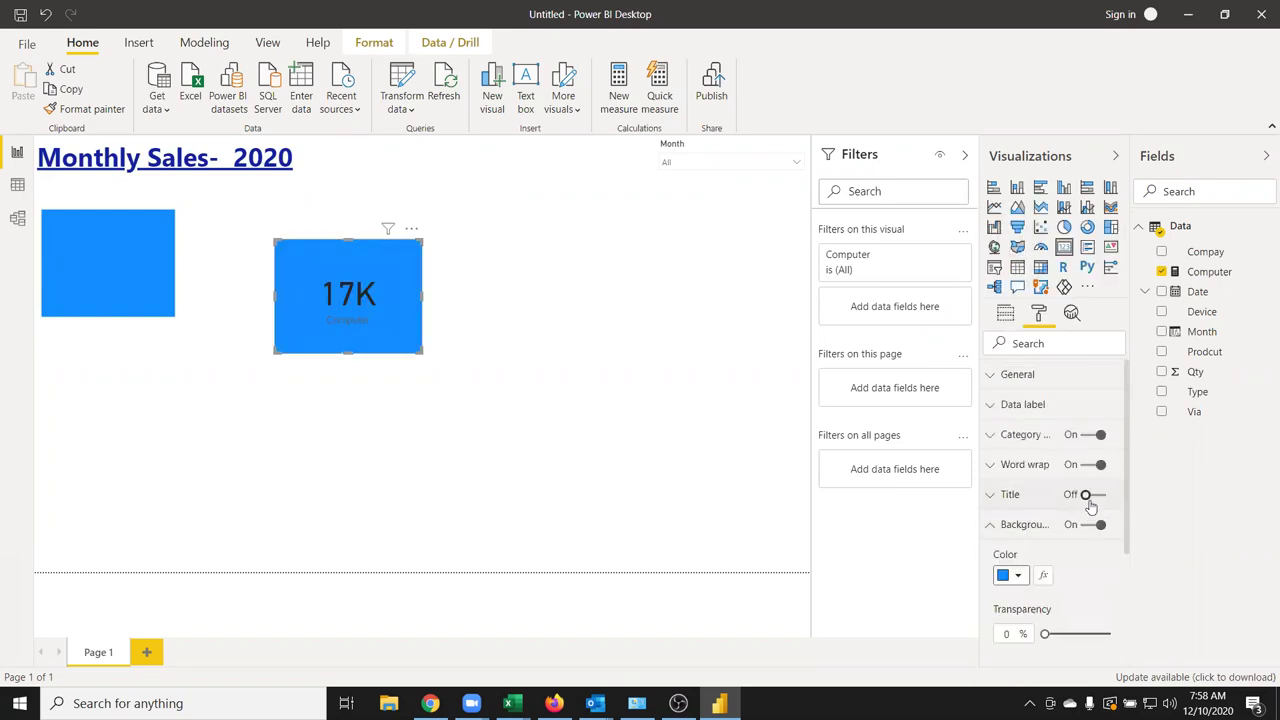
{"action": "left_click", "coordinate": [993, 405]}
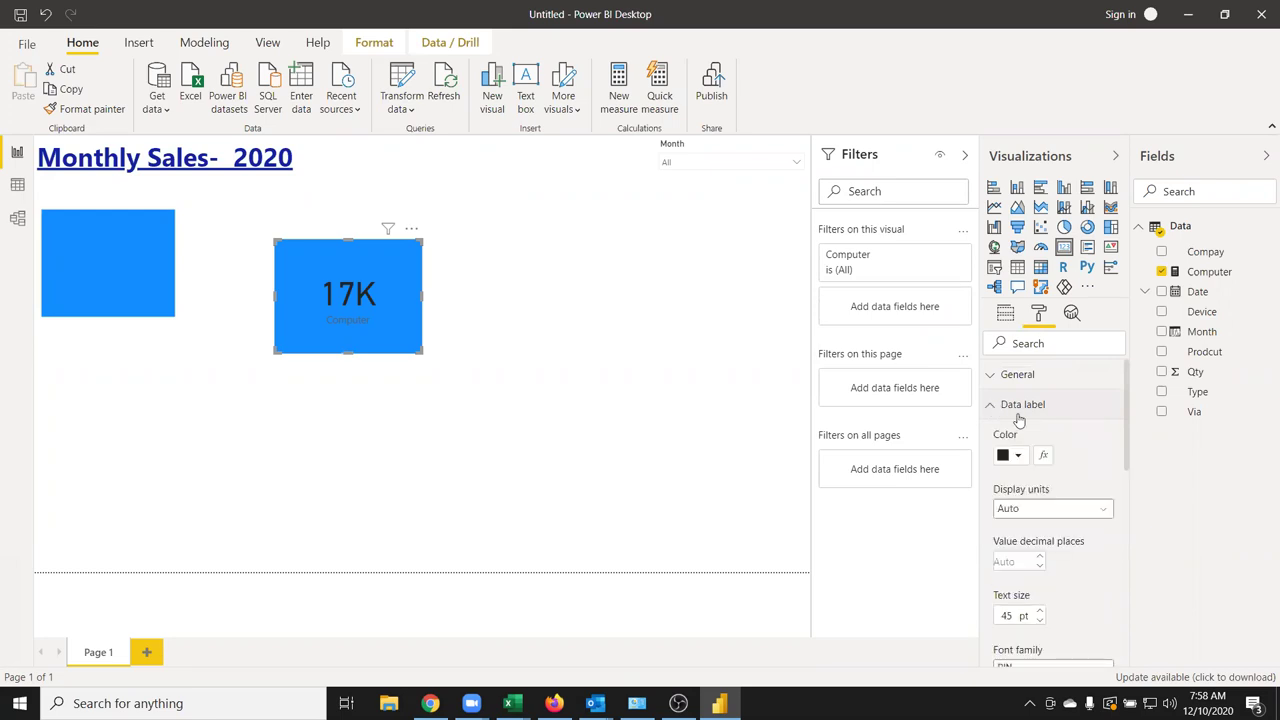
{"action": "left_click", "coordinate": [1019, 456]}
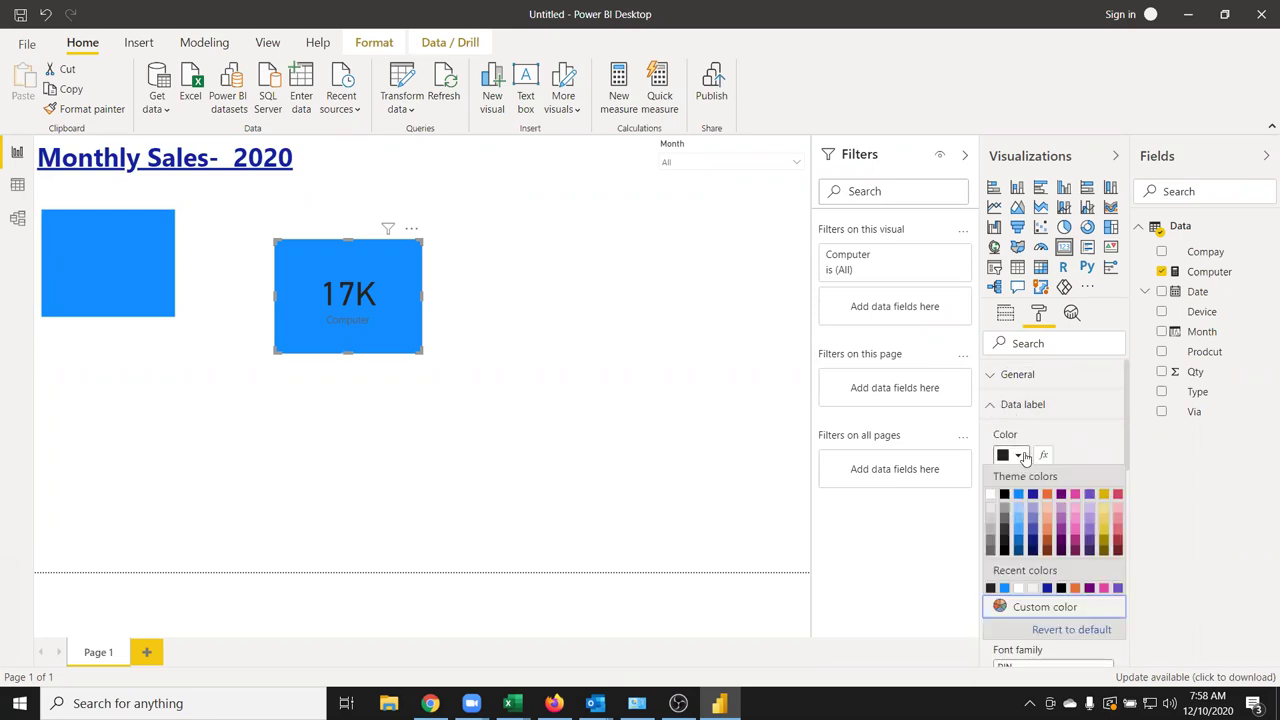
{"action": "left_click", "coordinate": [990, 495]}
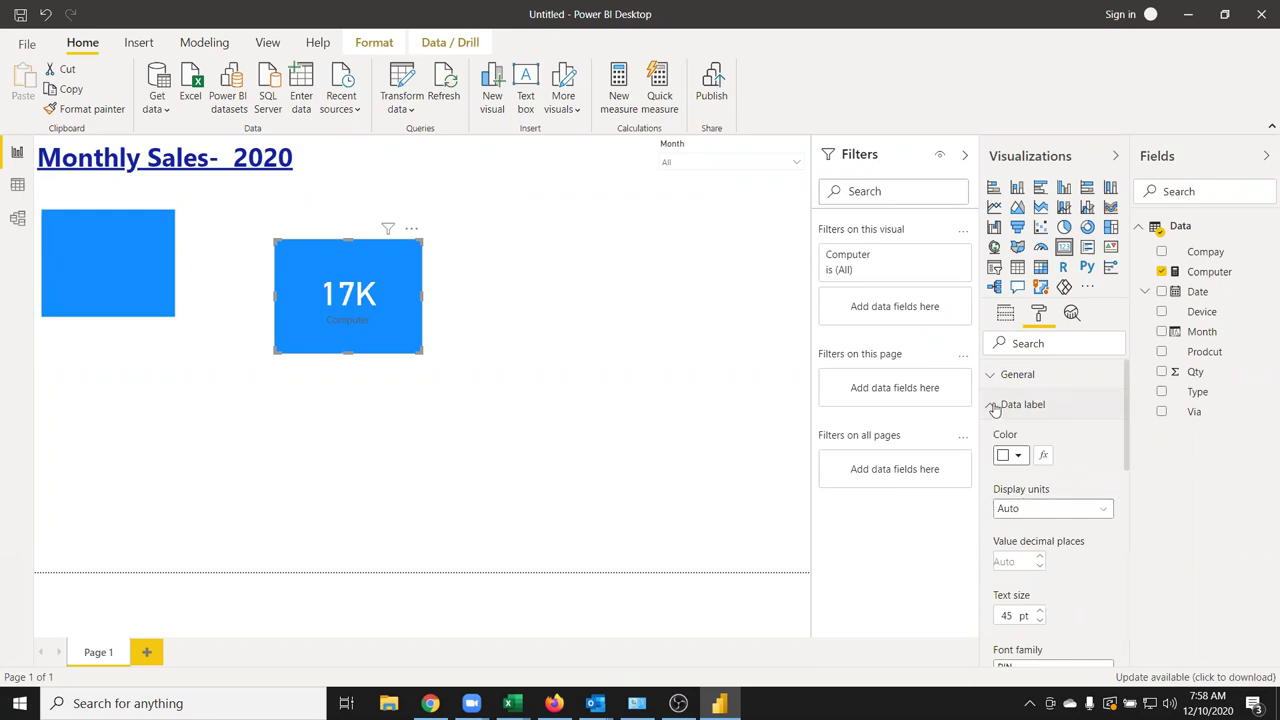
Briefly turn the card title on, then switch it back off
{"action": "scroll", "coordinate": [1040, 487], "scroll_direction": "down", "scroll_amount": 1}
{"action": "scroll", "coordinate": [1050, 487], "scroll_direction": "down", "scroll_amount": 2}
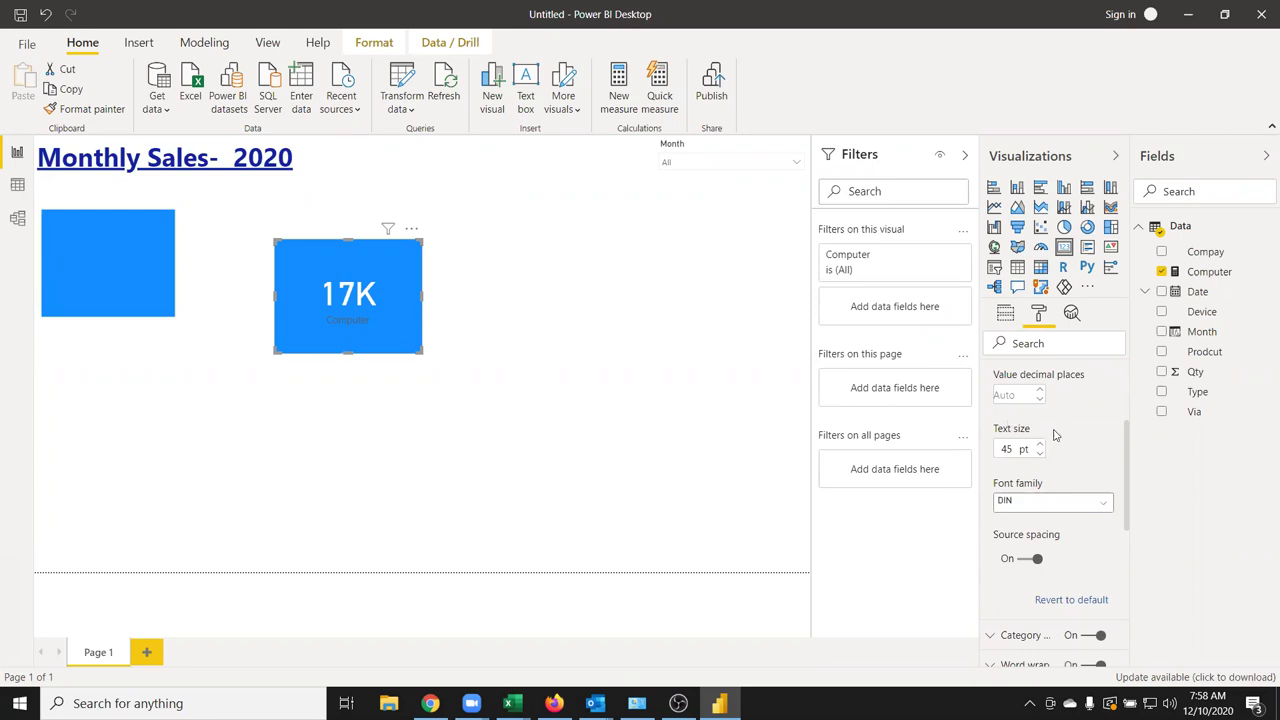
{"action": "scroll", "coordinate": [1084, 430], "scroll_direction": "down", "scroll_amount": 3}
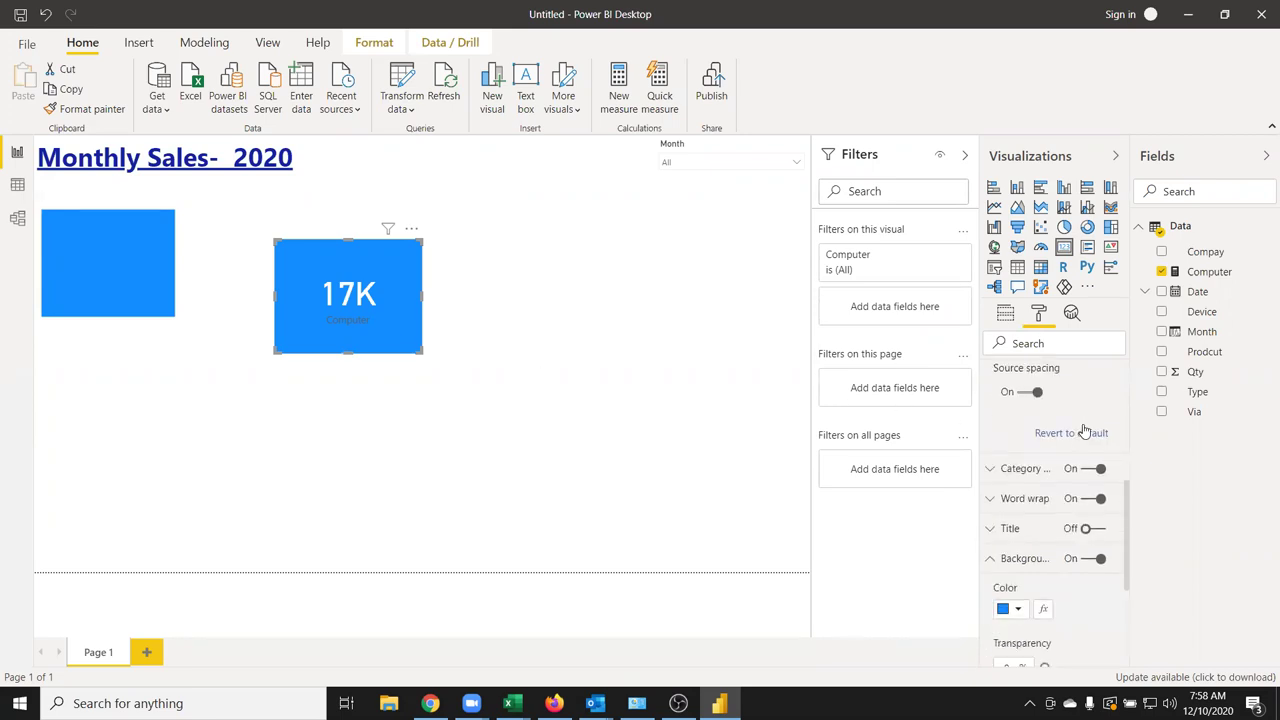
{"action": "left_click", "coordinate": [1009, 529]}
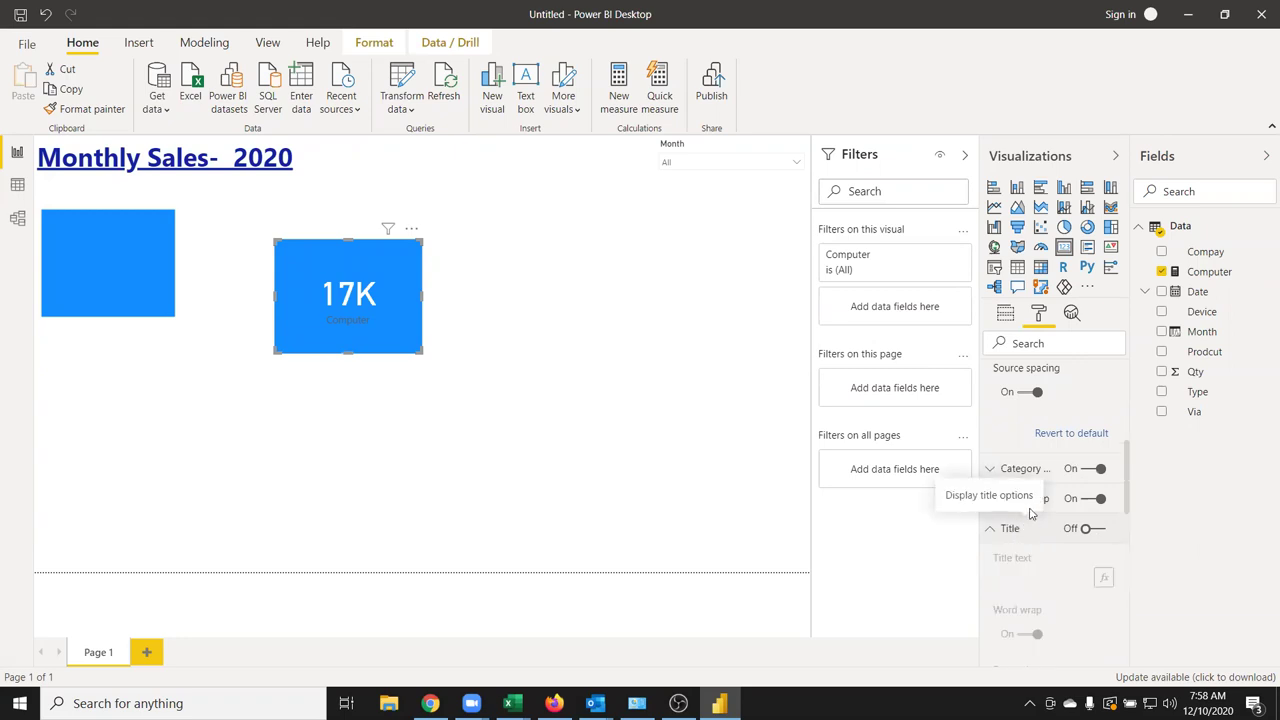
{"action": "left_click", "coordinate": [1100, 530]}
{"action": "left_click", "coordinate": [1100, 530]}
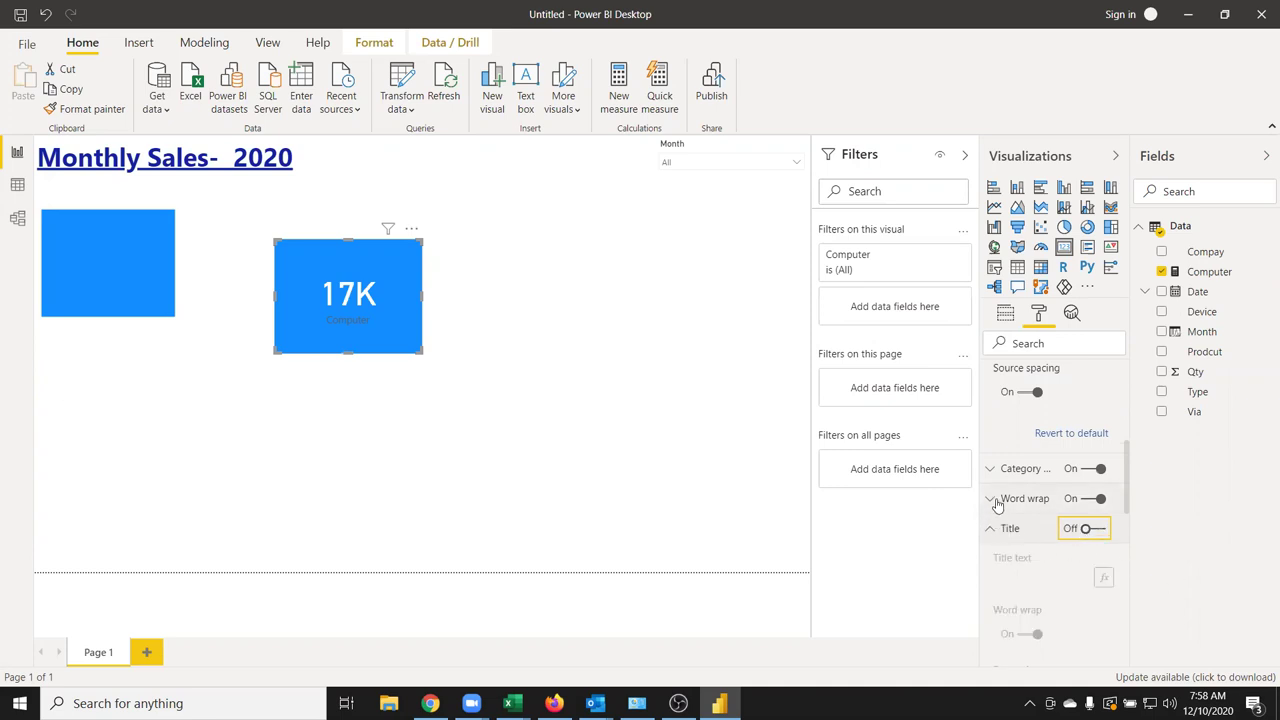
{"action": "scroll", "coordinate": [998, 502], "scroll_direction": "up", "scroll_amount": 1}
{"action": "scroll", "coordinate": [998, 500], "scroll_direction": "up", "scroll_amount": 1}
{"action": "scroll", "coordinate": [1004, 560], "scroll_direction": "down", "scroll_amount": 1}
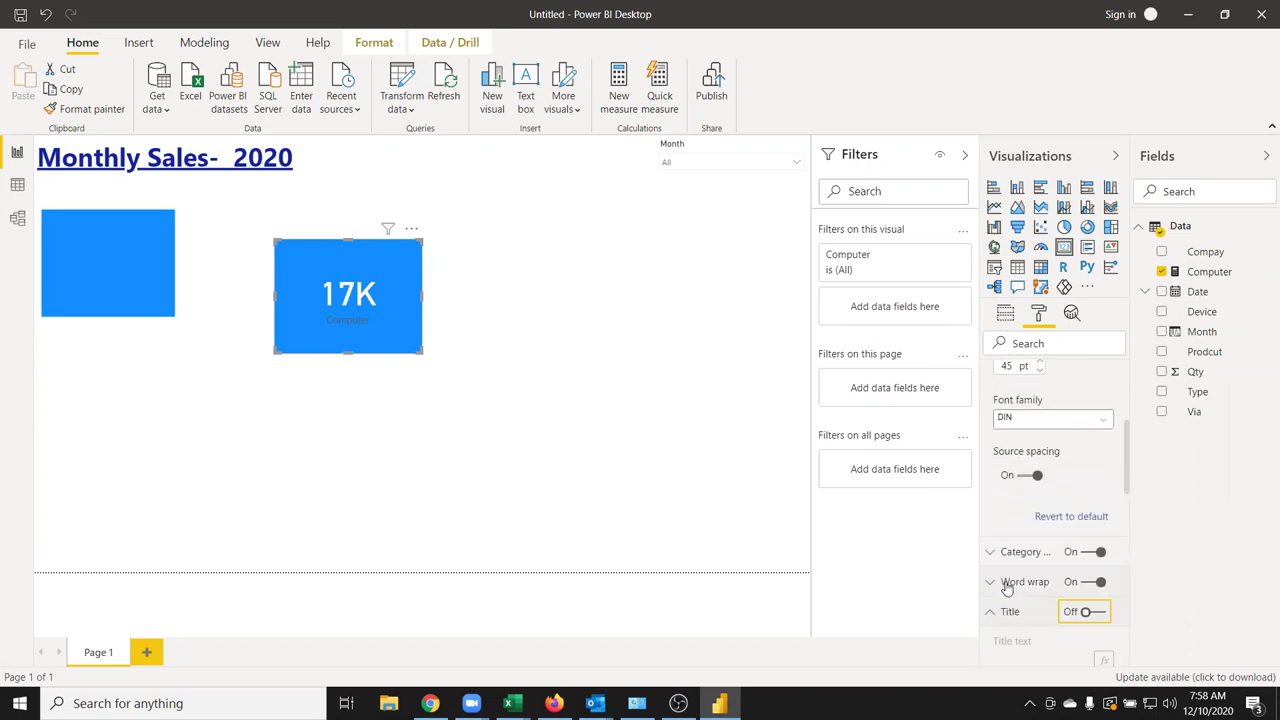
Set the Computer category label to white with 15 pt text
{"action": "left_click", "coordinate": [990, 553]}
{"action": "scroll", "coordinate": [992, 557], "scroll_direction": "down", "scroll_amount": 1}
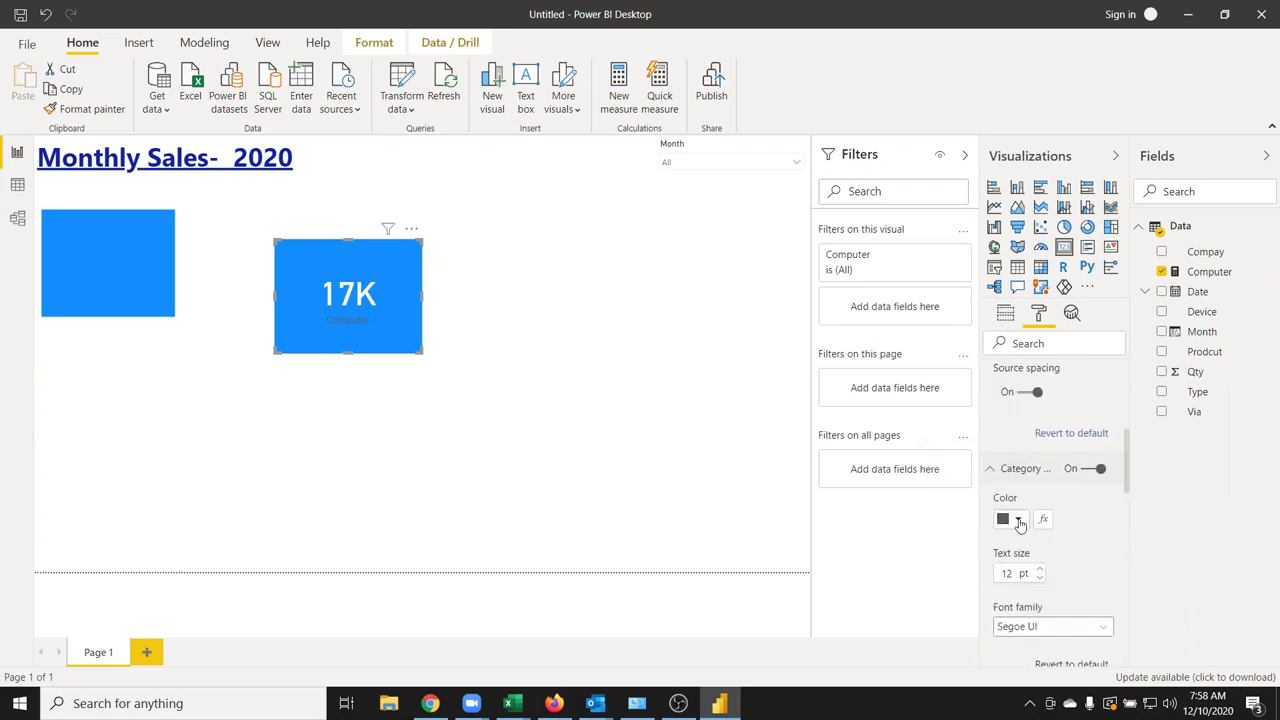
{"action": "left_click", "coordinate": [1019, 521]}
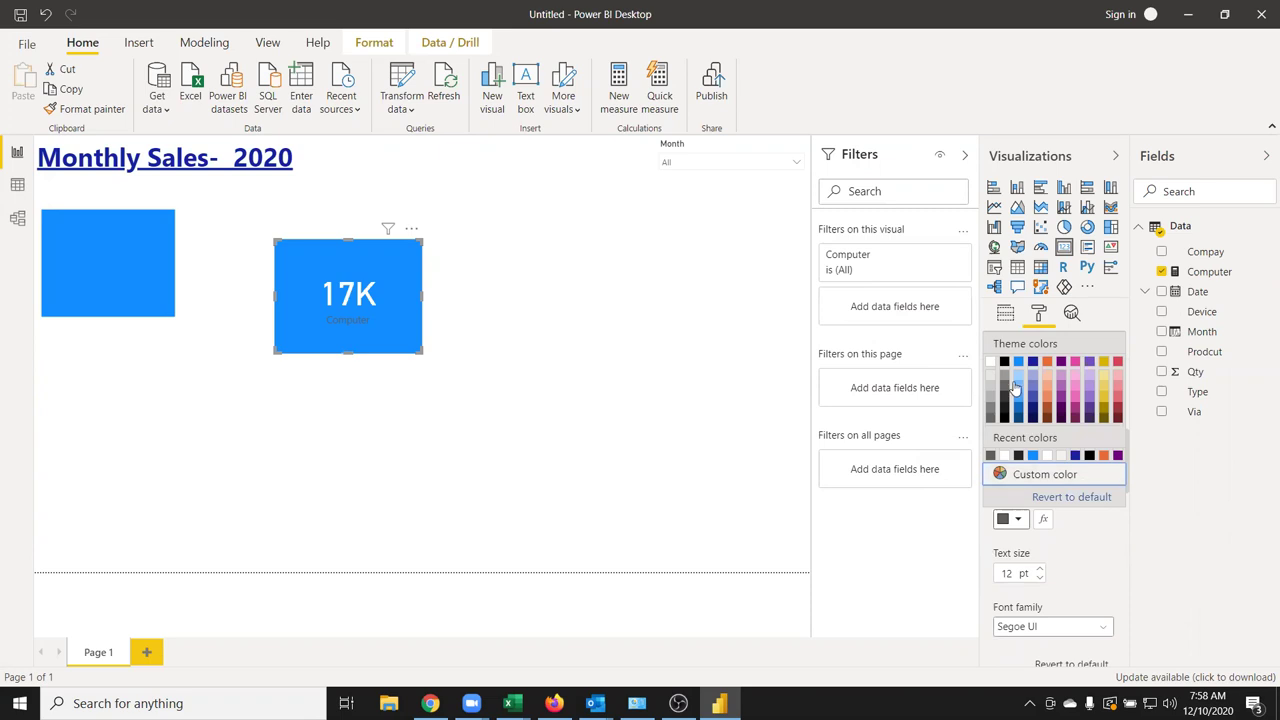
{"action": "left_click", "coordinate": [991, 362]}
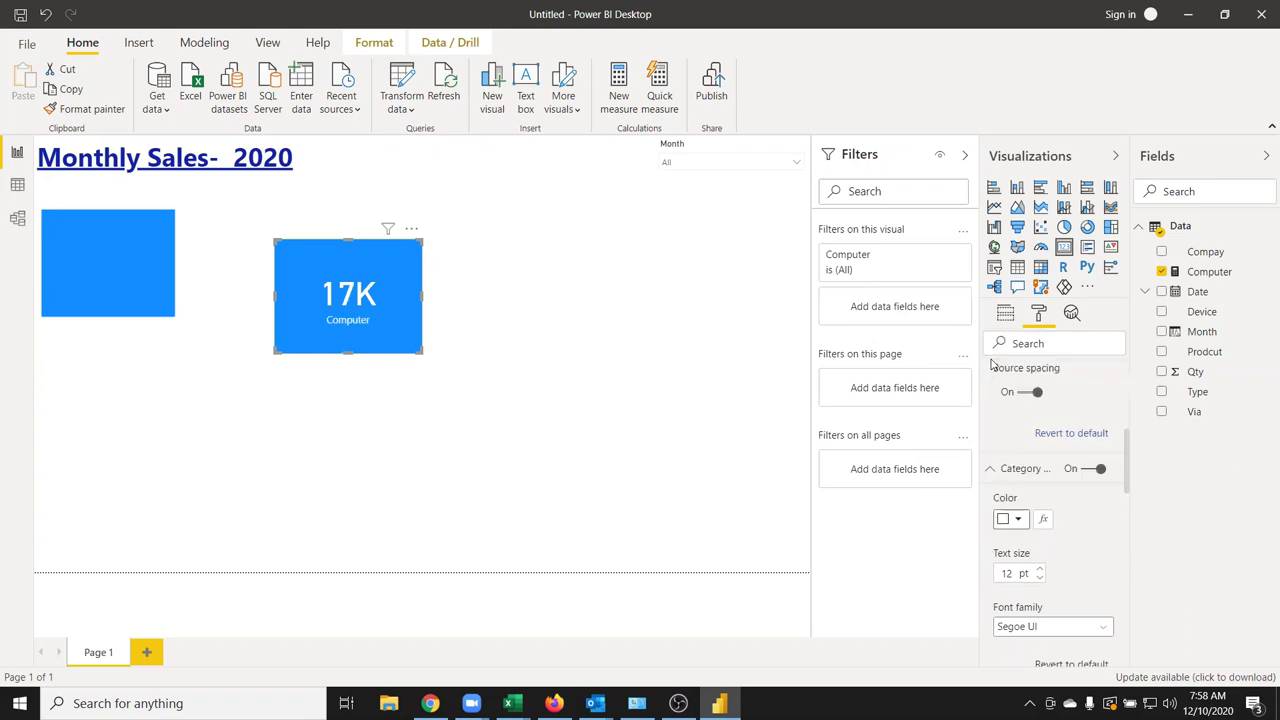
{"action": "left_click", "coordinate": [1039, 569]}
{"action": "double_click", "coordinate": [1039, 569]}
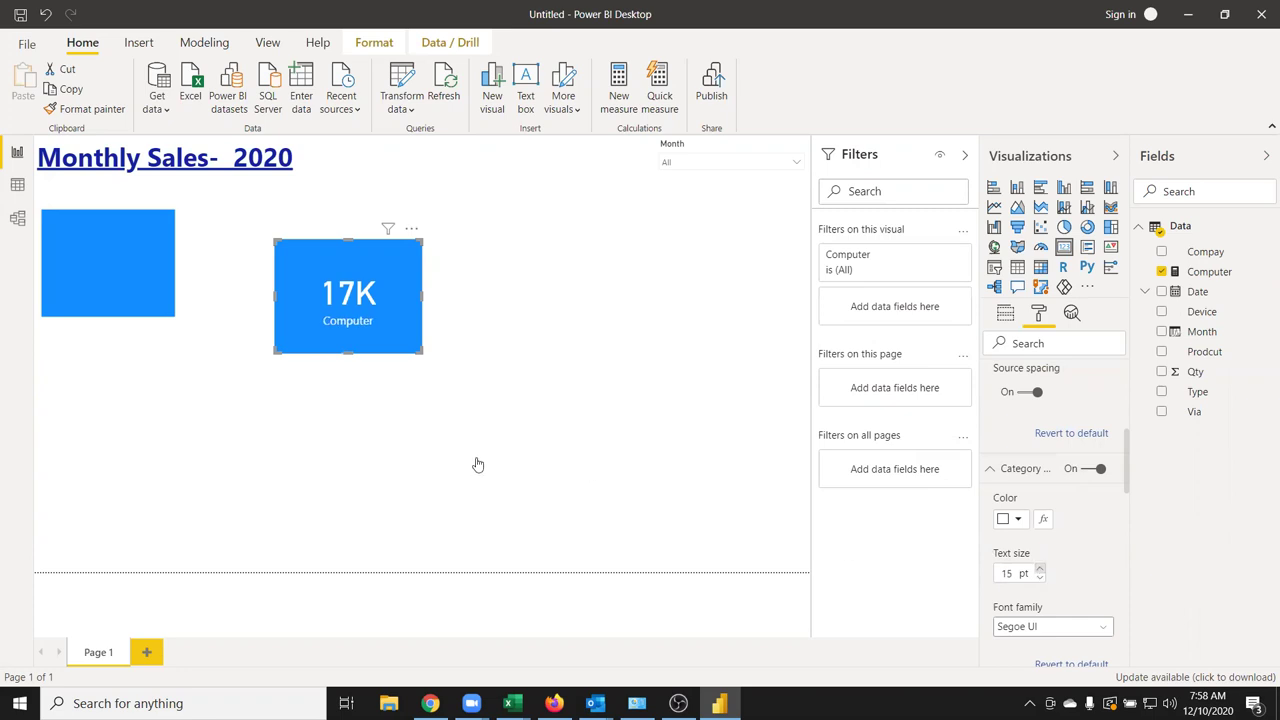
Collapse the card's formatting sections and reselect the 17K Computer card
{"action": "left_click", "coordinate": [992, 470]}
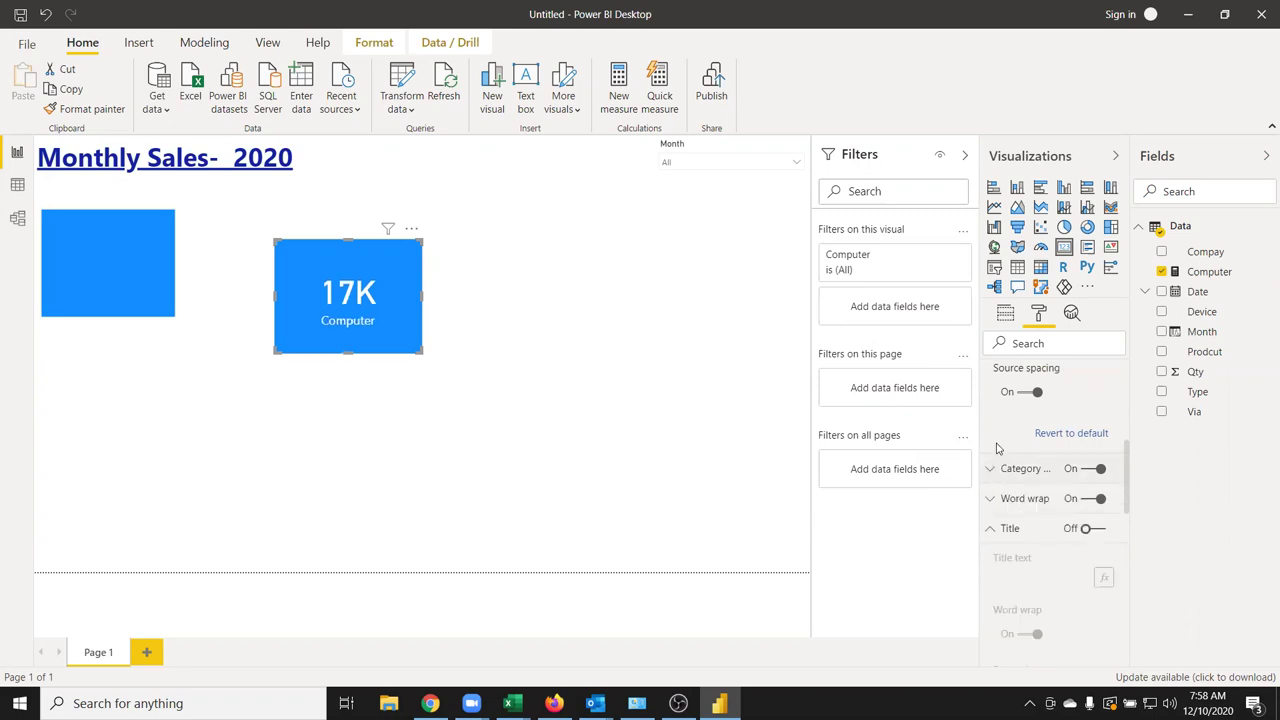
{"action": "left_click", "coordinate": [992, 530]}
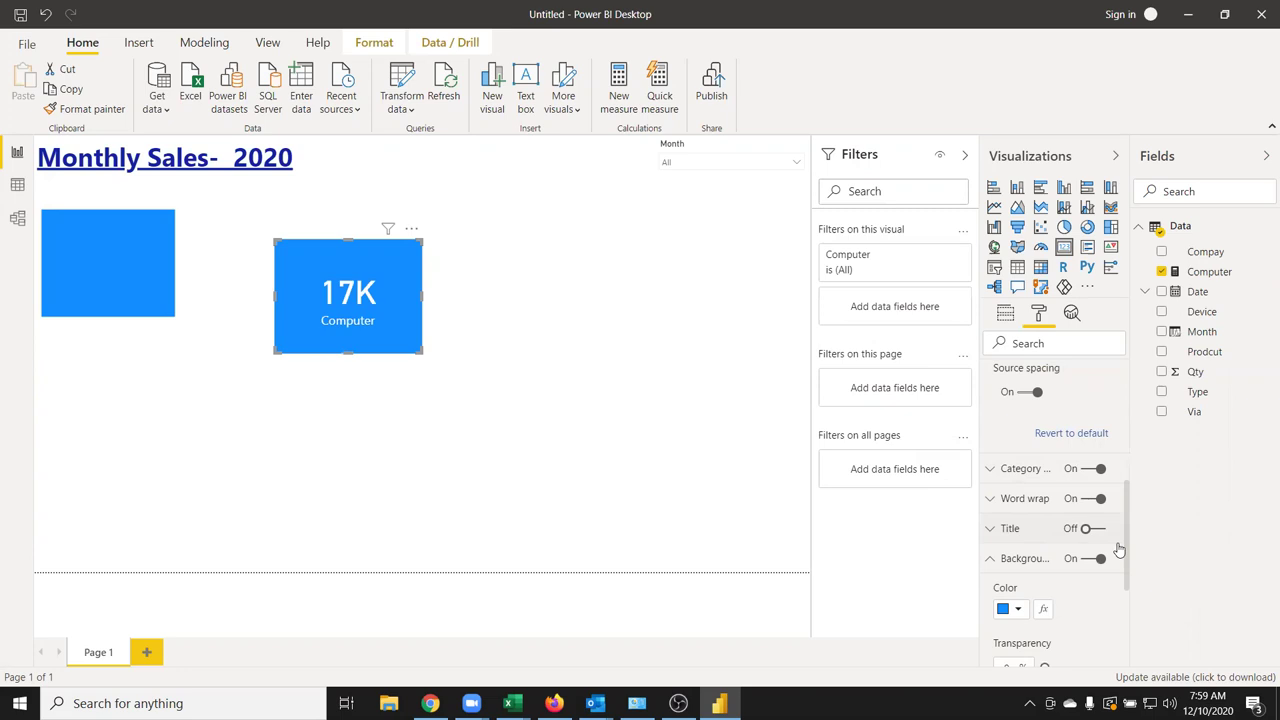
{"action": "scroll", "coordinate": [996, 520], "scroll_direction": "down", "scroll_amount": 1}
{"action": "left_click", "coordinate": [994, 484]}
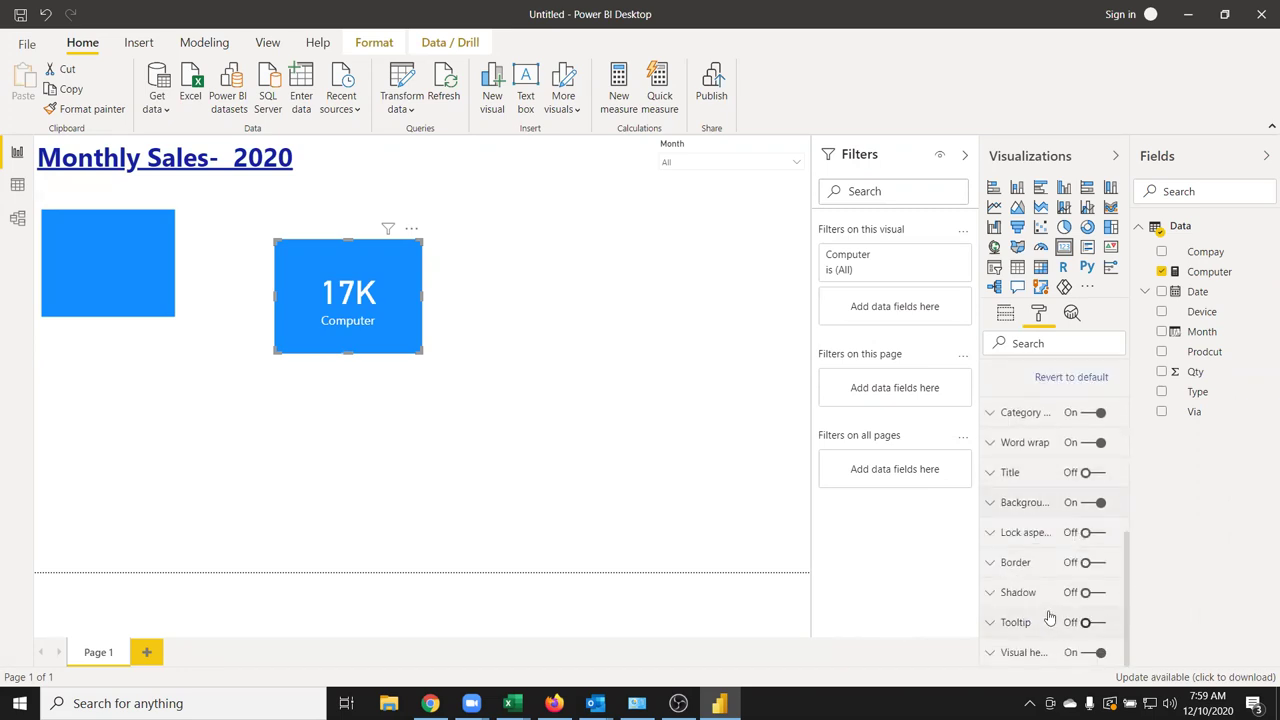
{"action": "scroll", "coordinate": [1048, 615], "scroll_direction": "up", "scroll_amount": 5}
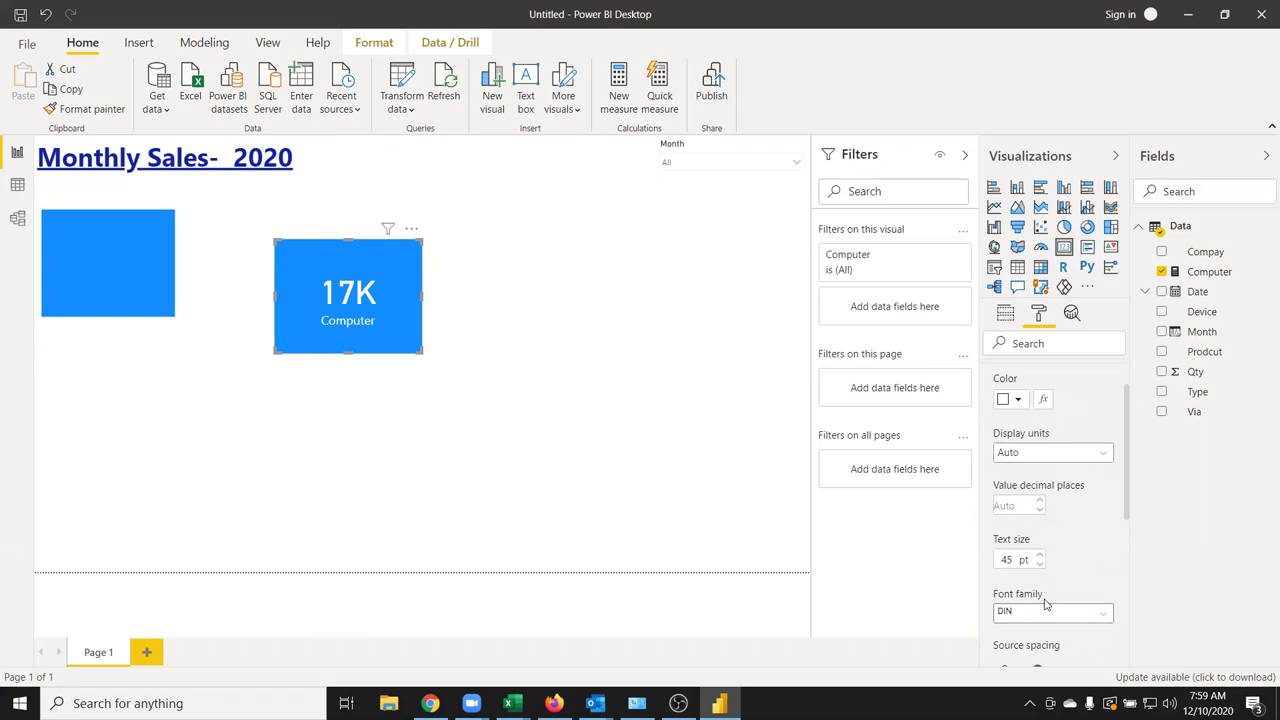
{"action": "scroll", "coordinate": [1079, 587], "scroll_direction": "up", "scroll_amount": 1}
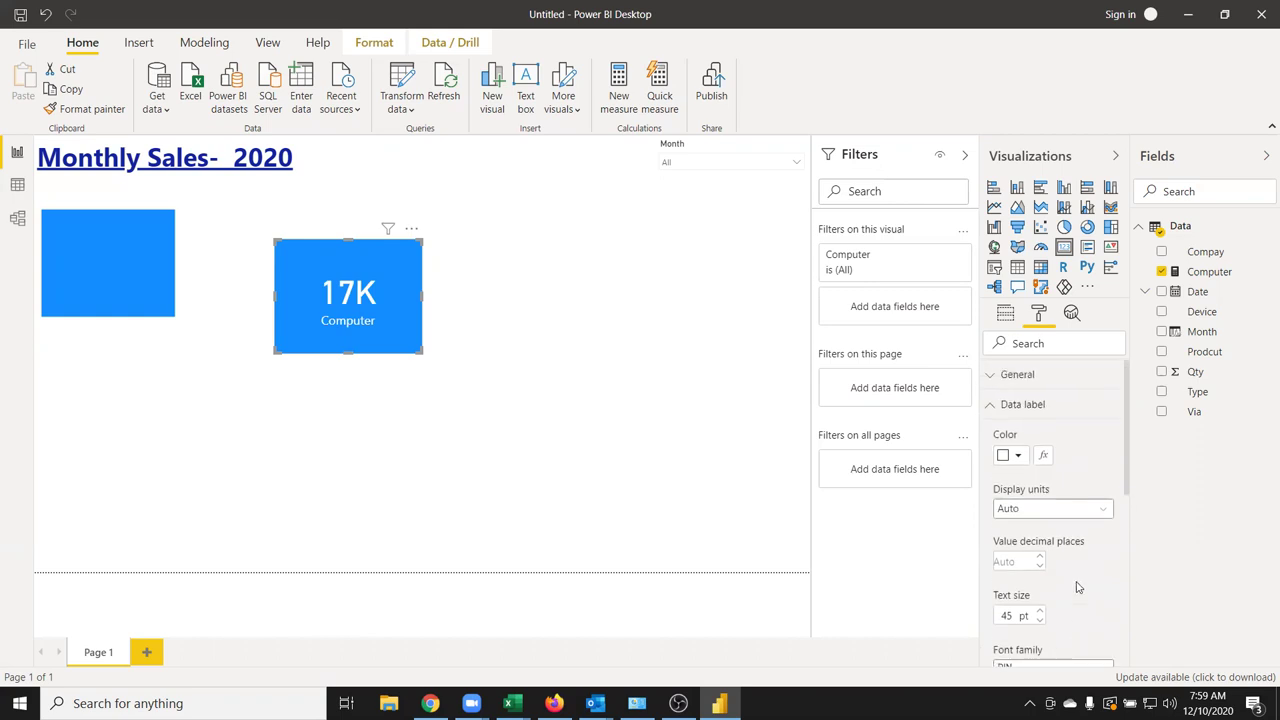
{"action": "left_click", "coordinate": [994, 405]}
{"action": "left_click", "coordinate": [994, 376]}
{"action": "left_click", "coordinate": [995, 380]}
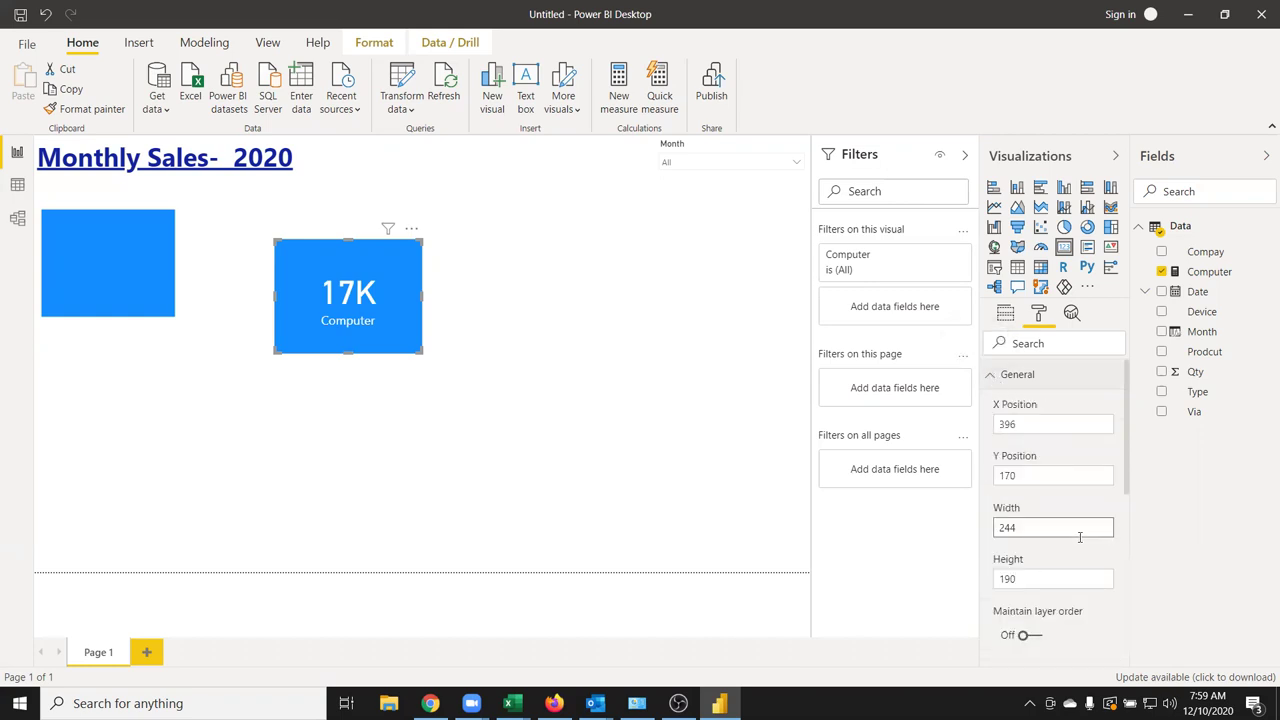
{"action": "scroll", "coordinate": [1085, 560], "scroll_direction": "down", "scroll_amount": 2}
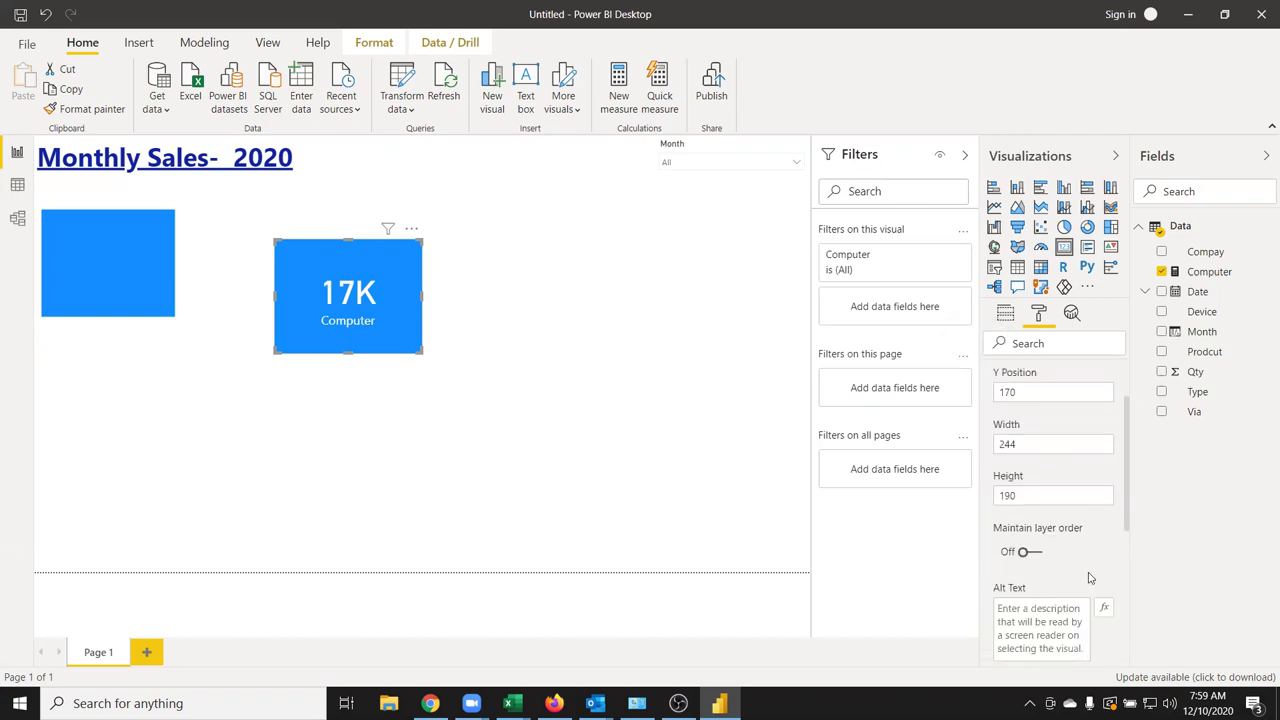
{"action": "scroll", "coordinate": [1090, 575], "scroll_direction": "up", "scroll_amount": 2}
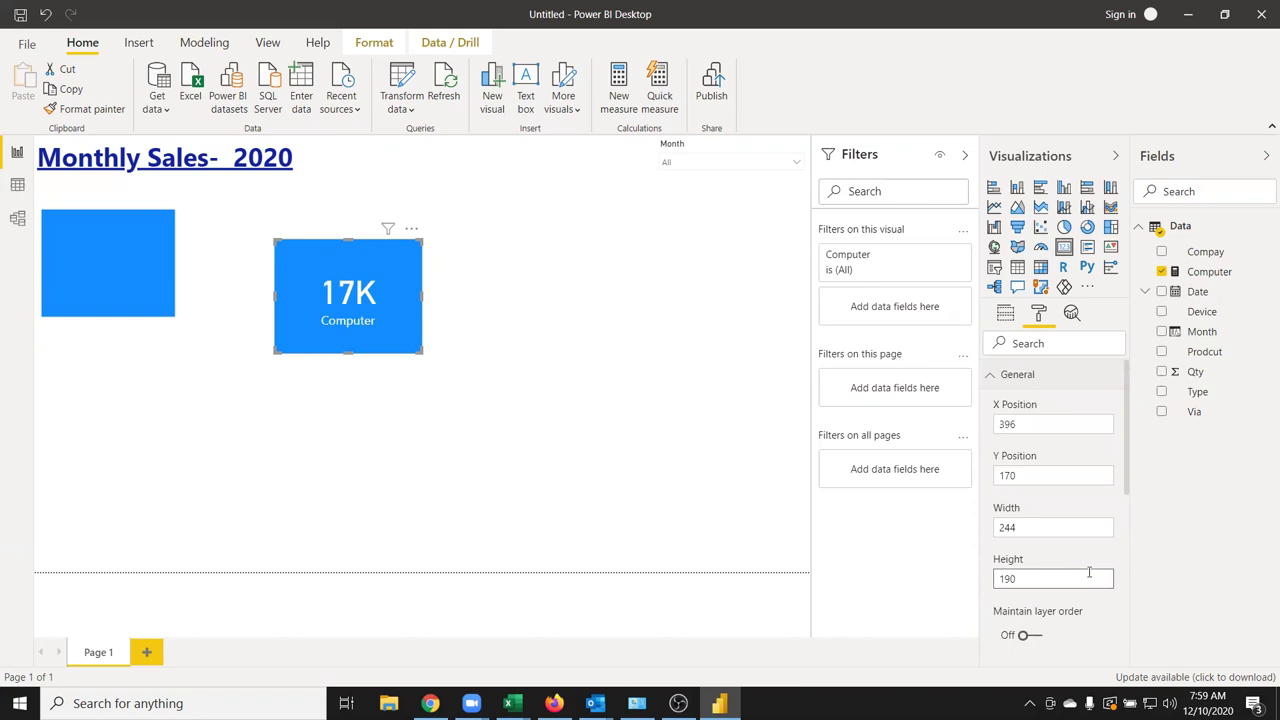
{"action": "left_click", "coordinate": [989, 376]}
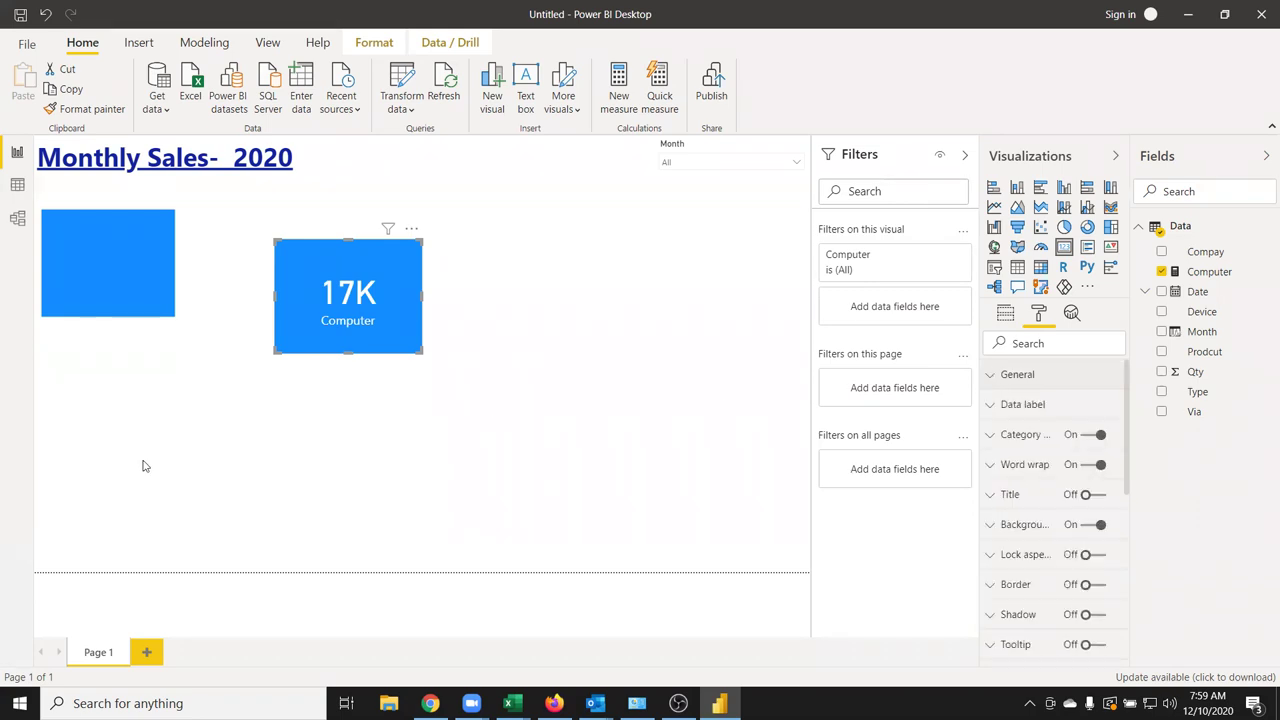
{"action": "left_click", "coordinate": [149, 342]}
{"action": "left_click", "coordinate": [147, 314]}
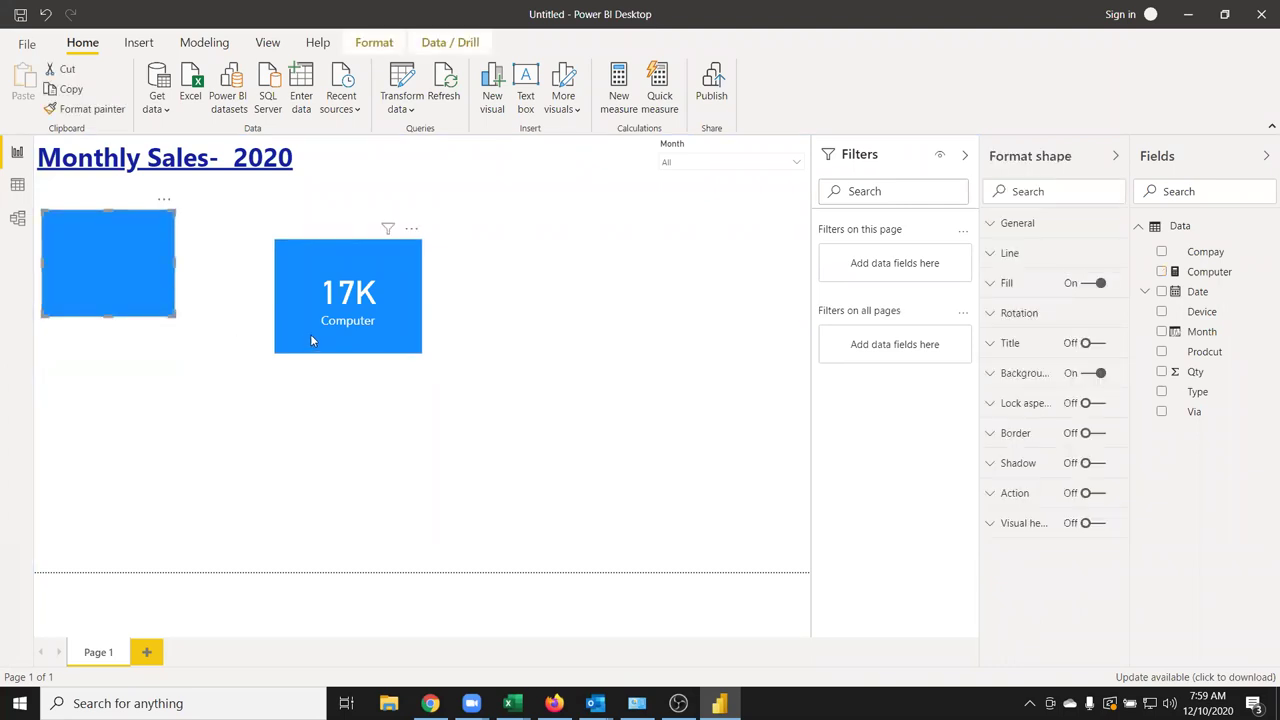
{"action": "left_click", "coordinate": [348, 265]}
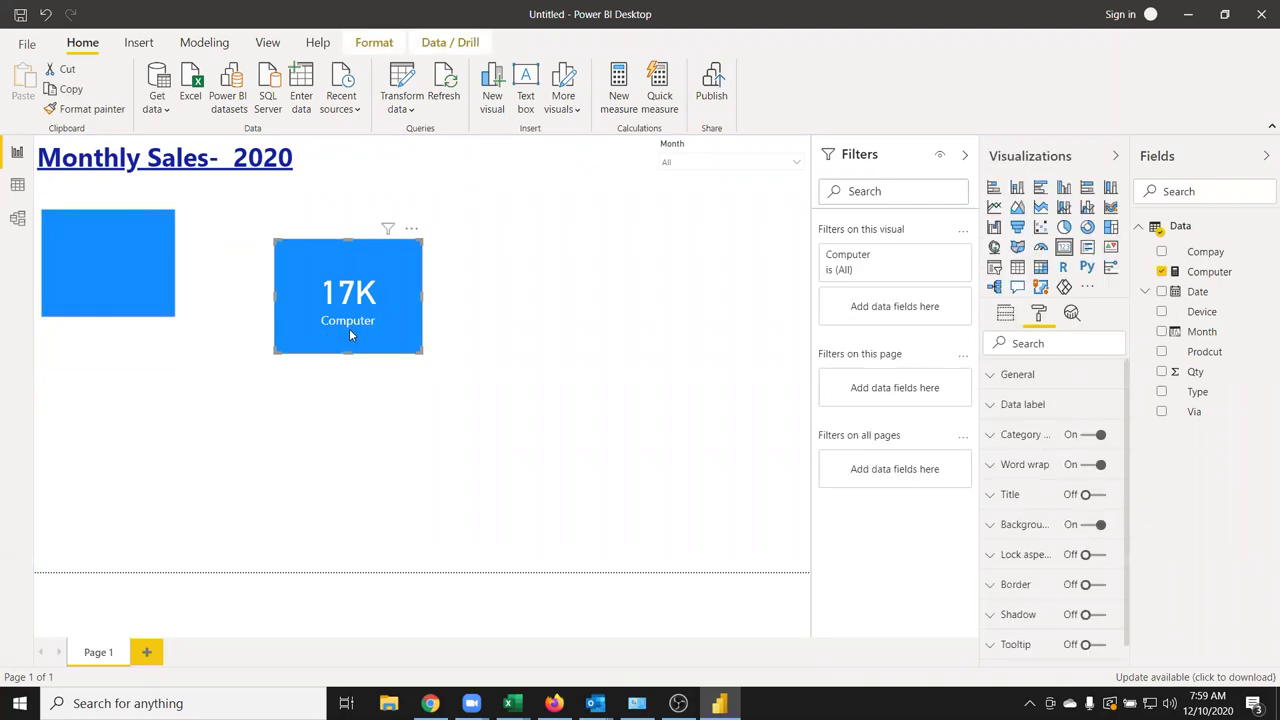
Turn the card background off and shrink the card into the blue rectangle's upper-left corner
{"action": "mouse_move", "coordinate": [349, 330]}
{"action": "left_click", "coordinate": [1072, 525]}
{"action": "left_click_drag", "start_coordinate": [360, 343], "coordinate": [119, 307]}
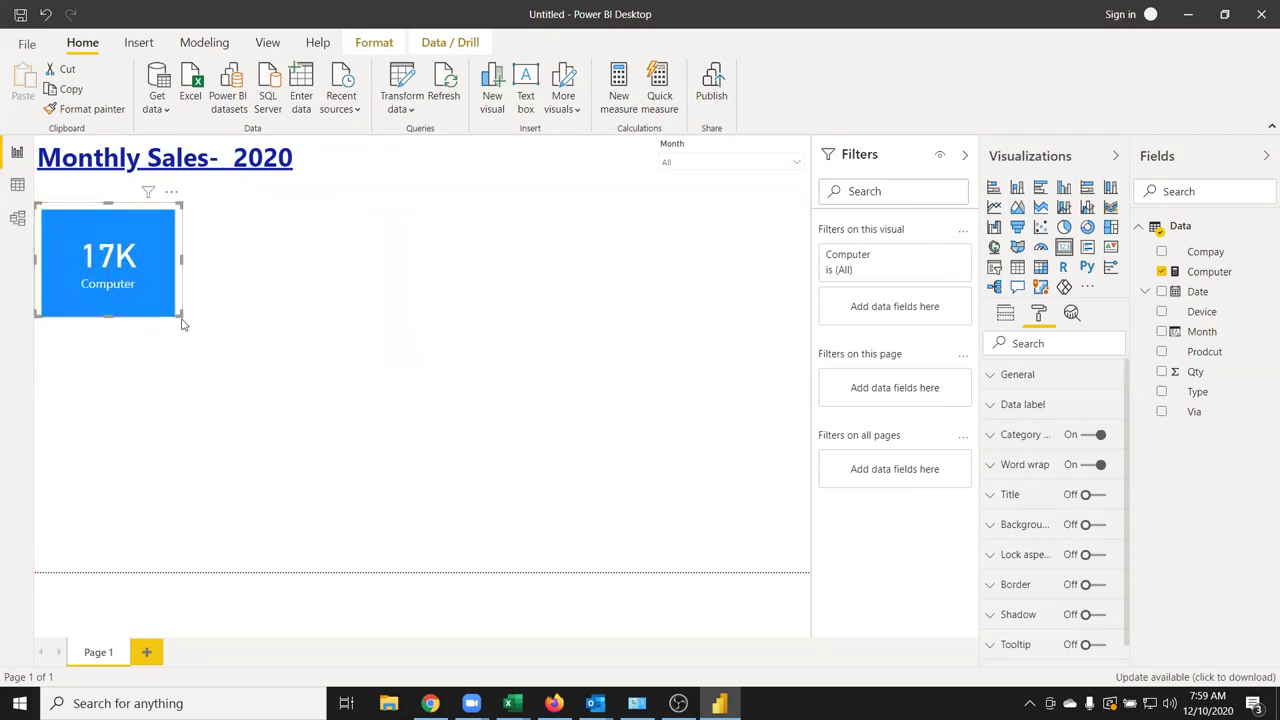
{"action": "left_click_drag", "start_coordinate": [159, 312], "coordinate": [116, 270]}
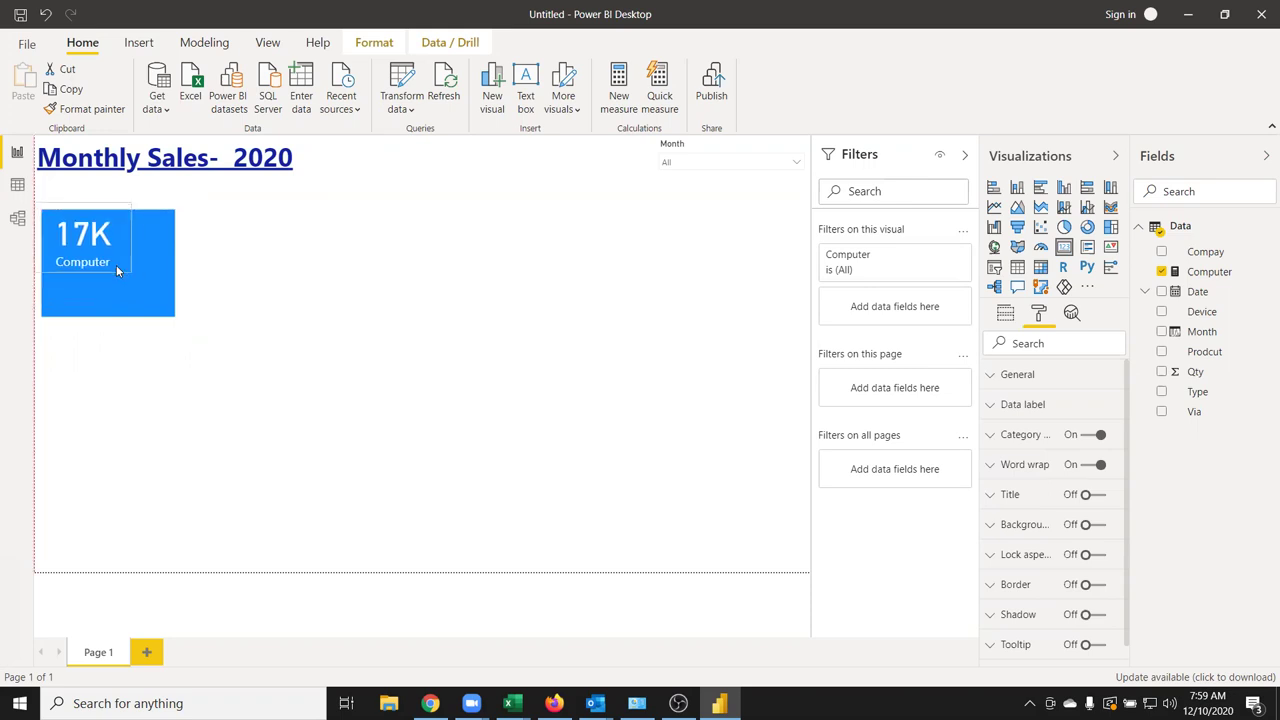
{"action": "left_click", "coordinate": [192, 322]}
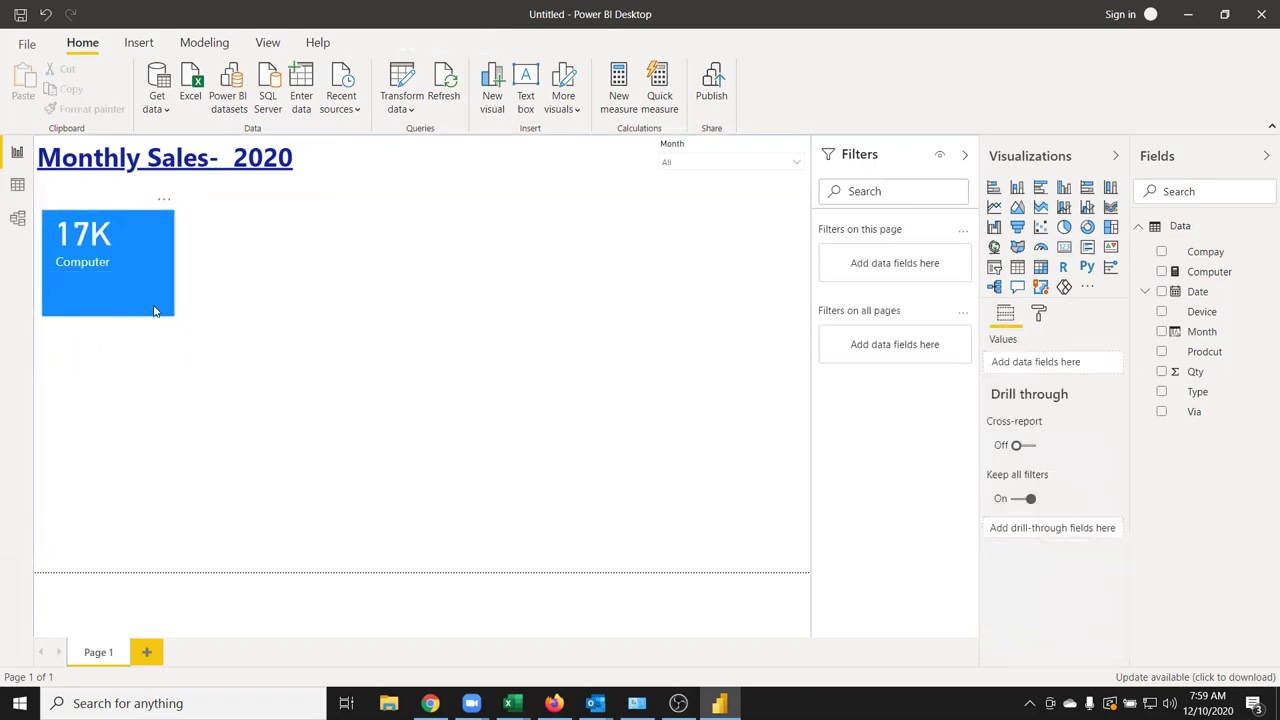
In Chrome, go to Google and search for 'Computer Icon'
{"action": "left_click", "coordinate": [430, 703]}
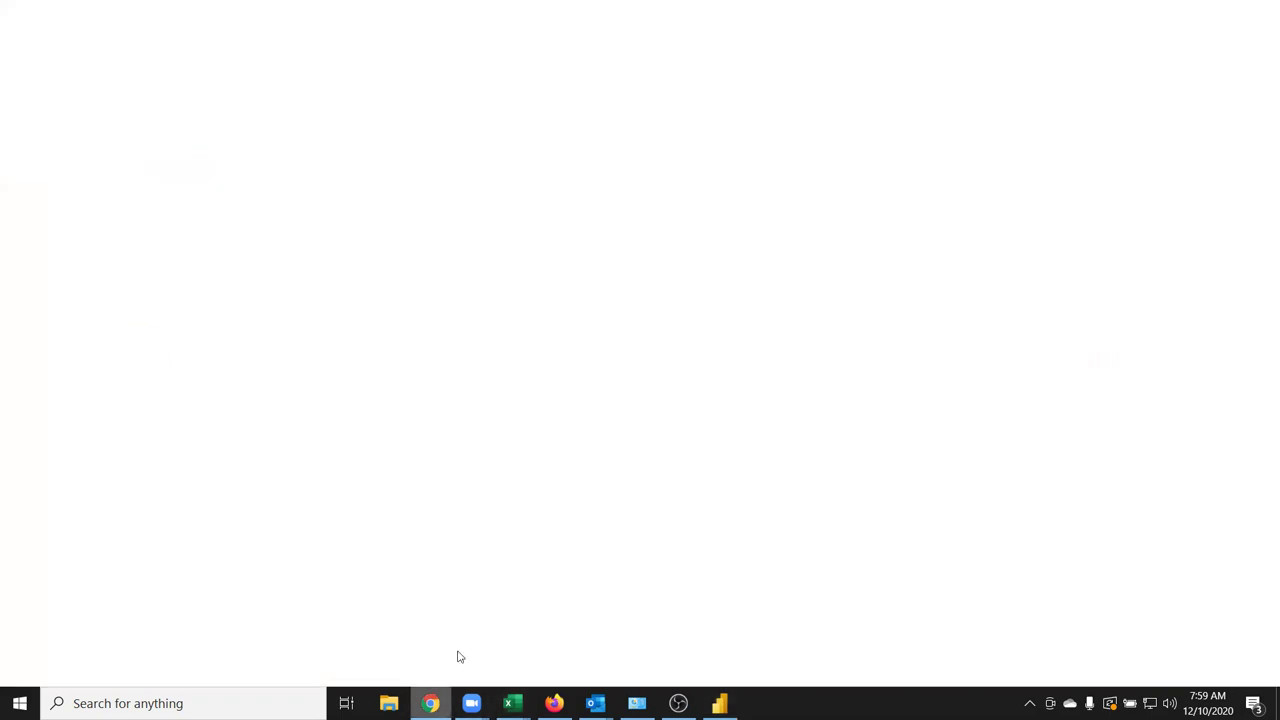
{"action": "left_click", "coordinate": [1006, 43]}
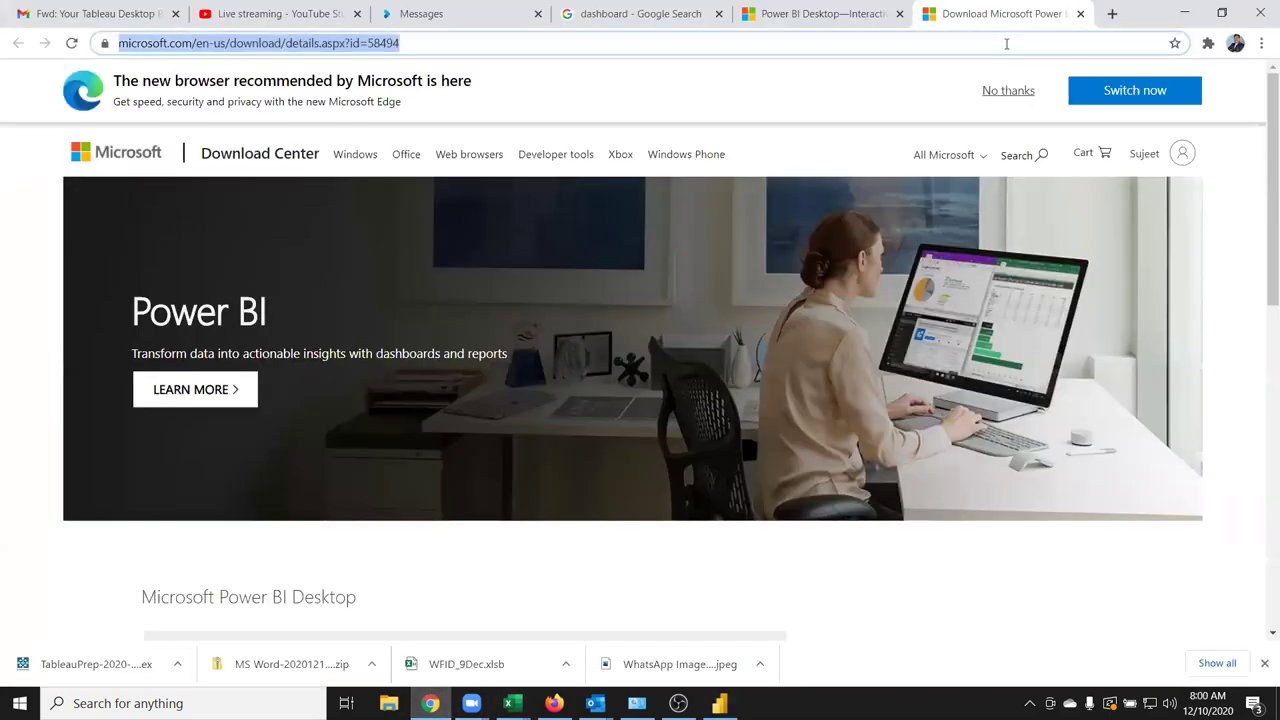
{"action": "type", "text": "go"}
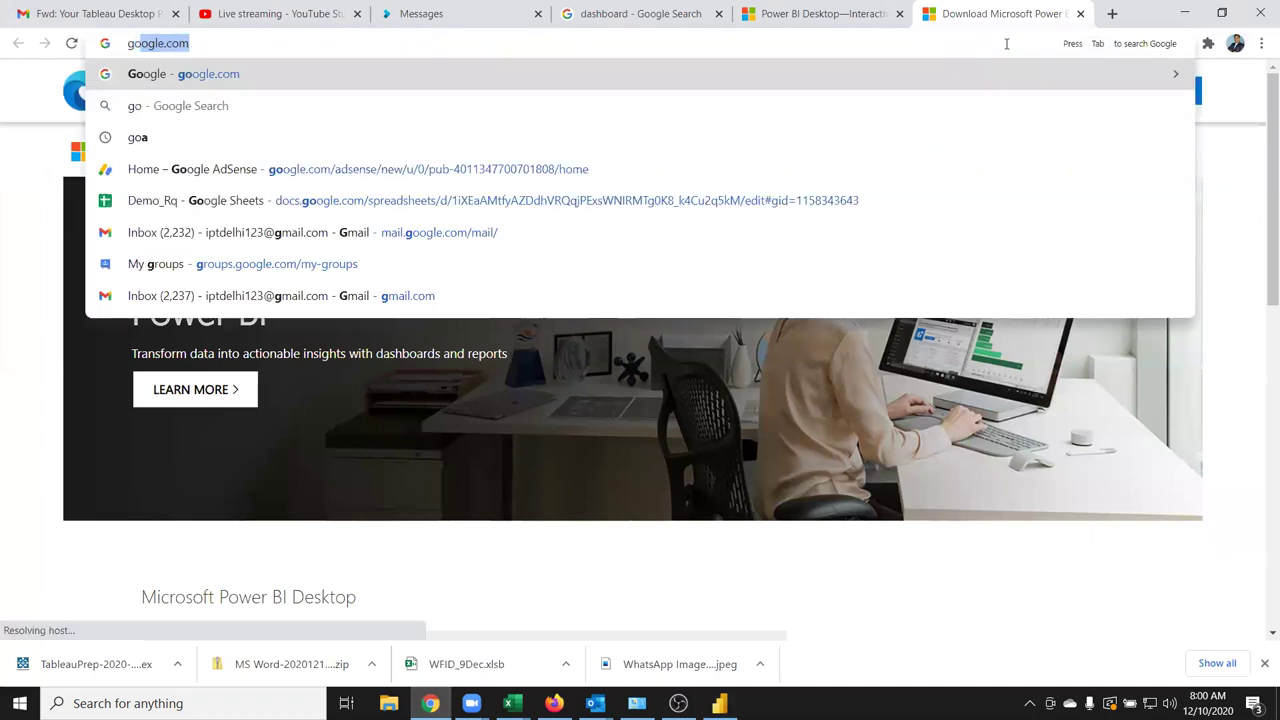
{"action": "key", "text": "Return"}
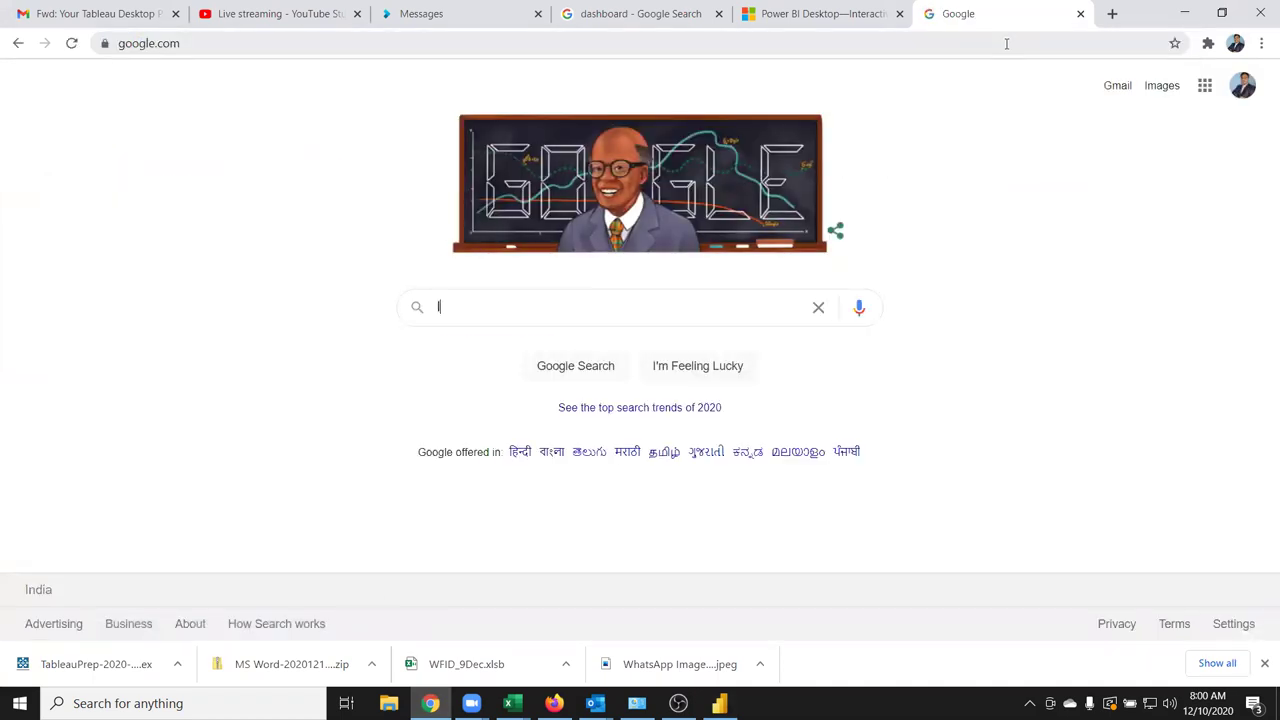
{"action": "type", "text": "I"}
{"action": "key", "text": "BackSpace"}
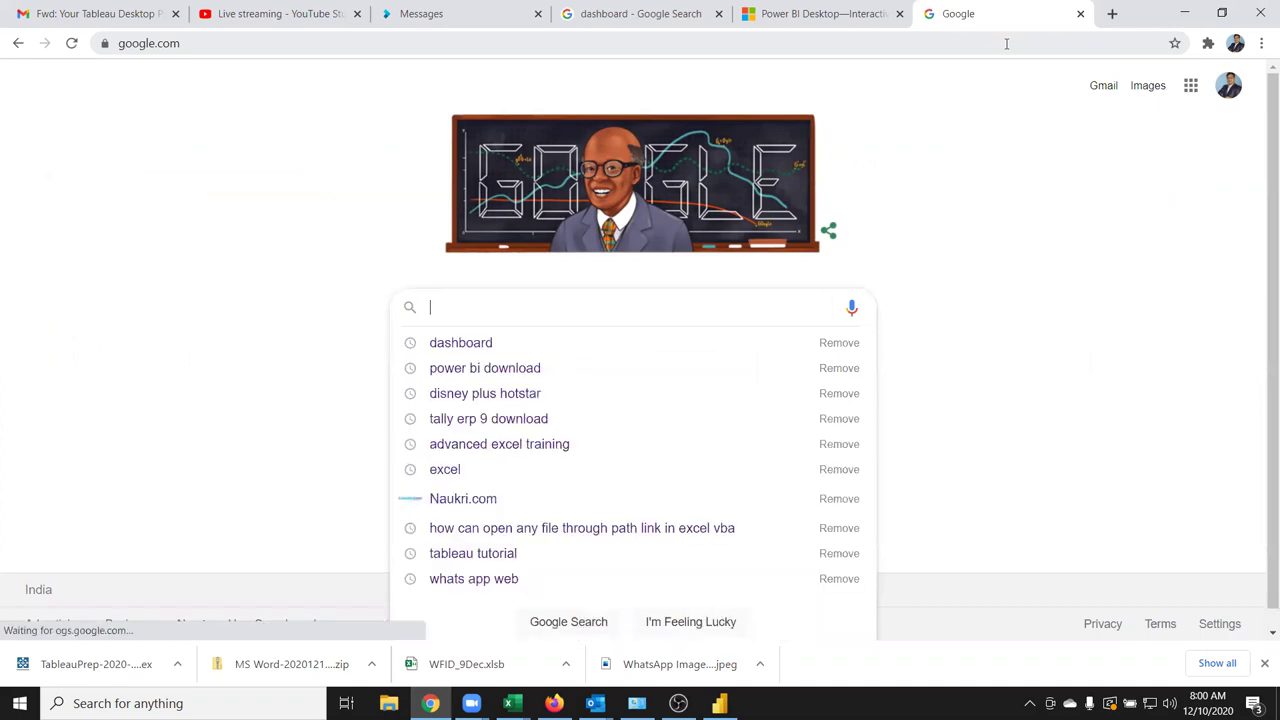
{"action": "type", "text": "Co"}
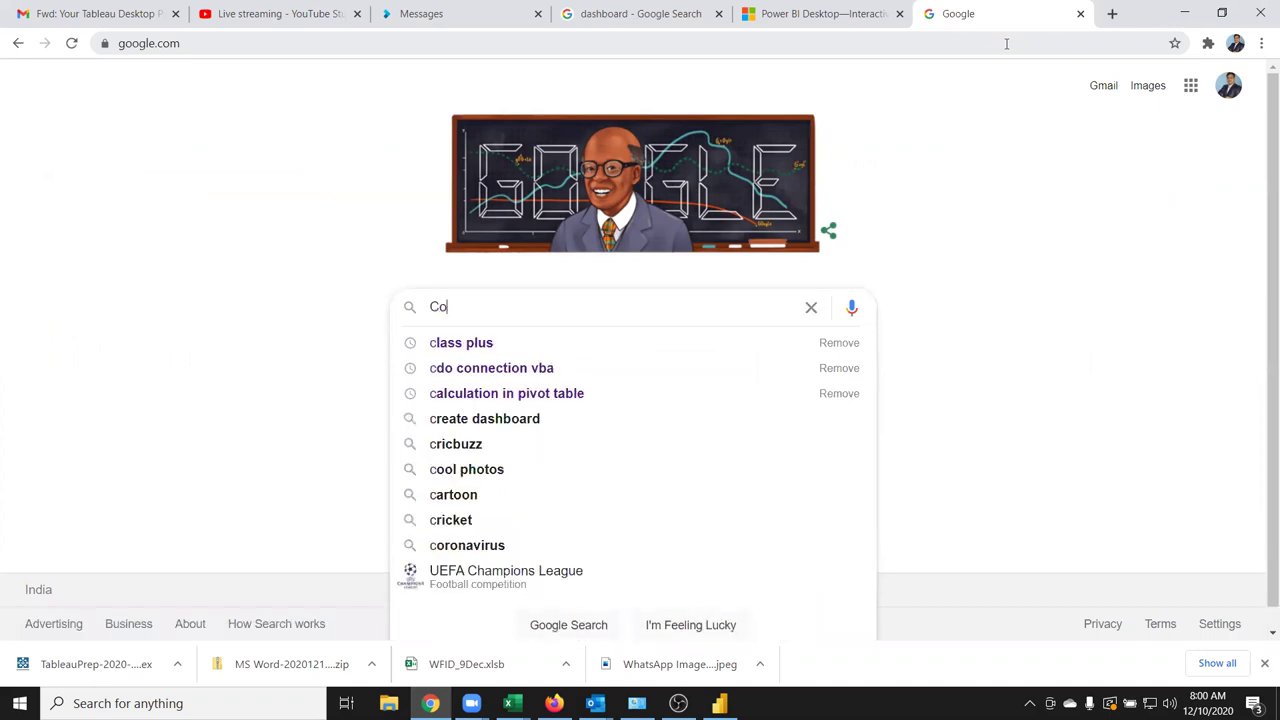
{"action": "type", "text": "mputer "}
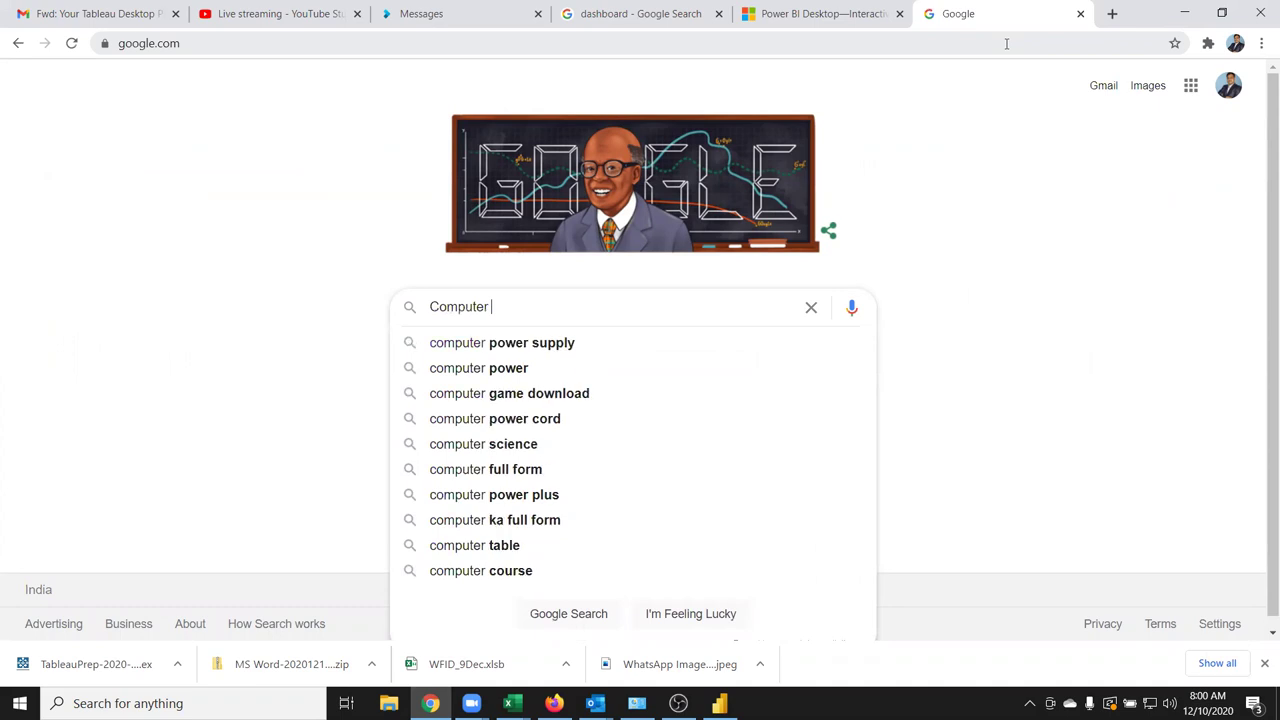
{"action": "type", "text": "Icon"}
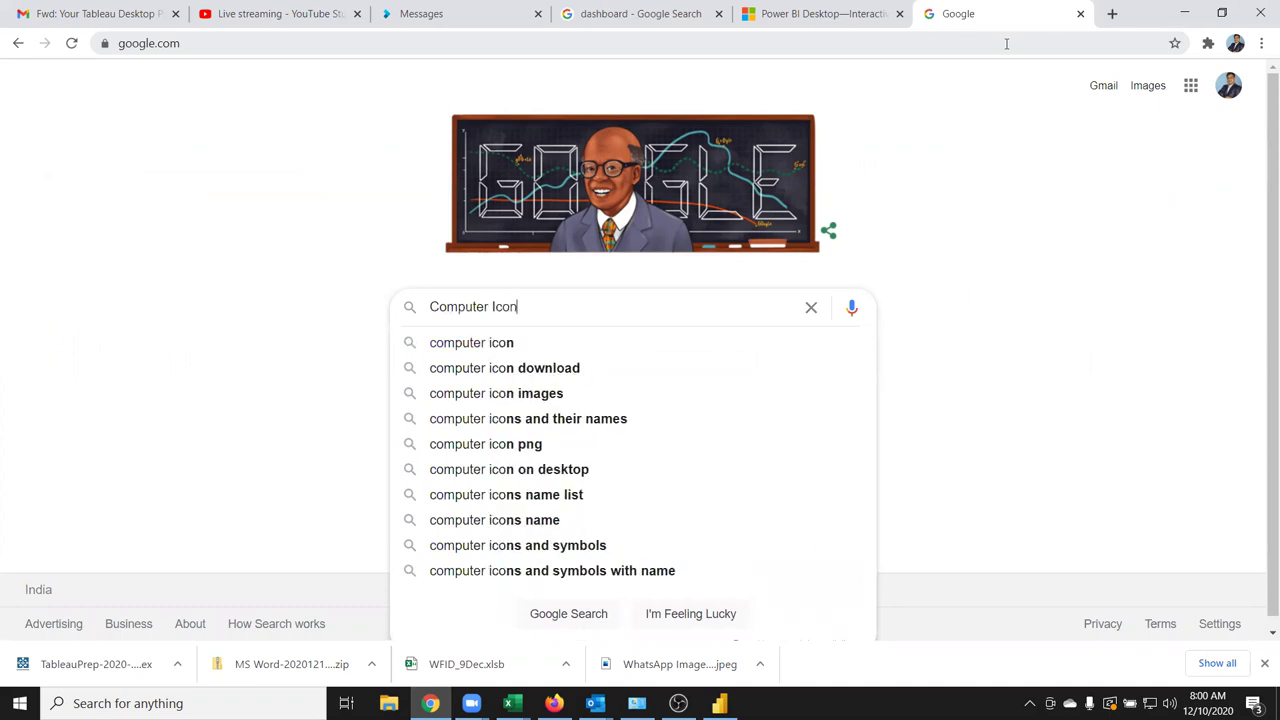
{"action": "key", "text": "Return"}
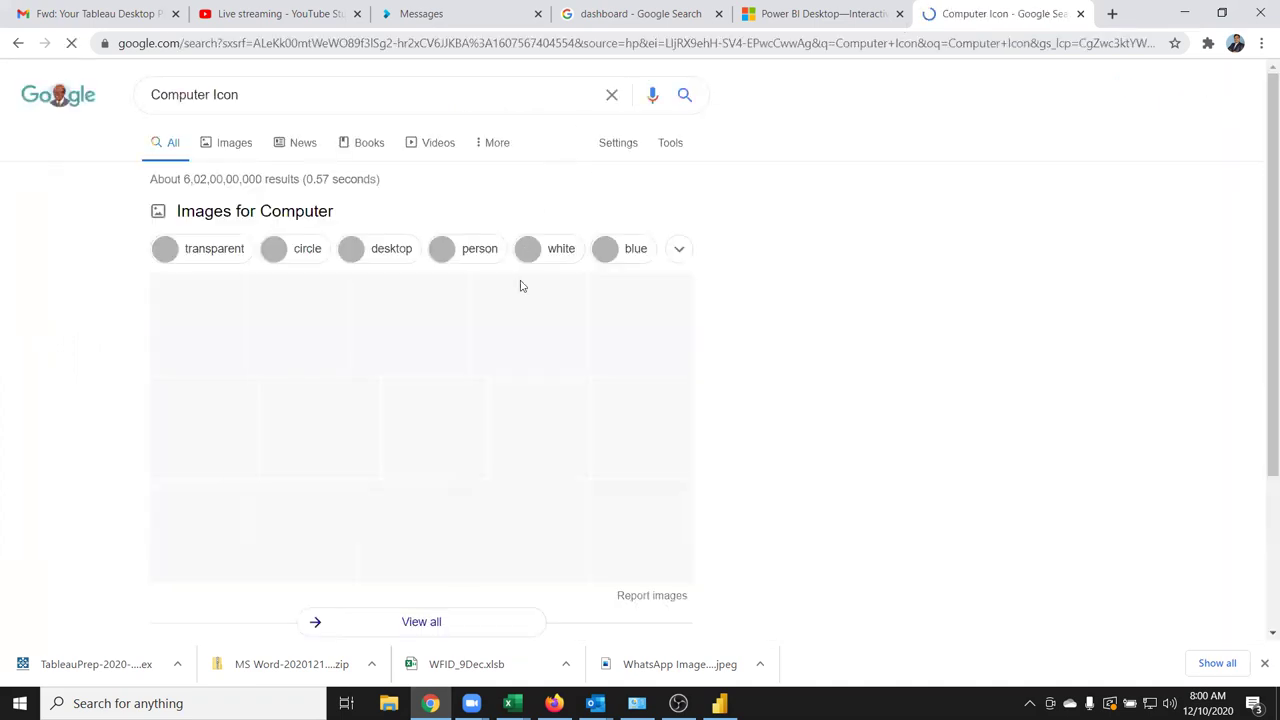
Copy the yellow computer picture from the image results and return to Power BI
{"action": "left_click", "coordinate": [218, 150]}
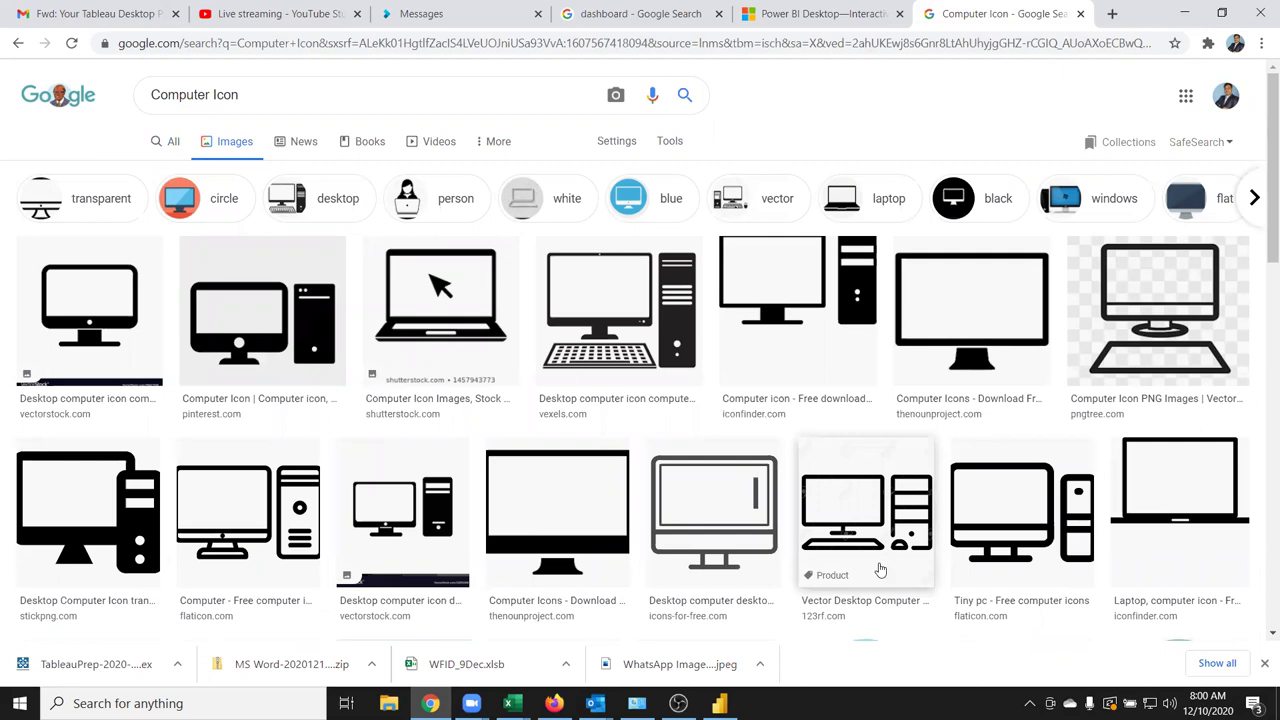
{"action": "scroll", "coordinate": [882, 568], "scroll_direction": "down", "scroll_amount": 1}
{"action": "scroll", "coordinate": [880, 569], "scroll_direction": "up", "scroll_amount": 1}
{"action": "scroll", "coordinate": [880, 569], "scroll_direction": "down", "scroll_amount": 4}
{"action": "scroll", "coordinate": [880, 569], "scroll_direction": "down", "scroll_amount": 2}
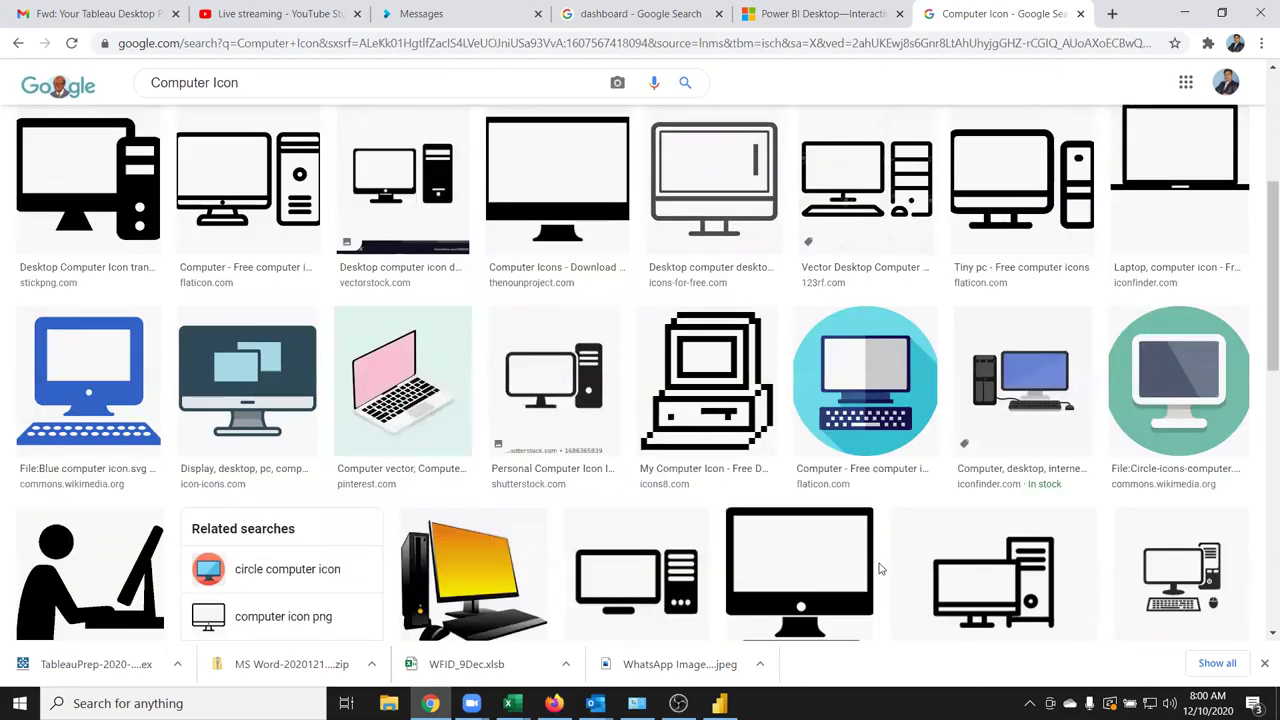
{"action": "scroll", "coordinate": [880, 569], "scroll_direction": "down", "scroll_amount": 2}
{"action": "scroll", "coordinate": [878, 570], "scroll_direction": "down", "scroll_amount": 1}
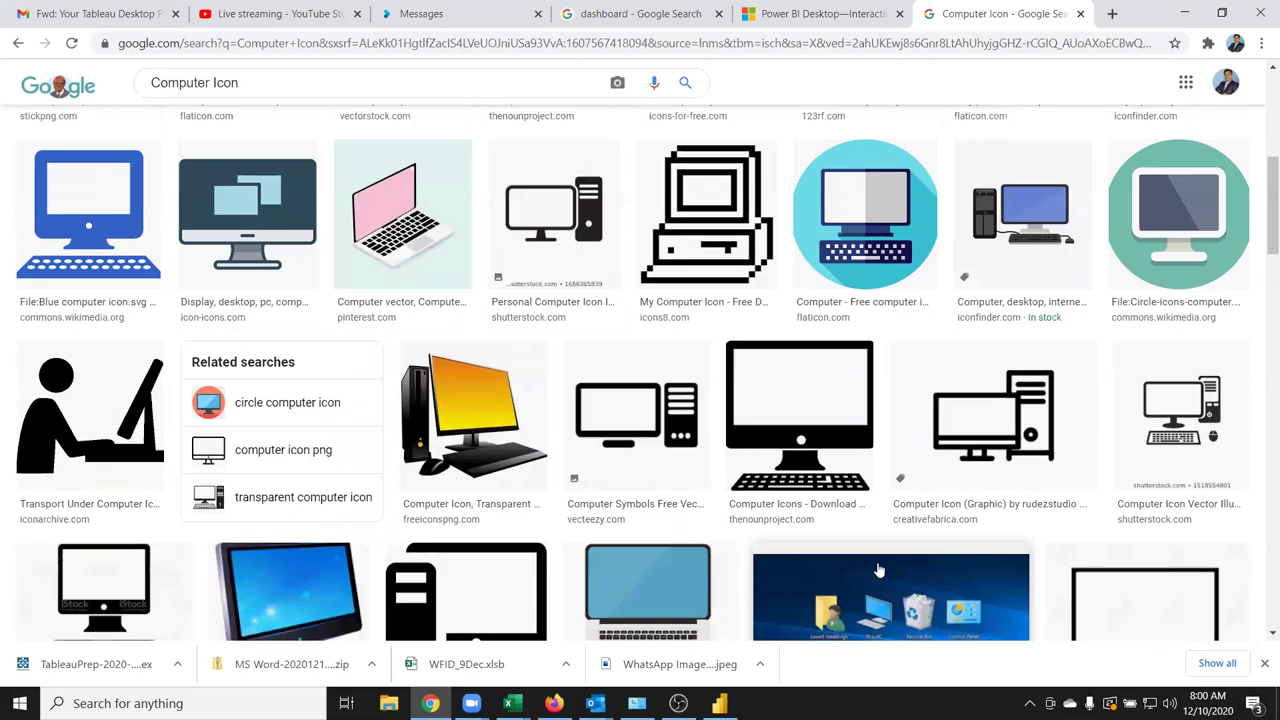
{"action": "scroll", "coordinate": [440, 368], "scroll_direction": "down", "scroll_amount": 1}
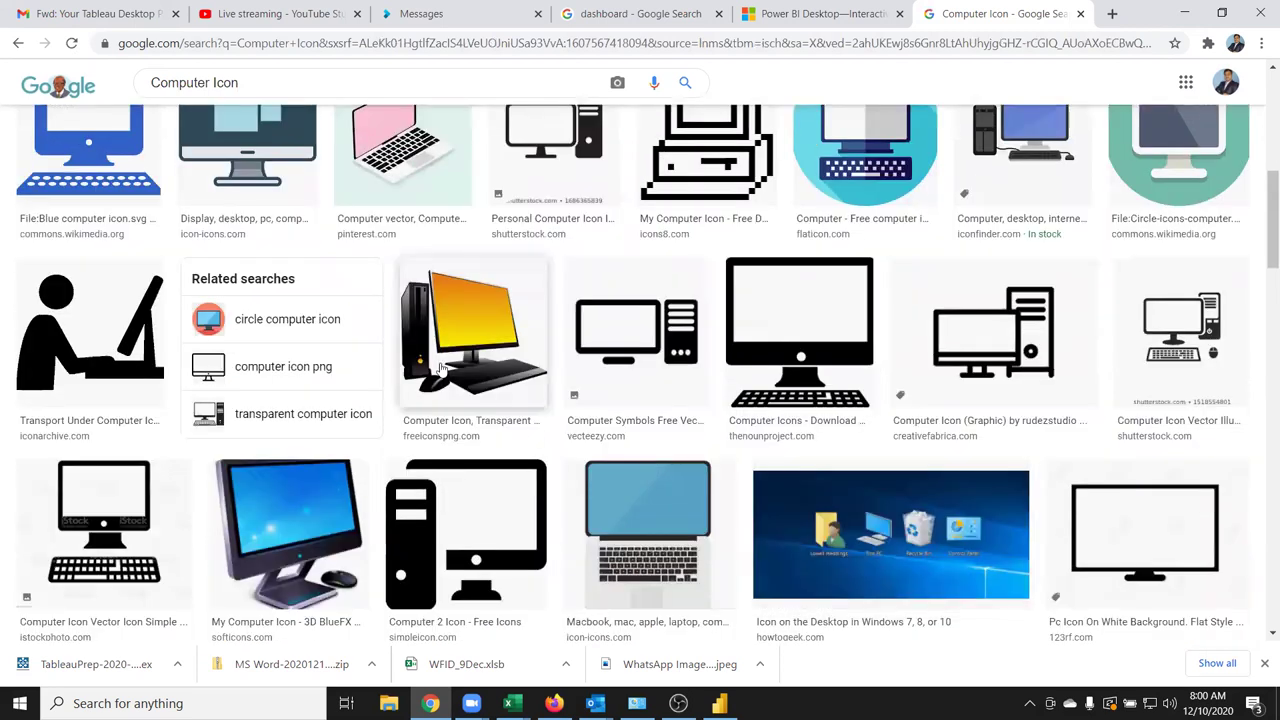
{"action": "right_click", "coordinate": [448, 360]}
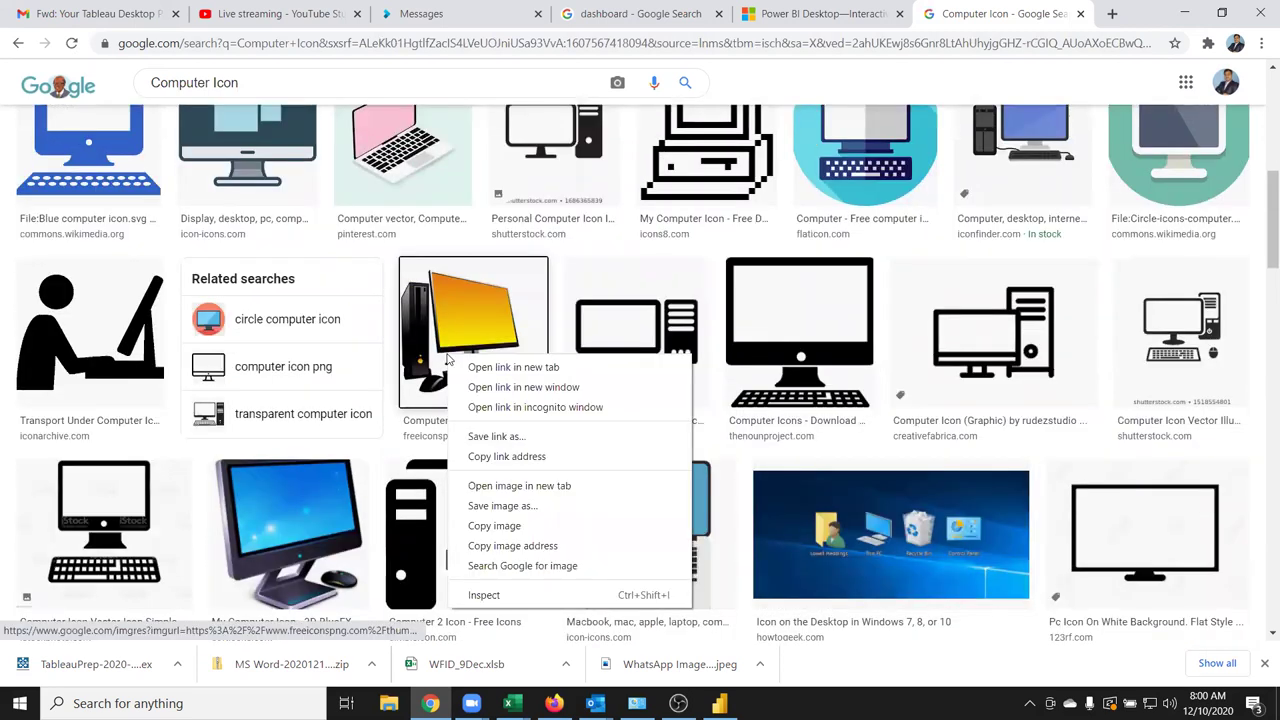
{"action": "left_click", "coordinate": [514, 531]}
{"action": "key", "text": "alt+Tab"}
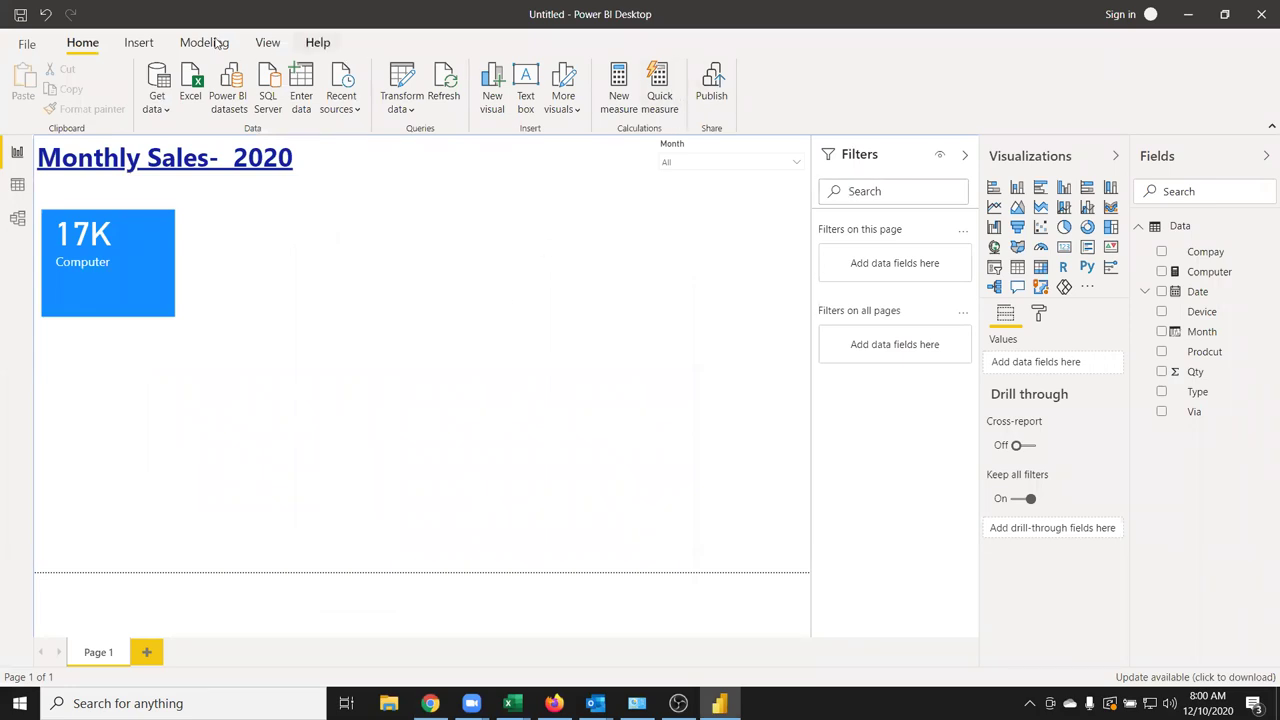
Cancel the Insert > Image file picker and switch back to Chrome's Computer Icon results
{"action": "left_click", "coordinate": [139, 42]}
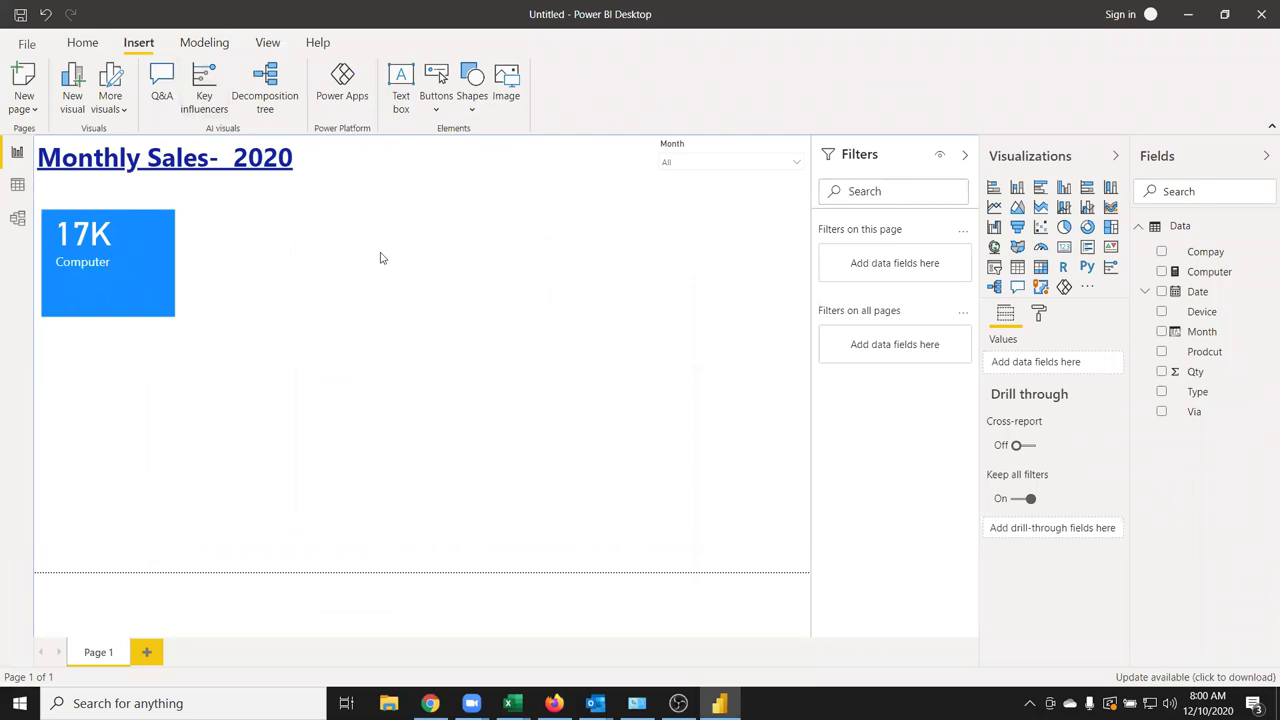
{"action": "left_click", "coordinate": [499, 103]}
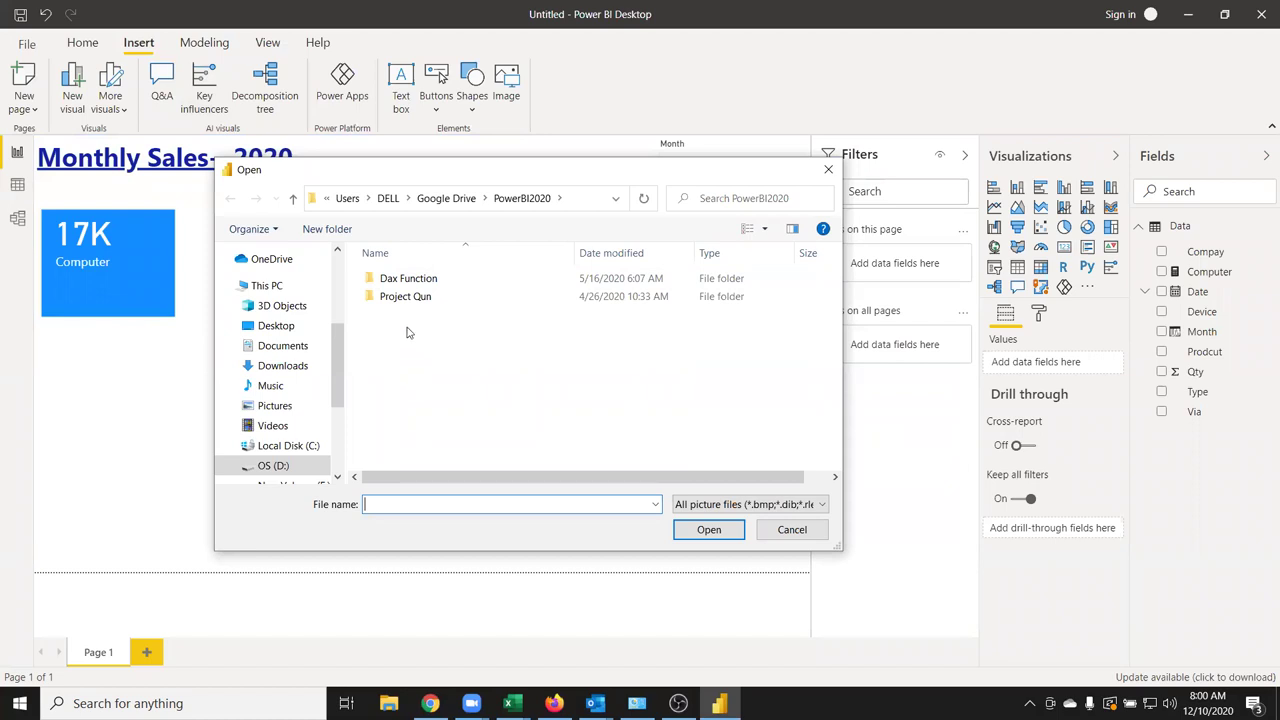
{"action": "left_click", "coordinate": [829, 173]}
{"action": "key", "text": "alt+Tab"}
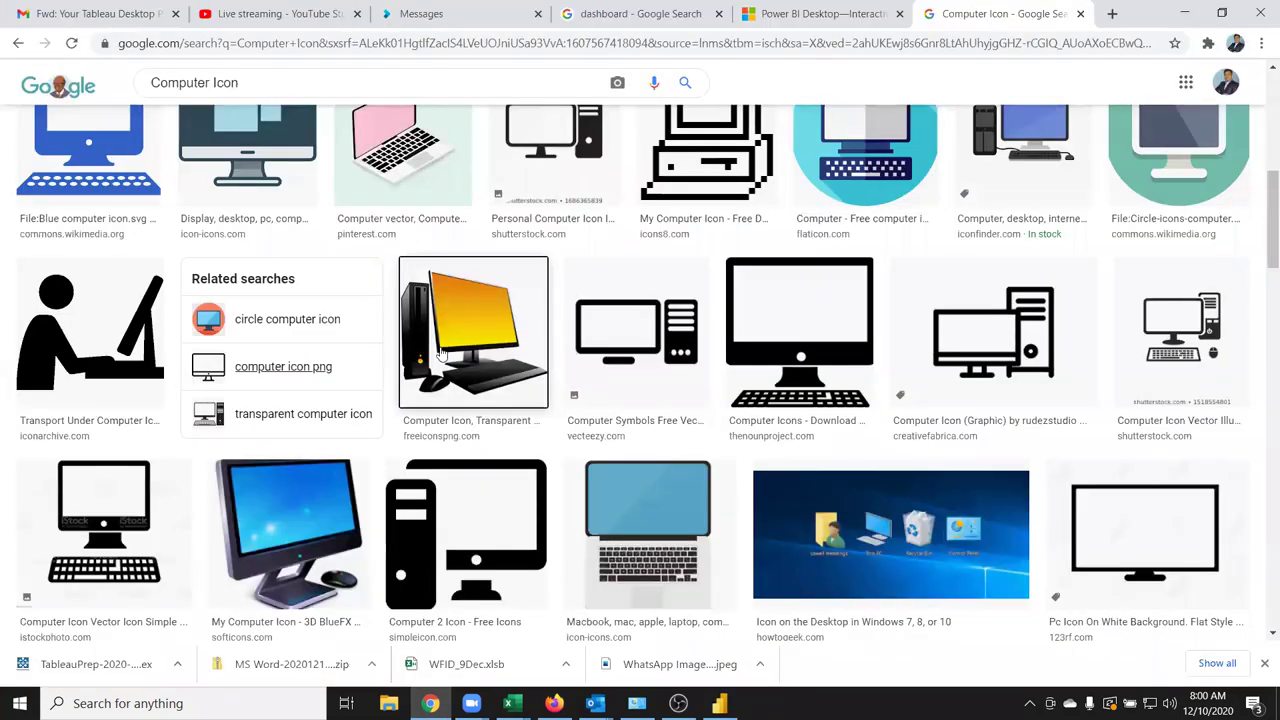
Save the yellow computer picture to the Desktop as 'images', then return to Power BI
{"action": "right_click", "coordinate": [442, 355]}
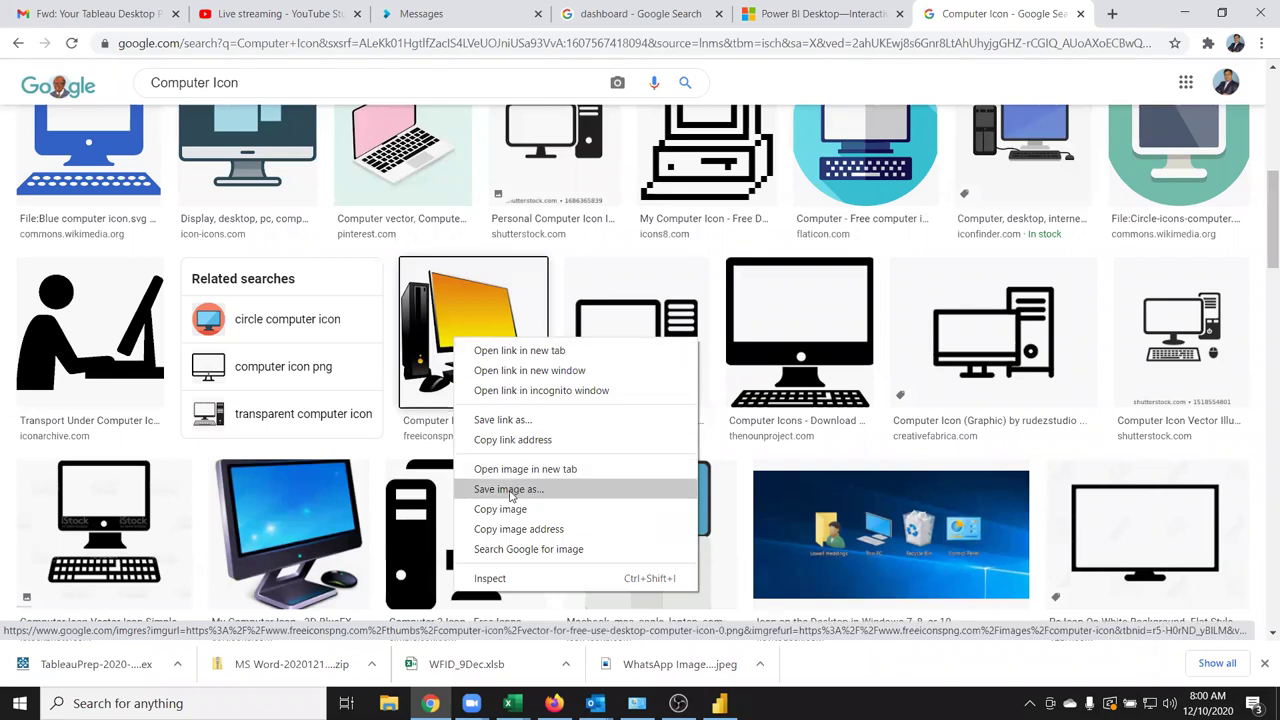
{"action": "left_click", "coordinate": [510, 489]}
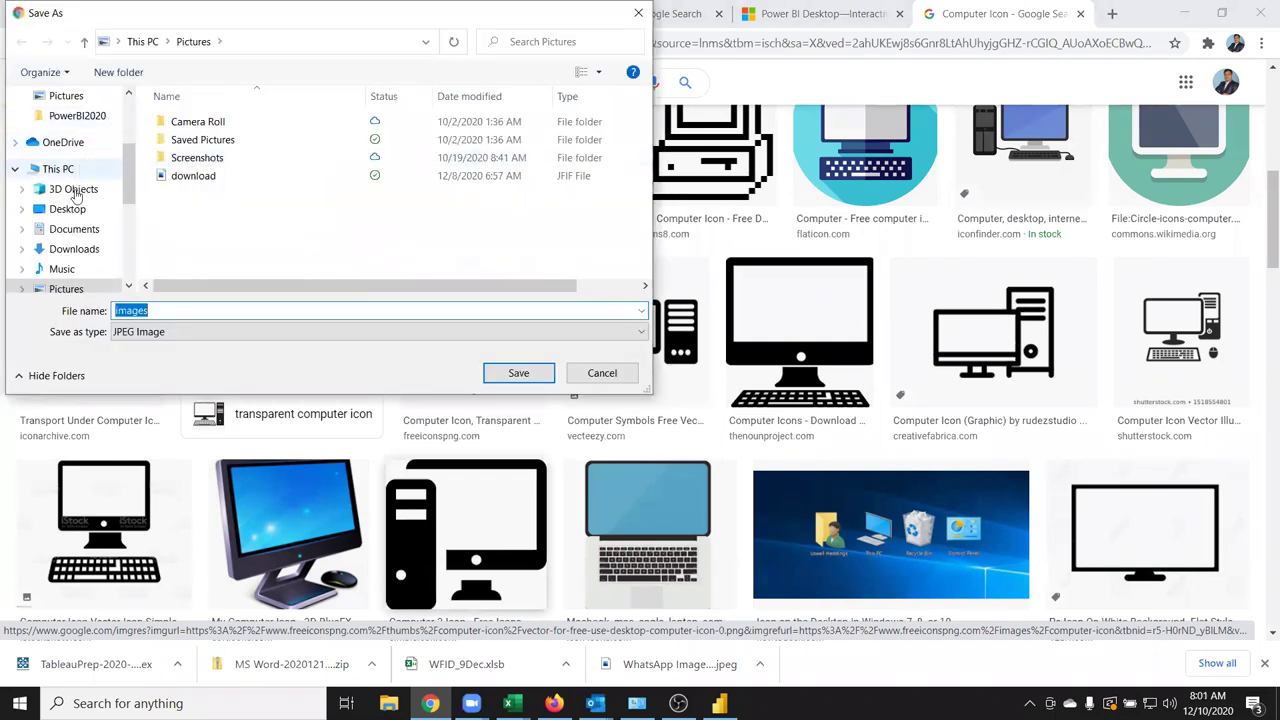
{"action": "left_click", "coordinate": [70, 209]}
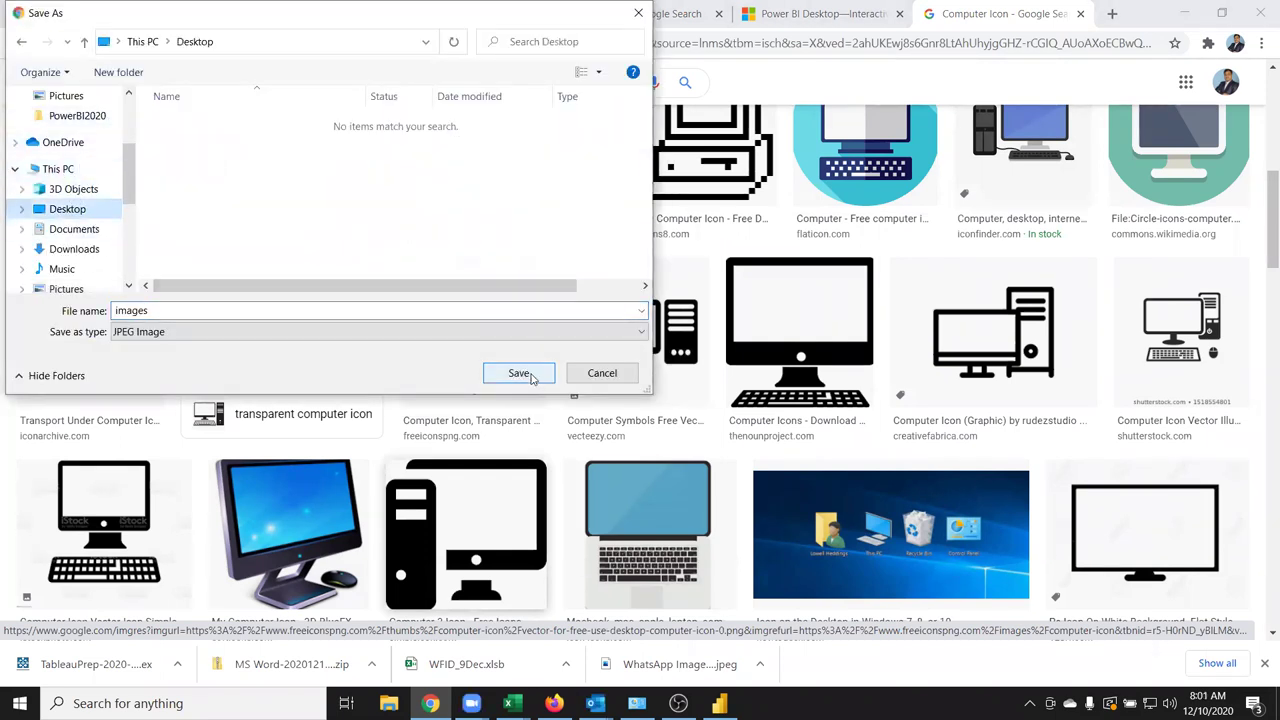
{"action": "left_click", "coordinate": [519, 373]}
{"action": "key", "text": "alt+Tab"}
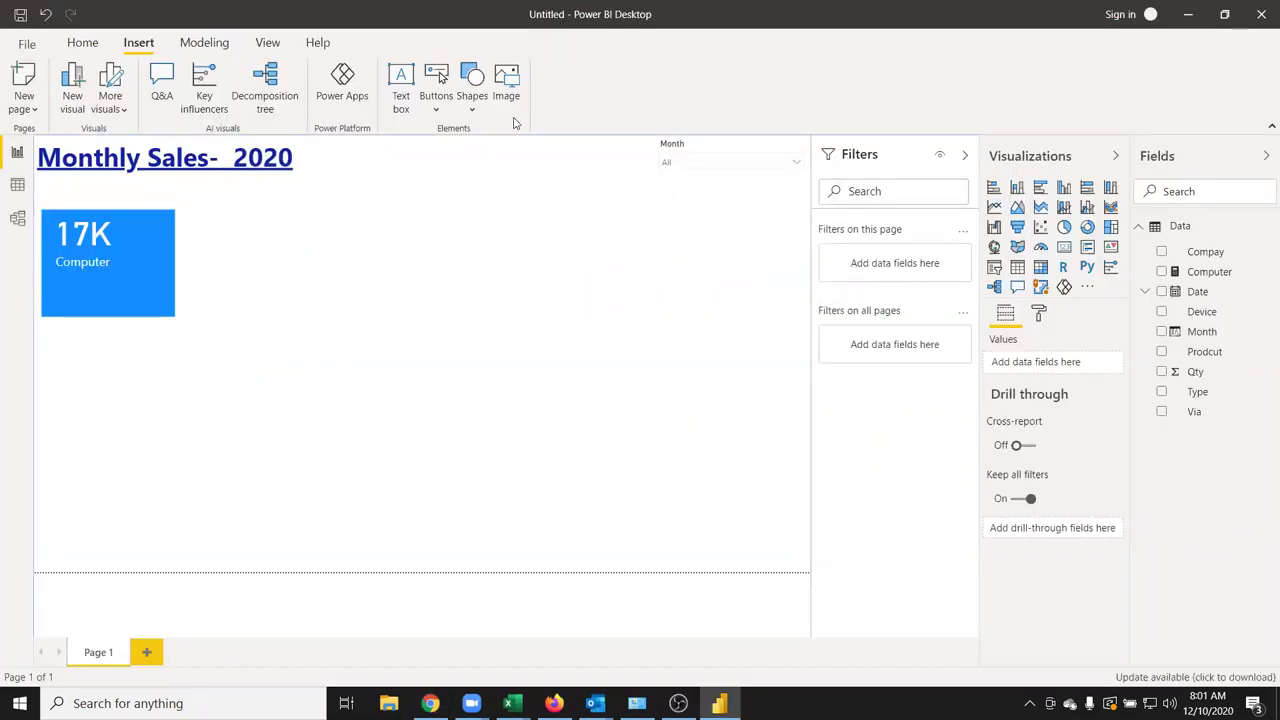
Insert Desktop\images, shrink it to an icon and place it at the 17K card's bottom-right corner
{"action": "left_click", "coordinate": [506, 85]}
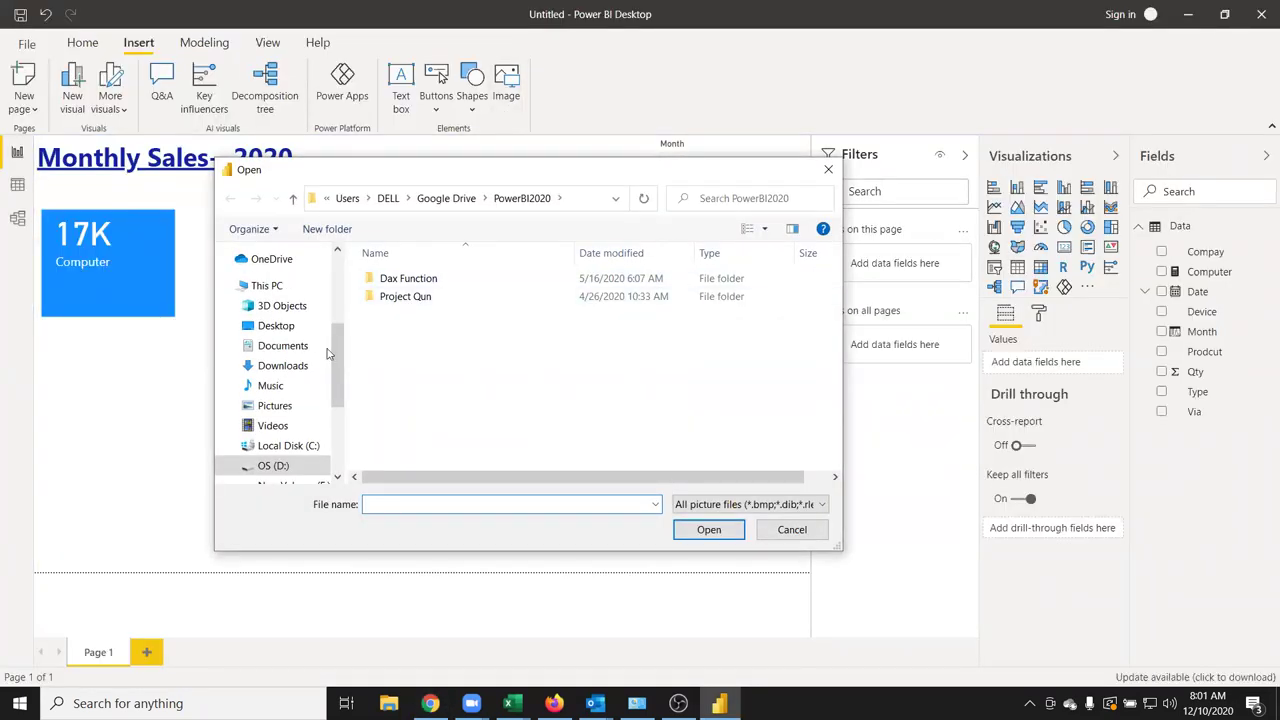
{"action": "left_click", "coordinate": [308, 332]}
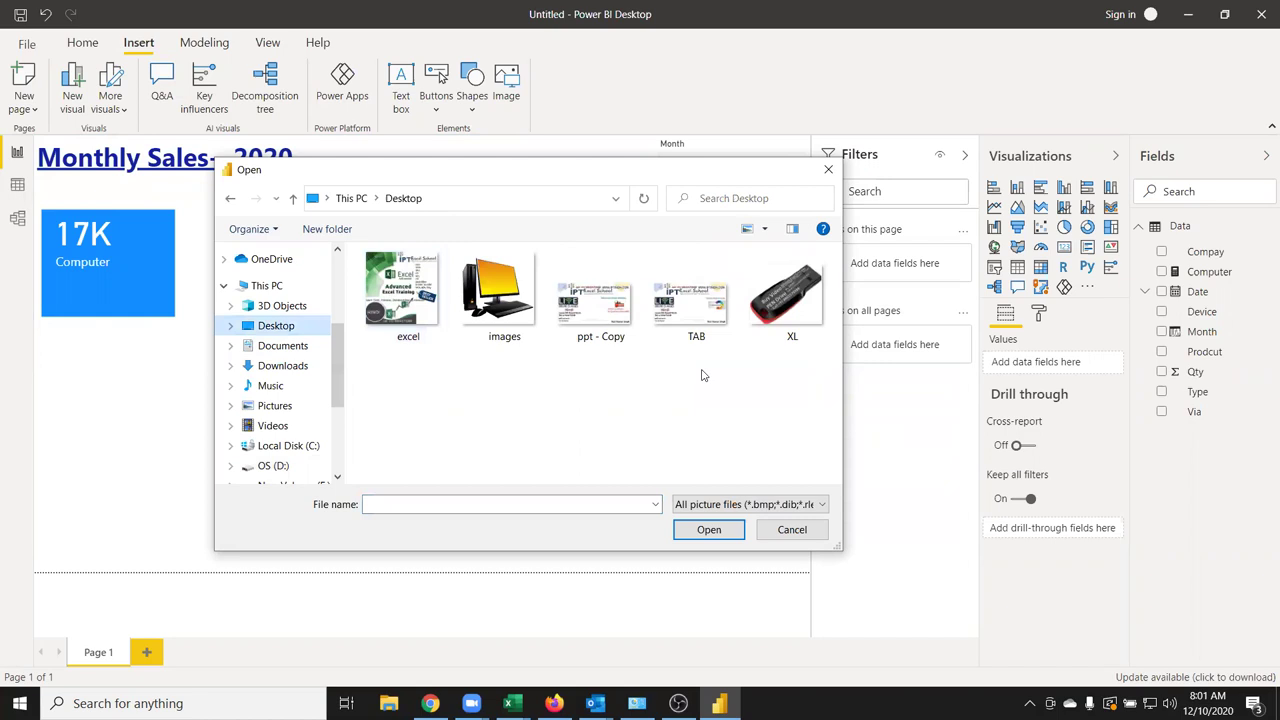
{"action": "left_click", "coordinate": [505, 325]}
{"action": "left_click", "coordinate": [703, 528]}
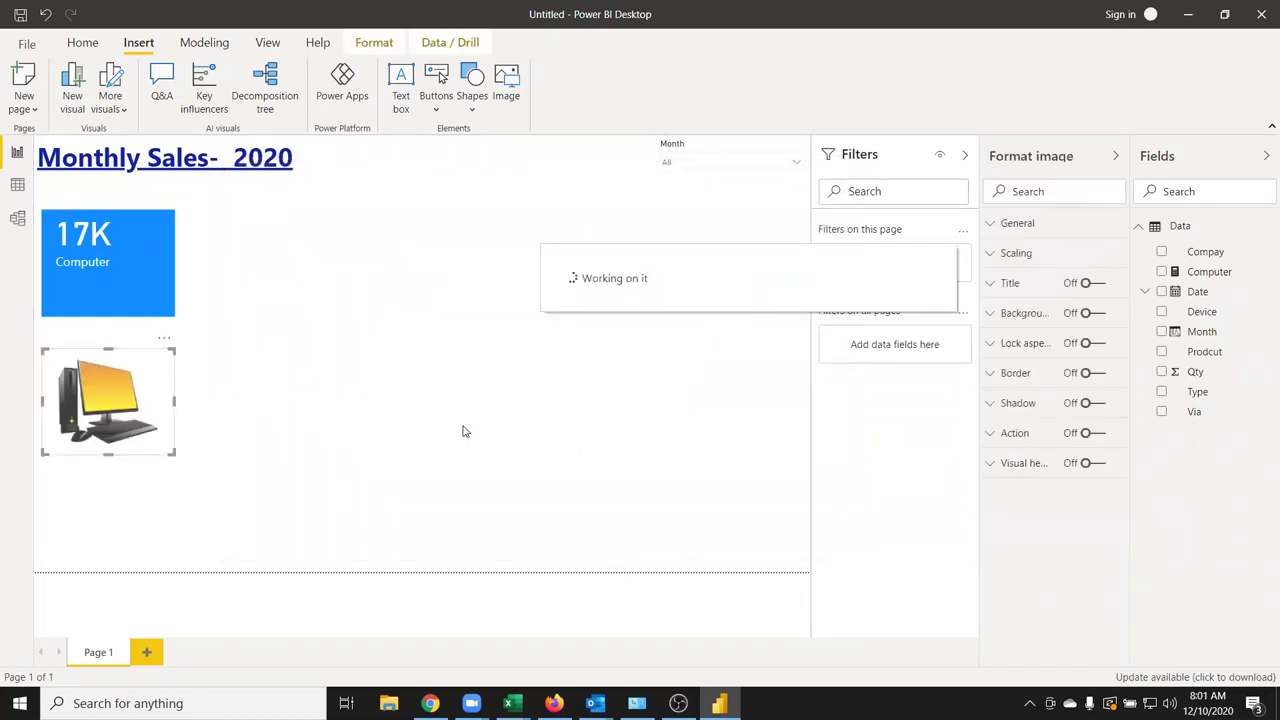
{"action": "mouse_move", "coordinate": [251, 407]}
{"action": "left_mouse_down"}
{"action": "mouse_move", "coordinate": [446, 408]}
{"action": "mouse_move", "coordinate": [368, 330]}
{"action": "left_mouse_up"}
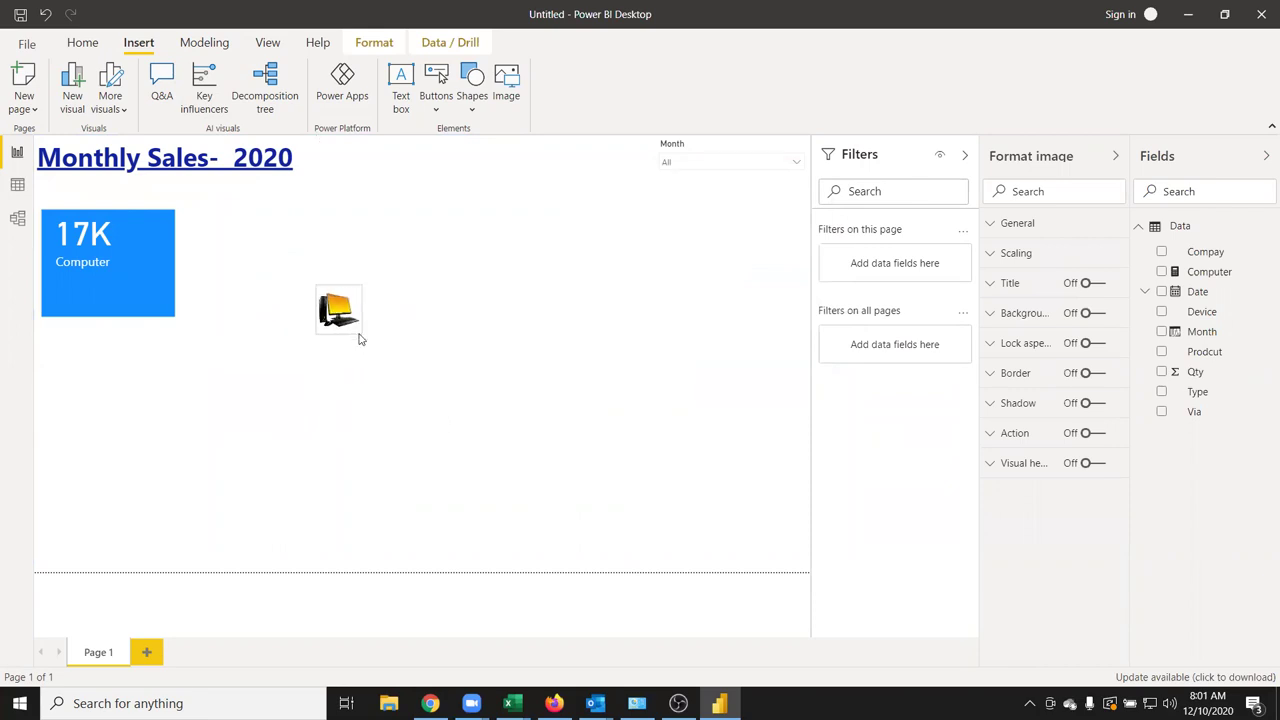
{"action": "left_click_drag", "start_coordinate": [358, 327], "coordinate": [165, 313]}
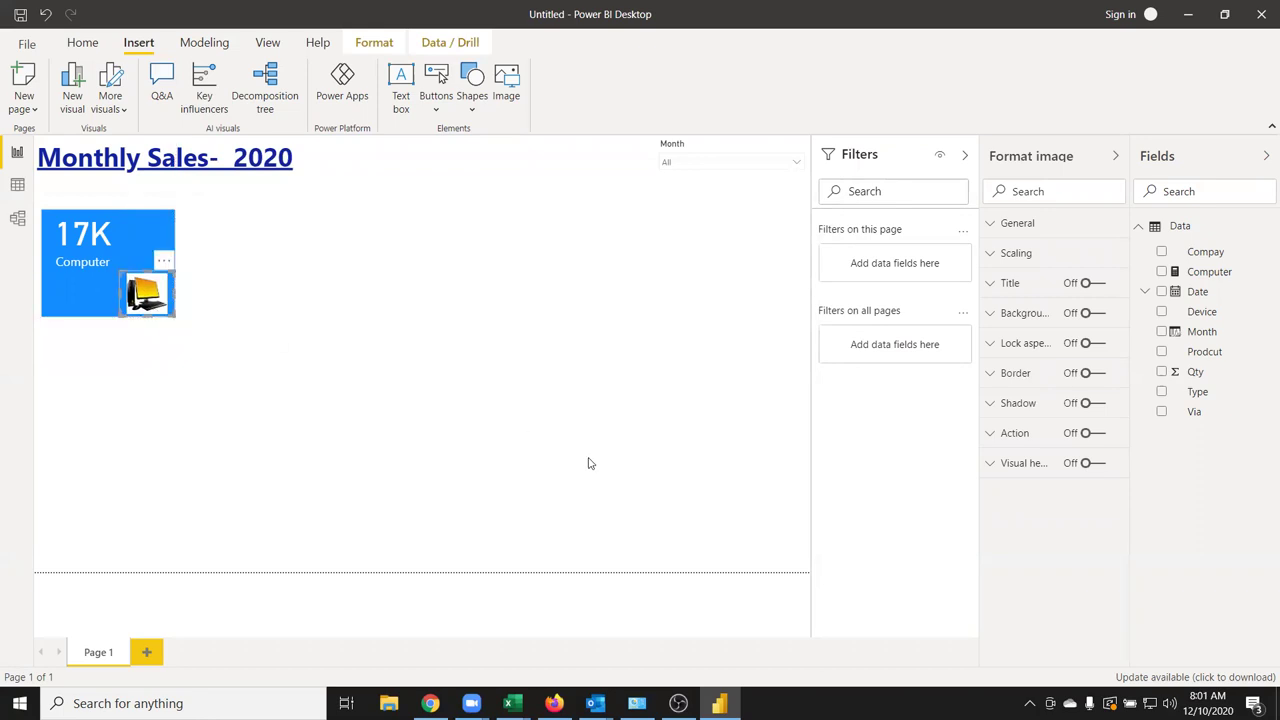
Switch on the computer icon's background, colour it blue, and deselect to view the card
{"action": "left_click", "coordinate": [1097, 316]}
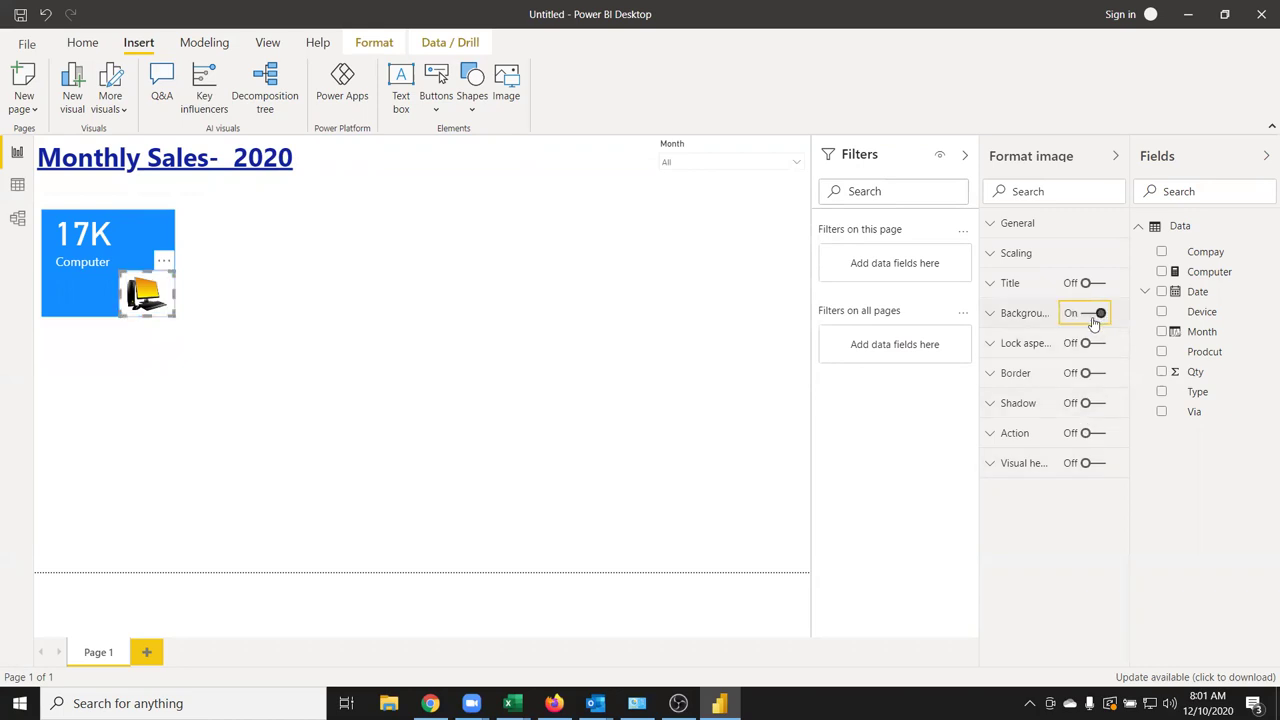
{"action": "left_click", "coordinate": [1028, 318]}
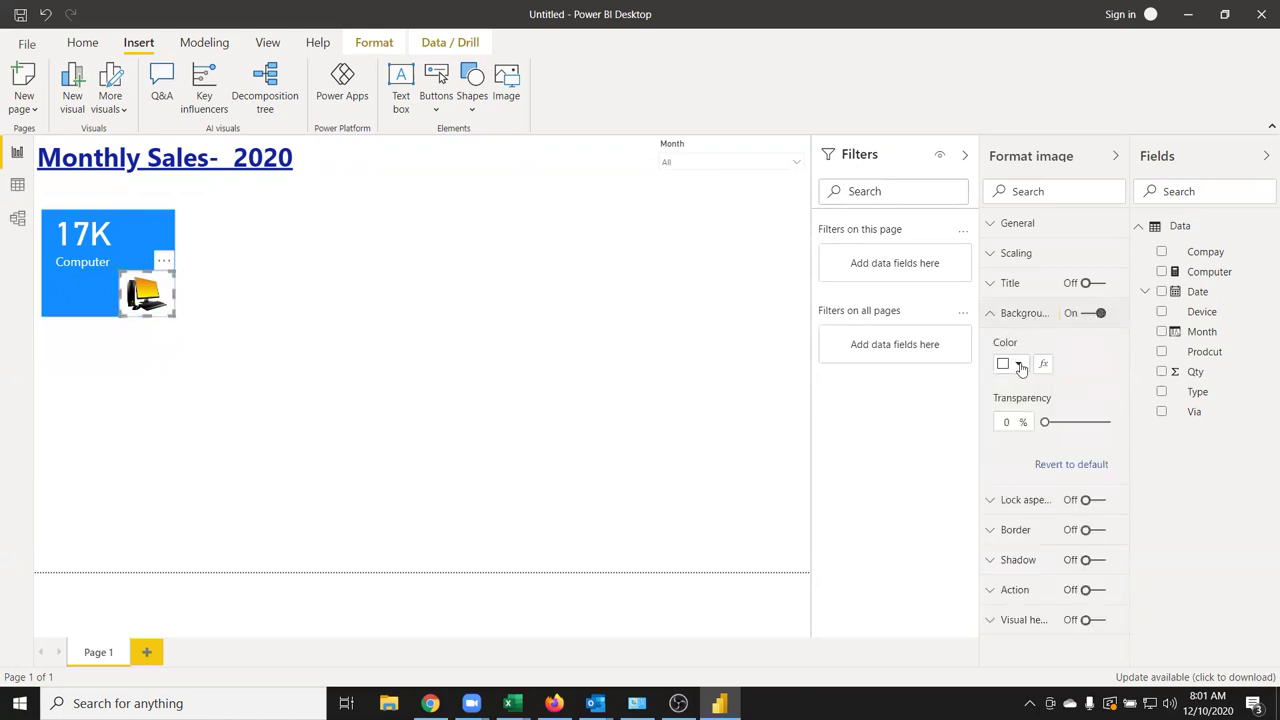
{"action": "left_click", "coordinate": [1018, 364]}
{"action": "left_click", "coordinate": [1019, 403]}
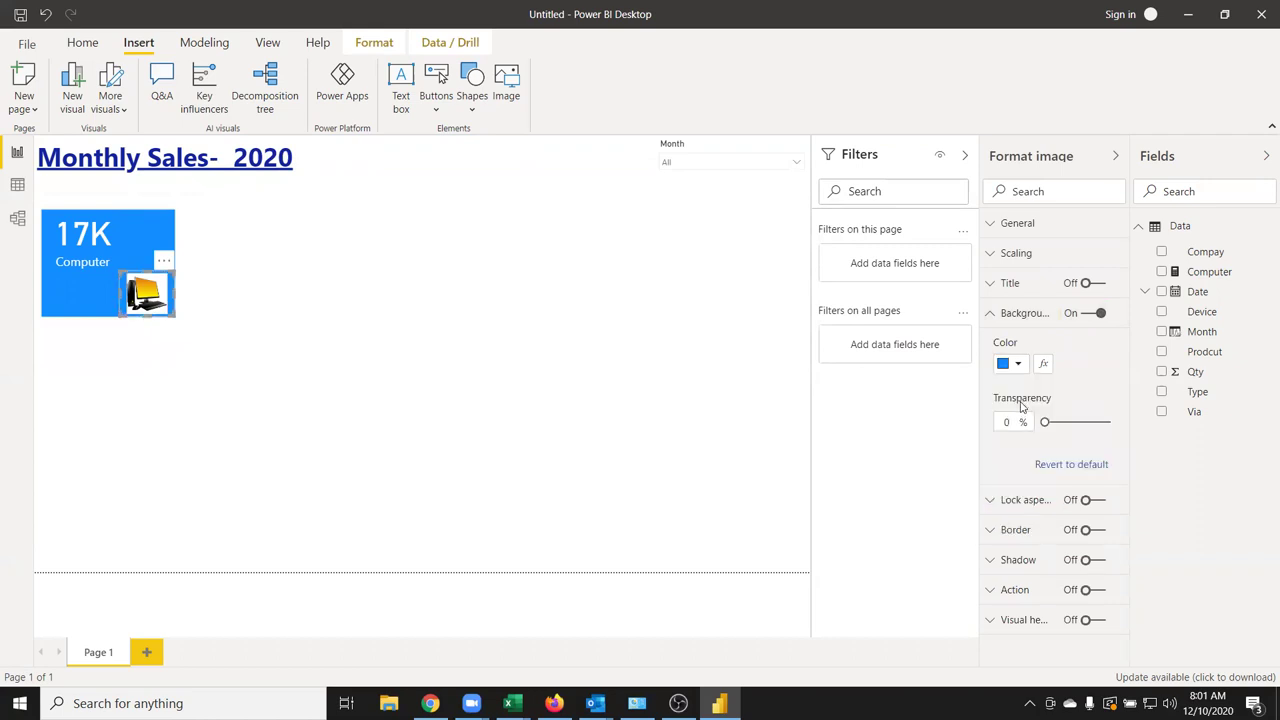
{"action": "left_click", "coordinate": [310, 343]}
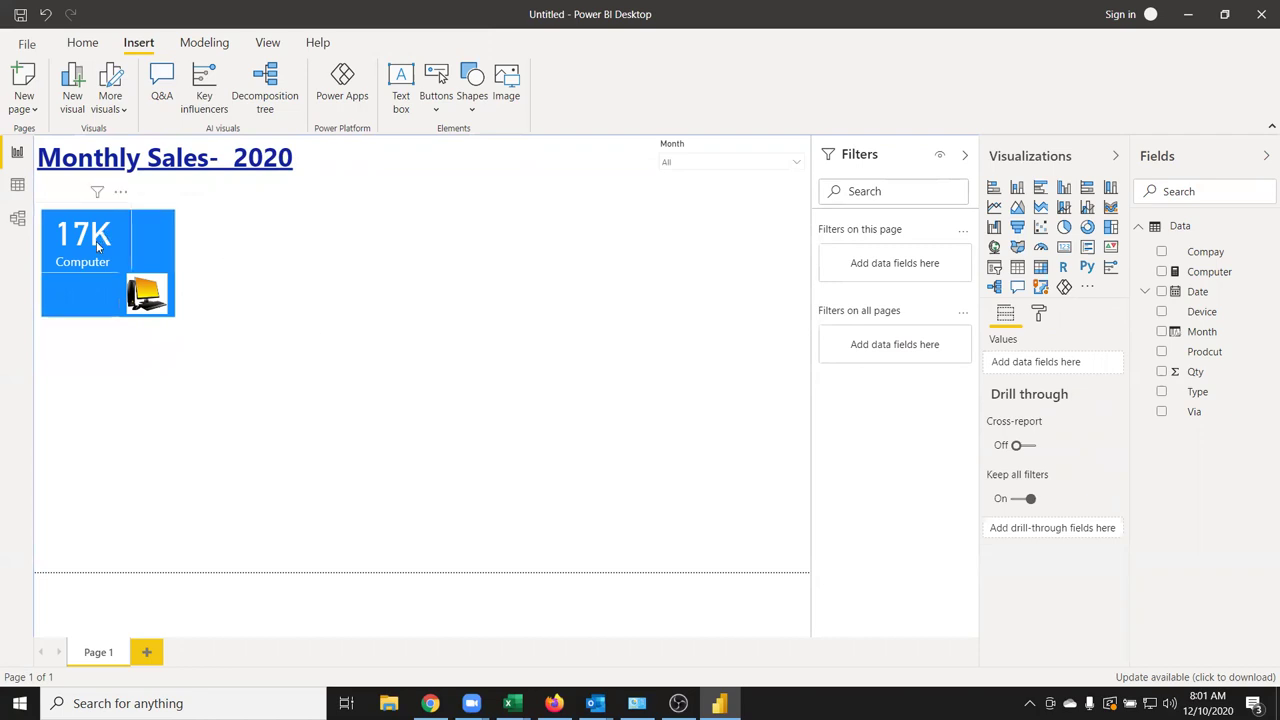
Glance at the Excel tile dashboard and icon results for reference, then return to the report
{"action": "key", "text": "alt+Tab"}
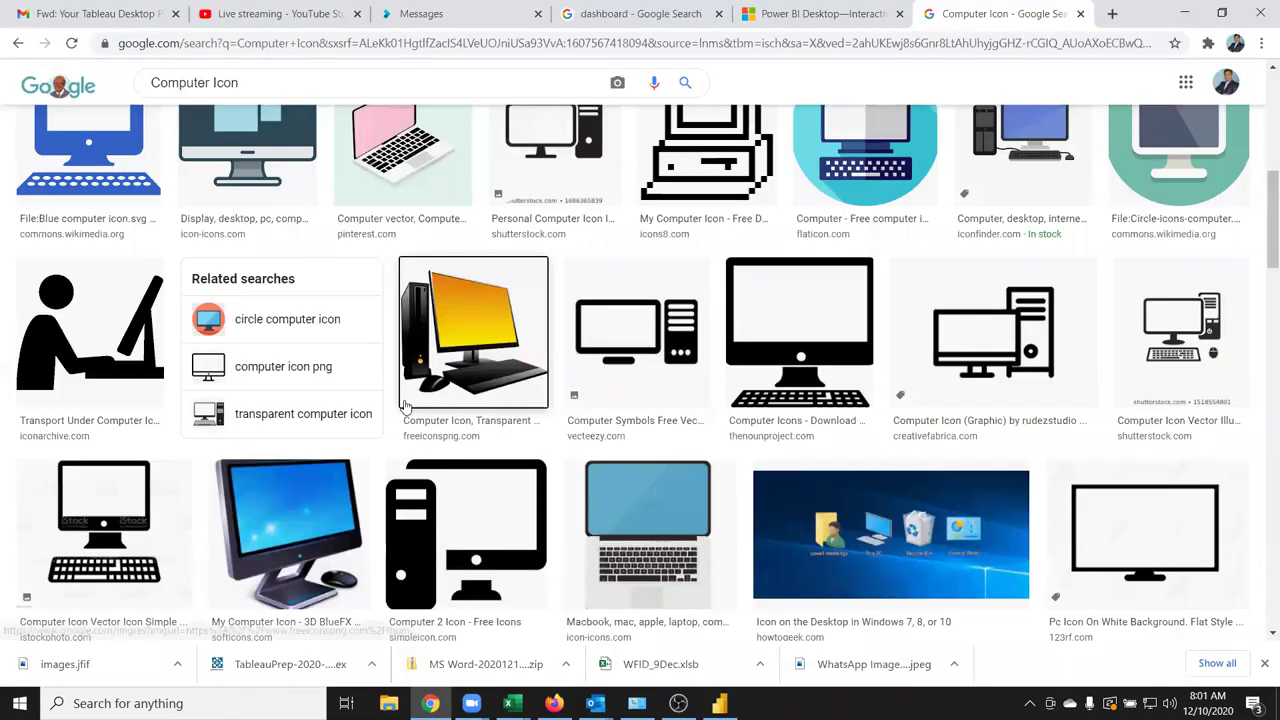
{"action": "key", "text": "alt+Tab"}
{"action": "key", "text": "alt+Tab"}
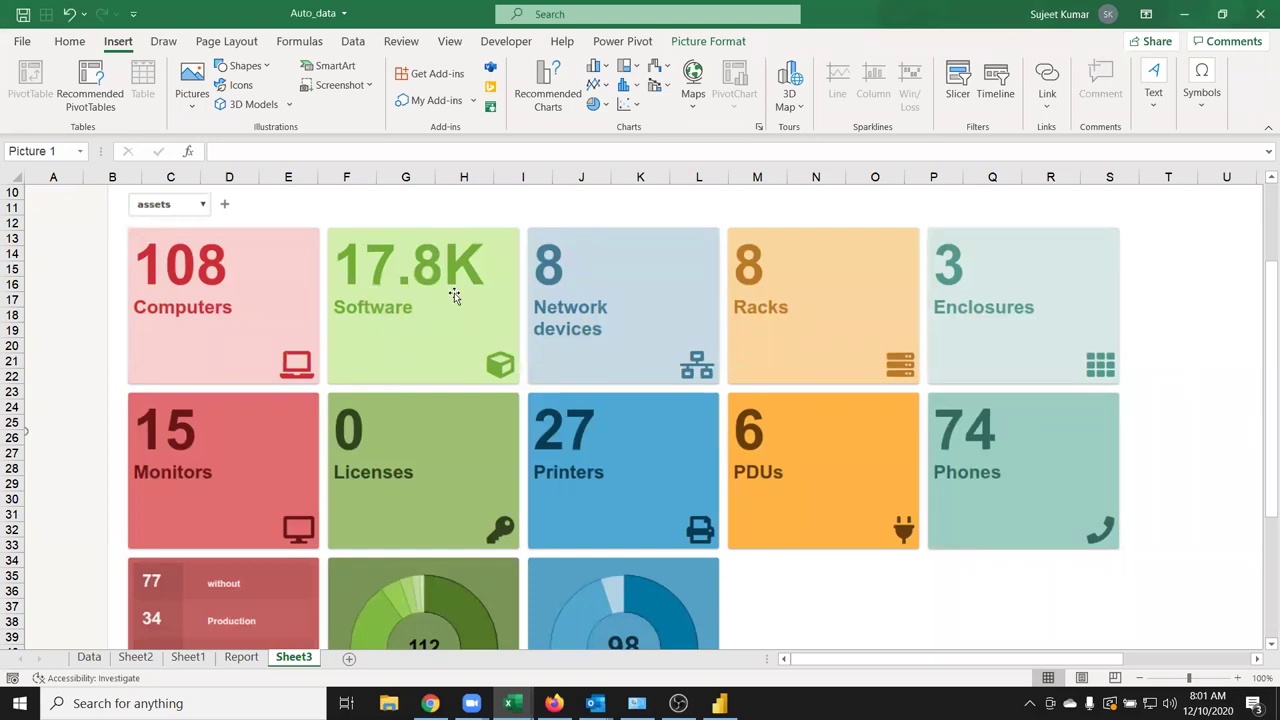
{"action": "key", "text": "alt+Tab"}
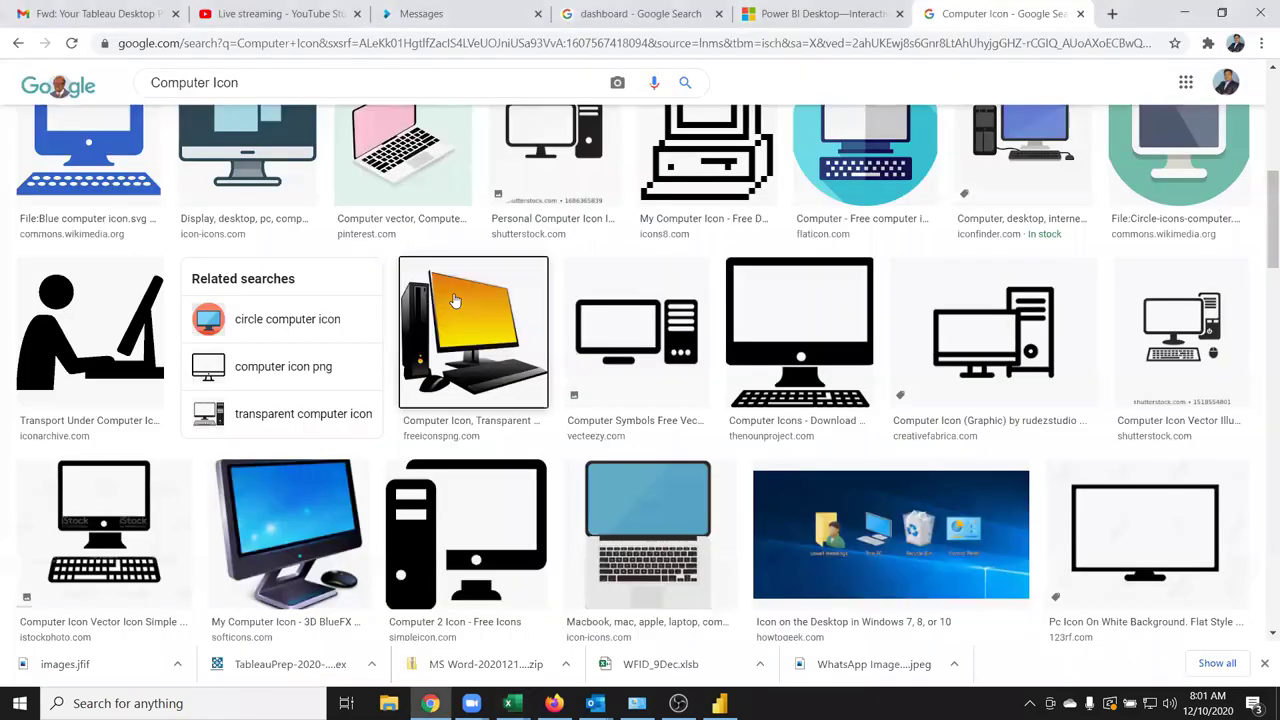
{"action": "key", "text": "alt+Tab"}
{"action": "key", "text": "alt+Tab"}
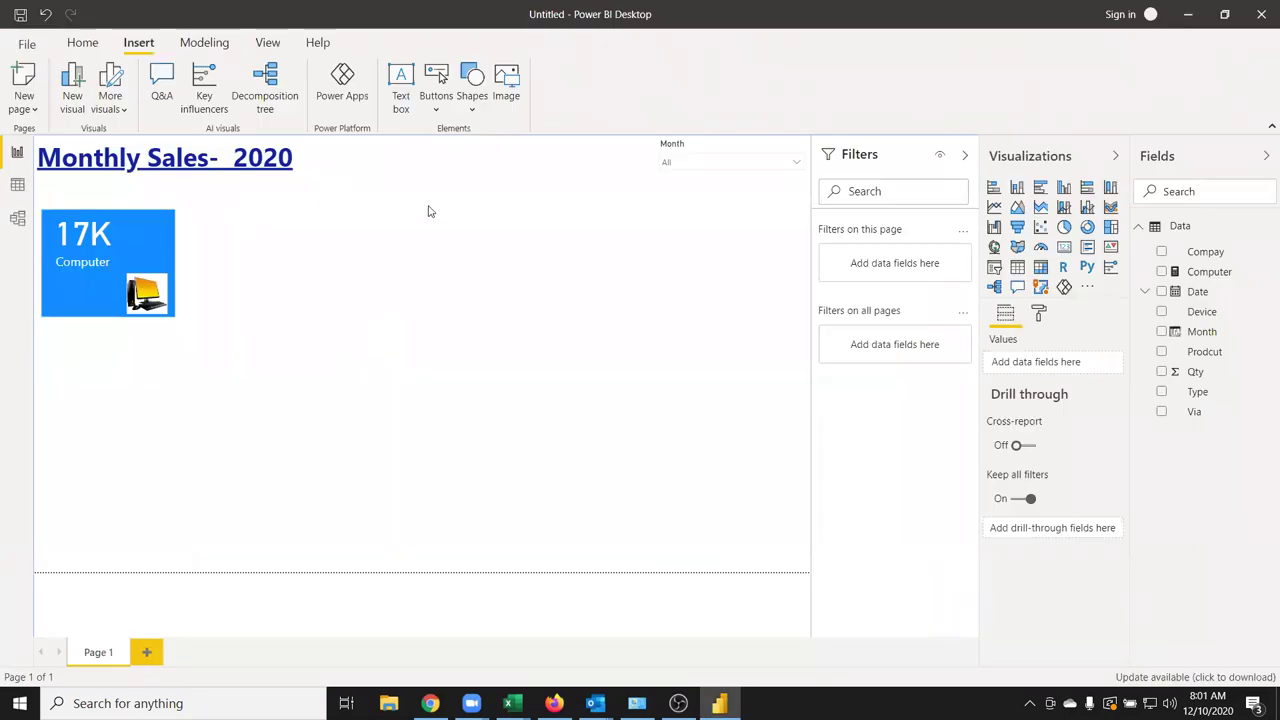
Insert a rectangle shape and place it beside the Computer tile
{"action": "left_click", "coordinate": [469, 112]}
{"action": "left_click", "coordinate": [473, 146]}
{"action": "mouse_move", "coordinate": [94, 383]}
{"action": "left_mouse_down"}
{"action": "mouse_move", "coordinate": [281, 296]}
{"action": "mouse_move", "coordinate": [243, 271]}
{"action": "left_mouse_up"}
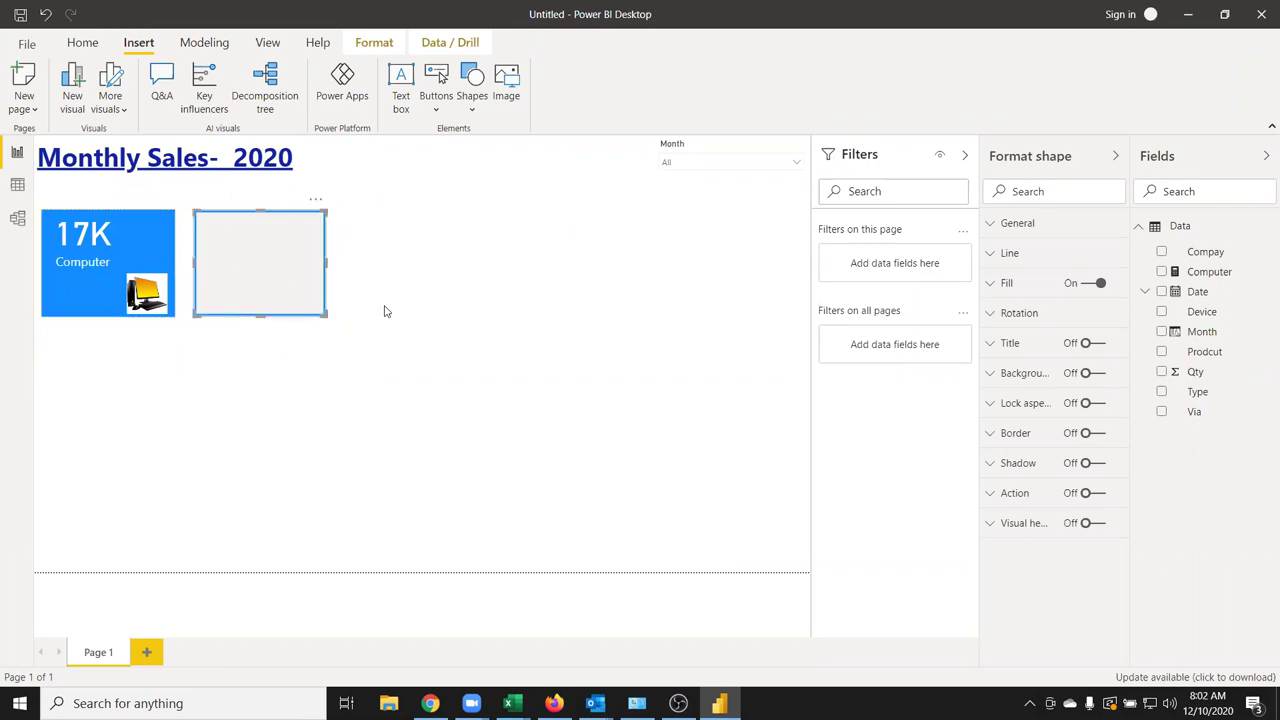
Give the new rectangle a blue fill
{"action": "left_click", "coordinate": [1090, 373]}
{"action": "left_click", "coordinate": [1026, 377]}
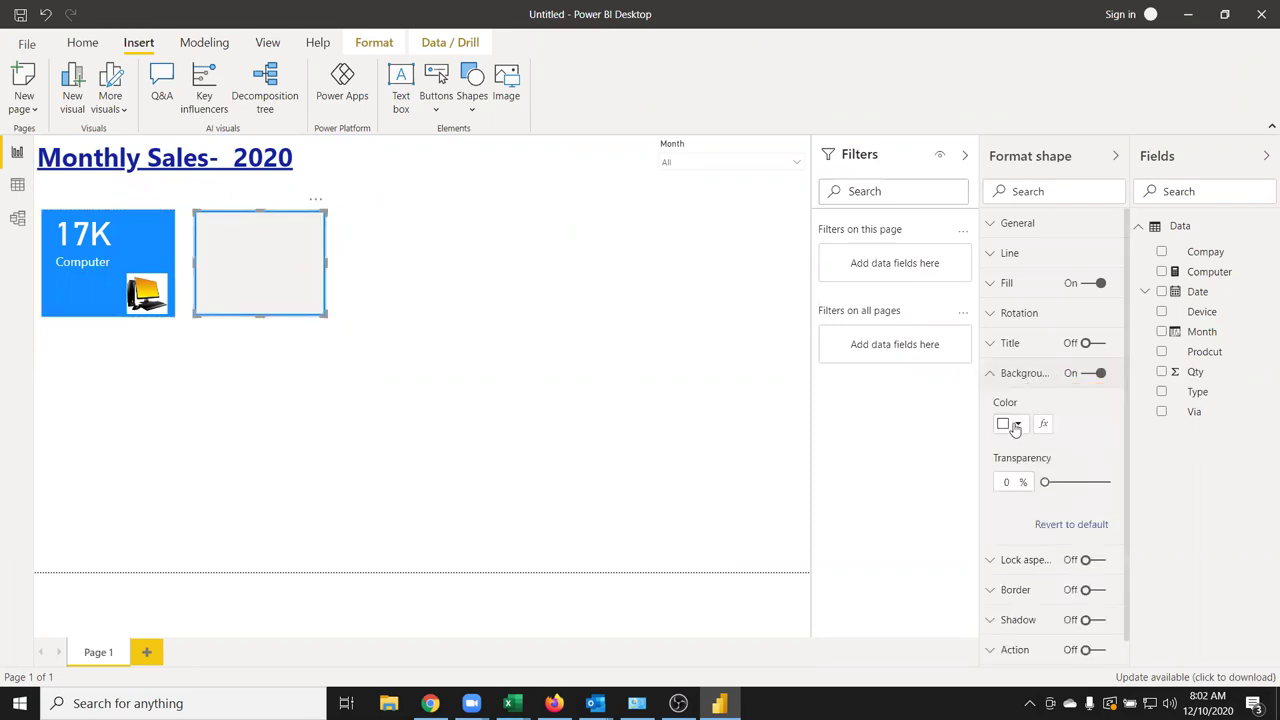
{"action": "left_click", "coordinate": [1016, 425]}
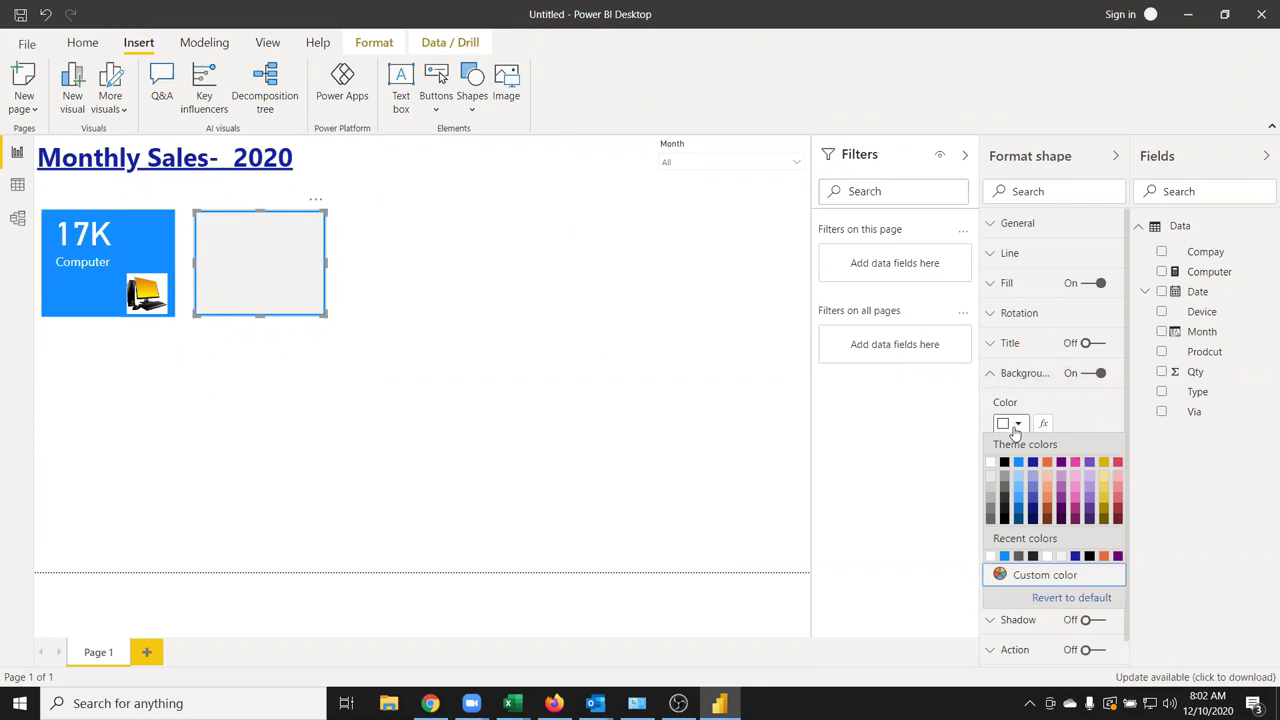
{"action": "left_click", "coordinate": [992, 375]}
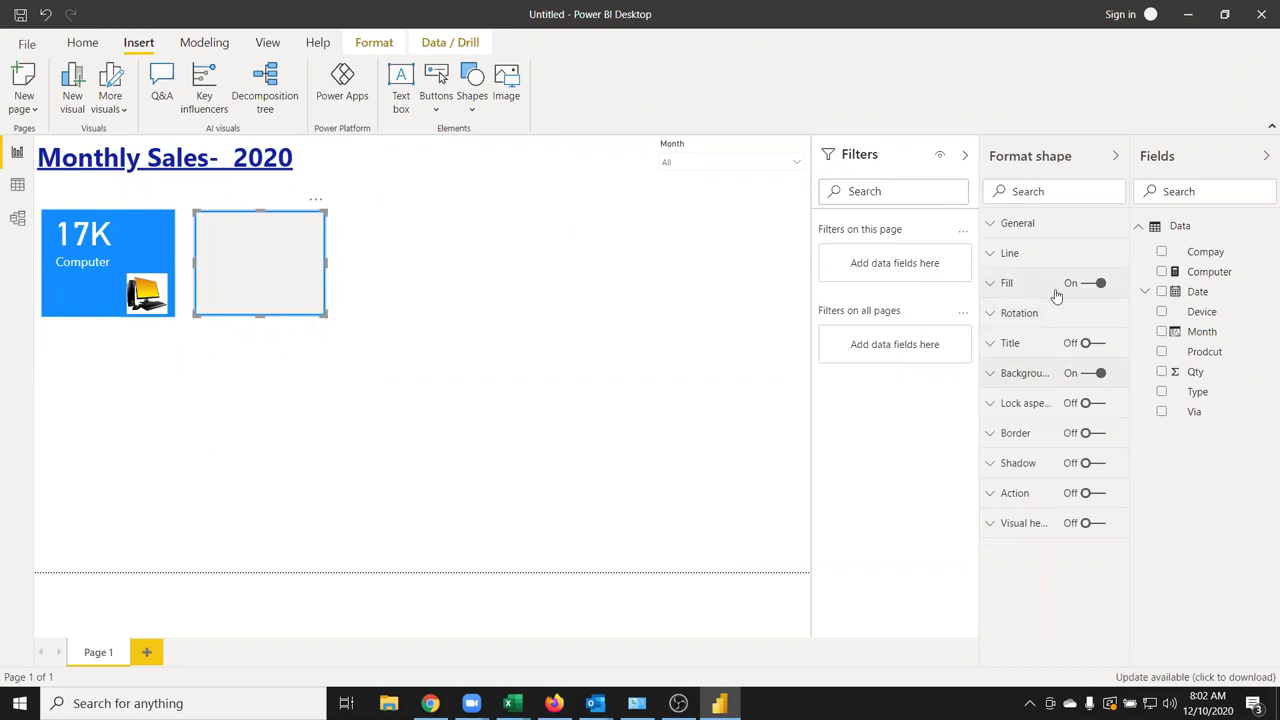
{"action": "left_click", "coordinate": [1040, 292]}
{"action": "left_click", "coordinate": [1018, 335]}
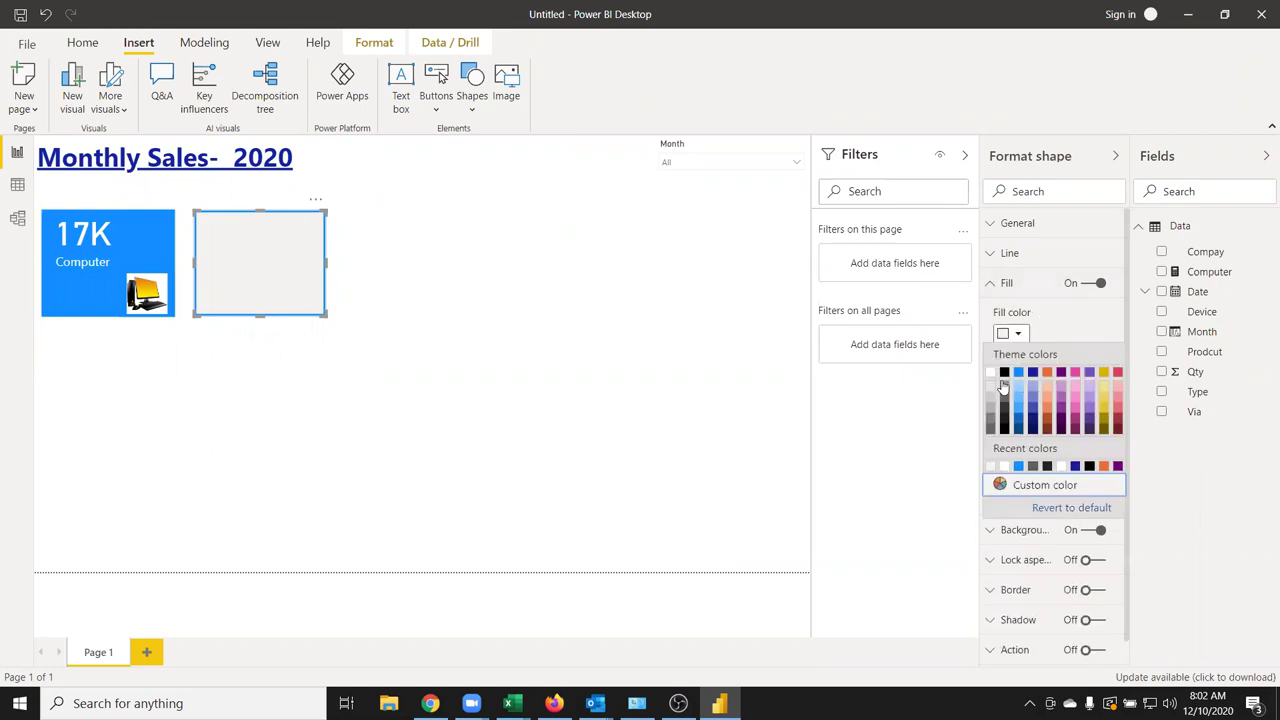
{"action": "left_click", "coordinate": [1019, 373]}
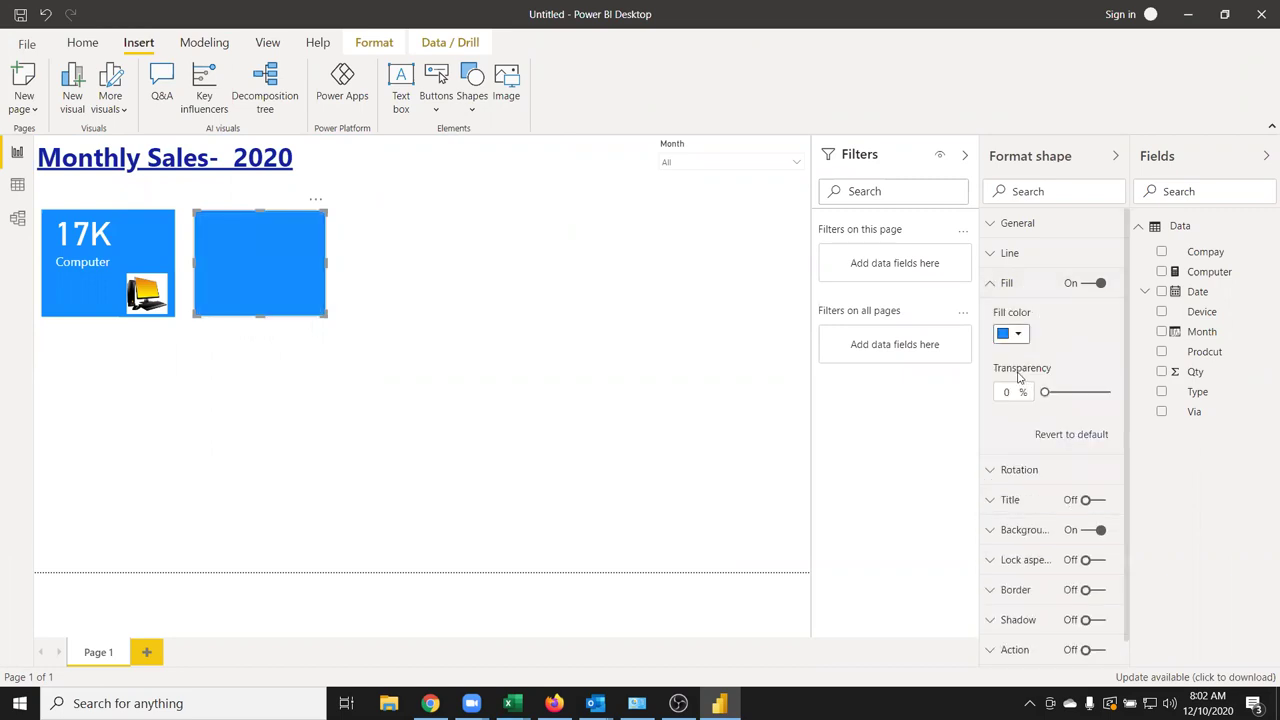
{"action": "left_click", "coordinate": [500, 398]}
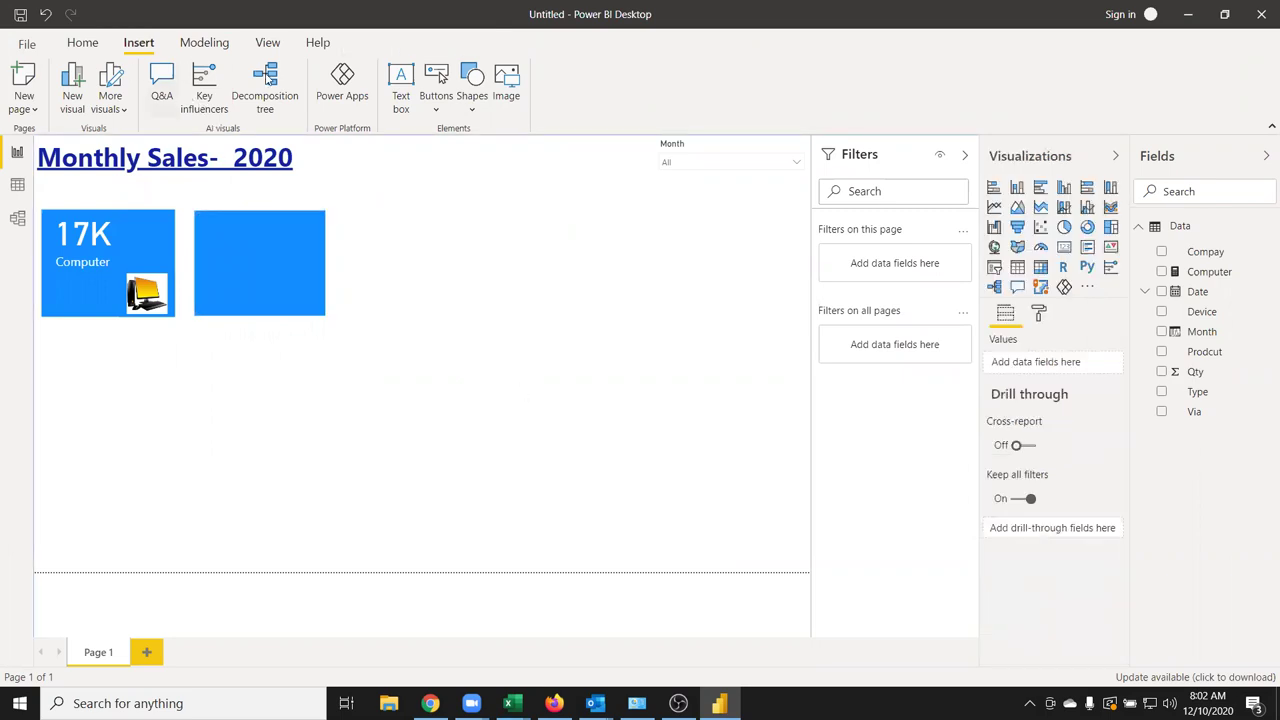
{"action": "left_click", "coordinate": [90, 46]}
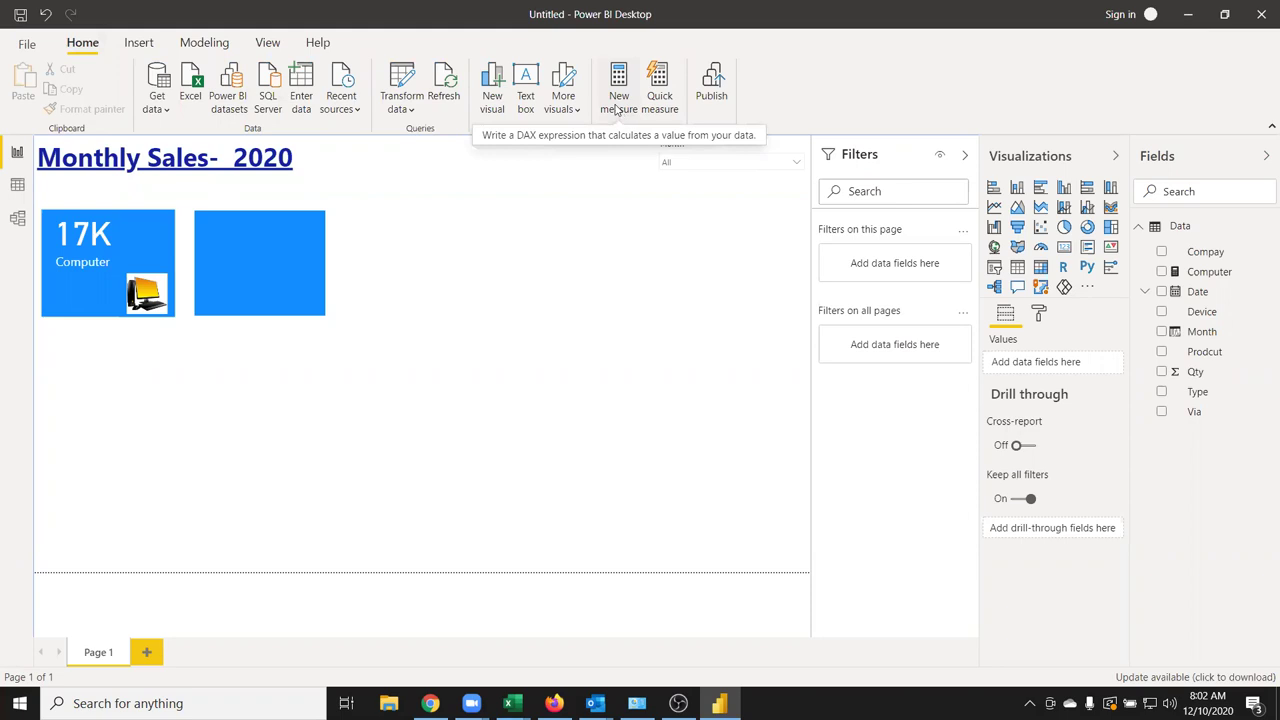
Start a new measure and enter SUMX(FILTER( in the formula bar
{"action": "left_click", "coordinate": [617, 110]}
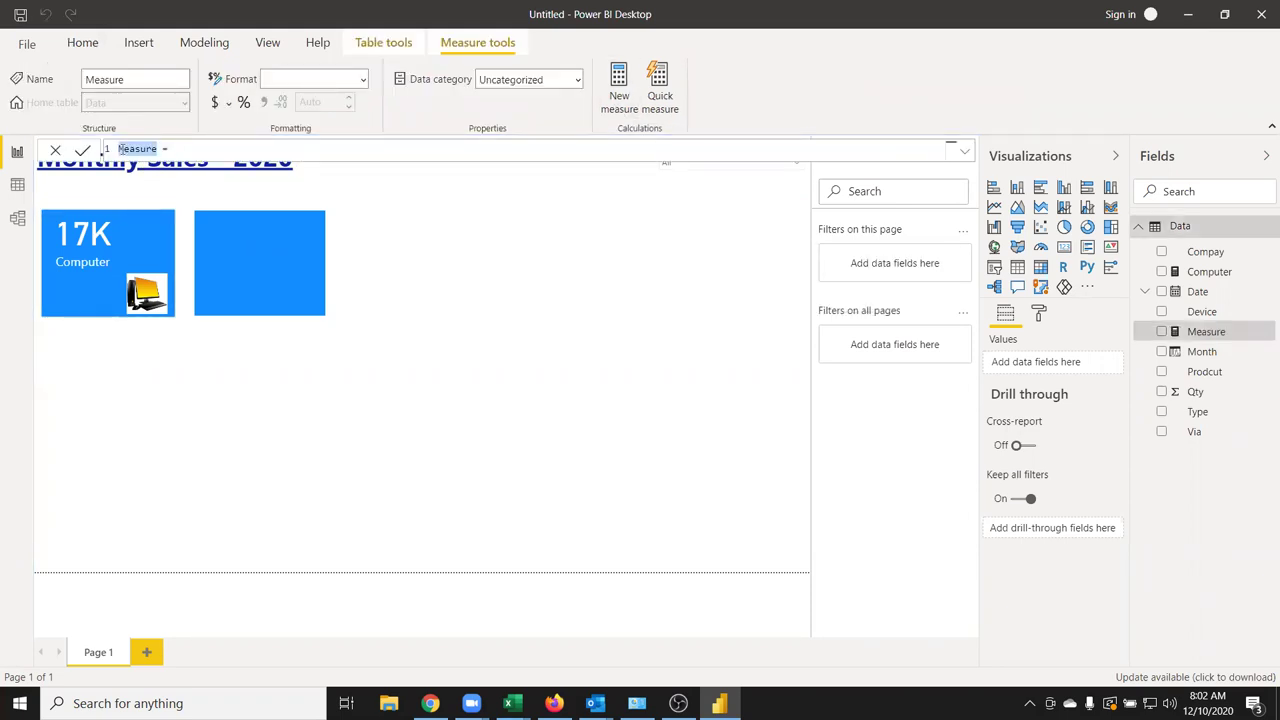
{"action": "type", "text": "L"}
{"action": "type", "text": "s"}
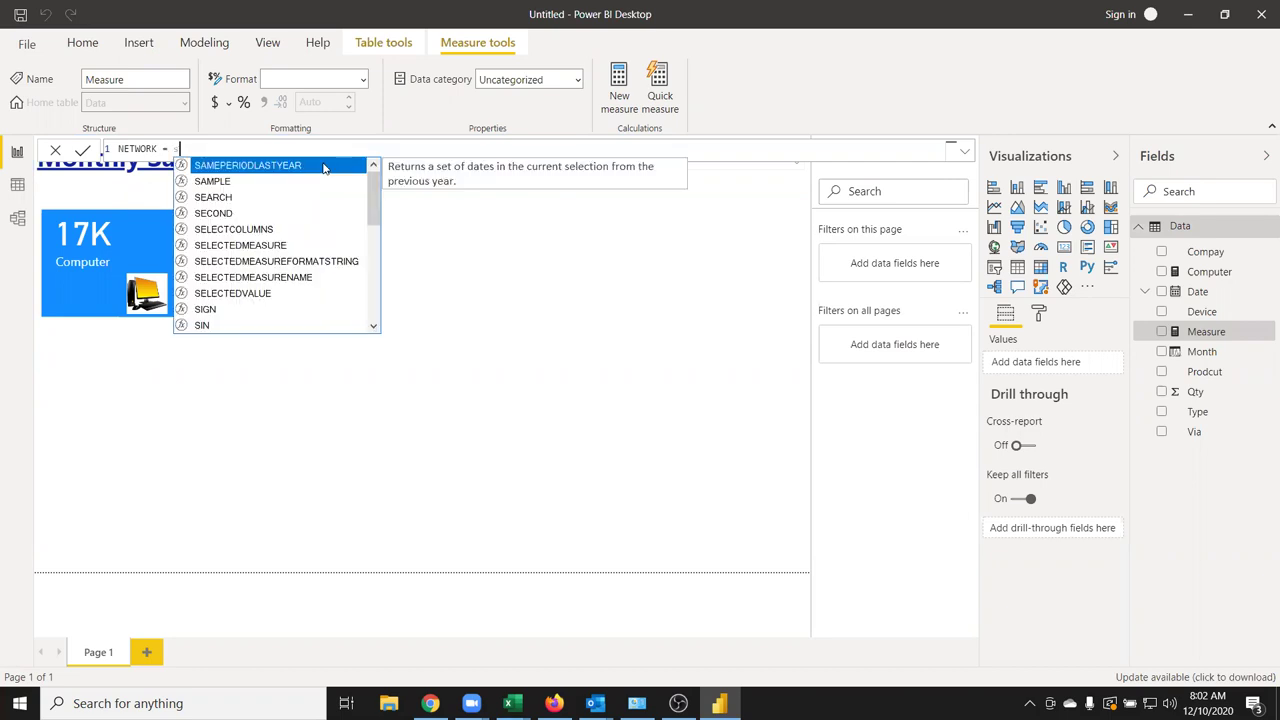
{"action": "type", "text": "um"}
{"action": "key", "text": "Down"}
{"action": "key", "text": "Down"}
{"action": "key", "text": "Down"}
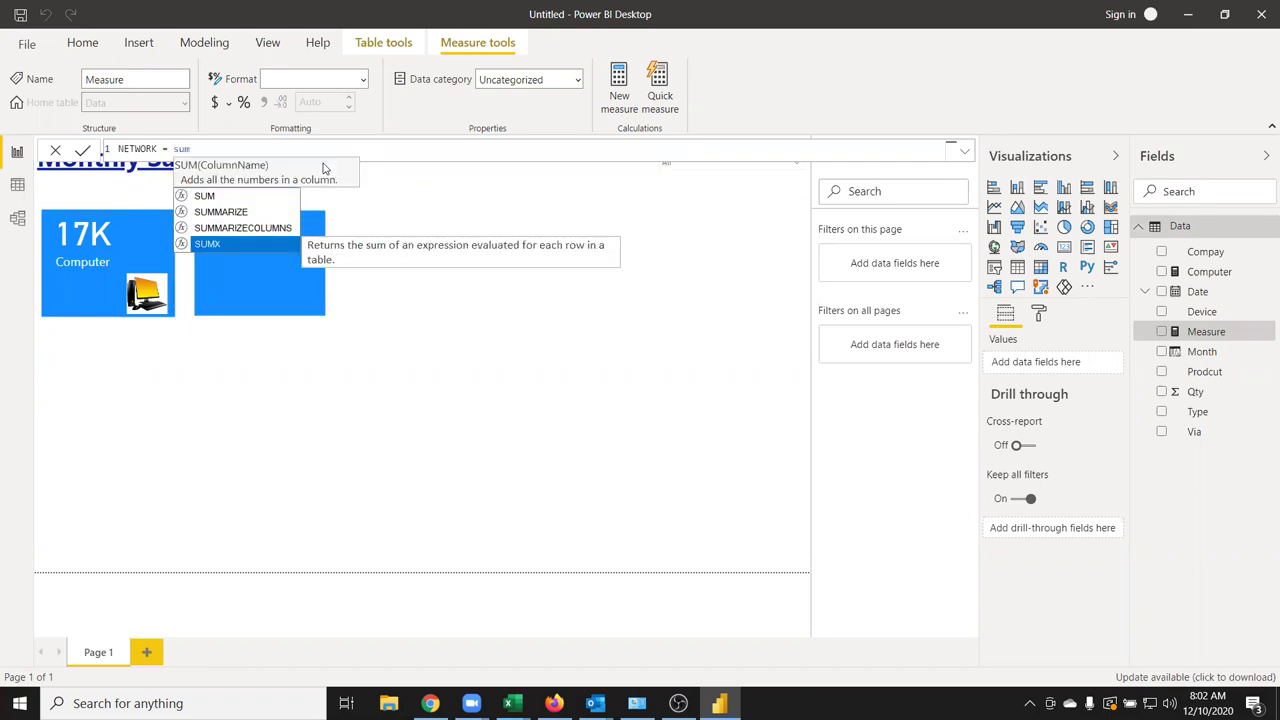
{"action": "key", "text": "Tab"}
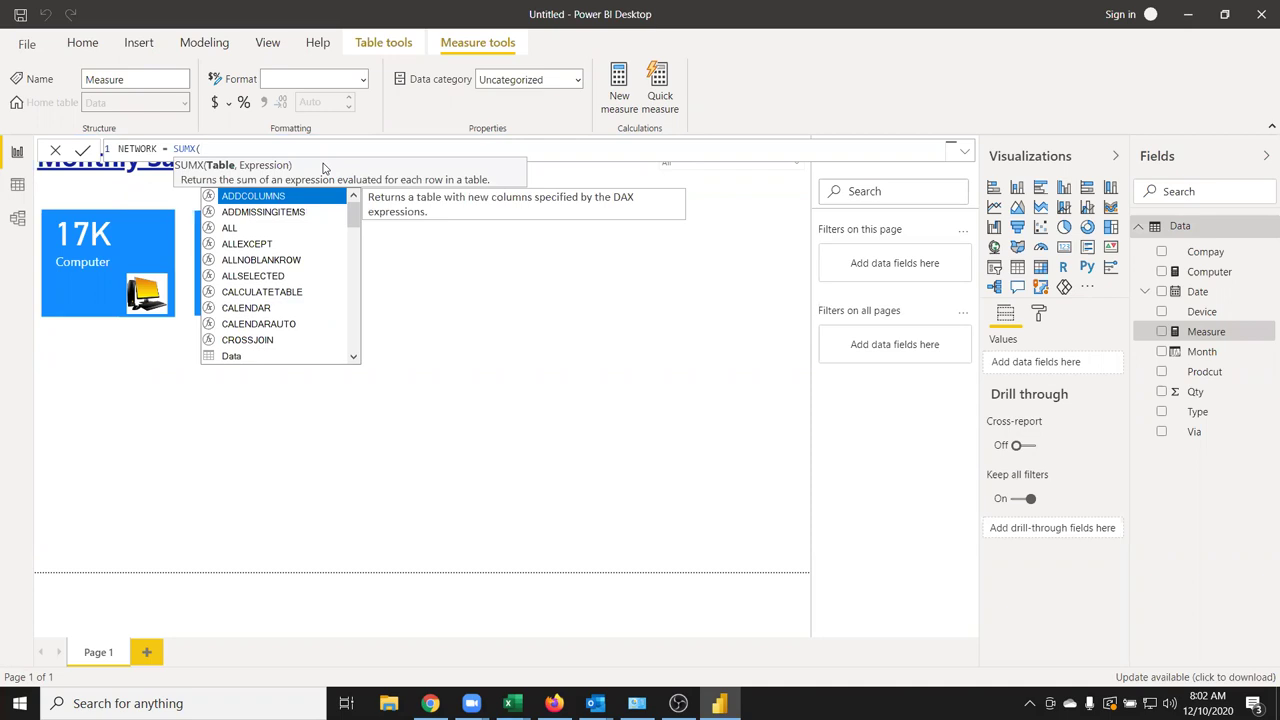
{"action": "type", "text": "fil"}
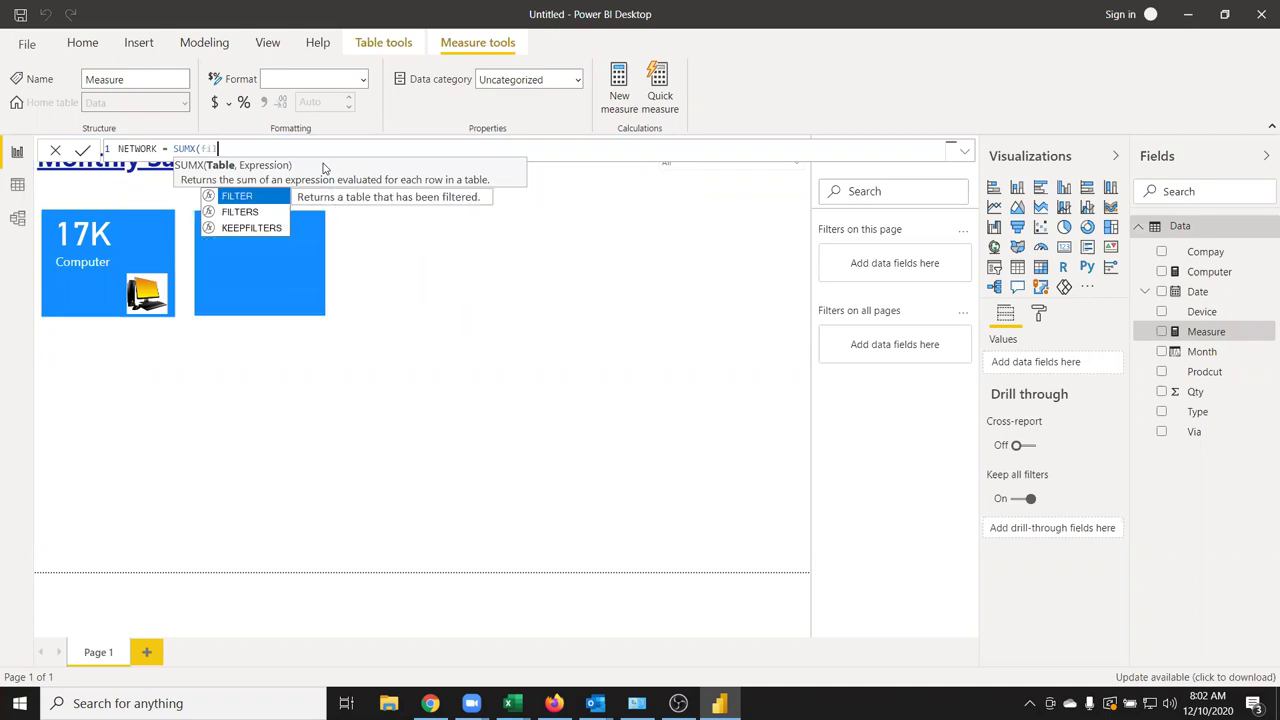
{"action": "key", "text": "Down"}
{"action": "key", "text": "Up"}
{"action": "key", "text": "Tab"}
Complete NETWORK = SUMX(FILTER(Data,Data[Prodcut]="Network"),Data[Qty]) and commit it
{"action": "key", "text": "Down"}
{"action": "key", "text": "Down"}
{"action": "key", "text": "Down"}
{"action": "key", "text": "Down"}
{"action": "key", "text": "Down"}
{"action": "key", "text": "Tab"}
{"action": "type", "text": ","}
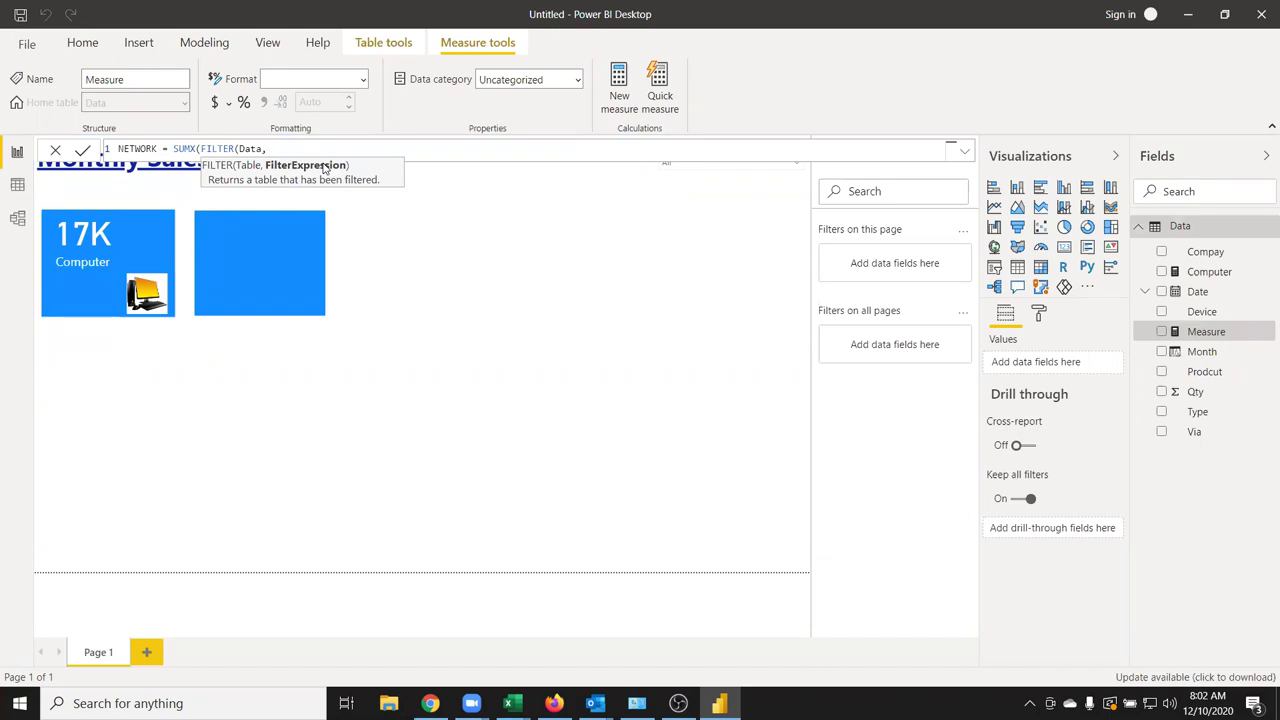
{"action": "type", "text": "pro"}
{"action": "key", "text": "Up"}
{"action": "key", "text": "Tab"}
{"action": "type", "text": ")"}
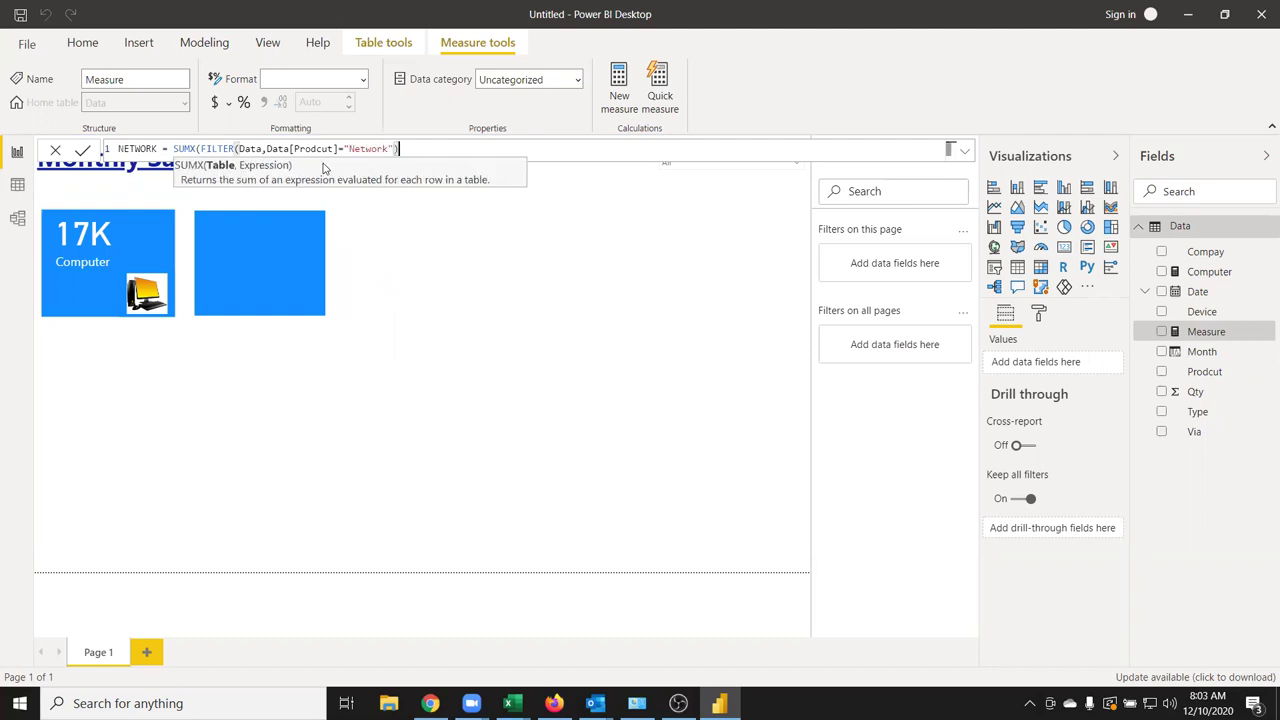
{"action": "type", "text": ",q"}
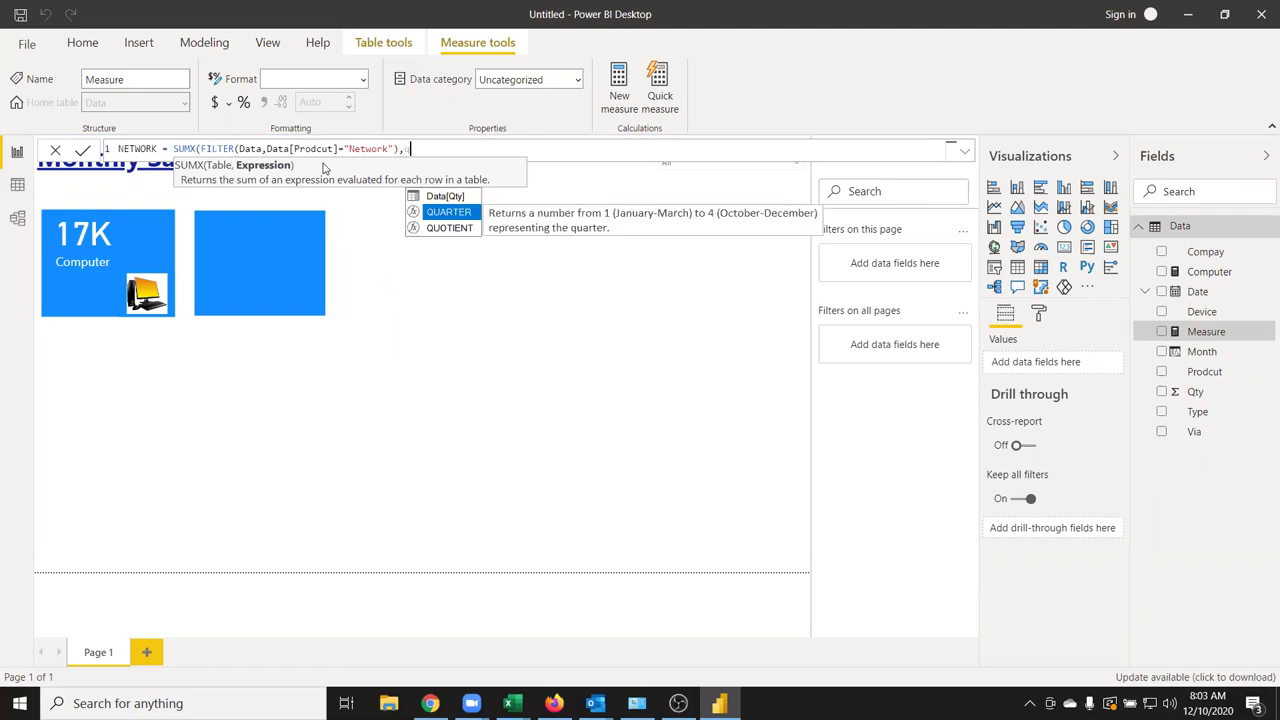
{"action": "key", "text": "BackSpace"}
{"action": "type", "text": "Data[Qty])"}
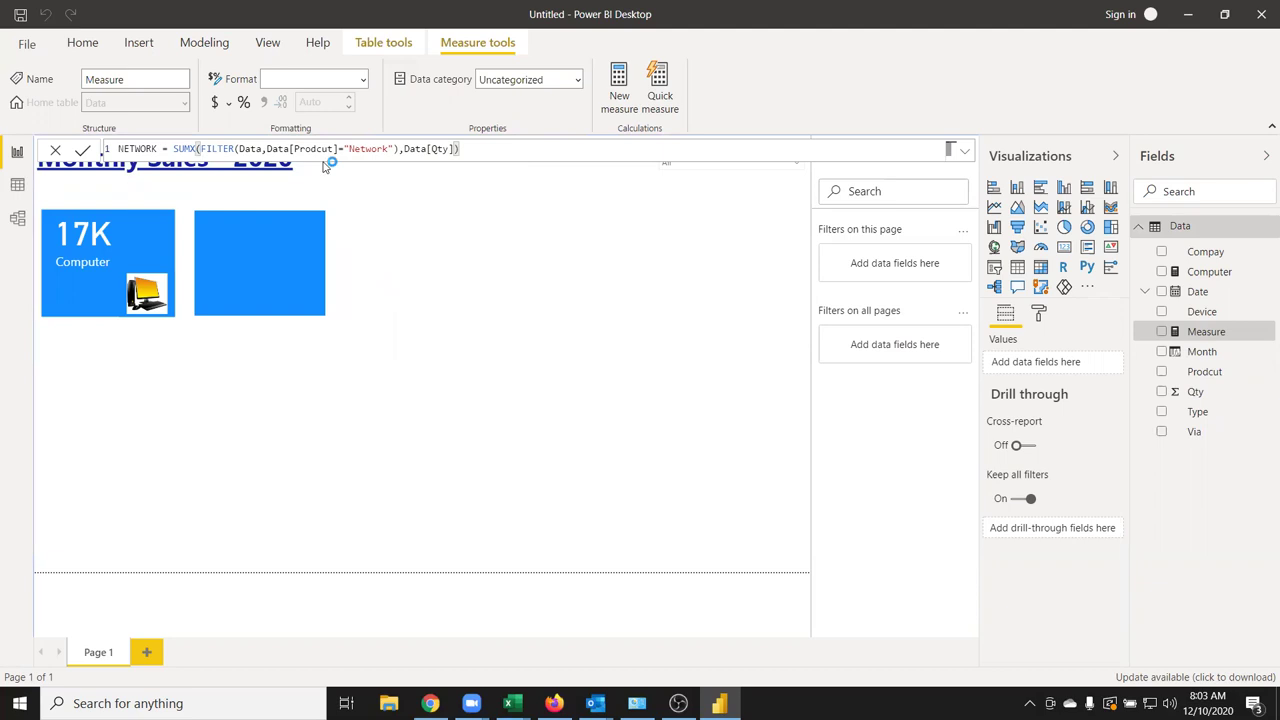
{"action": "key", "text": "Return"}
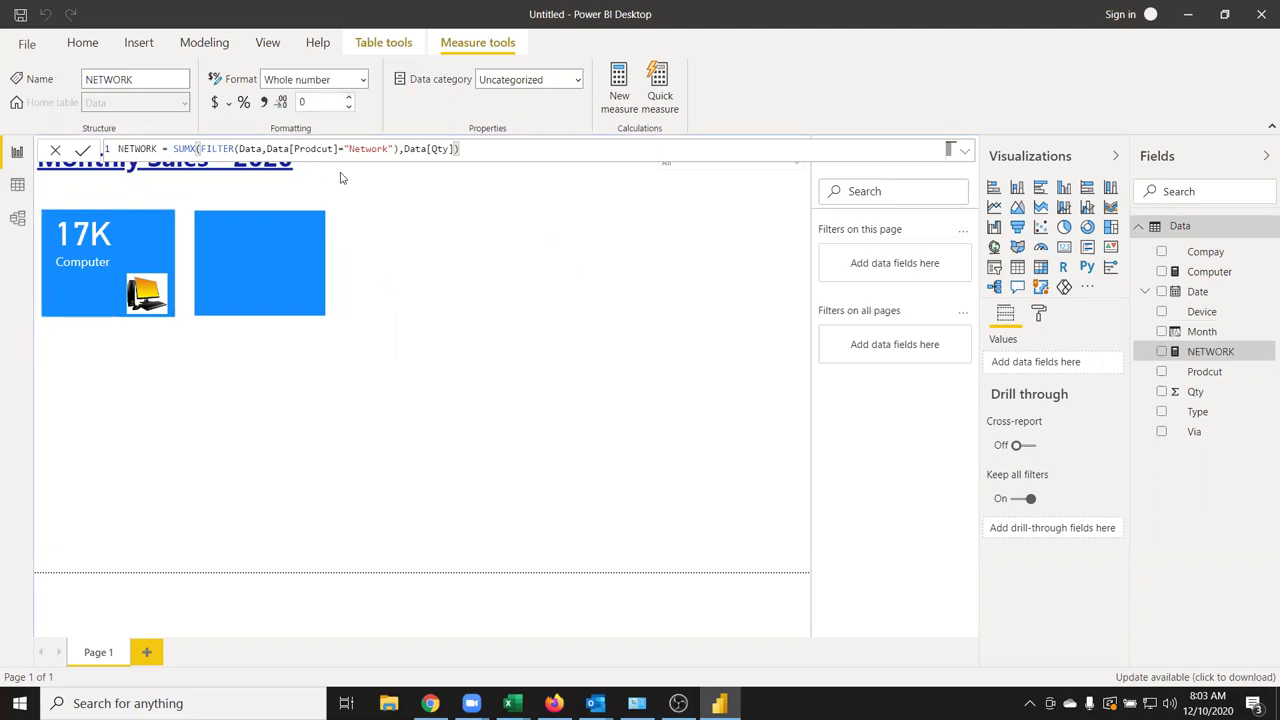
Add a card showing NETWORK with background off and set it on the blue rectangle
{"action": "left_click", "coordinate": [450, 286]}
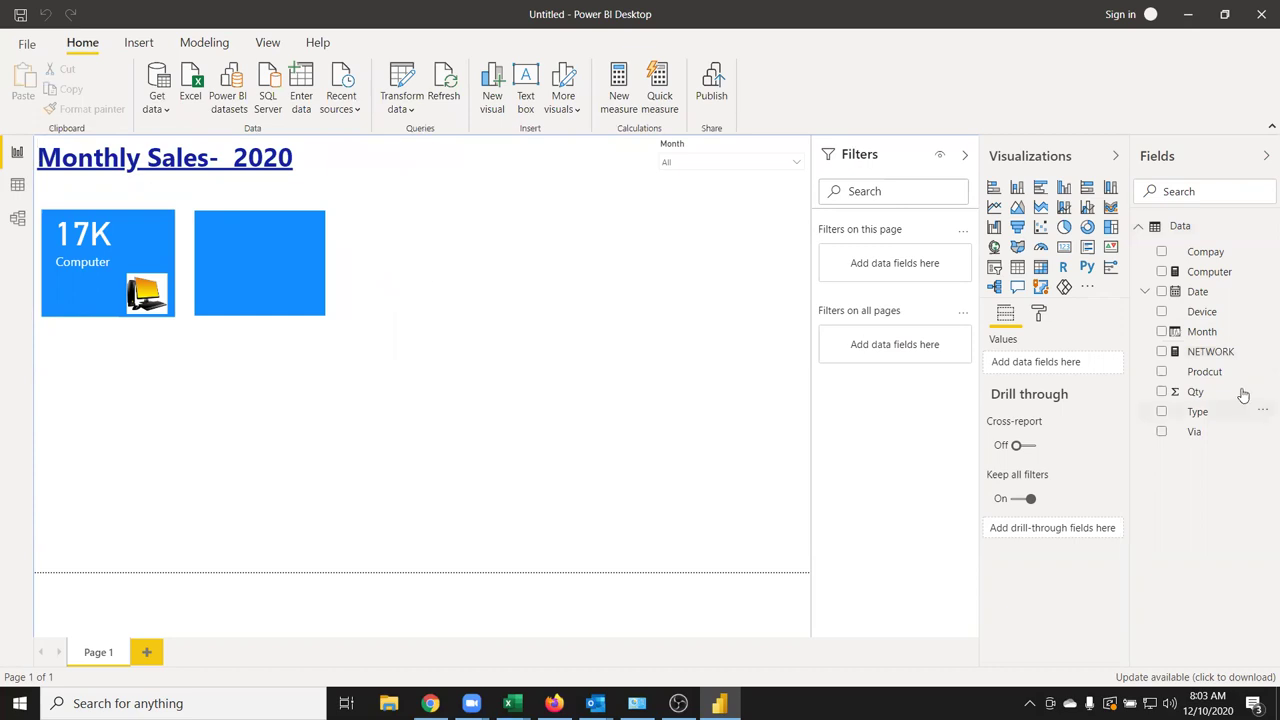
{"action": "left_click", "coordinate": [1064, 247]}
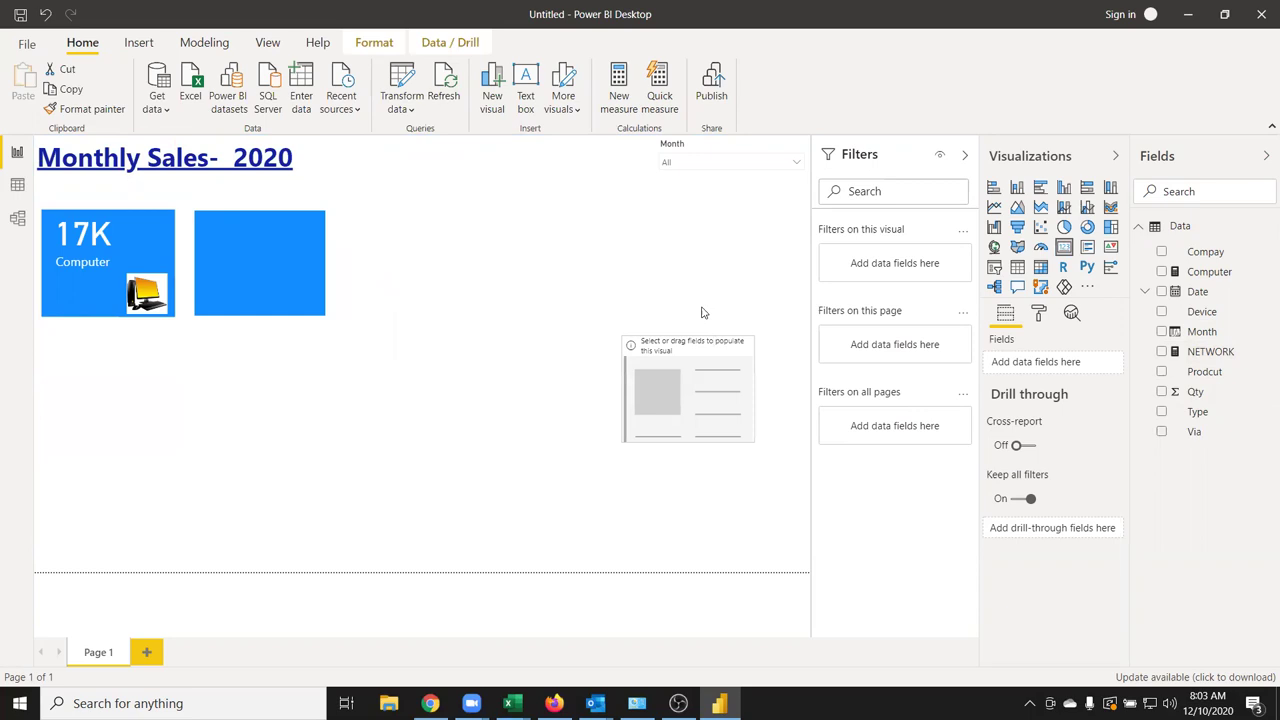
{"action": "left_click_drag", "start_coordinate": [110, 400], "coordinate": [667, 316]}
{"action": "left_click_drag", "start_coordinate": [1220, 356], "coordinate": [694, 334]}
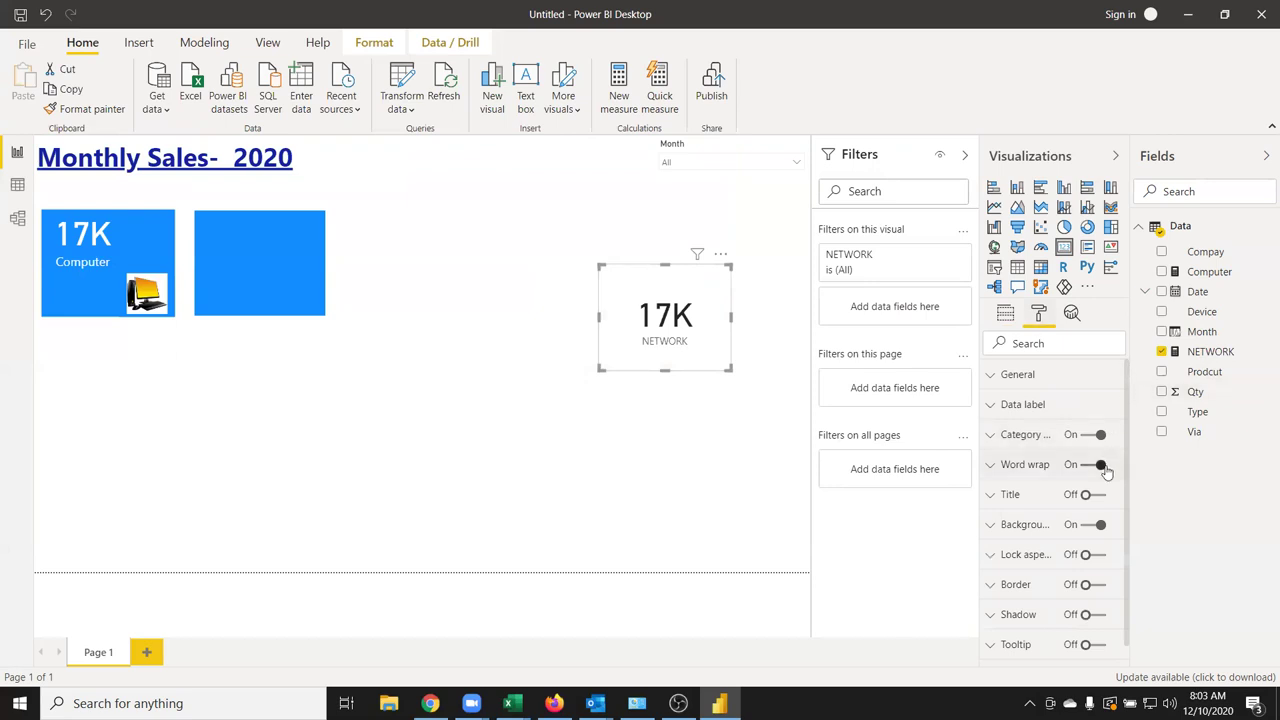
{"action": "left_click", "coordinate": [1088, 530]}
{"action": "mouse_move", "coordinate": [663, 366]}
{"action": "left_mouse_down"}
{"action": "mouse_move", "coordinate": [291, 312]}
{"action": "mouse_move", "coordinate": [280, 269]}
{"action": "left_mouse_up"}
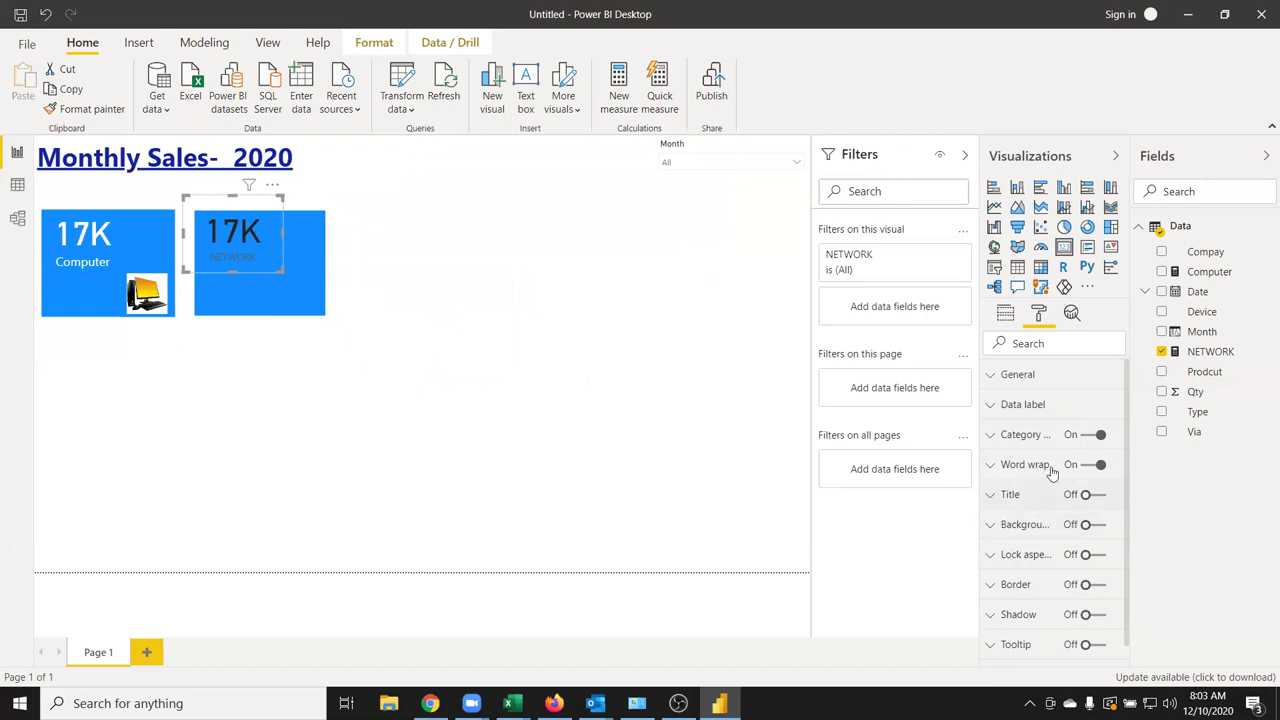
Make the NETWORK card's 17K value white
{"action": "left_click", "coordinate": [1030, 404]}
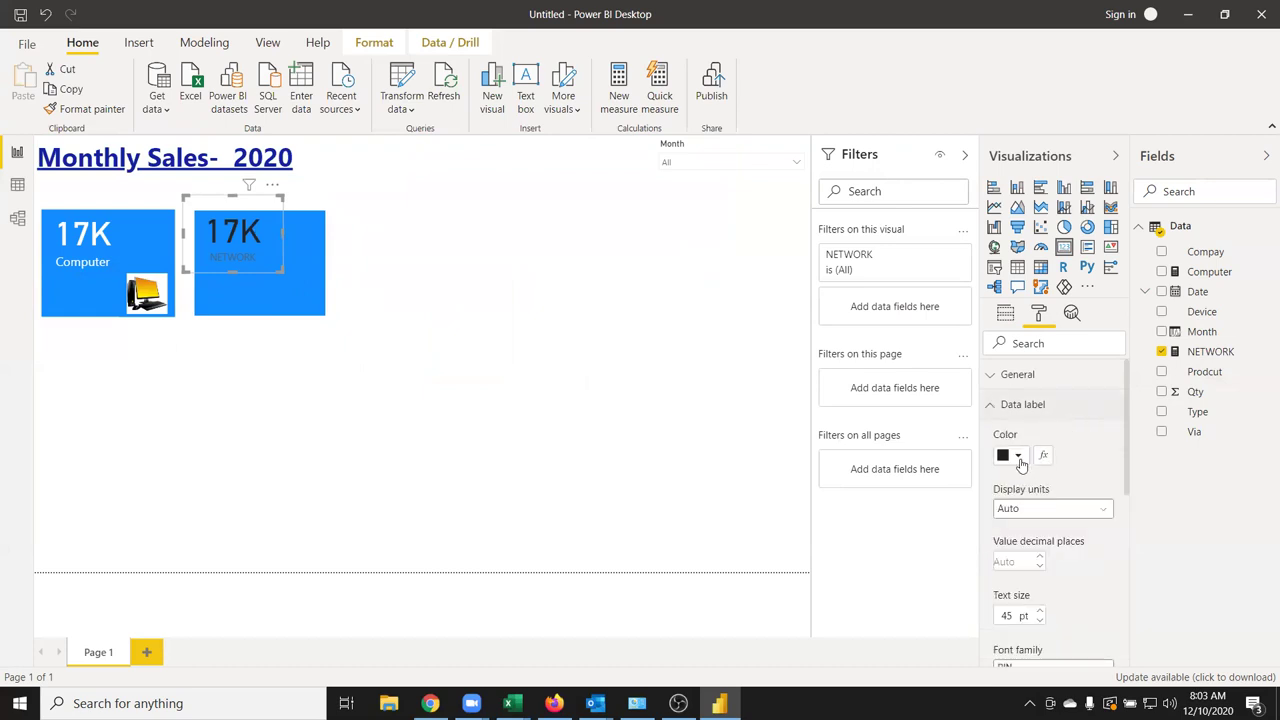
{"action": "left_click", "coordinate": [1018, 456]}
{"action": "left_click", "coordinate": [988, 499]}
{"action": "left_click", "coordinate": [995, 410]}
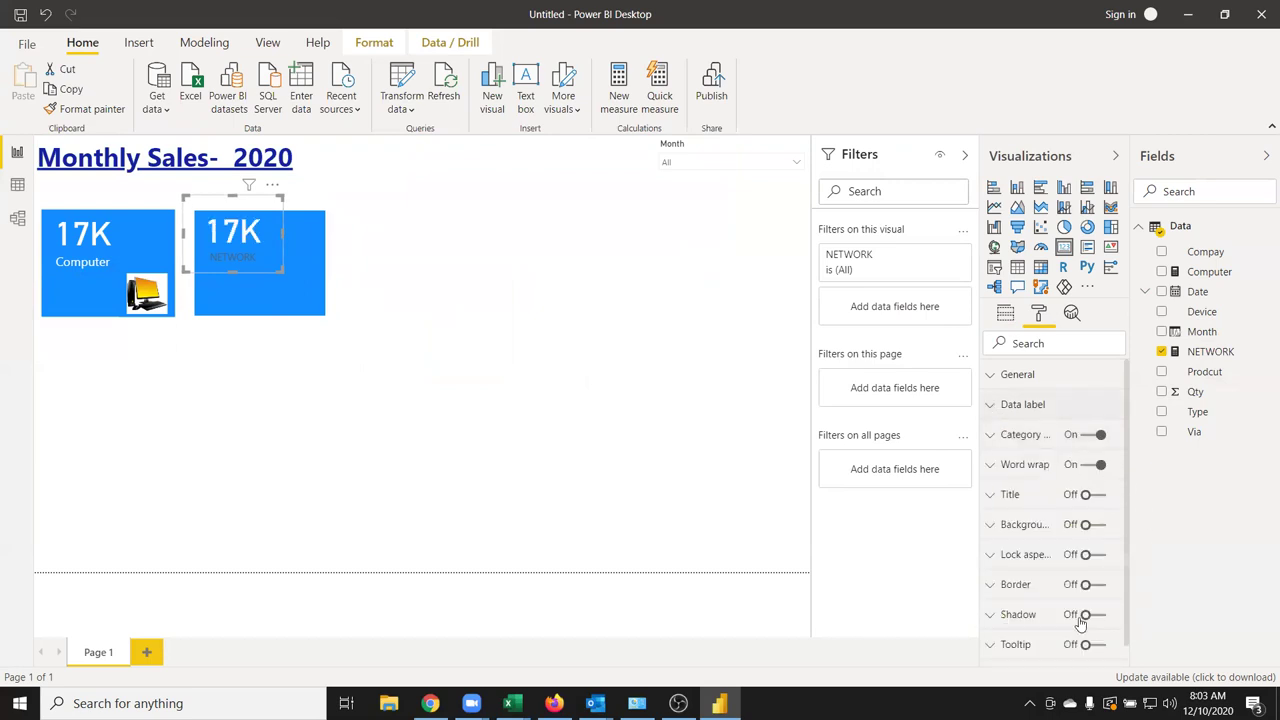
Make the NETWORK category label white, then switch back to Chrome's image search
{"action": "left_click", "coordinate": [1020, 440]}
{"action": "left_click", "coordinate": [1020, 487]}
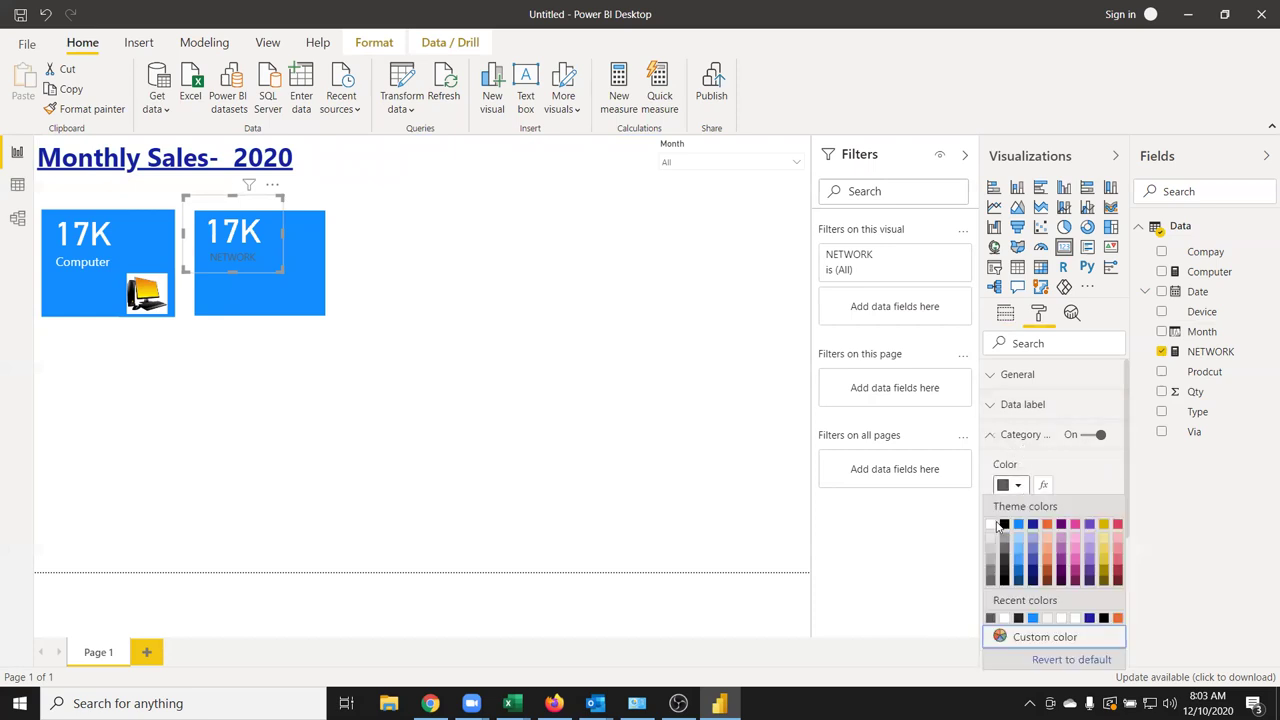
{"action": "left_click", "coordinate": [991, 525]}
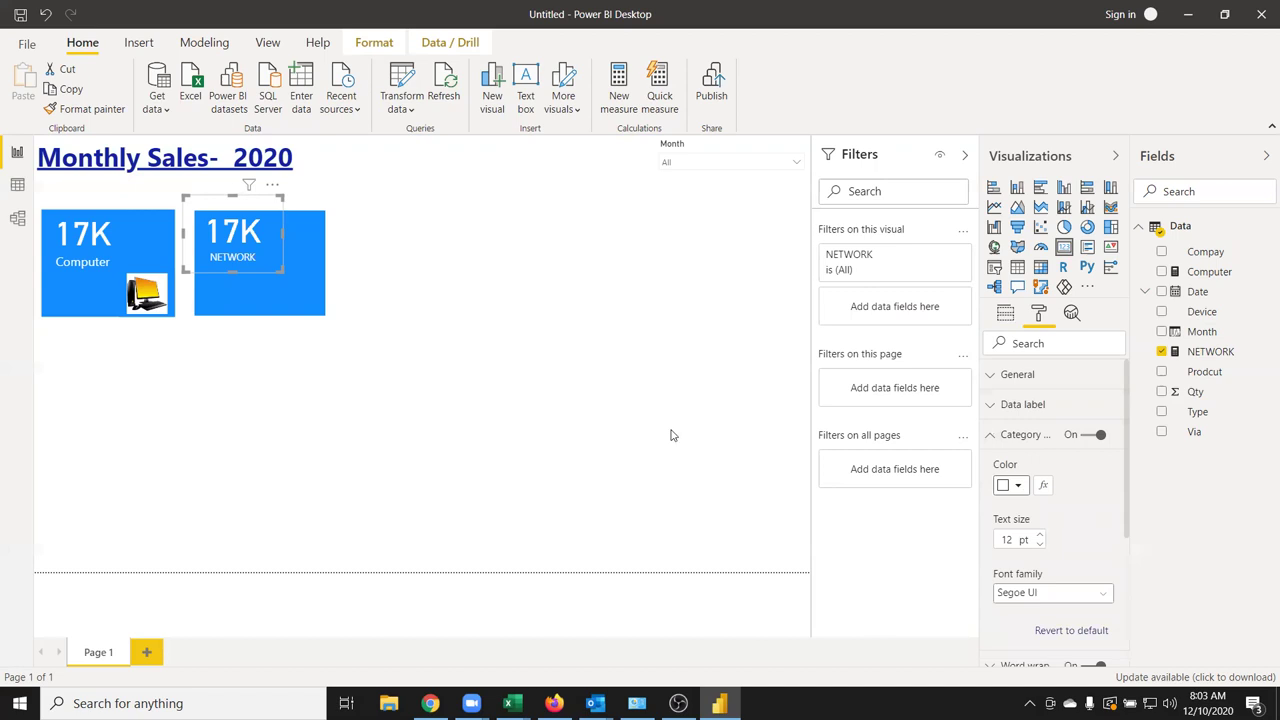
{"action": "left_click", "coordinate": [690, 454]}
{"action": "key", "text": "alt+Tab"}
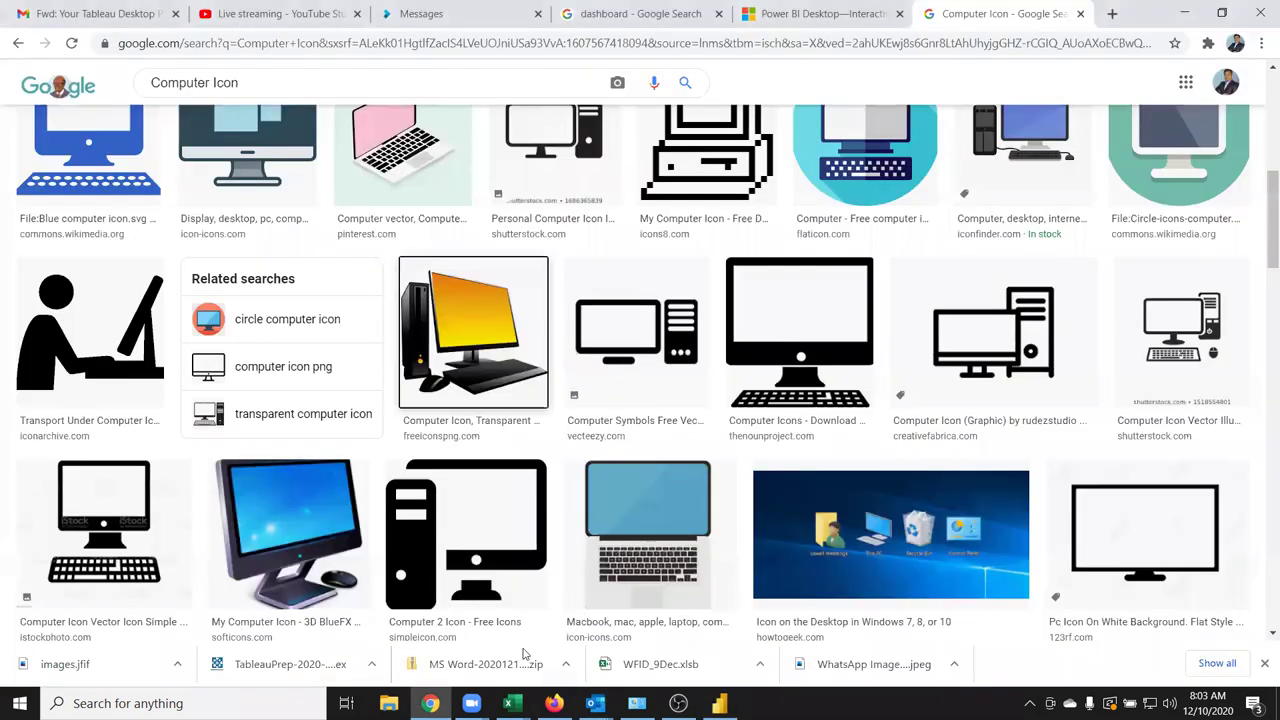
Change the image search query to 'network icon' and run it
{"action": "scroll", "coordinate": [238, 254], "scroll_direction": "down", "scroll_amount": 5}
{"action": "scroll", "coordinate": [238, 254], "scroll_direction": "up", "scroll_amount": 2}
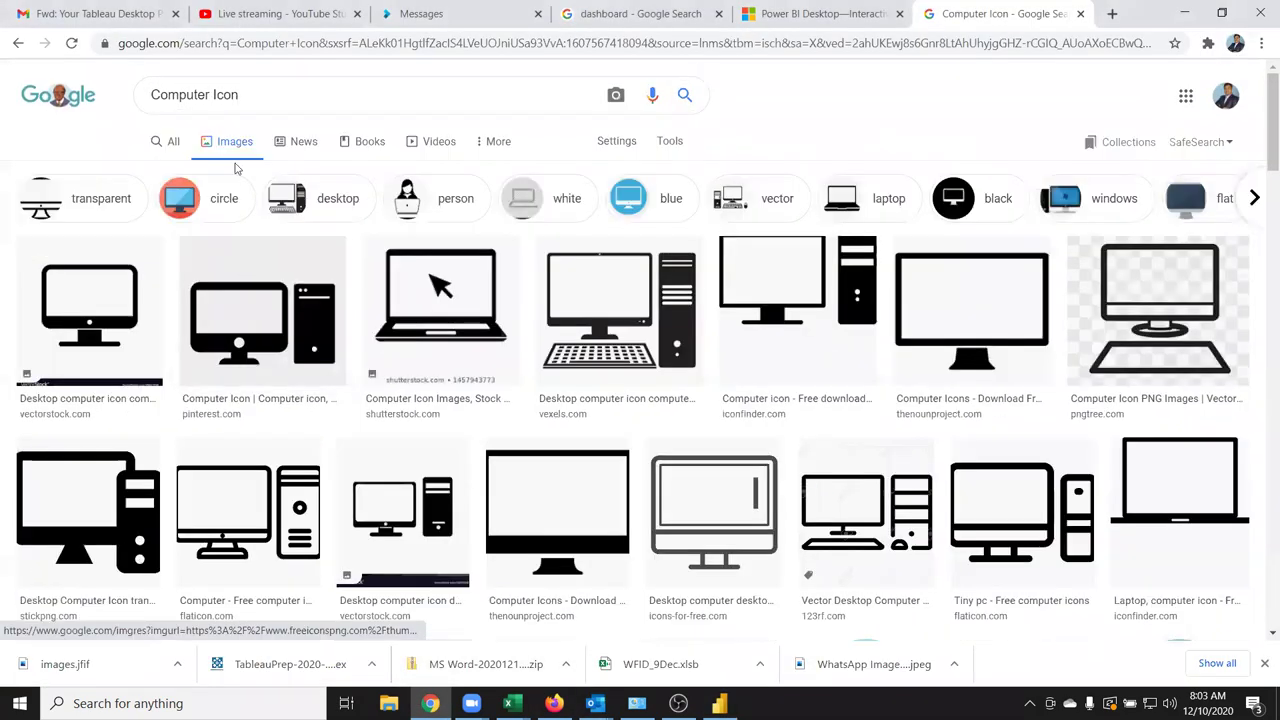
{"action": "left_click", "coordinate": [210, 94]}
{"action": "double_click", "coordinate": [194, 94]}
{"action": "type", "text": "Ne"}
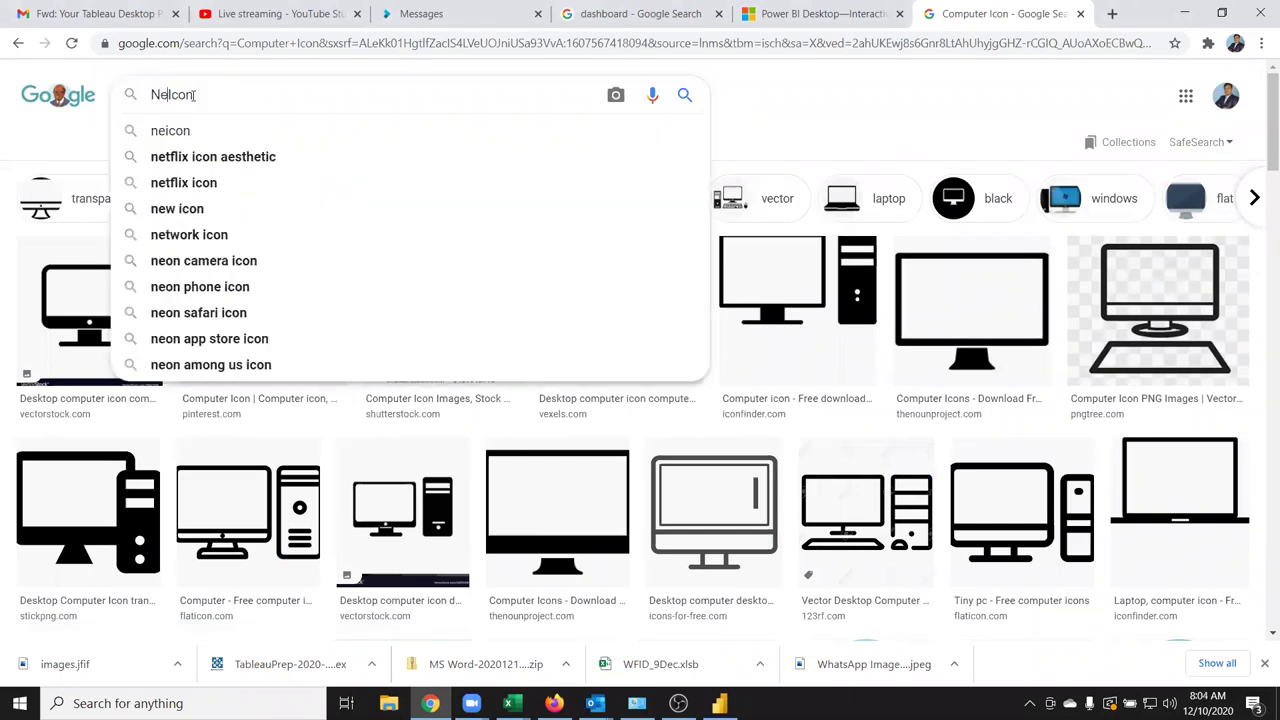
{"action": "type", "text": "tw"}
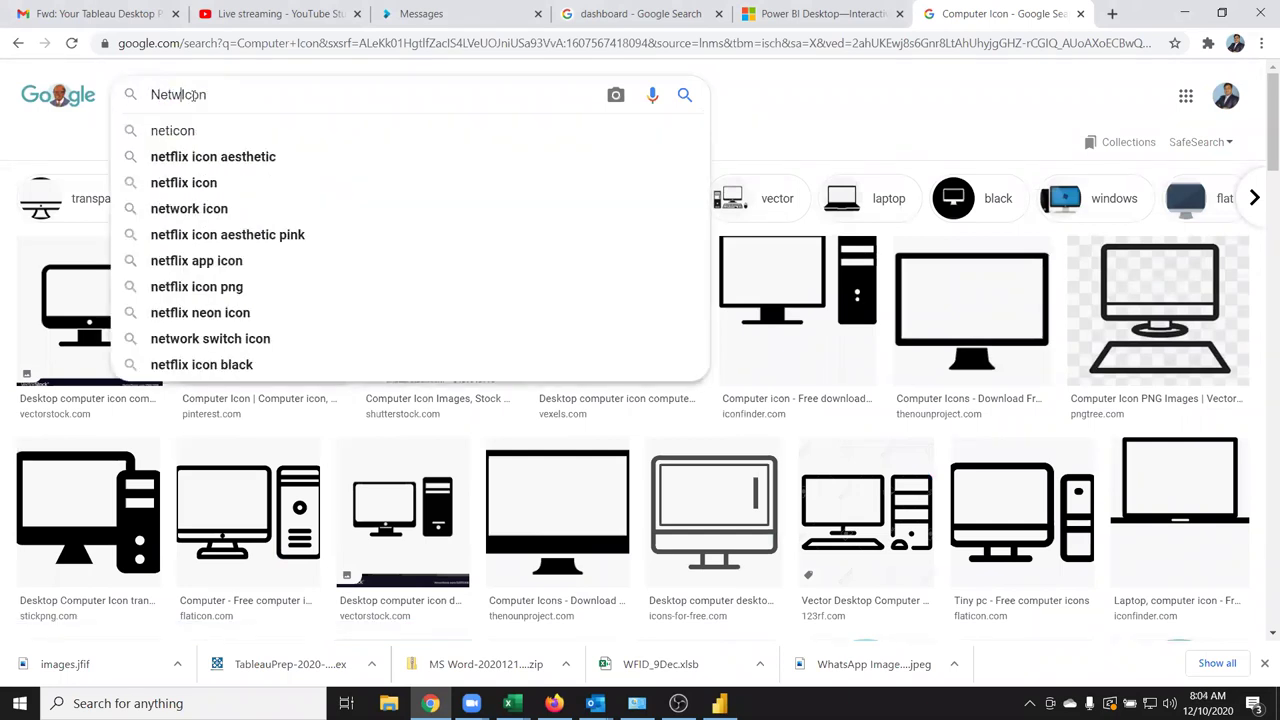
{"action": "type", "text": "o"}
{"action": "key", "text": "Down"}
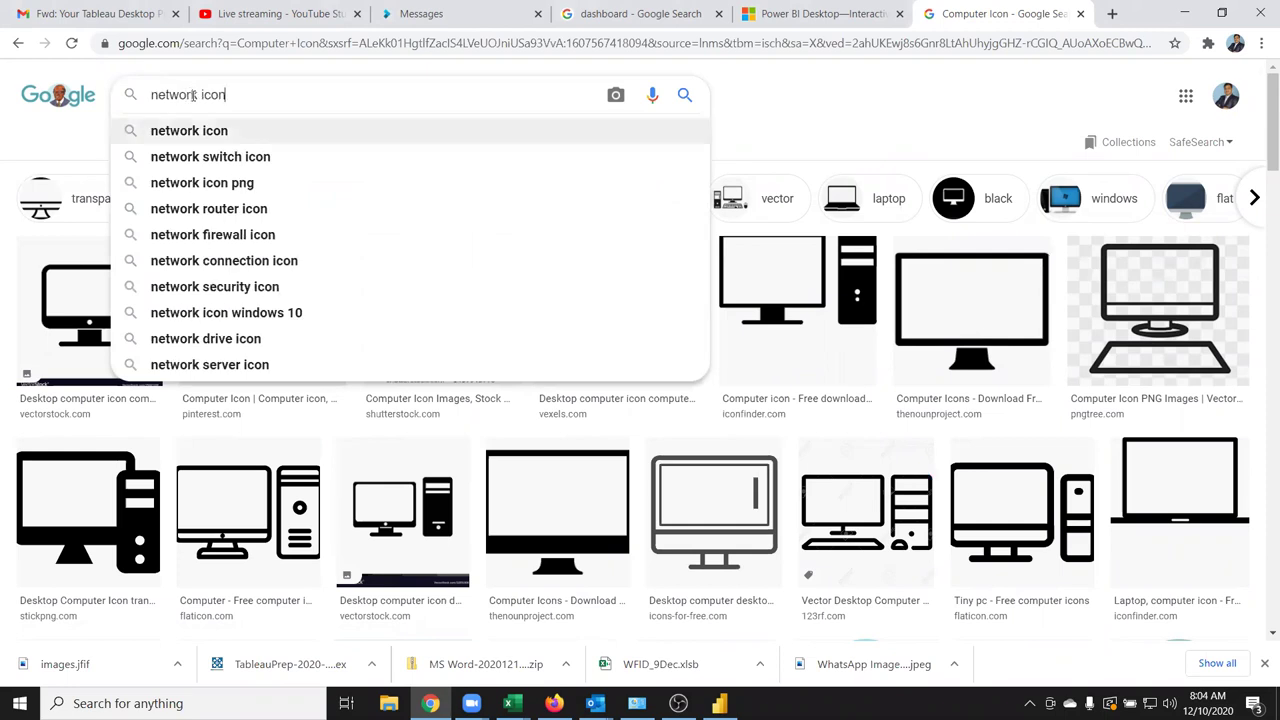
{"action": "key", "text": "Return"}
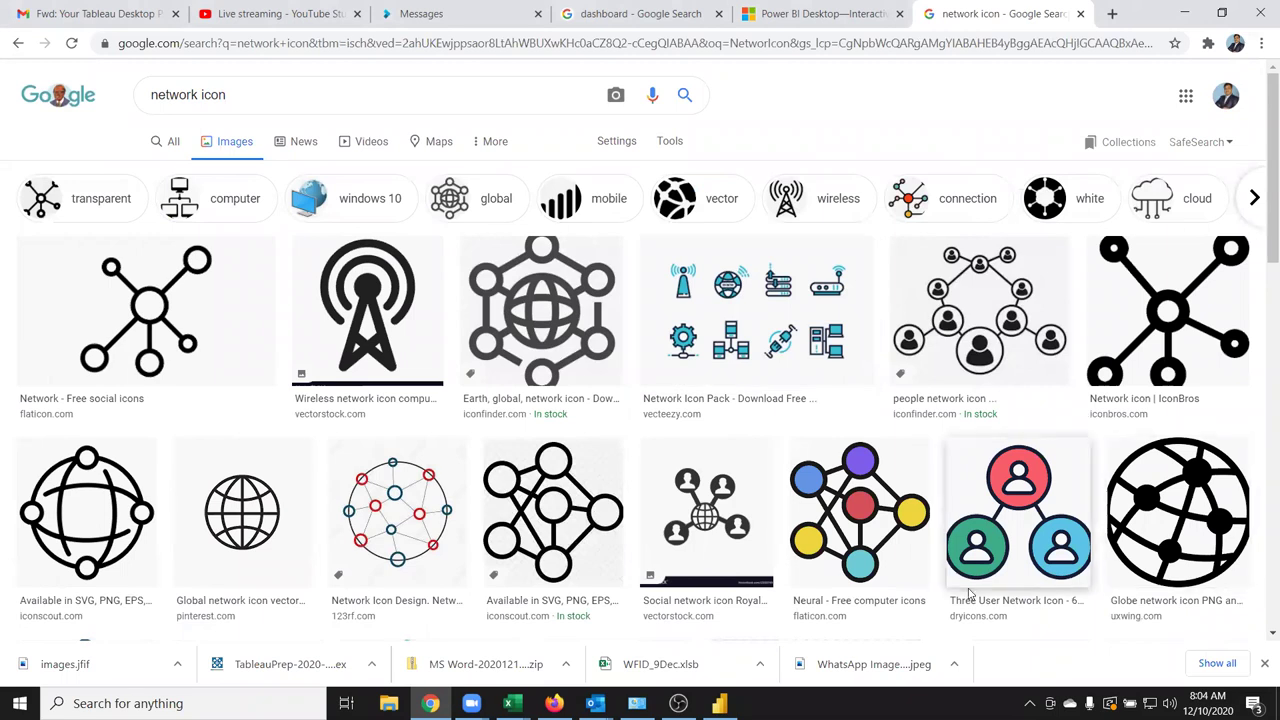
Browse the results and save the network diagram icon to the Desktop as 'images'
{"action": "scroll", "coordinate": [1020, 458], "scroll_direction": "down", "scroll_amount": 2}
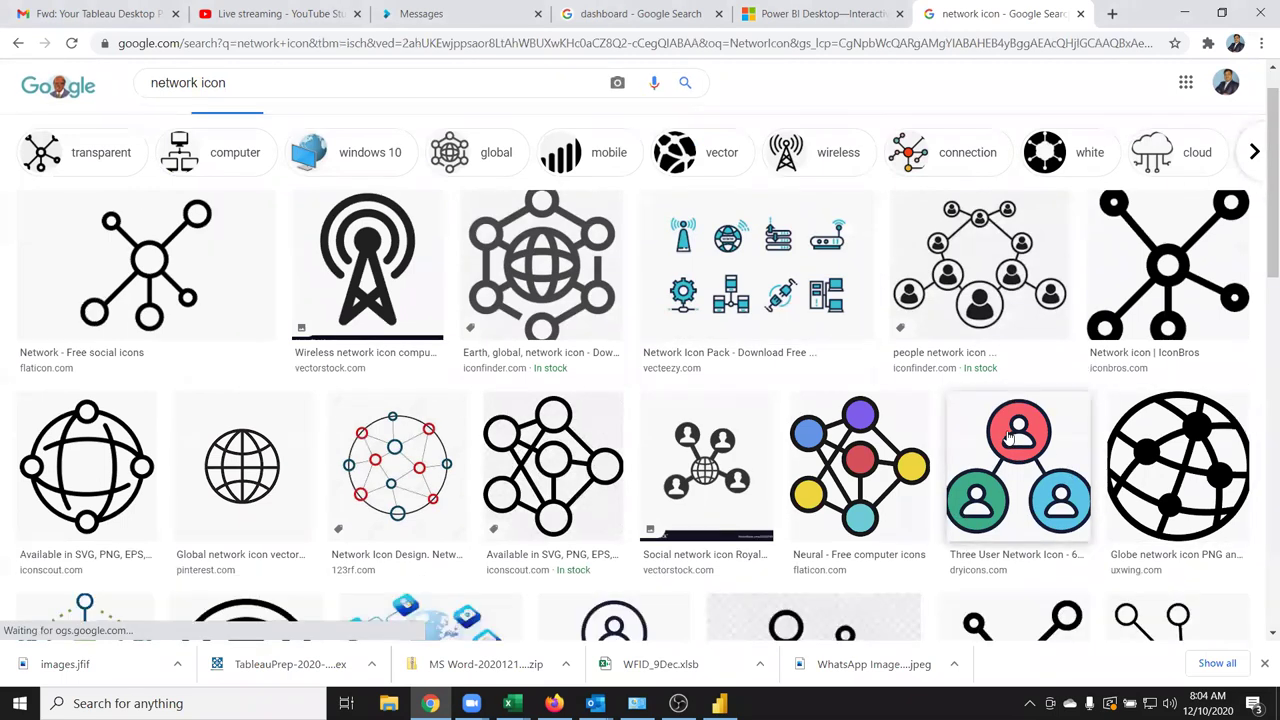
{"action": "scroll", "coordinate": [1008, 433], "scroll_direction": "down", "scroll_amount": 3}
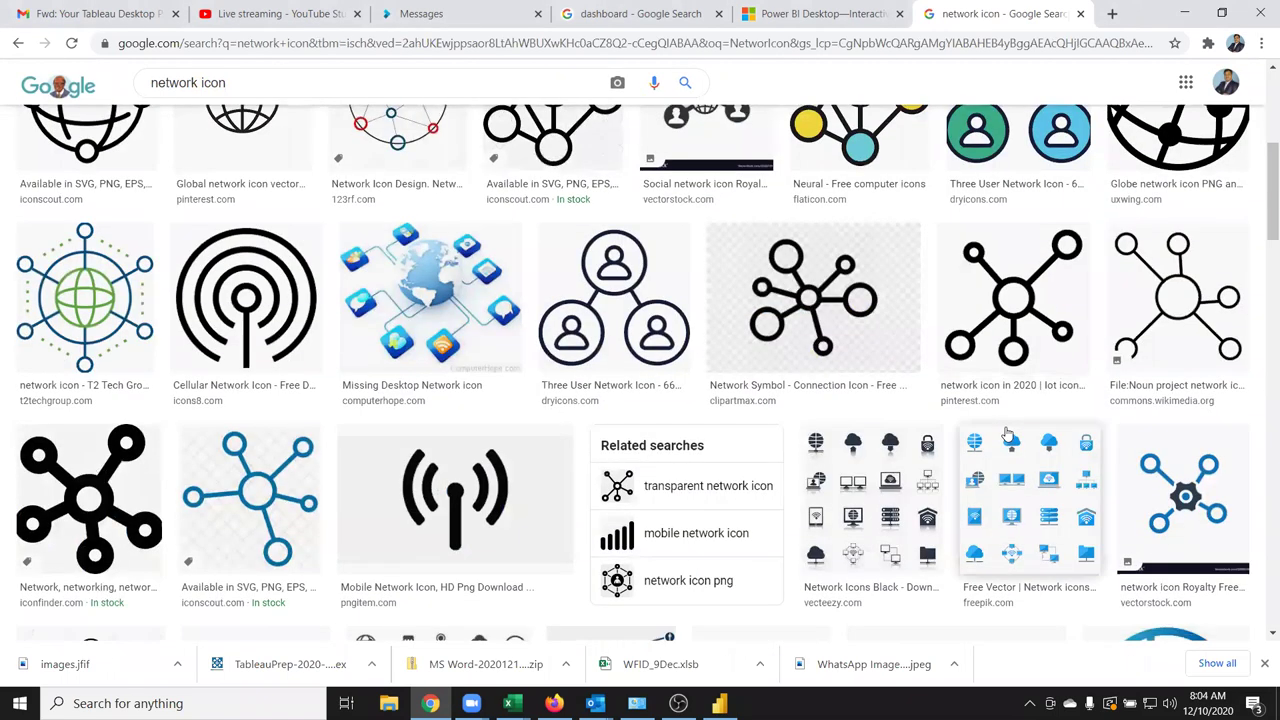
{"action": "scroll", "coordinate": [1008, 433], "scroll_direction": "down", "scroll_amount": 3}
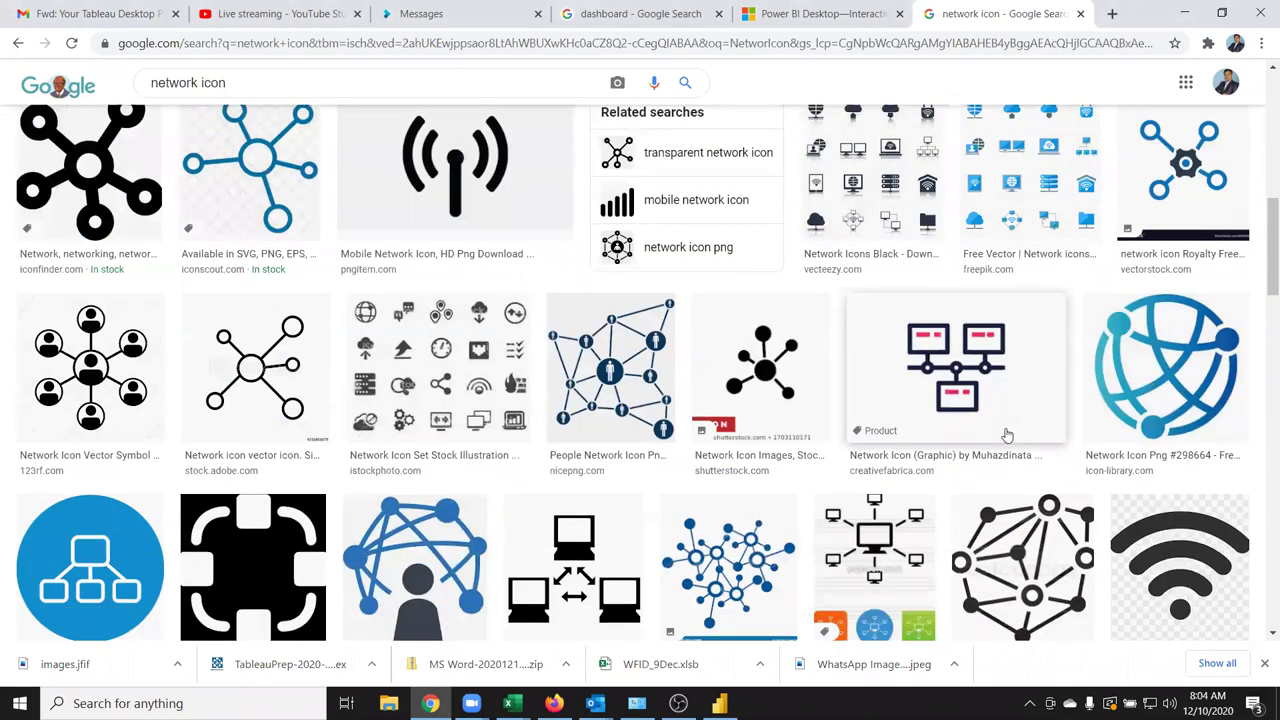
{"action": "scroll", "coordinate": [1006, 435], "scroll_direction": "down", "scroll_amount": 2}
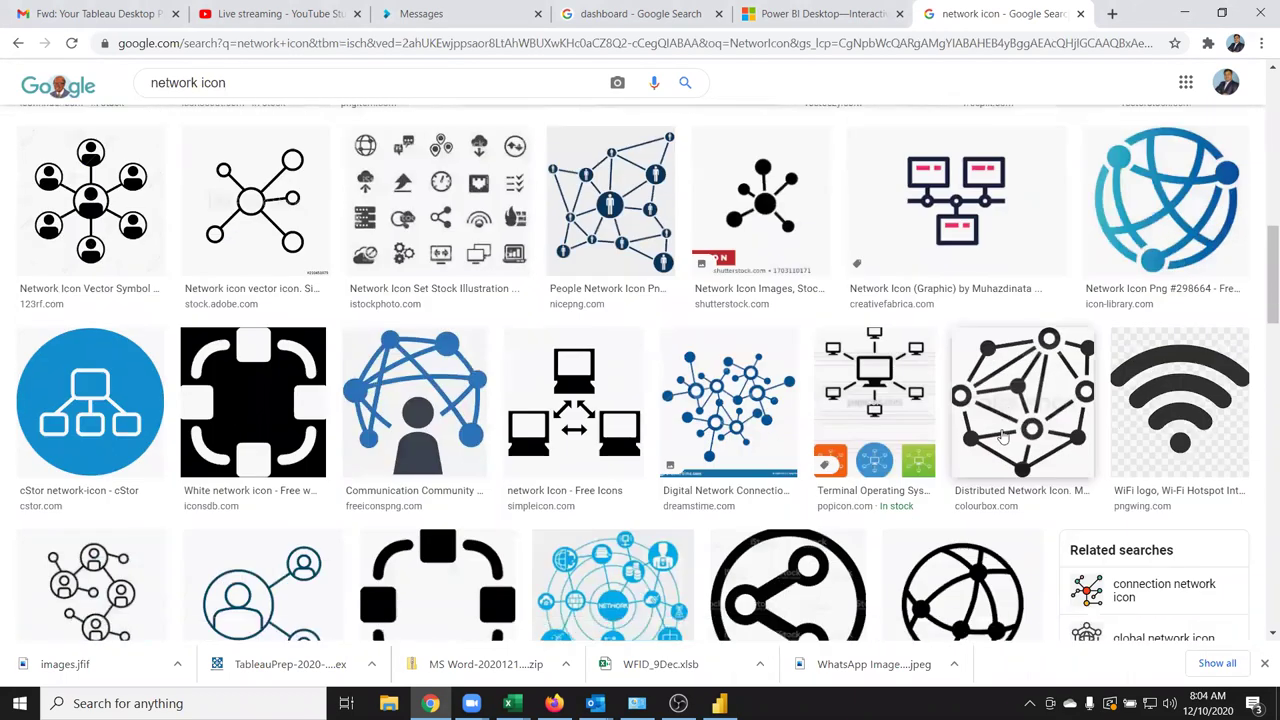
{"action": "scroll", "coordinate": [1002, 436], "scroll_direction": "down", "scroll_amount": 3}
{"action": "scroll", "coordinate": [1001, 436], "scroll_direction": "down", "scroll_amount": 2}
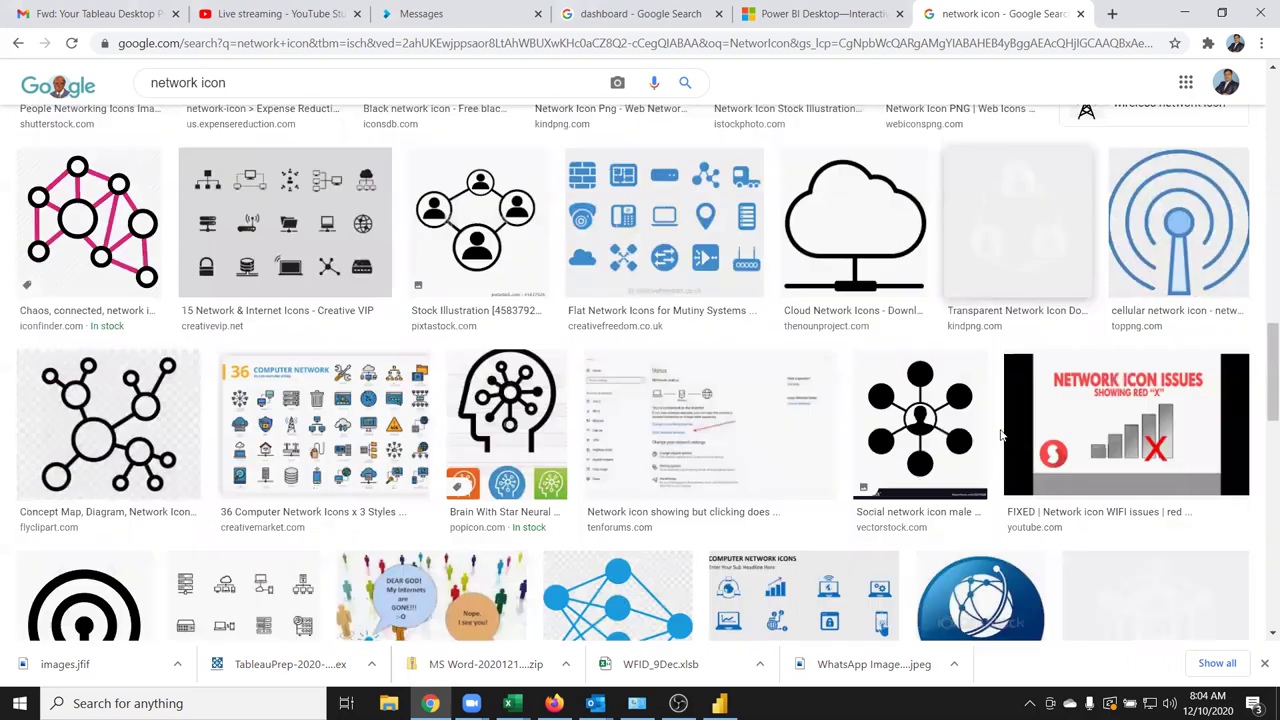
{"action": "scroll", "coordinate": [1001, 436], "scroll_direction": "up", "scroll_amount": 2}
{"action": "scroll", "coordinate": [1001, 436], "scroll_direction": "up", "scroll_amount": 4}
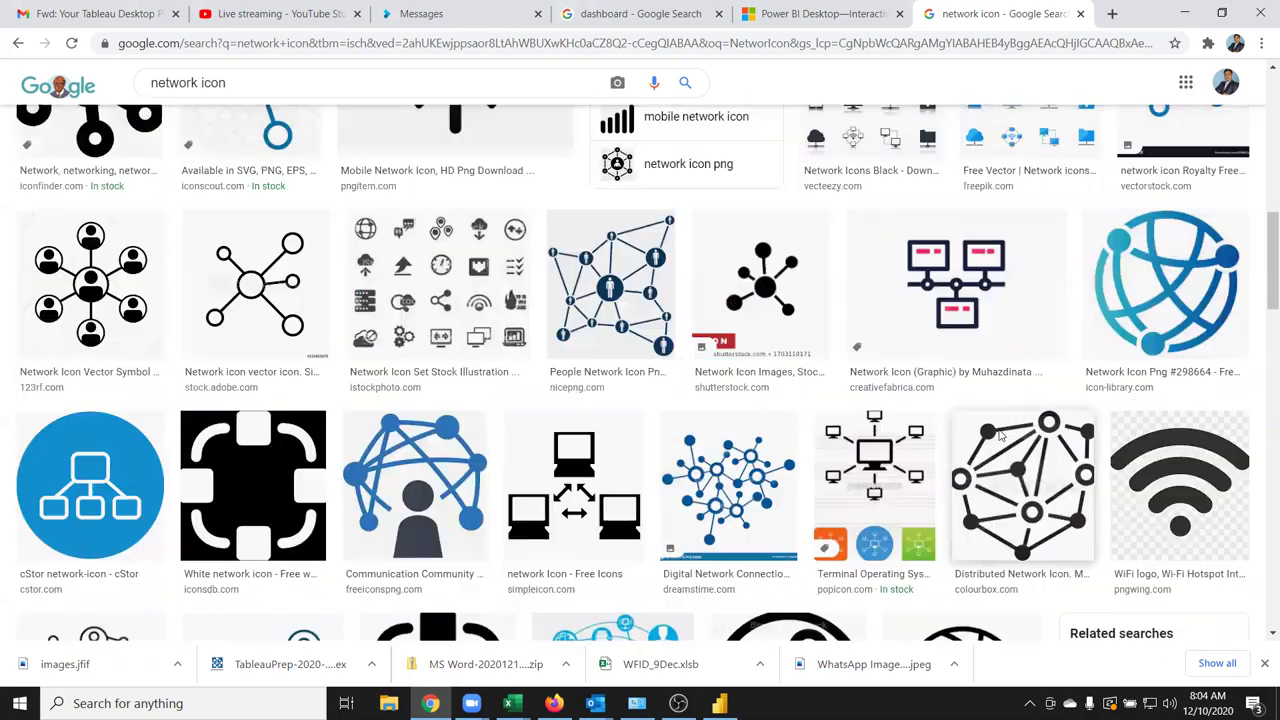
{"action": "scroll", "coordinate": [985, 447], "scroll_direction": "down", "scroll_amount": 5}
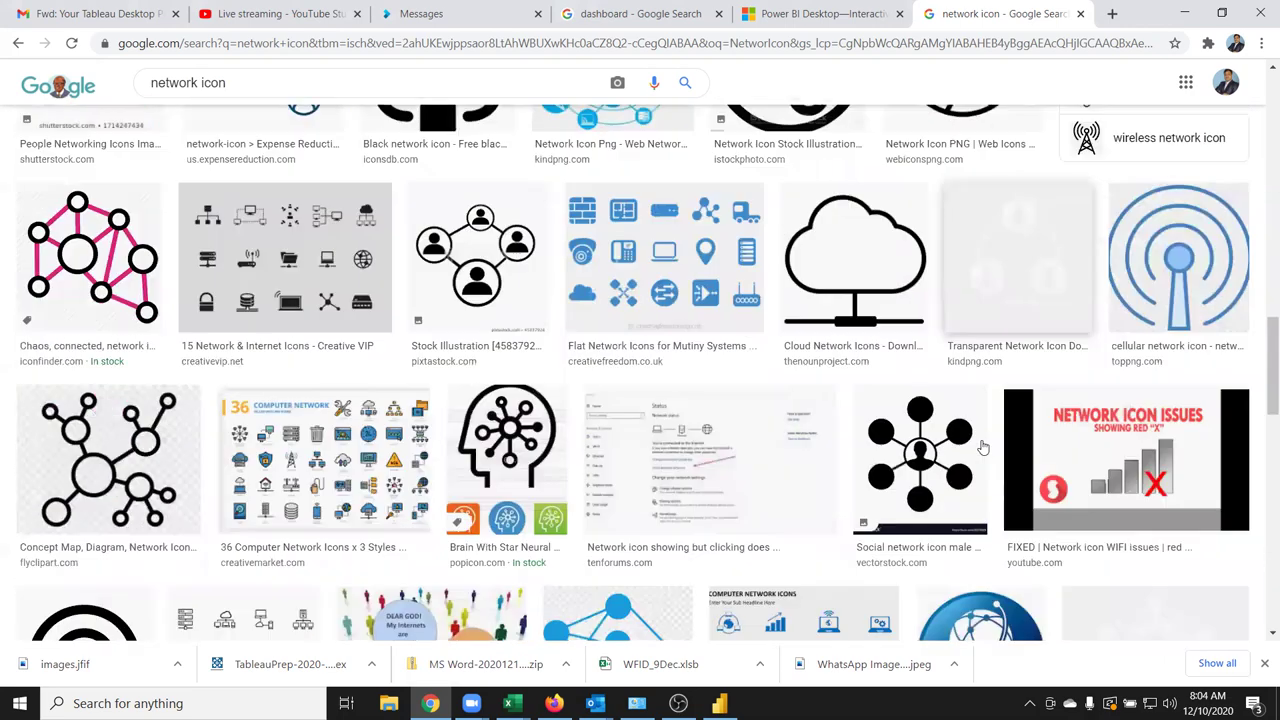
{"action": "scroll", "coordinate": [897, 432], "scroll_direction": "down", "scroll_amount": 2}
{"action": "scroll", "coordinate": [897, 432], "scroll_direction": "down", "scroll_amount": 2}
{"action": "scroll", "coordinate": [897, 432], "scroll_direction": "down", "scroll_amount": 2}
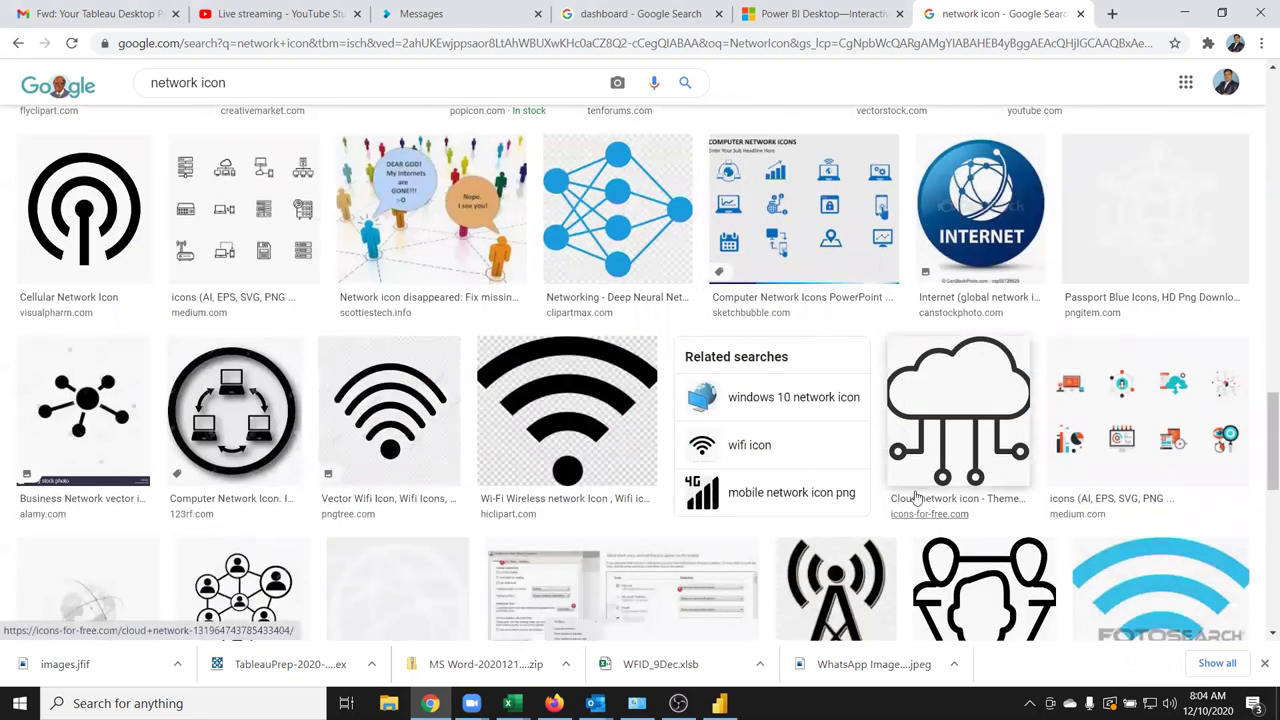
{"action": "scroll", "coordinate": [915, 497], "scroll_direction": "down", "scroll_amount": 2}
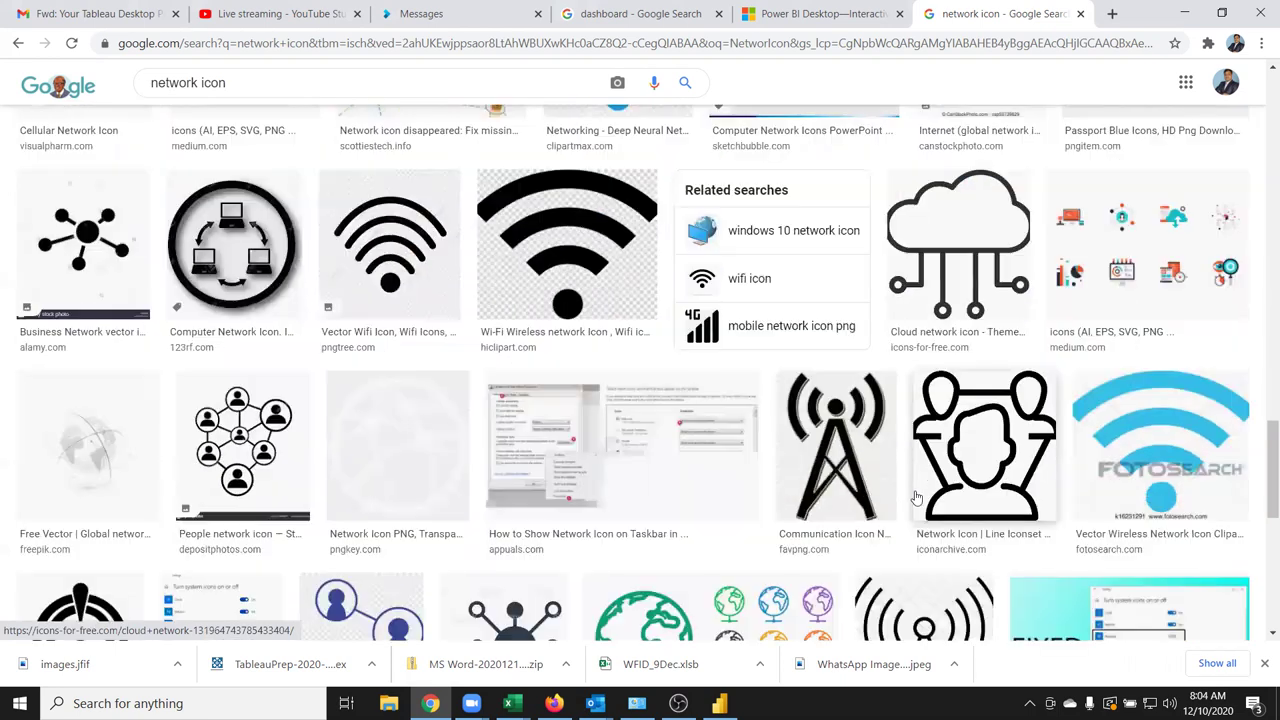
{"action": "scroll", "coordinate": [915, 497], "scroll_direction": "down", "scroll_amount": 2}
{"action": "scroll", "coordinate": [915, 497], "scroll_direction": "down", "scroll_amount": 2}
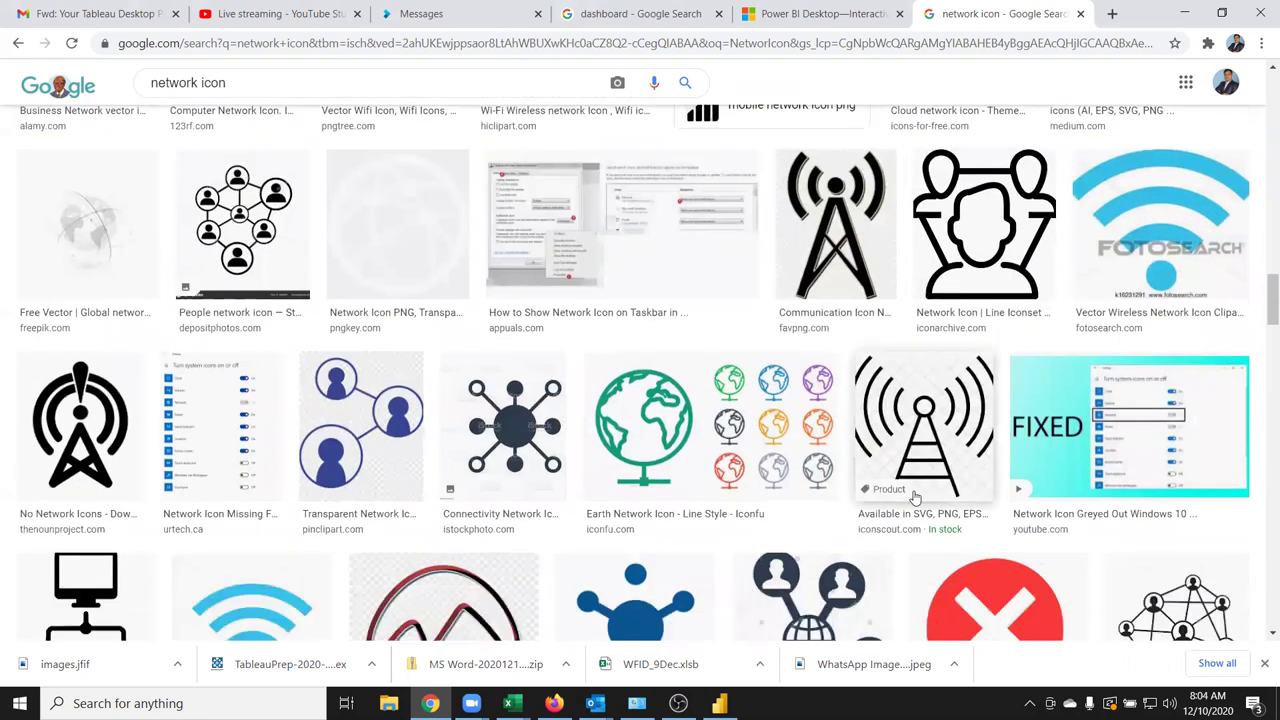
{"action": "scroll", "coordinate": [915, 497], "scroll_direction": "down", "scroll_amount": 2}
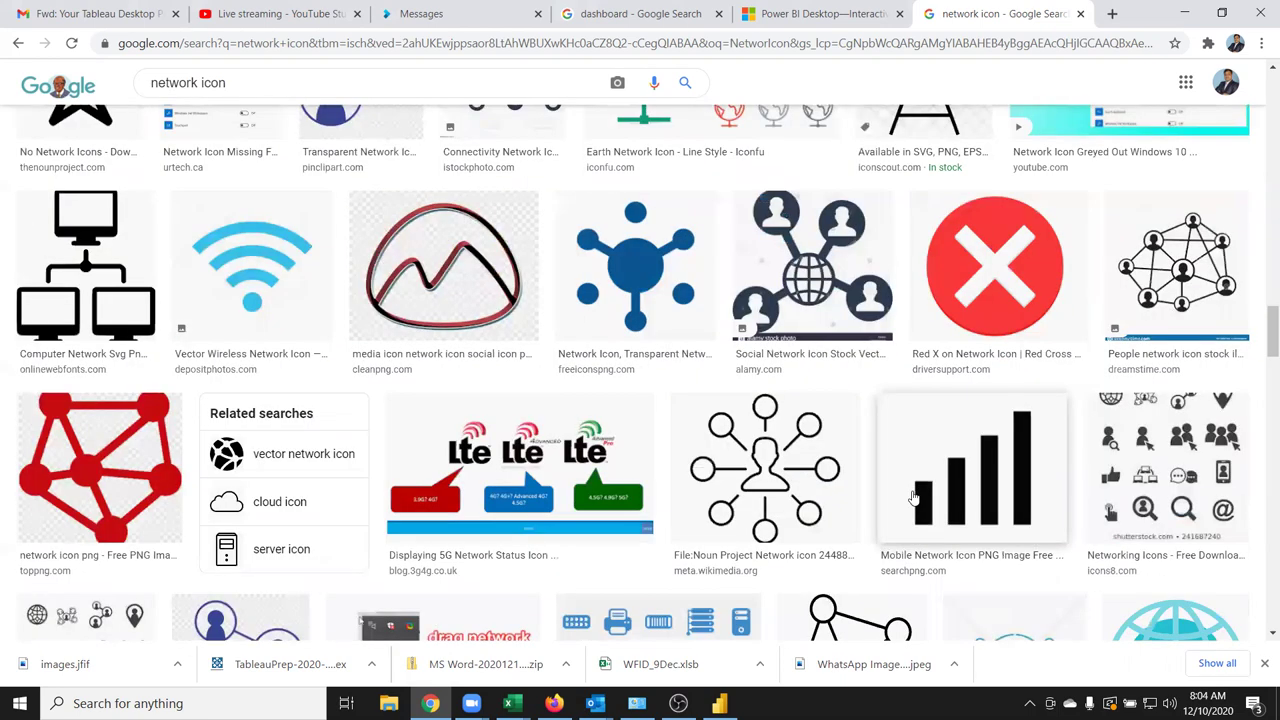
{"action": "scroll", "coordinate": [913, 497], "scroll_direction": "down", "scroll_amount": 1}
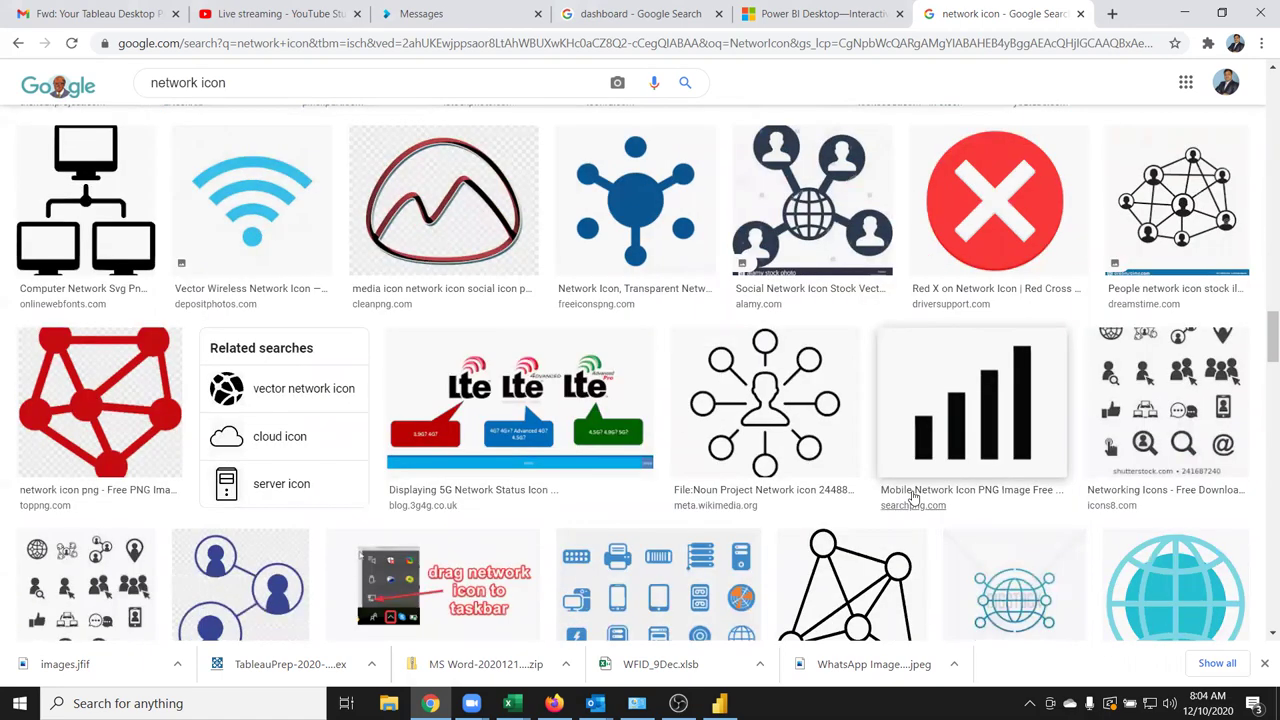
{"action": "scroll", "coordinate": [913, 497], "scroll_direction": "down", "scroll_amount": 1}
{"action": "scroll", "coordinate": [913, 497], "scroll_direction": "down", "scroll_amount": 1}
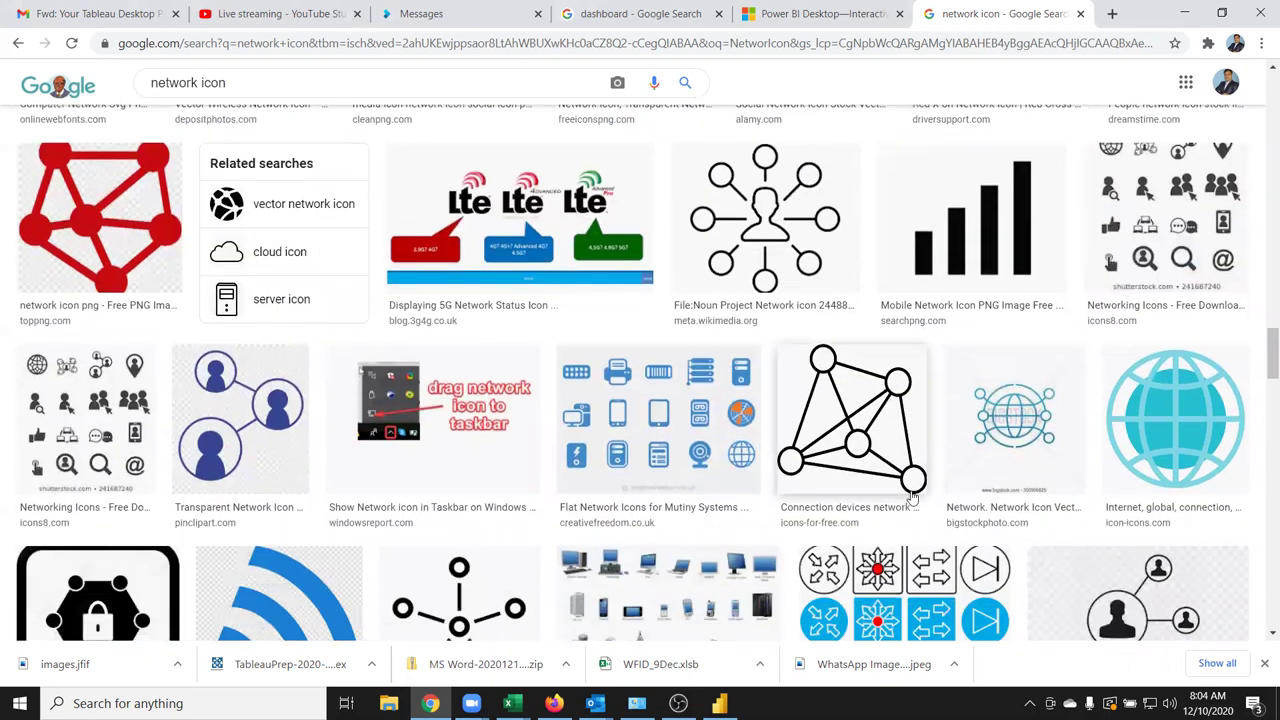
{"action": "scroll", "coordinate": [913, 497], "scroll_direction": "up", "scroll_amount": 3}
{"action": "scroll", "coordinate": [912, 496], "scroll_direction": "up", "scroll_amount": 5}
{"action": "scroll", "coordinate": [910, 494], "scroll_direction": "up", "scroll_amount": 5}
{"action": "scroll", "coordinate": [910, 494], "scroll_direction": "down", "scroll_amount": 5}
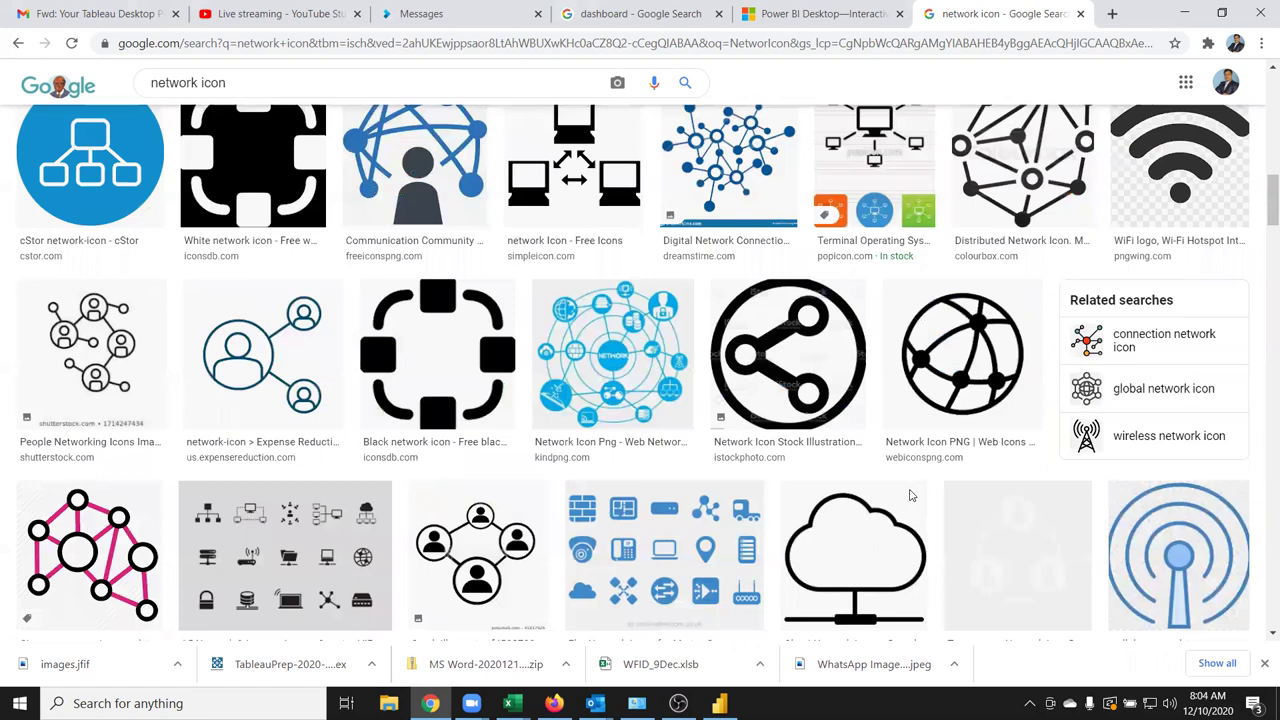
{"action": "scroll", "coordinate": [910, 494], "scroll_direction": "up", "scroll_amount": 3}
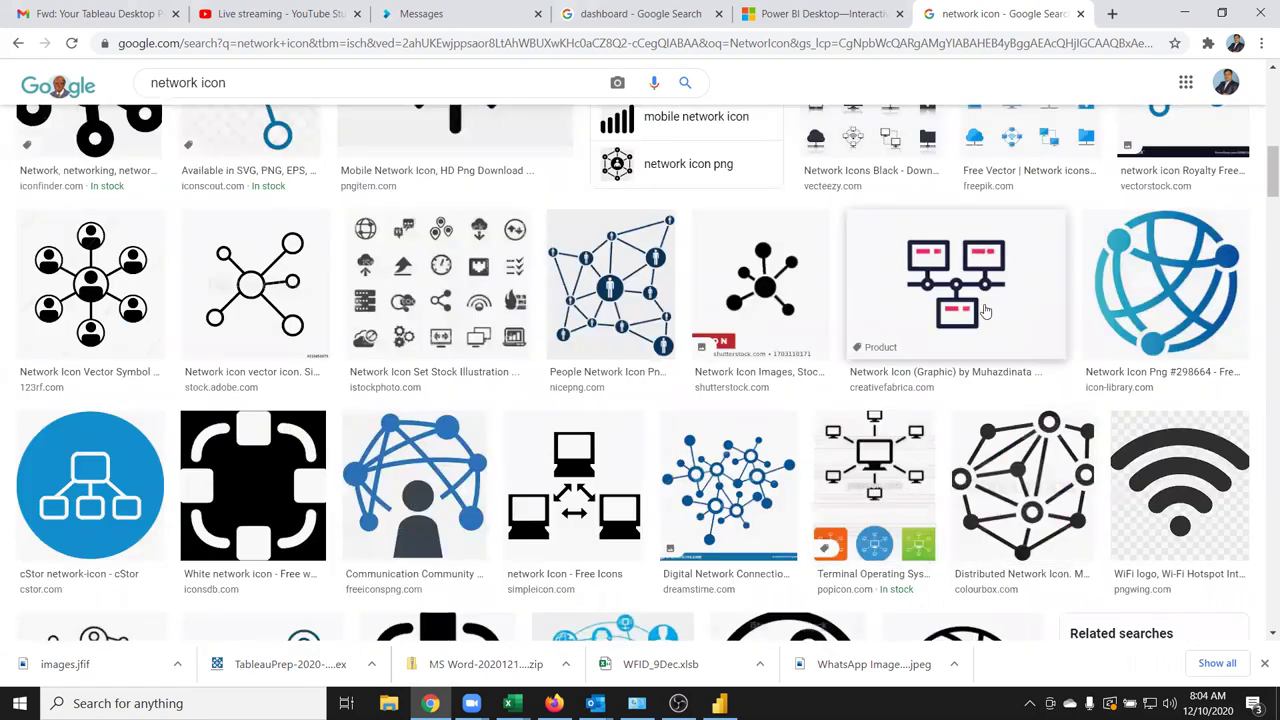
{"action": "right_click", "coordinate": [985, 310]}
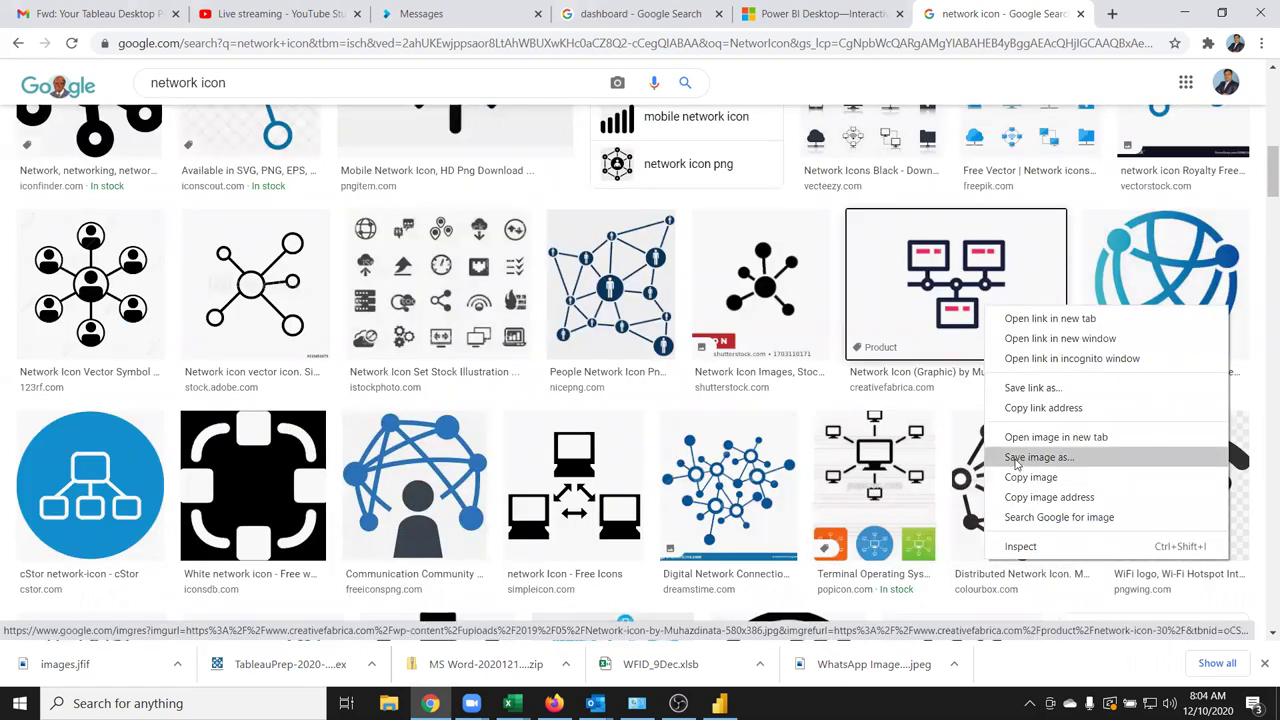
{"action": "key", "text": "Escape"}
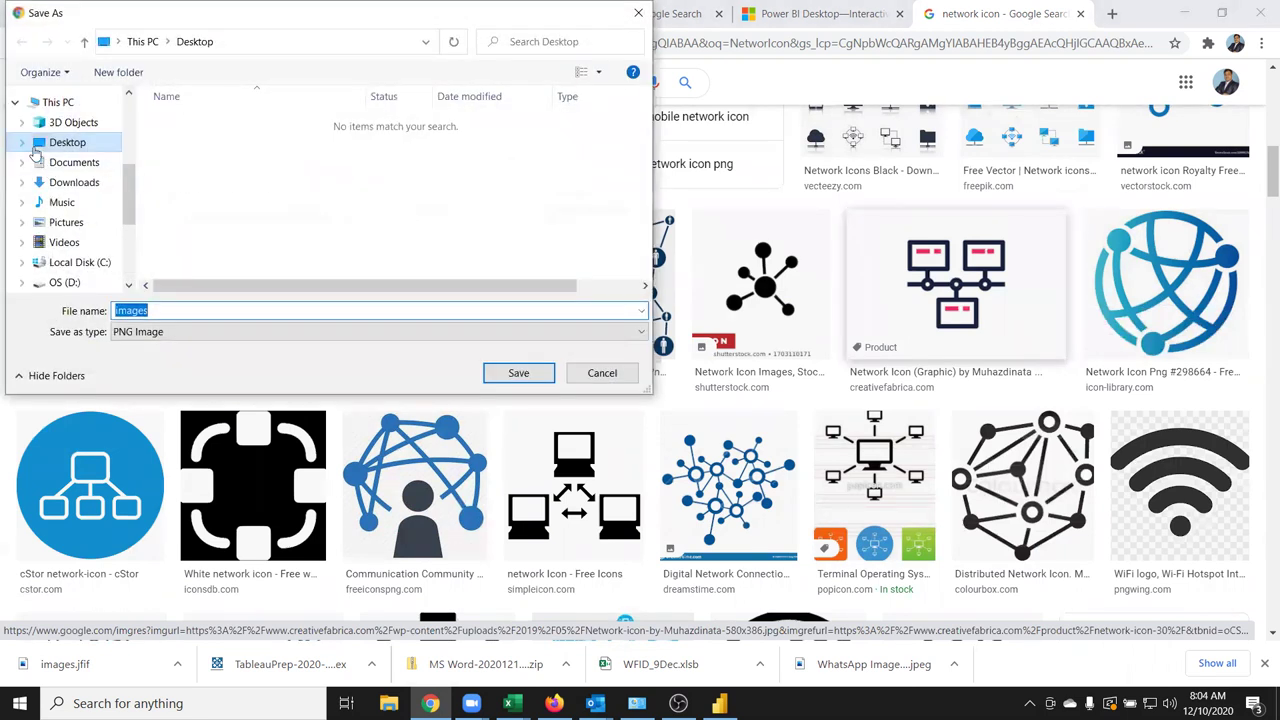
{"action": "left_click", "coordinate": [542, 373]}
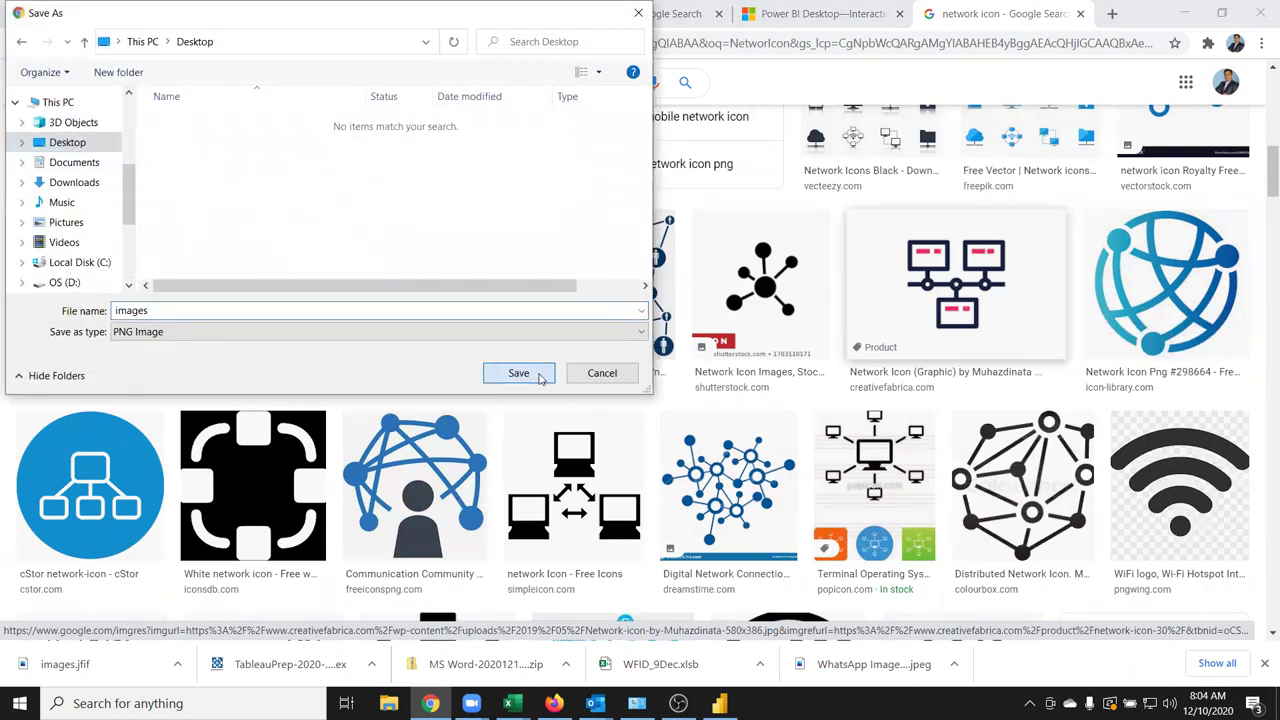
Insert the saved network icon image and fit it into the NETWORK card's lower-right corner
{"action": "key", "text": "alt+Tab"}
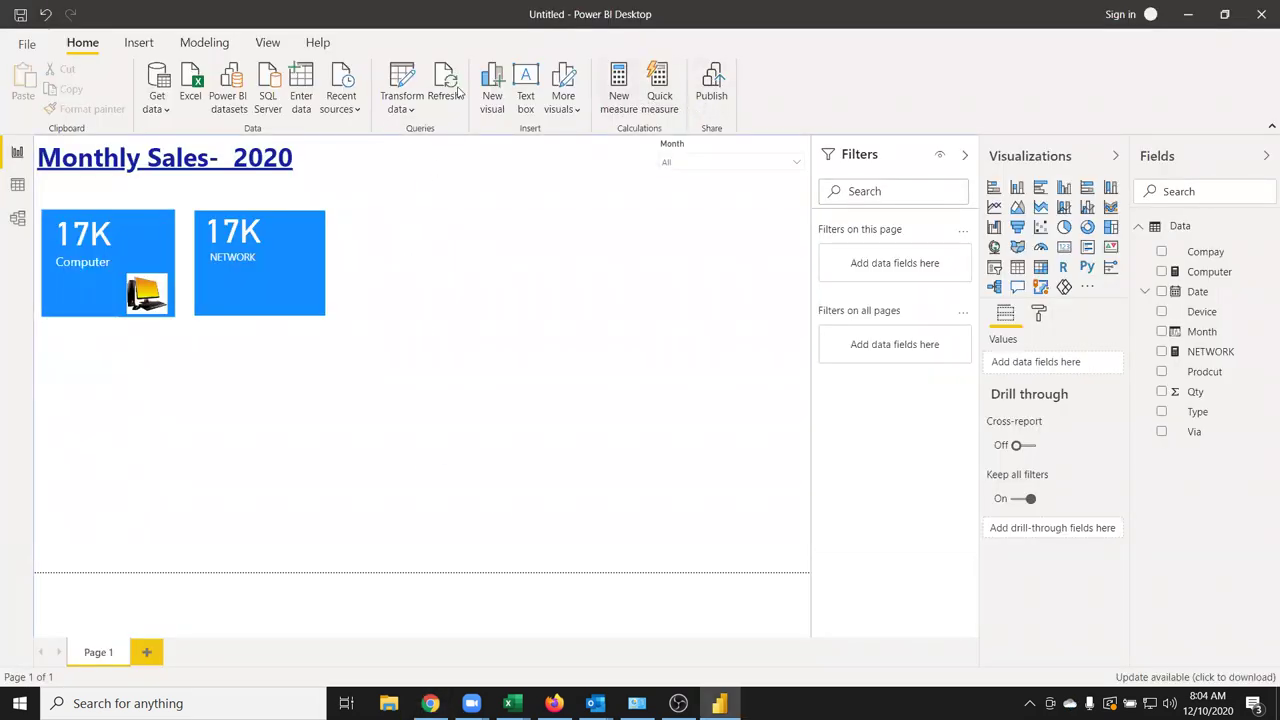
{"action": "left_click", "coordinate": [142, 46]}
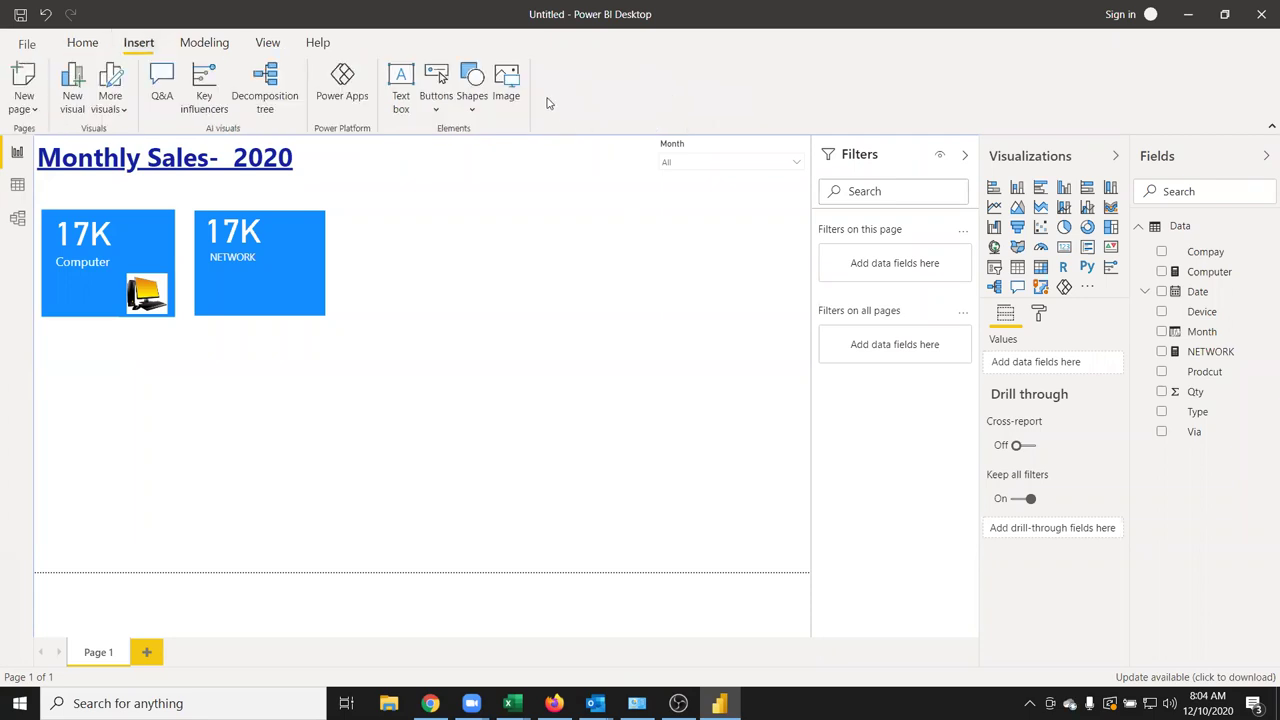
{"action": "left_click", "coordinate": [510, 90]}
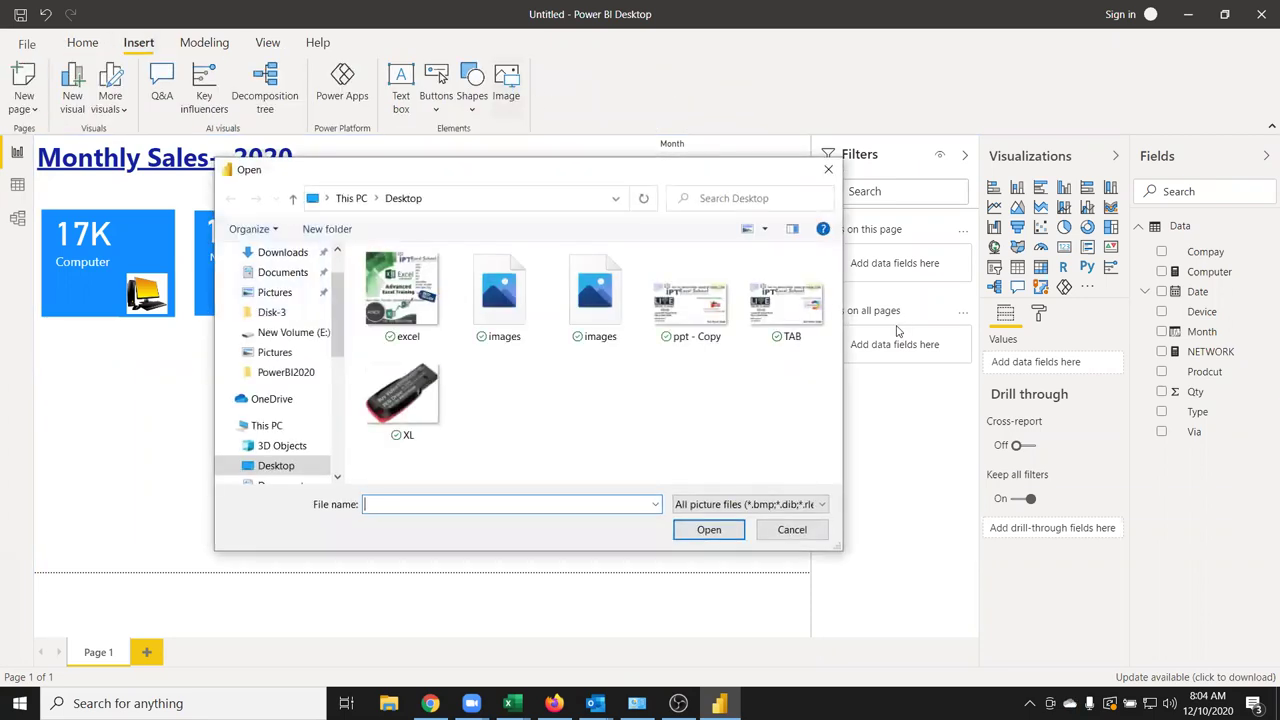
{"action": "double_click", "coordinate": [612, 326]}
{"action": "left_click_drag", "start_coordinate": [152, 449], "coordinate": [458, 365]}
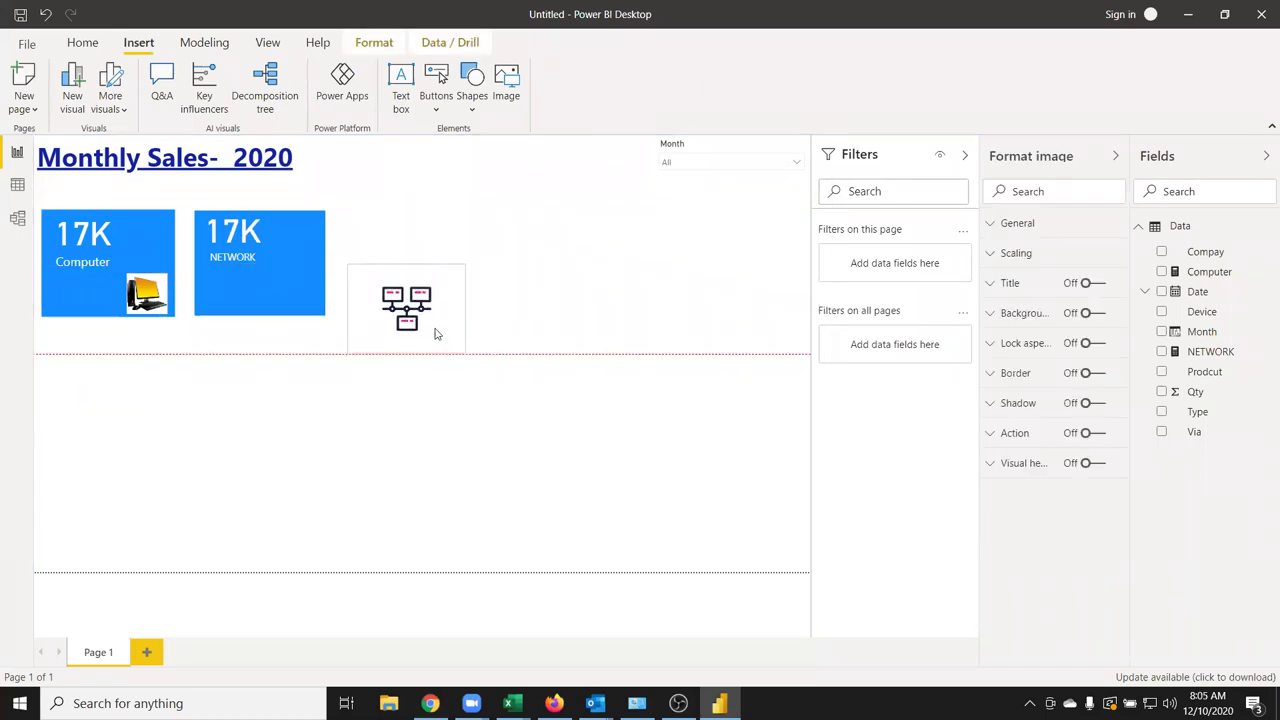
{"action": "mouse_move", "coordinate": [478, 369]}
{"action": "left_mouse_down"}
{"action": "mouse_move", "coordinate": [398, 308]}
{"action": "mouse_move", "coordinate": [296, 320]}
{"action": "mouse_move", "coordinate": [308, 315]}
{"action": "left_mouse_up"}
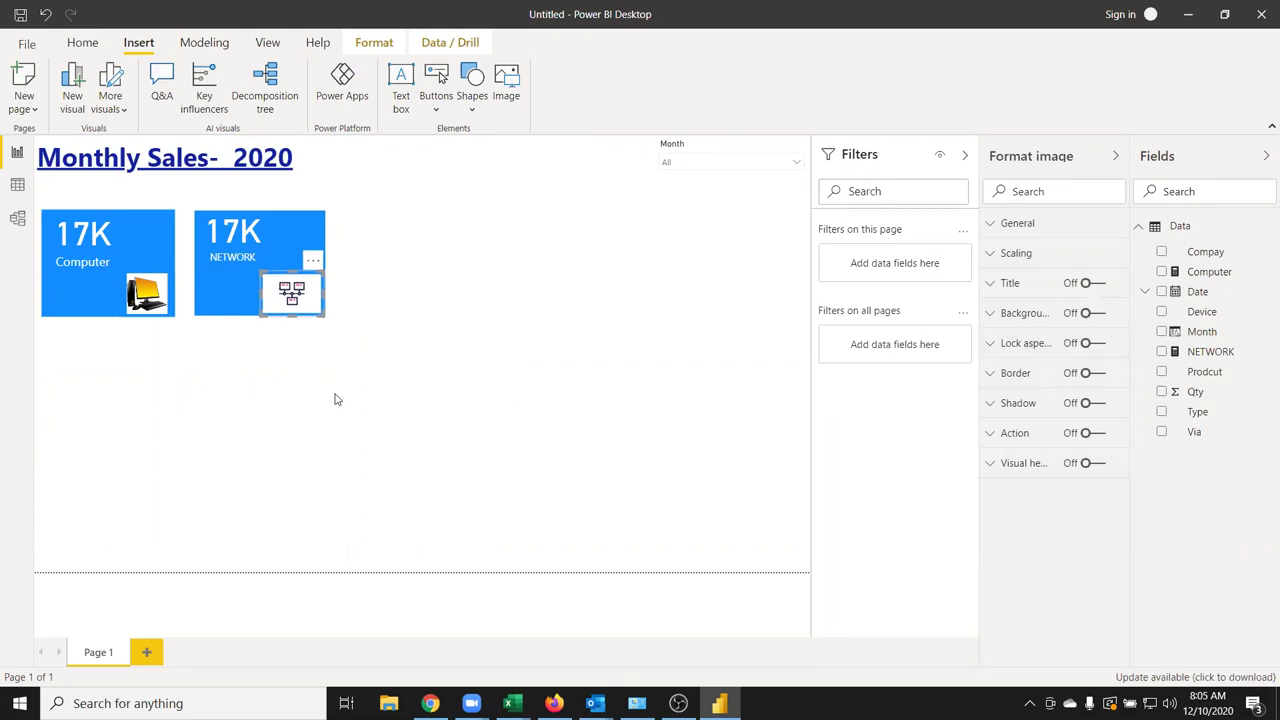
{"action": "left_click", "coordinate": [343, 442]}
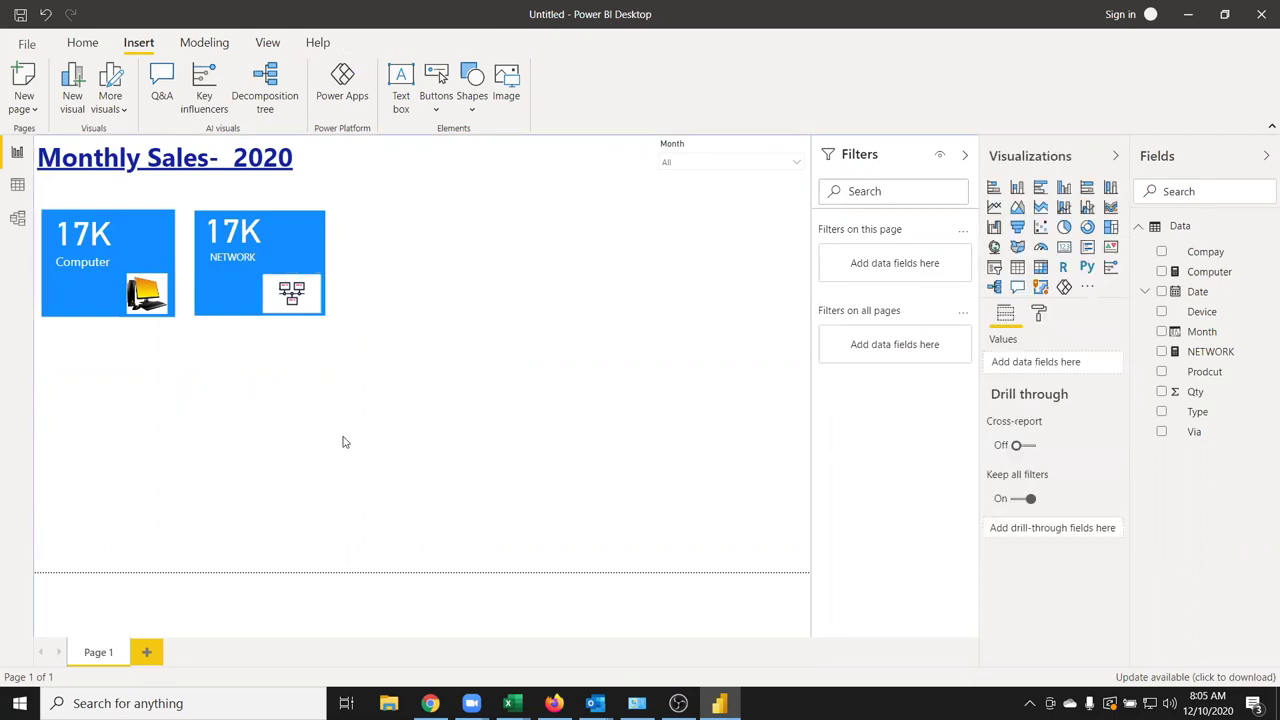
Scroll through the lower charts of Excel's Sheet3 dashboard, then return to Power BI
{"action": "key", "text": "alt+Tab"}
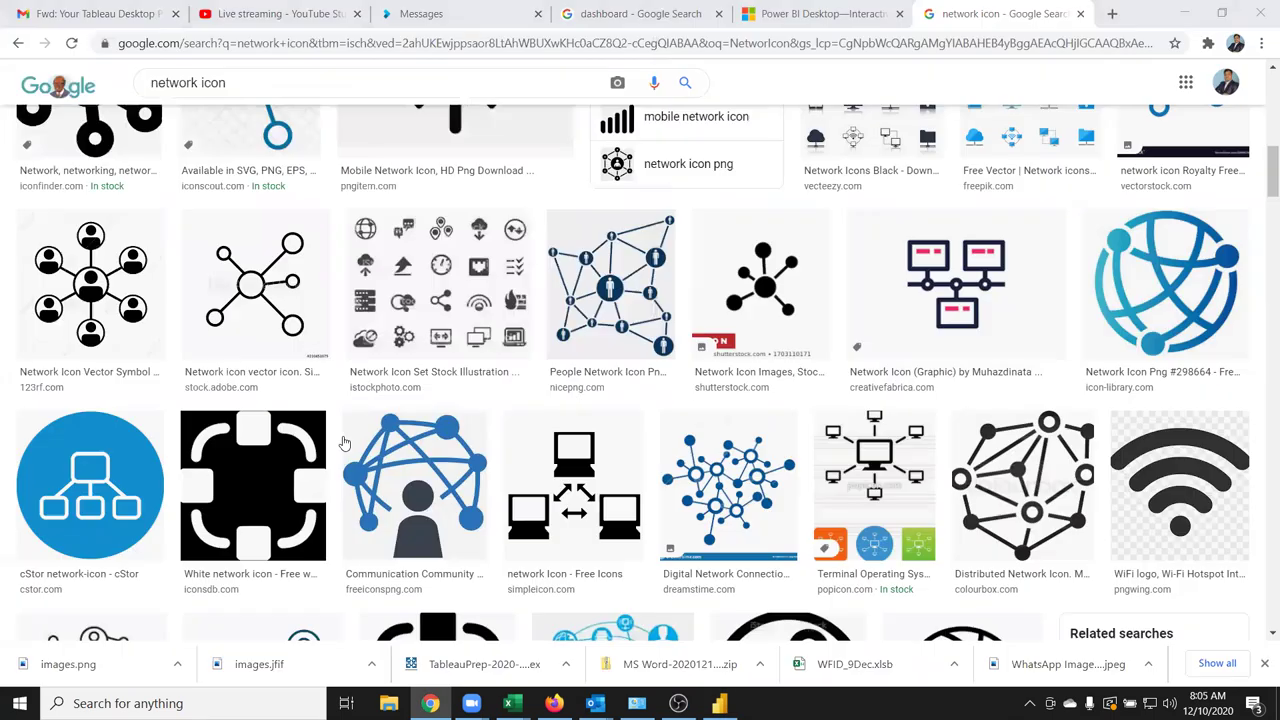
{"action": "key", "text": "alt+Tab"}
{"action": "key", "text": "alt+Tab"}
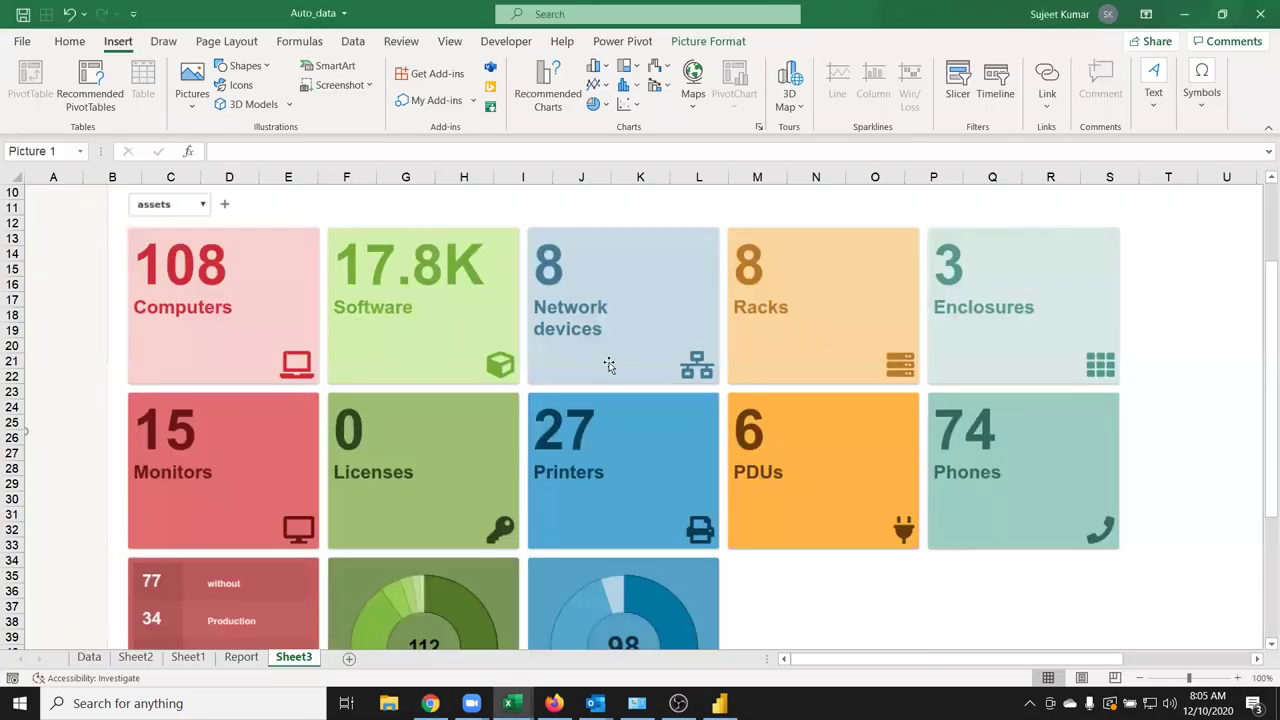
{"action": "scroll", "coordinate": [430, 390], "scroll_direction": "down", "scroll_amount": 2}
{"action": "scroll", "coordinate": [617, 494], "scroll_direction": "down", "scroll_amount": 1}
{"action": "scroll", "coordinate": [617, 494], "scroll_direction": "down", "scroll_amount": 1}
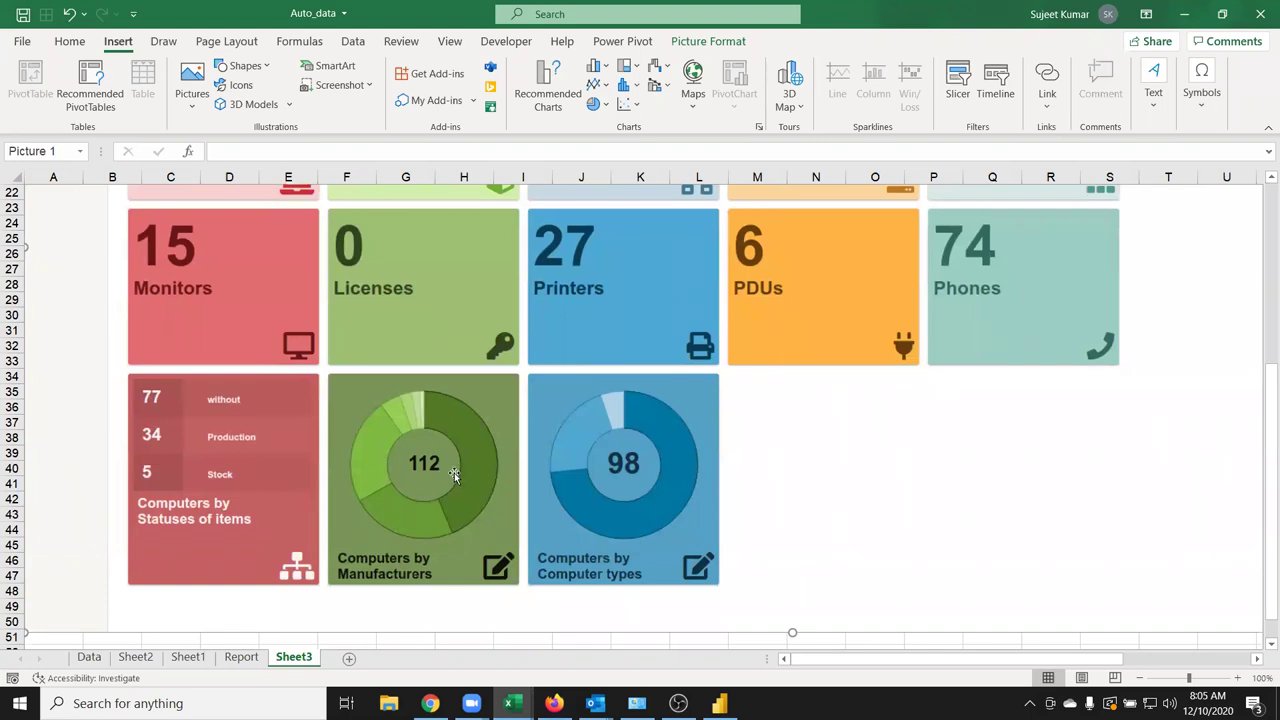
{"action": "key", "text": "alt+Tab"}
{"action": "key", "text": "alt+Tab"}
{"action": "key", "text": "Tab"}
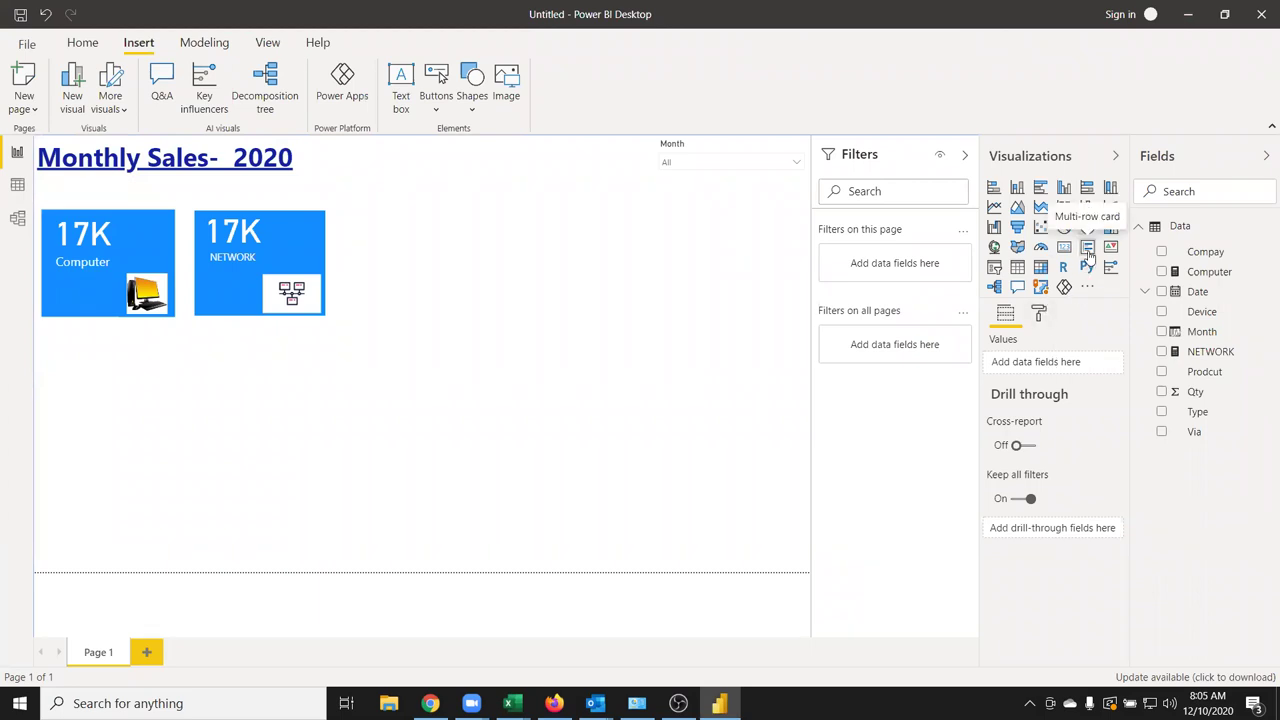
Add a narrow multi-row card showing Qty by Type (Office 34044, Gov 33936, Home 33506)
{"action": "left_click", "coordinate": [1088, 248]}
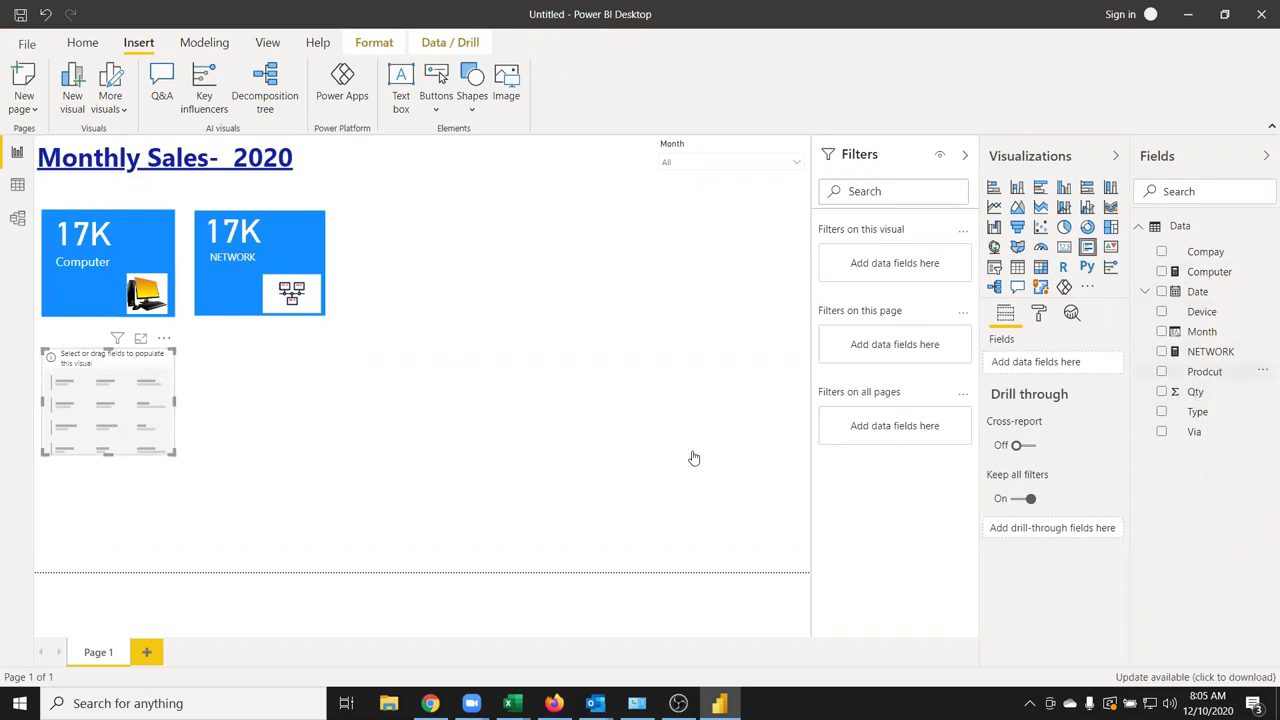
{"action": "left_click_drag", "start_coordinate": [694, 458], "coordinate": [120, 410]}
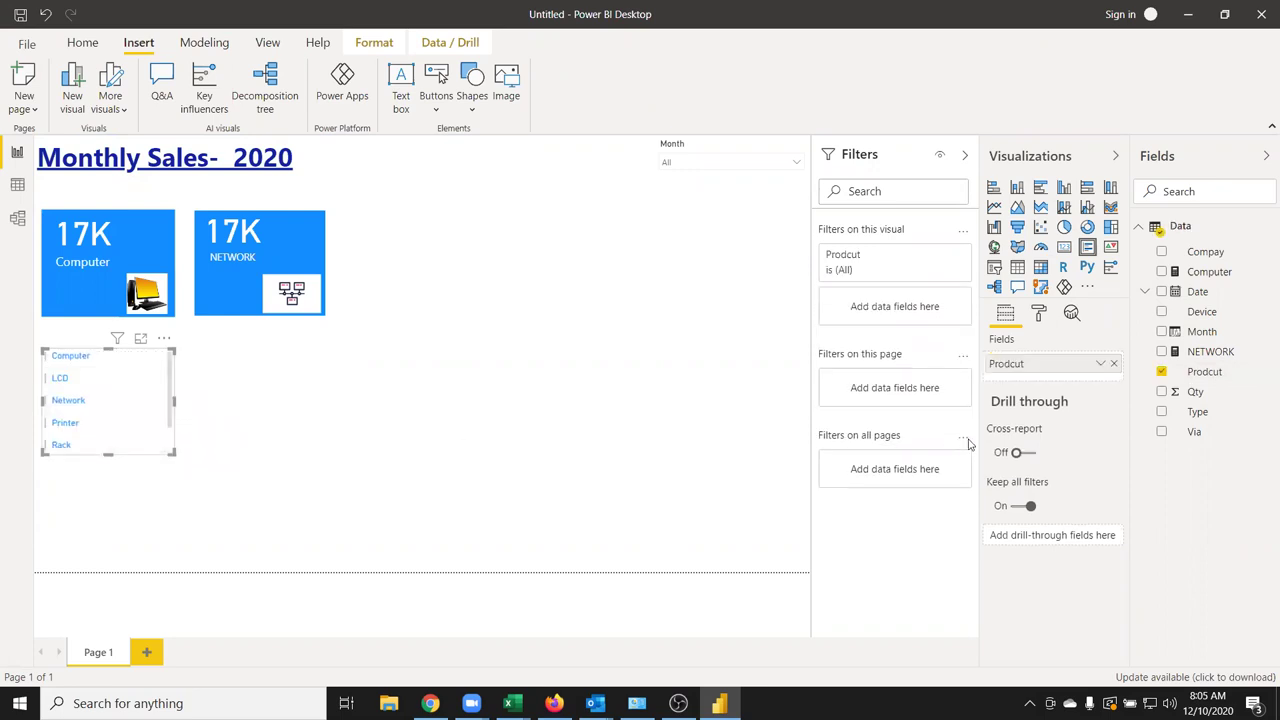
{"action": "mouse_move", "coordinate": [1195, 392]}
{"action": "left_mouse_down"}
{"action": "mouse_move", "coordinate": [242, 485]}
{"action": "mouse_move", "coordinate": [131, 423]}
{"action": "mouse_move", "coordinate": [277, 506]}
{"action": "mouse_move", "coordinate": [281, 560]}
{"action": "left_mouse_up"}
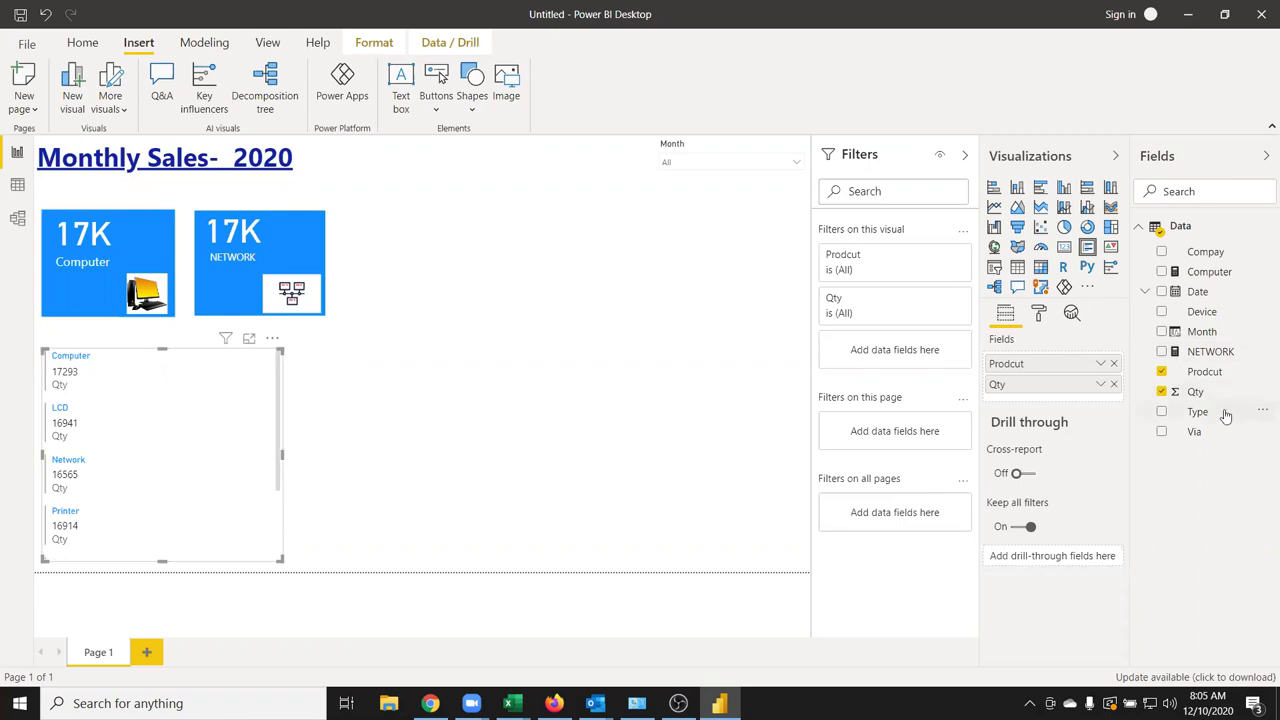
{"action": "left_click", "coordinate": [1114, 365]}
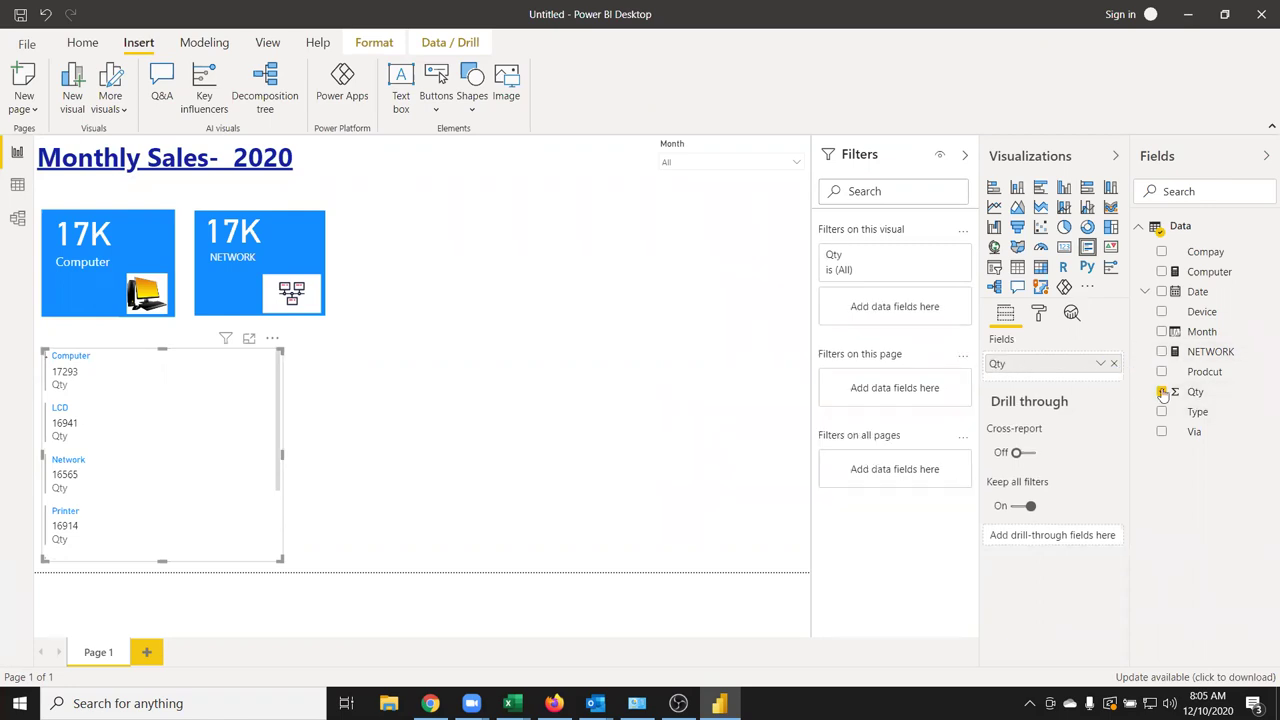
{"action": "left_click_drag", "start_coordinate": [1197, 411], "coordinate": [1040, 385]}
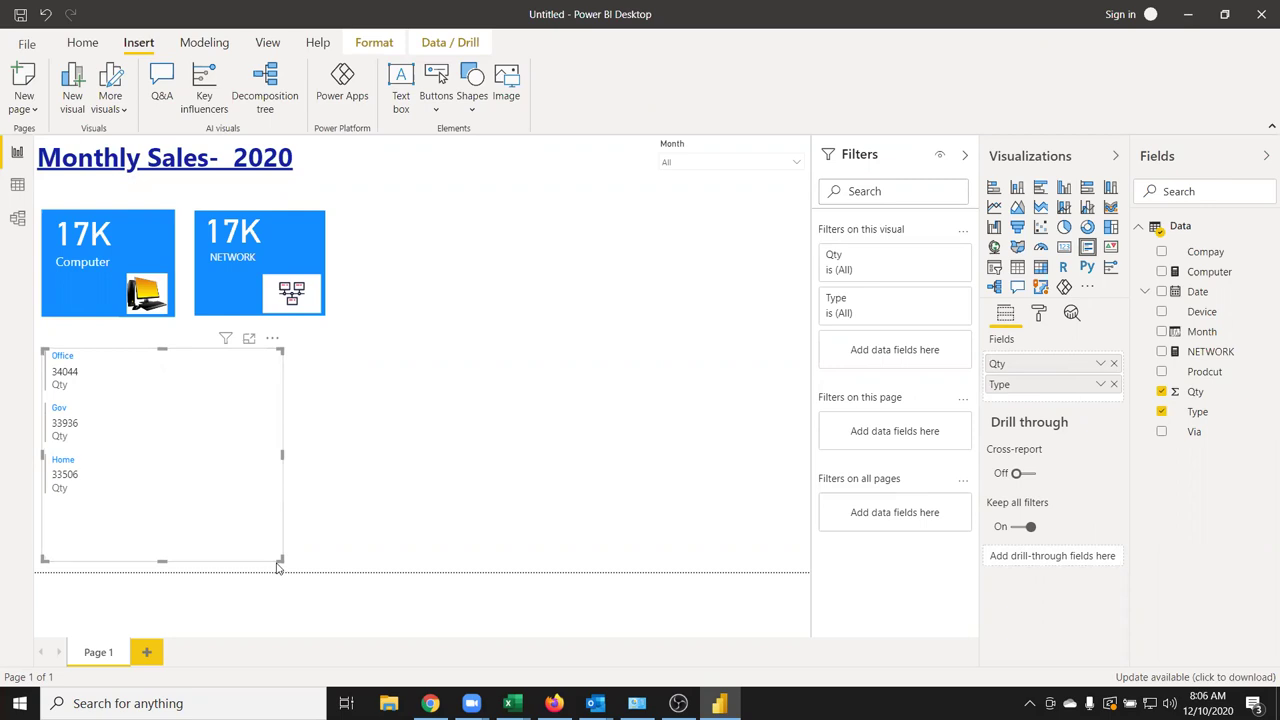
{"action": "mouse_move", "coordinate": [279, 560]}
{"action": "left_mouse_down"}
{"action": "mouse_move", "coordinate": [275, 506]}
{"action": "mouse_move", "coordinate": [108, 508]}
{"action": "left_mouse_up"}
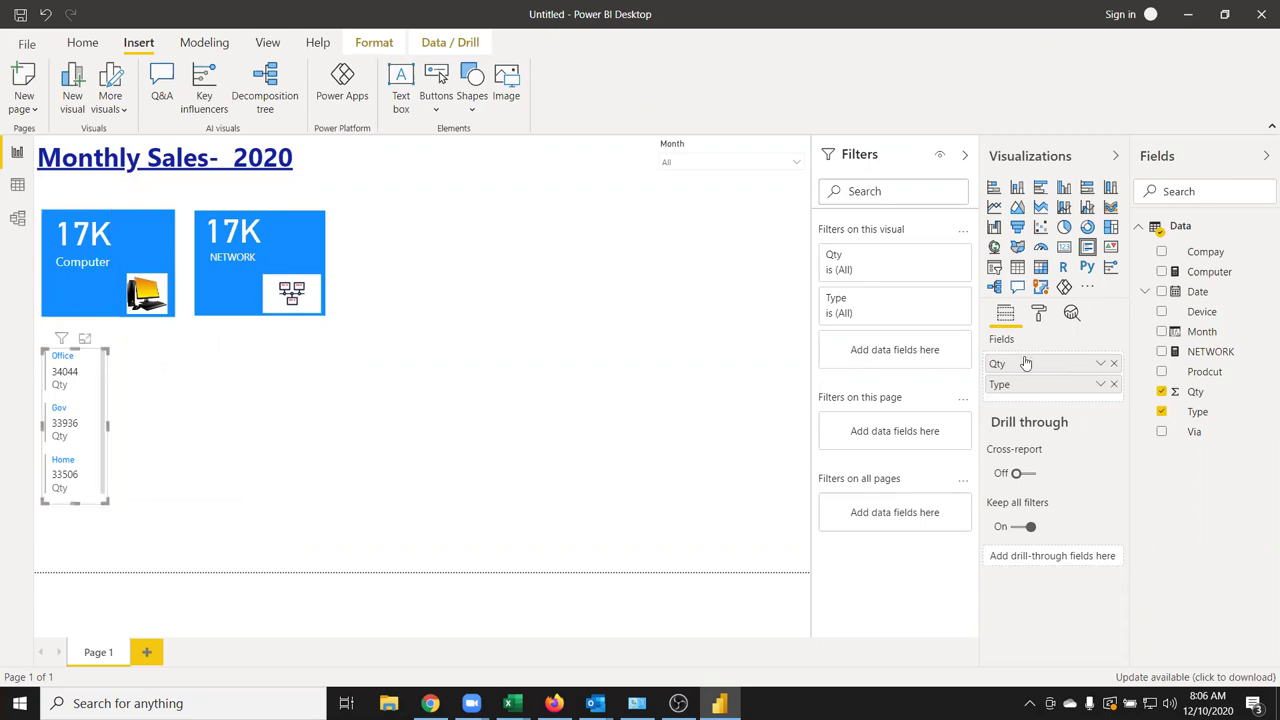
Set the multi-row card's background colour to blue
{"action": "left_click", "coordinate": [1040, 318]}
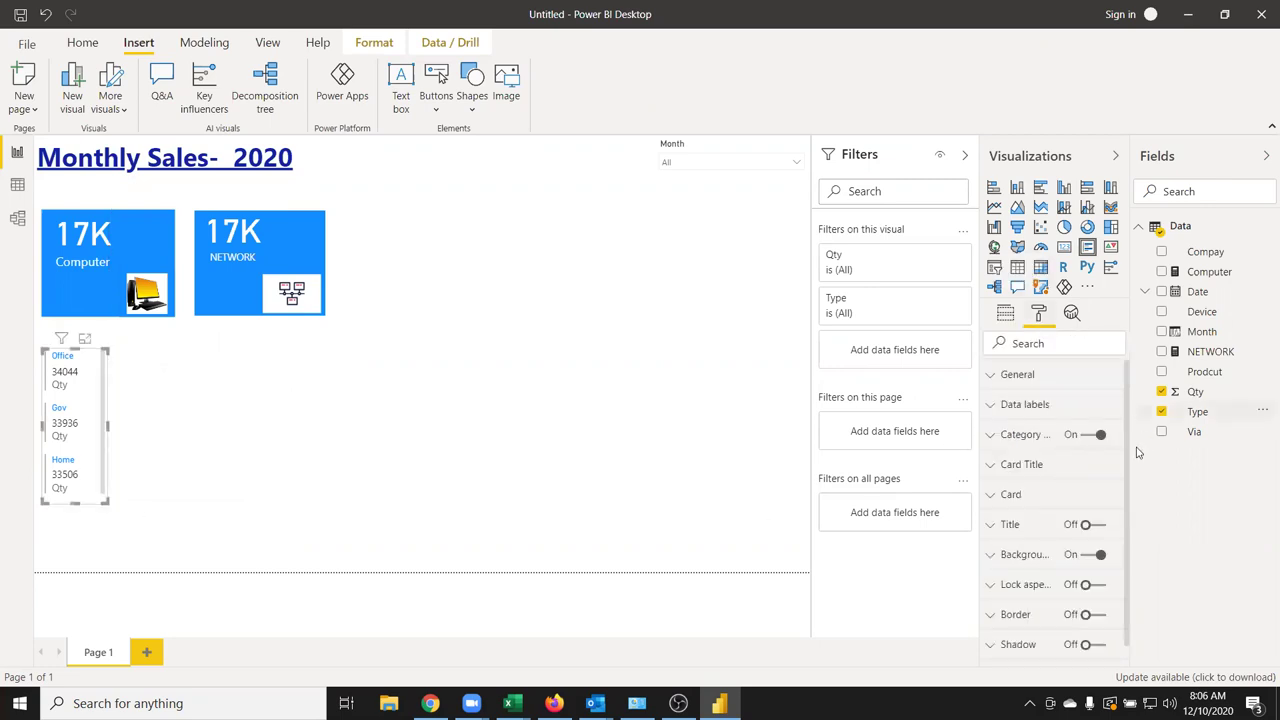
{"action": "left_click", "coordinate": [1030, 412]}
{"action": "scroll", "coordinate": [1088, 475], "scroll_direction": "down", "scroll_amount": 2}
{"action": "scroll", "coordinate": [1090, 494], "scroll_direction": "up", "scroll_amount": 2}
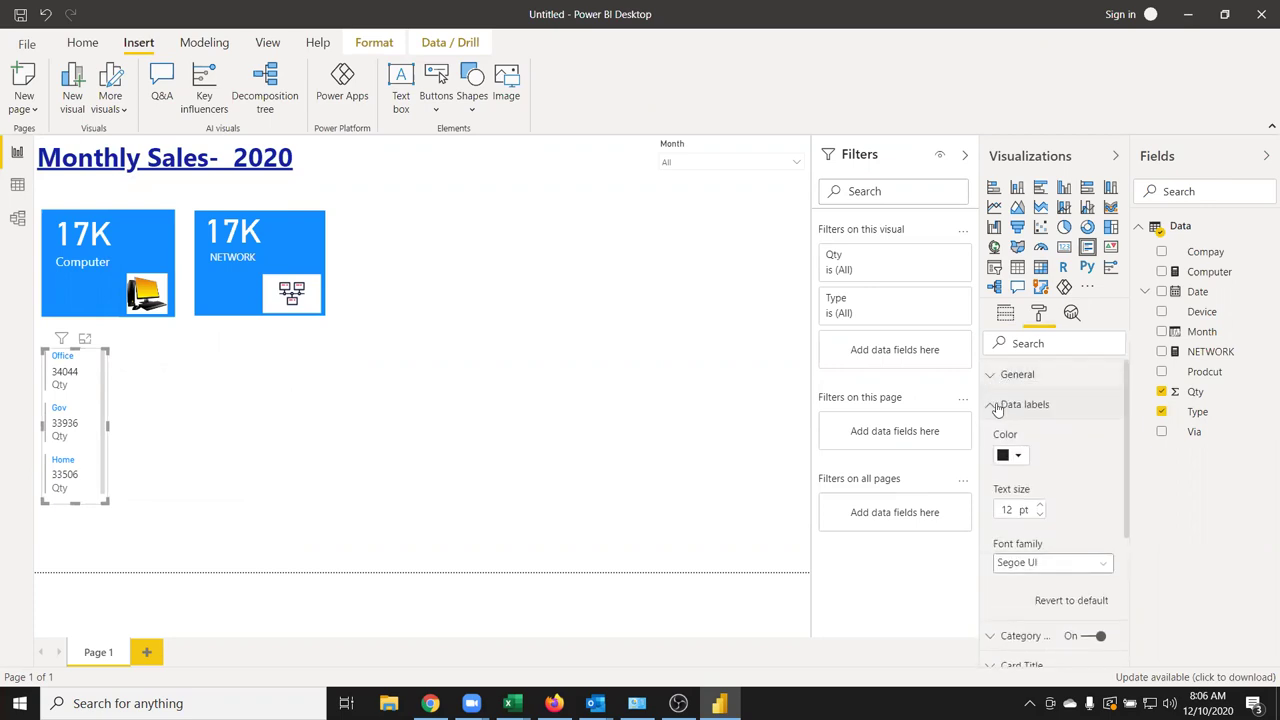
{"action": "left_click", "coordinate": [998, 408]}
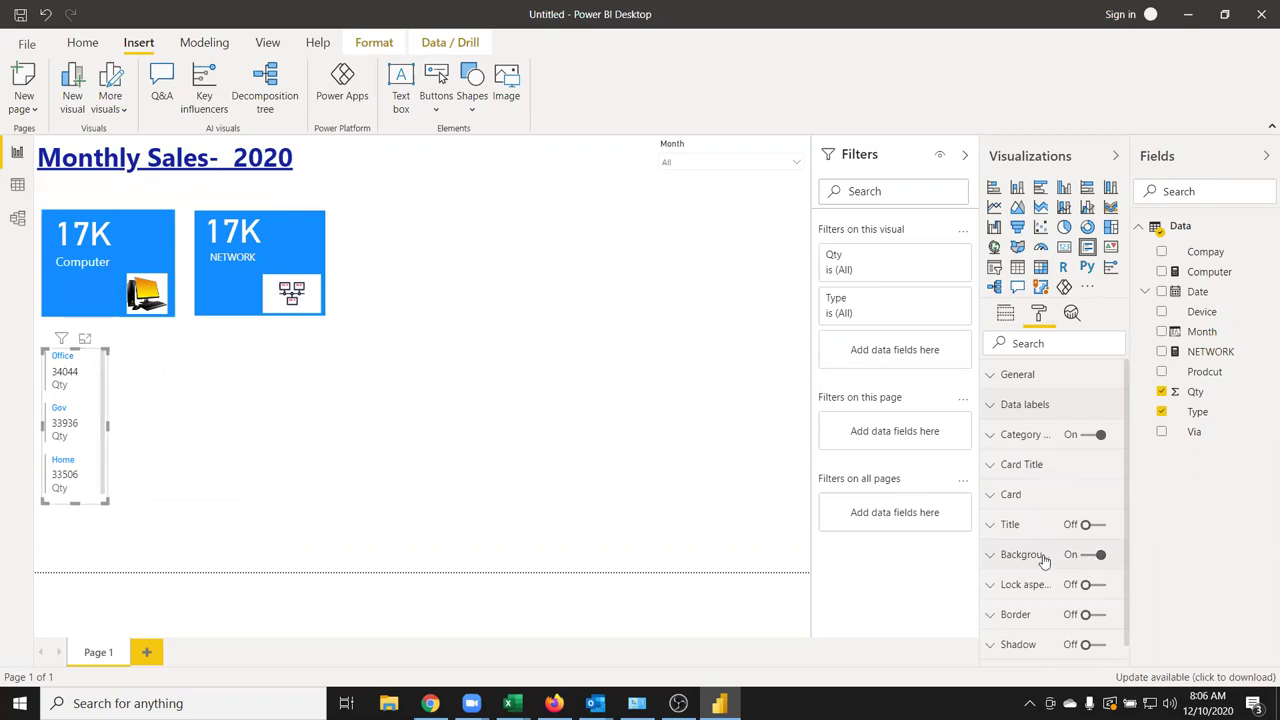
{"action": "left_click", "coordinate": [1043, 556]}
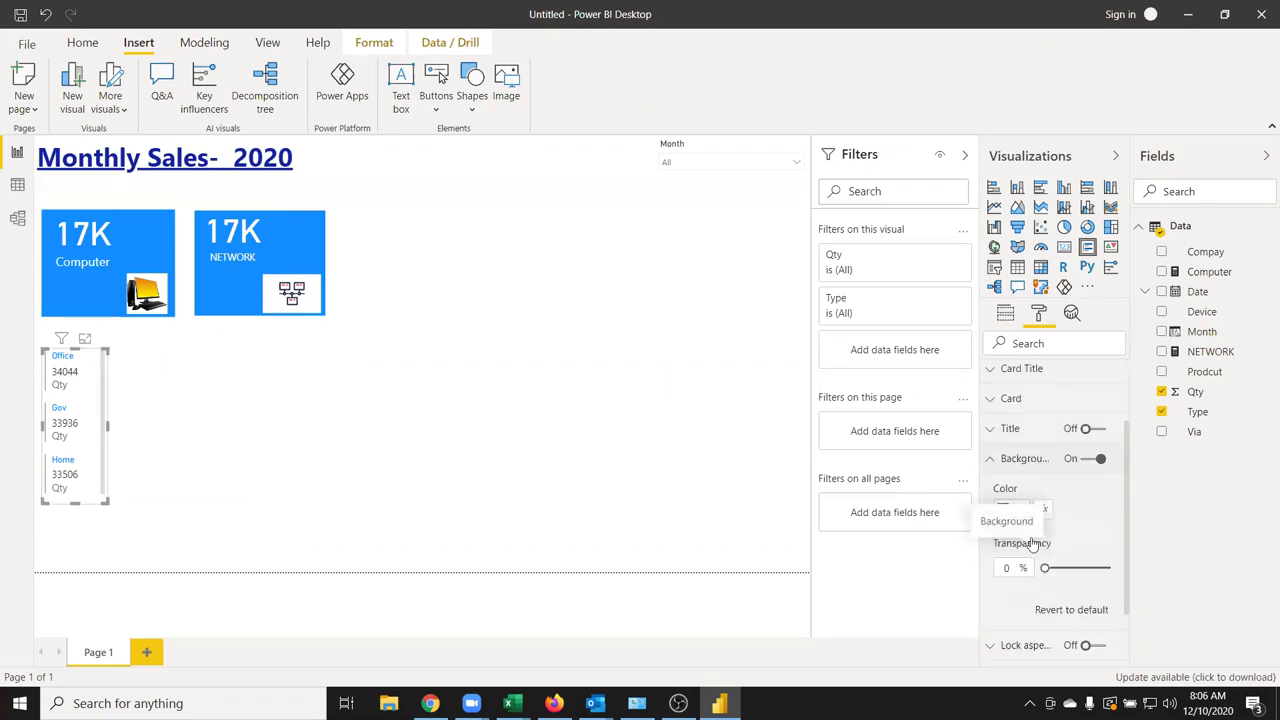
{"action": "scroll", "coordinate": [1037, 523], "scroll_direction": "down", "scroll_amount": 1}
{"action": "left_click", "coordinate": [1012, 440]}
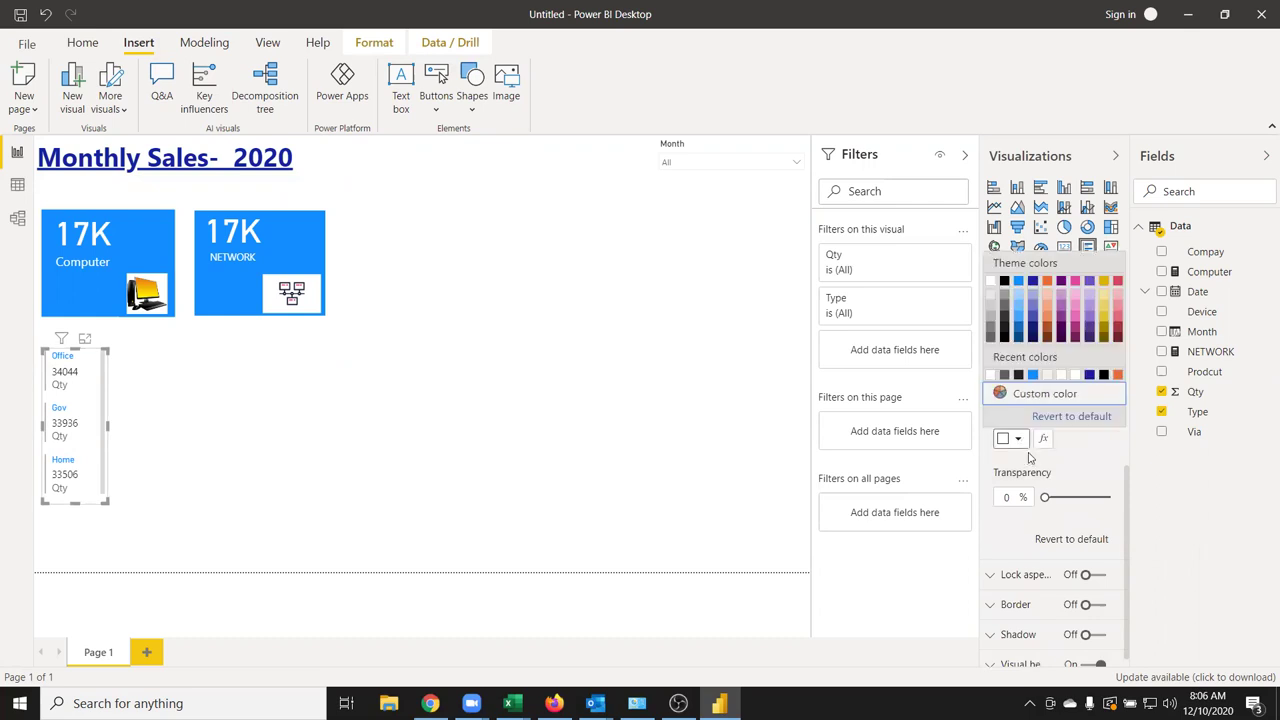
{"action": "left_click", "coordinate": [1019, 287]}
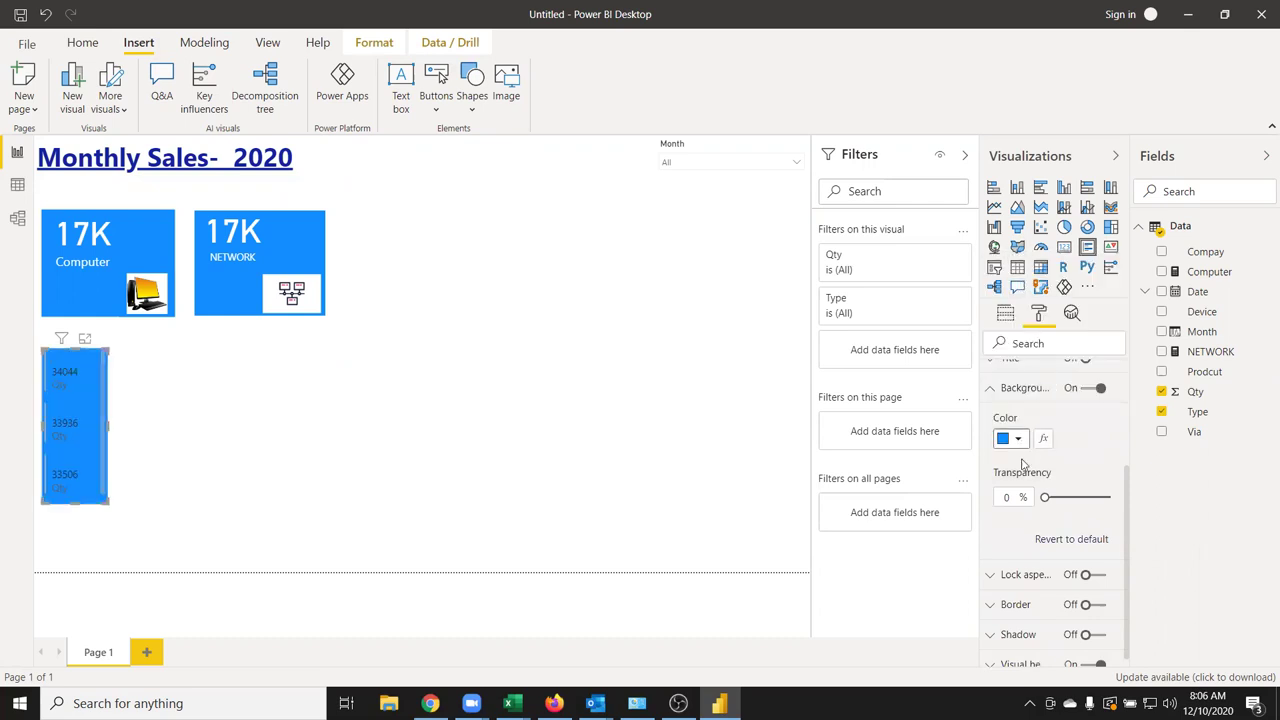
{"action": "scroll", "coordinate": [1010, 440], "scroll_direction": "up", "scroll_amount": 2}
Make the card's values and category labels white and widen it to match the tiles
{"action": "left_click", "coordinate": [1001, 406]}
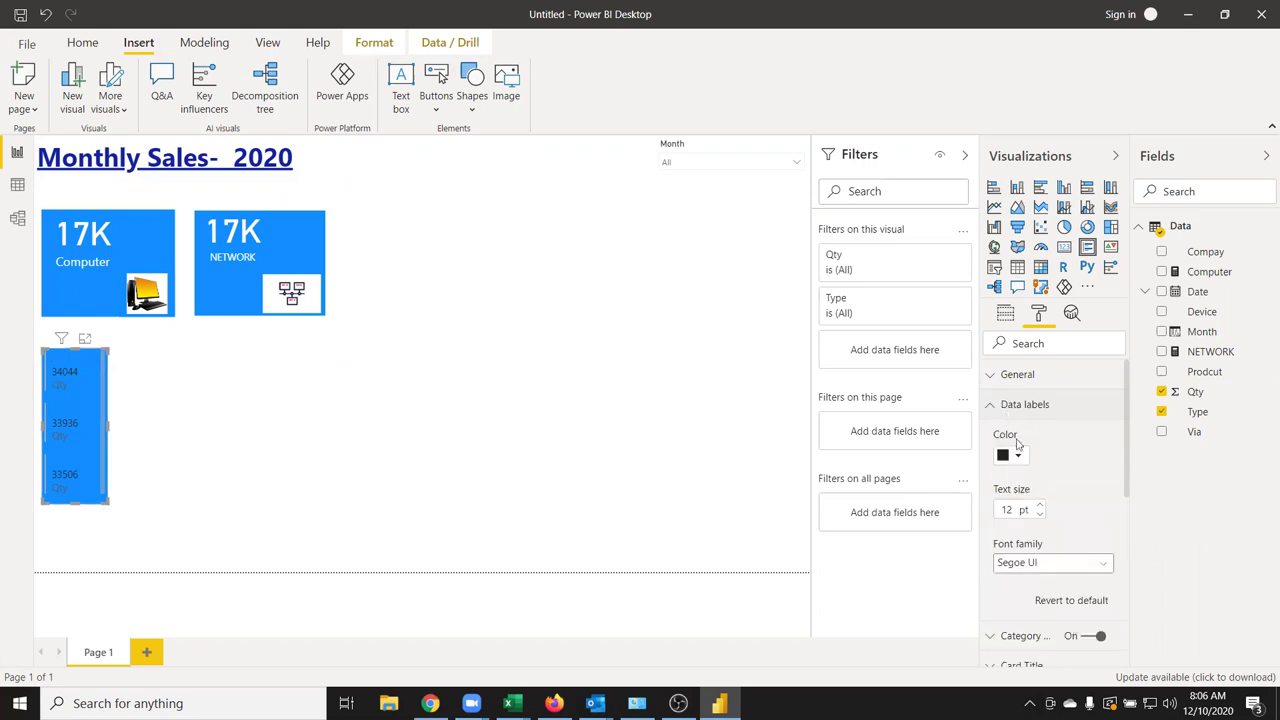
{"action": "left_click", "coordinate": [1018, 455]}
{"action": "left_click", "coordinate": [992, 494]}
{"action": "scroll", "coordinate": [1017, 500], "scroll_direction": "down", "scroll_amount": 3}
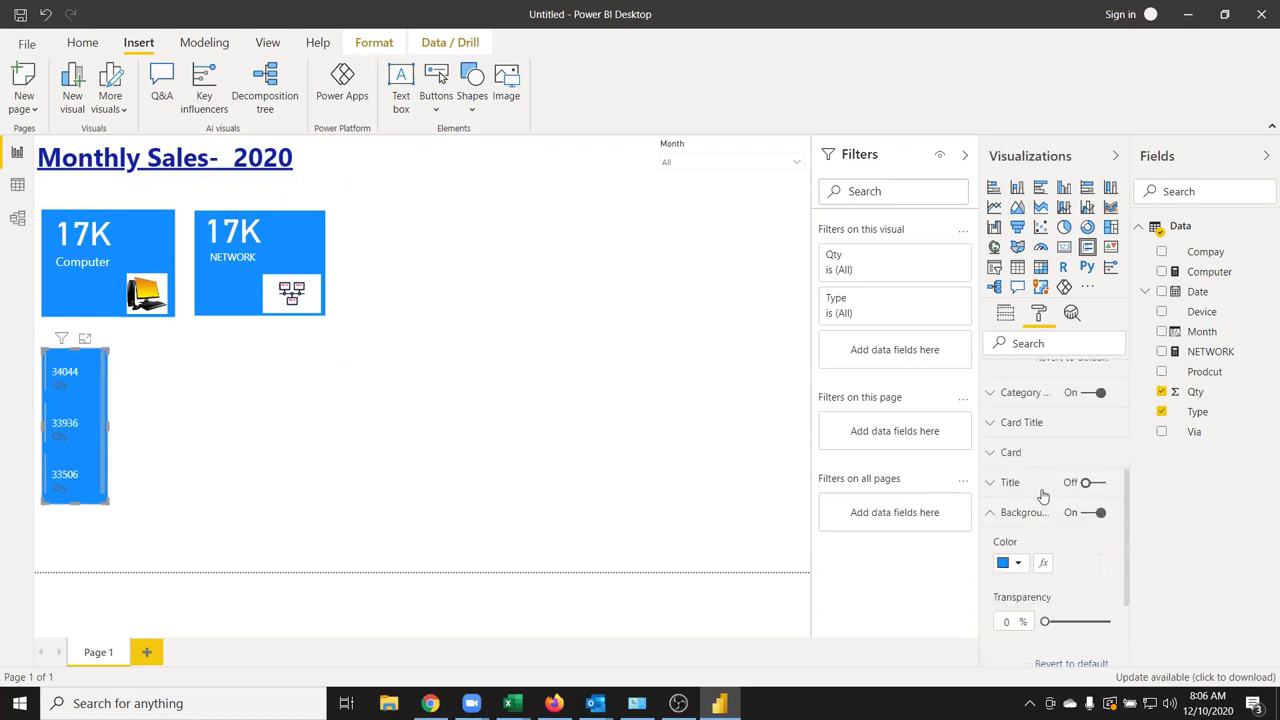
{"action": "left_click", "coordinate": [1003, 388]}
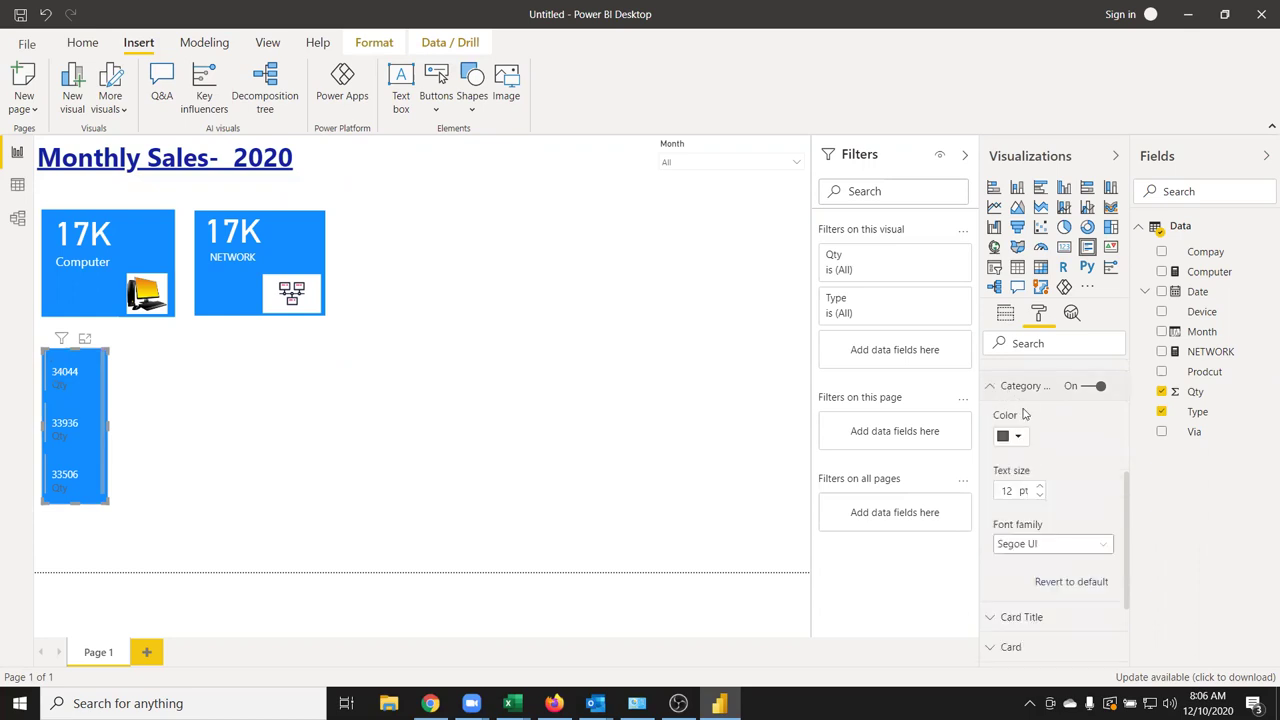
{"action": "left_click", "coordinate": [1018, 440]}
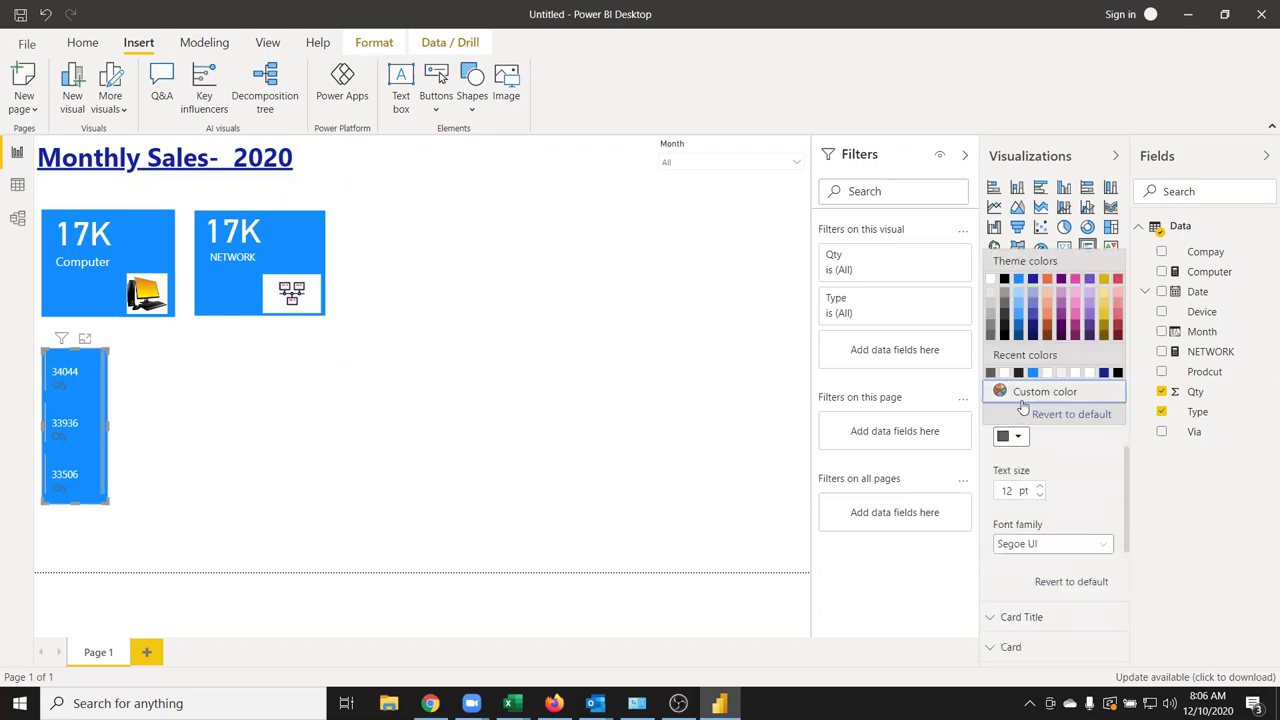
{"action": "left_click", "coordinate": [1004, 372]}
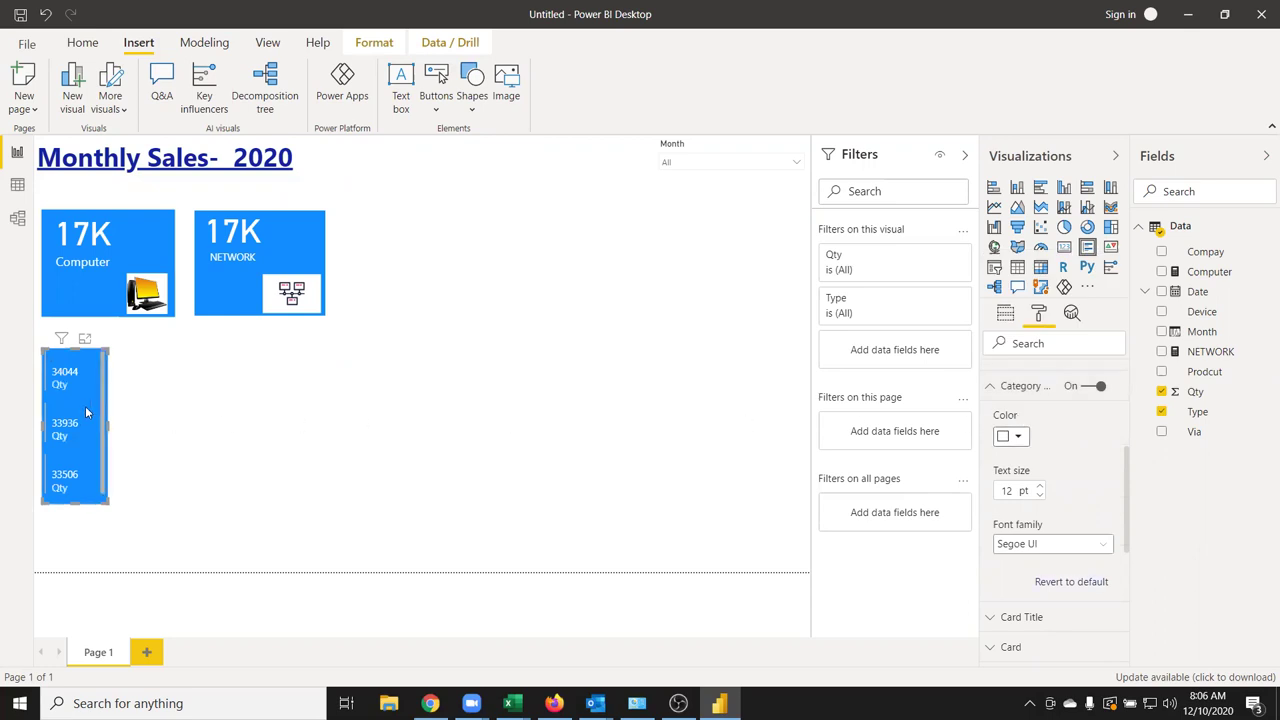
{"action": "left_click", "coordinate": [992, 387]}
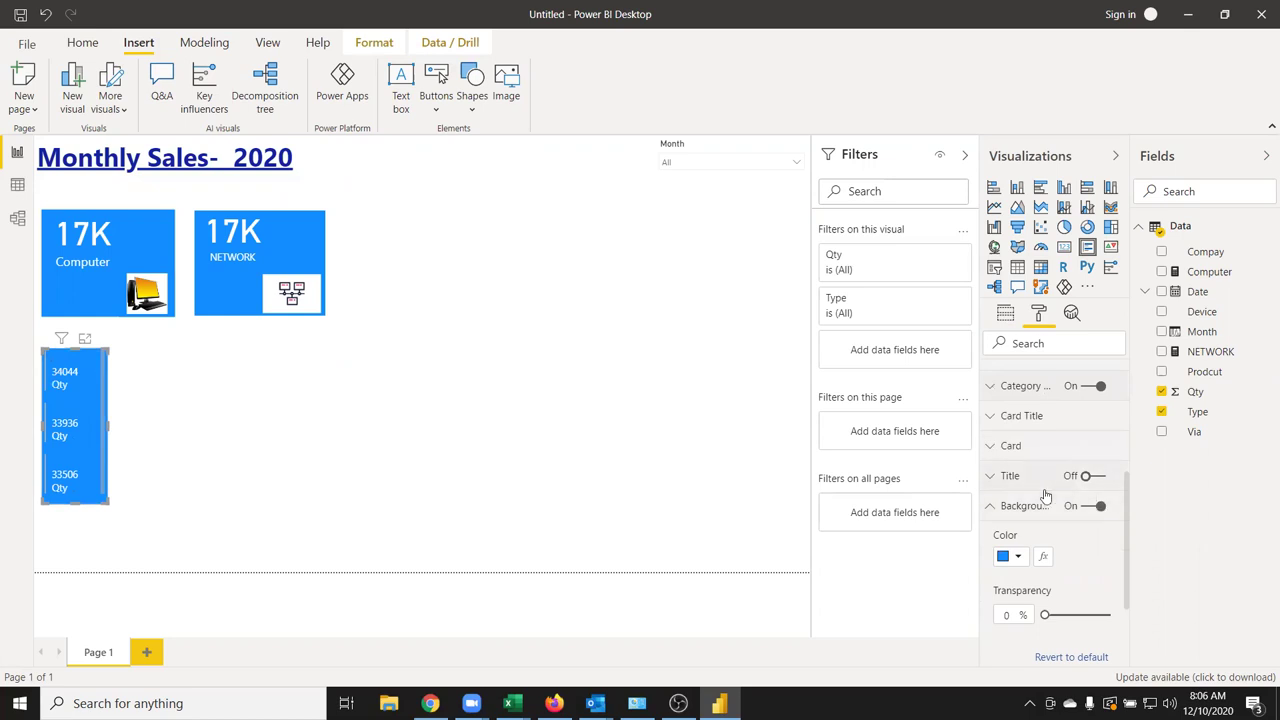
{"action": "scroll", "coordinate": [1045, 495], "scroll_direction": "down", "scroll_amount": 1}
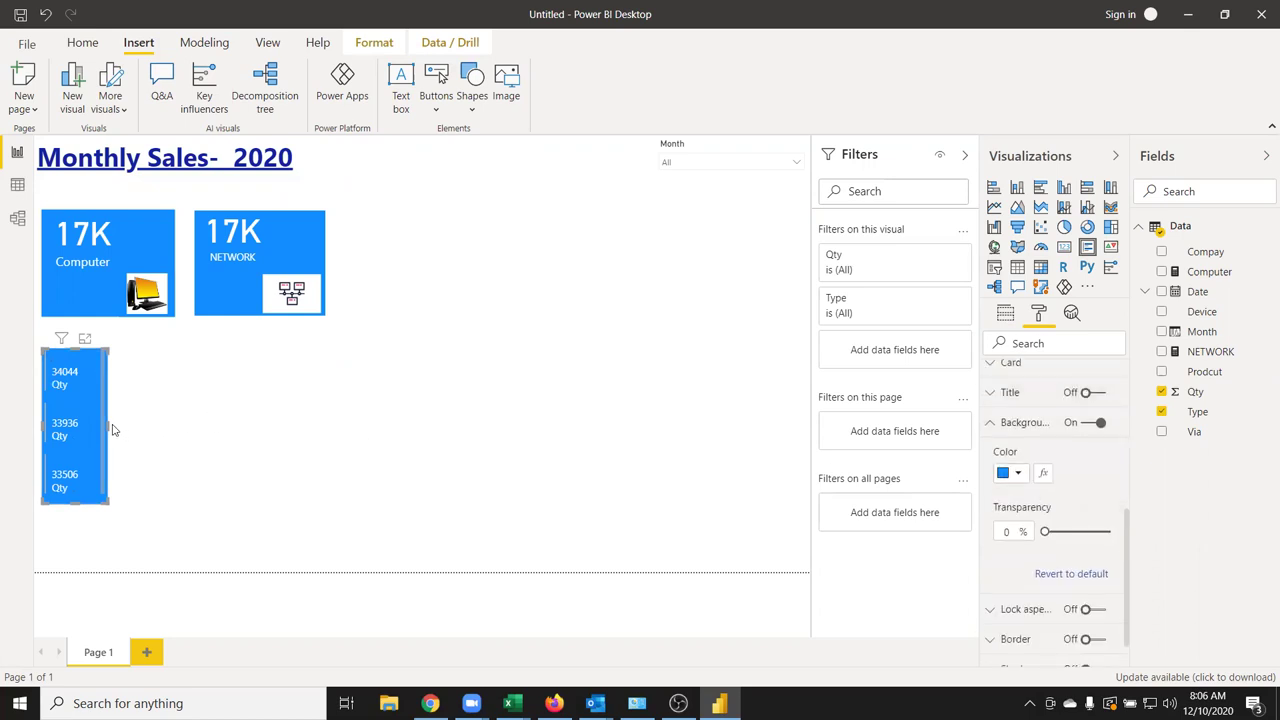
{"action": "left_click_drag", "start_coordinate": [107, 425], "coordinate": [175, 434]}
Check the finished report, then minimise all windows to show the desktop
{"action": "left_click", "coordinate": [276, 457]}
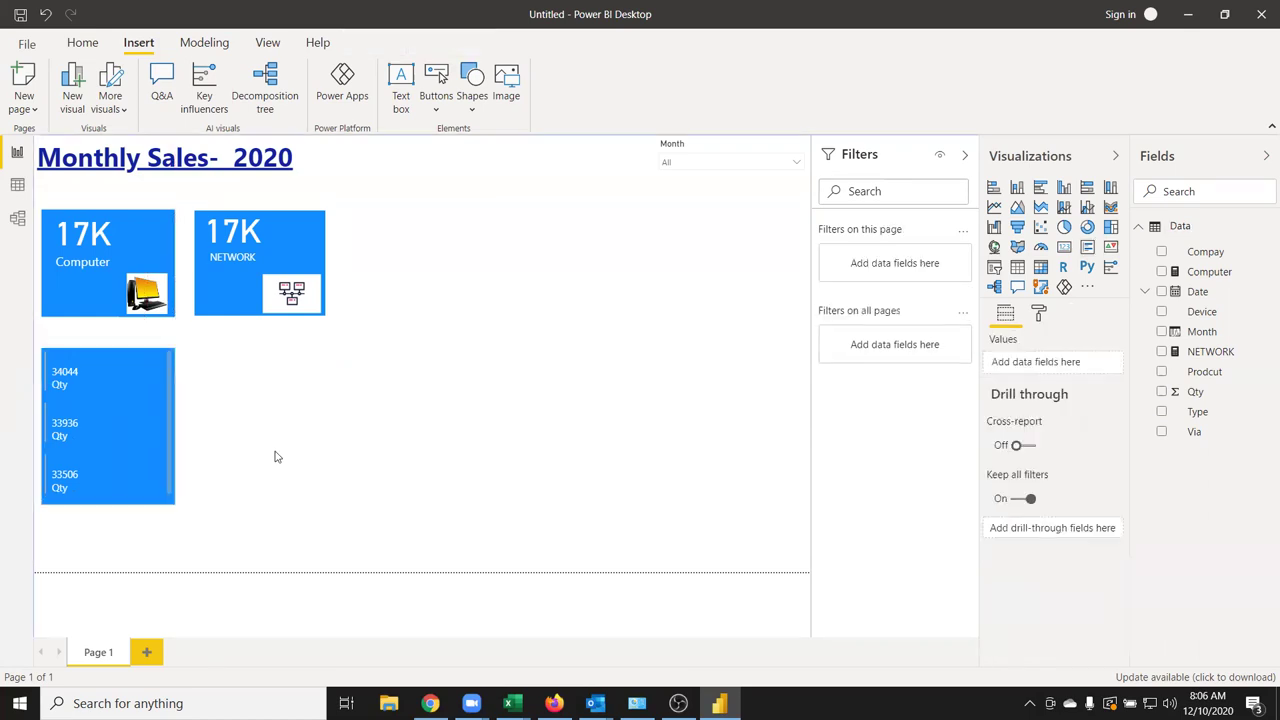
{"action": "key", "text": "alt+Tab"}
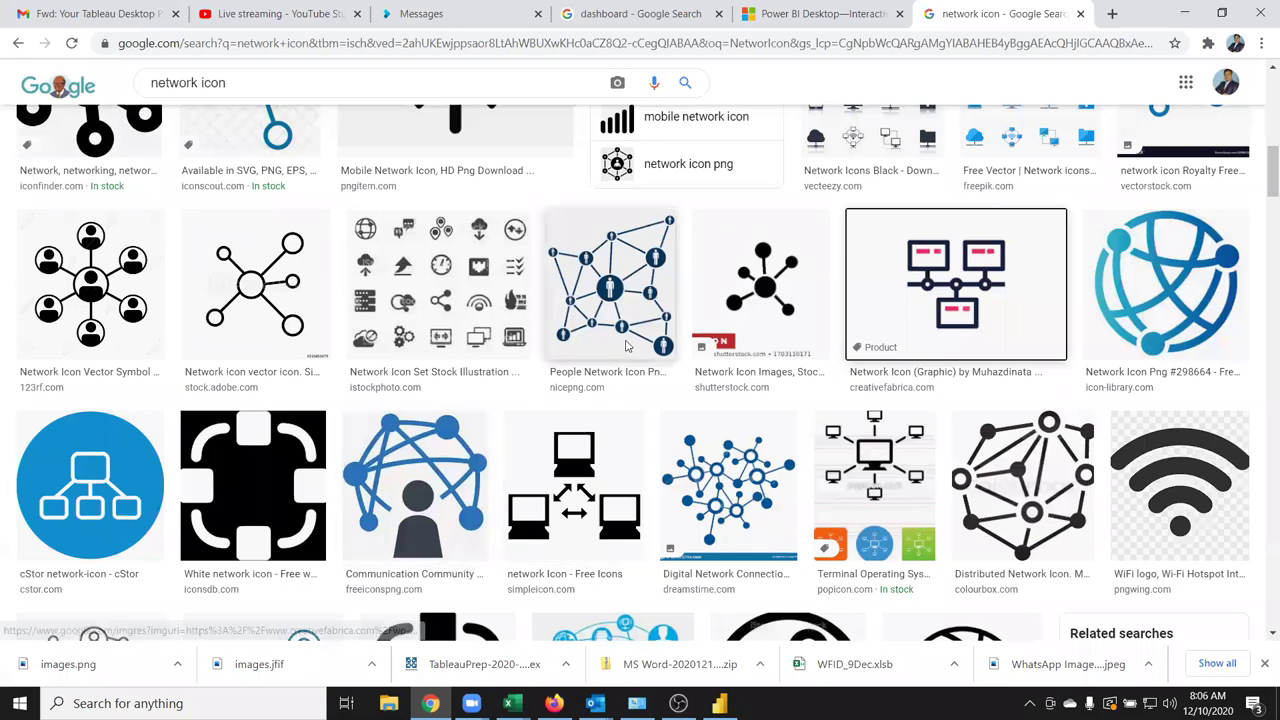
{"action": "key", "text": "alt+Tab"}
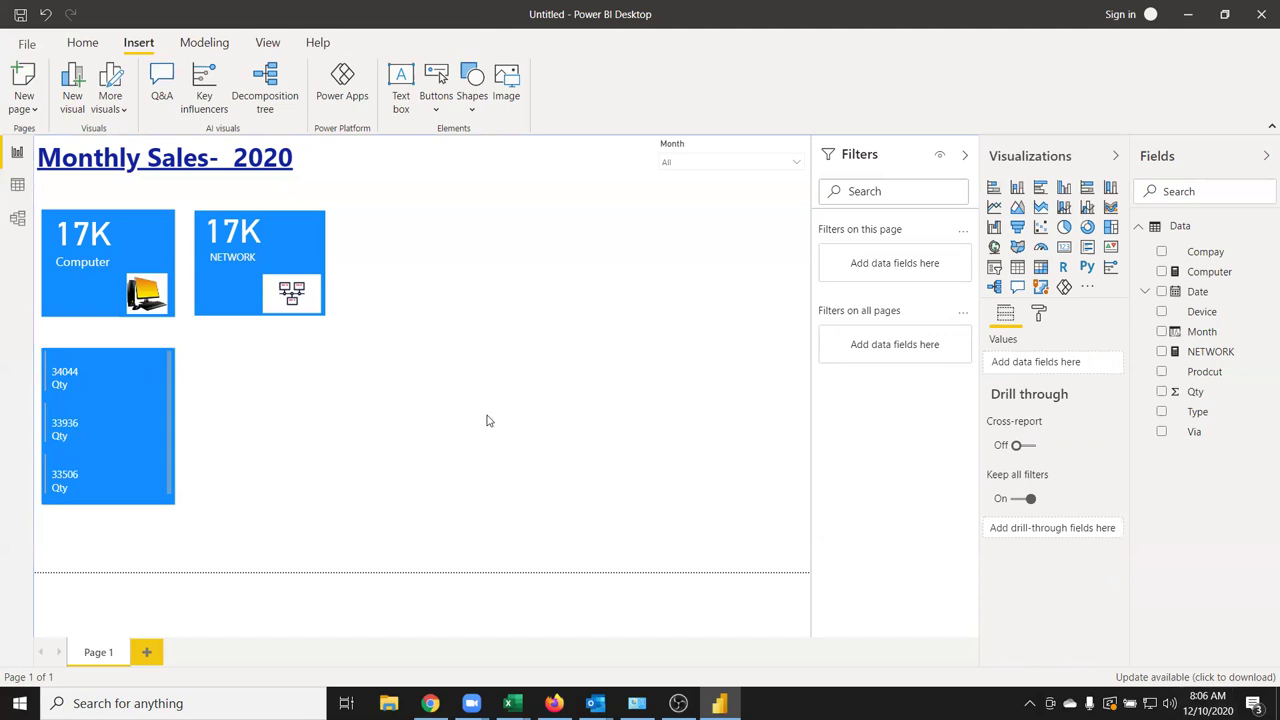
{"action": "key", "text": "super+d"}
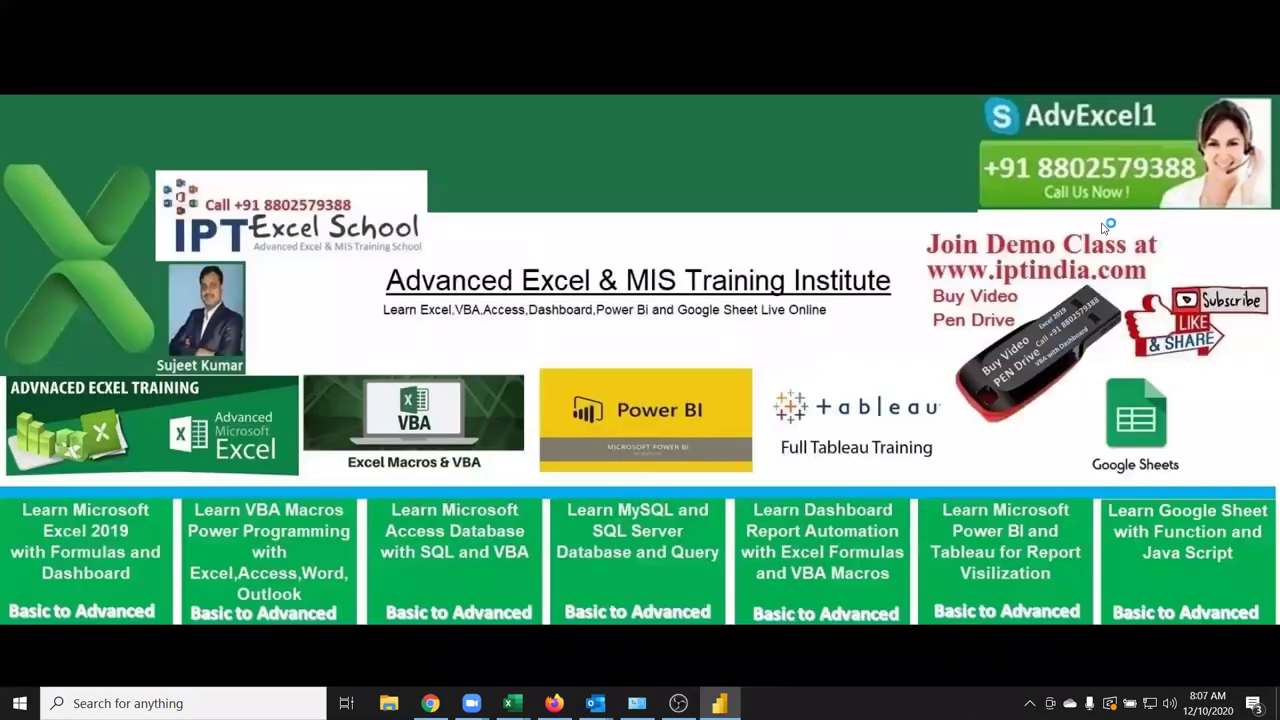